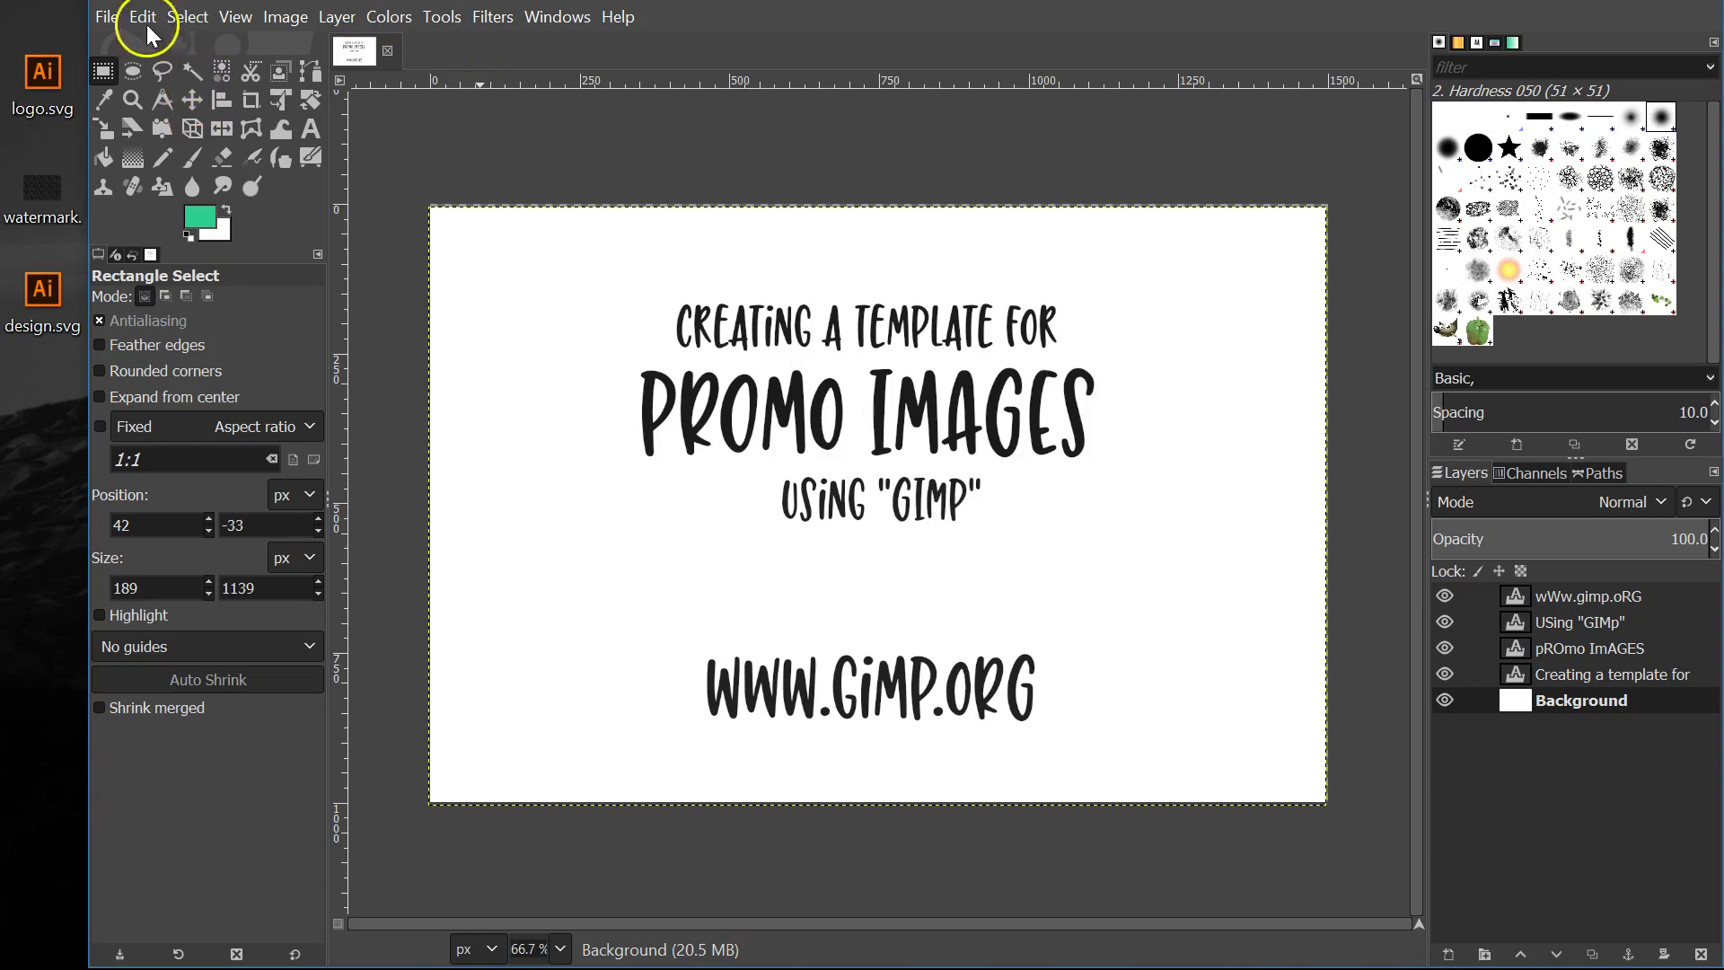
Create a new blank image 1500 px wide and 1000 px high
click(106, 18)
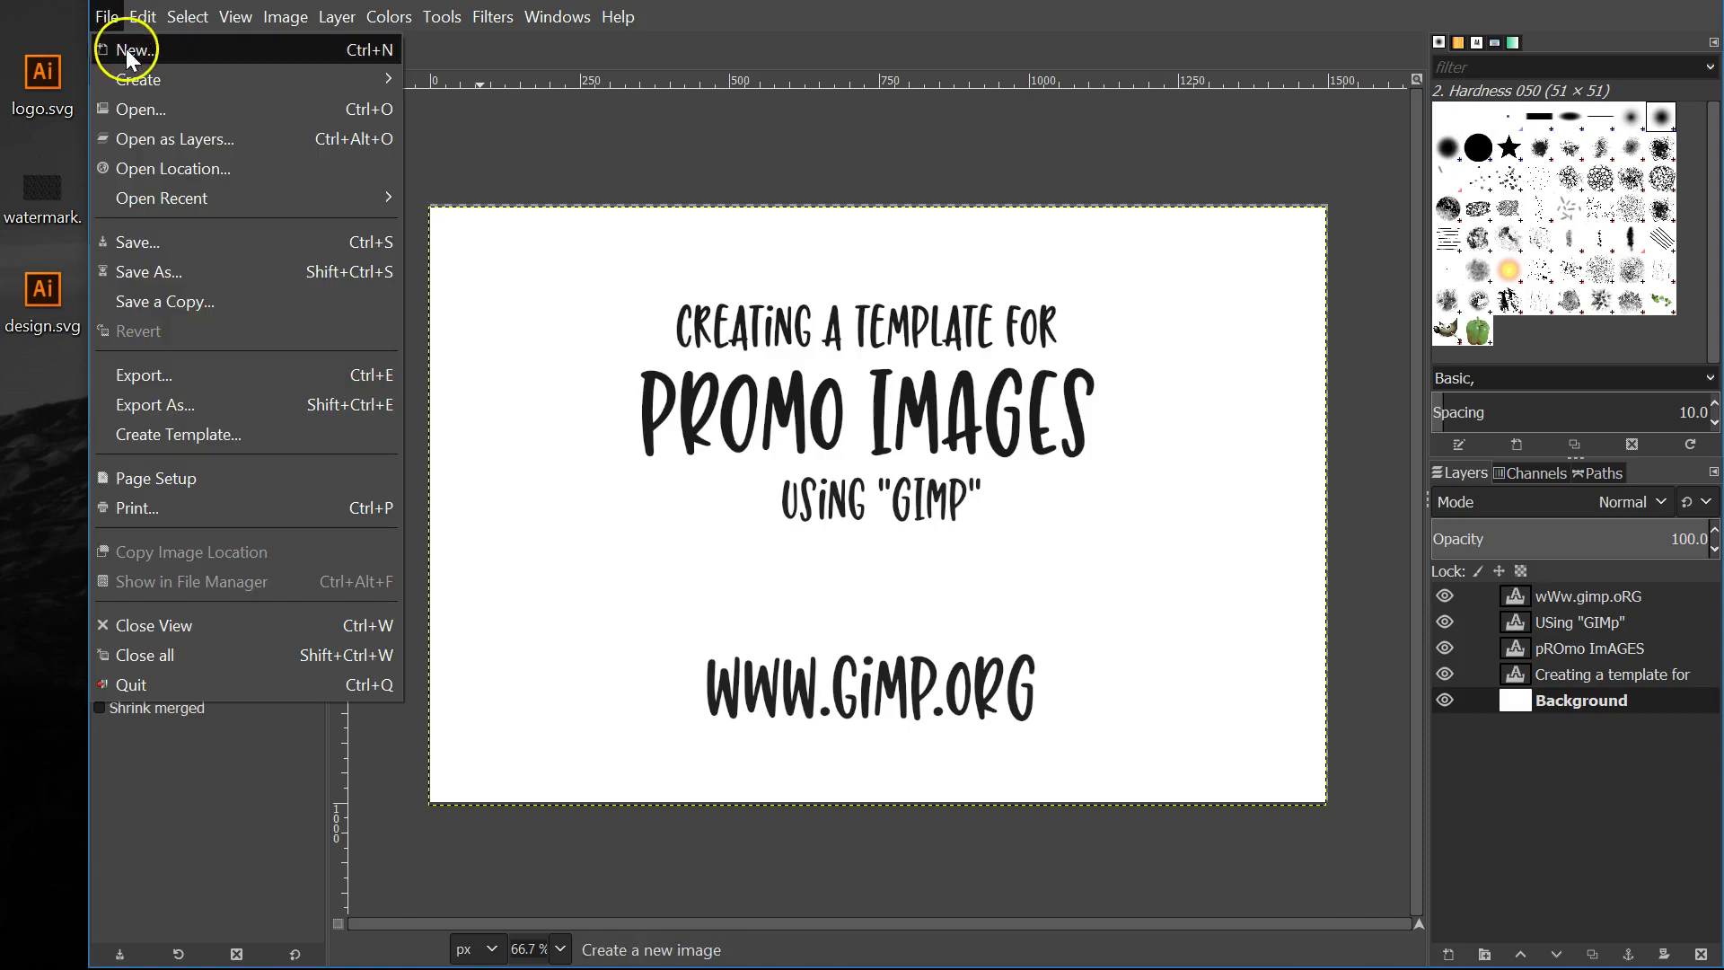
click(131, 50)
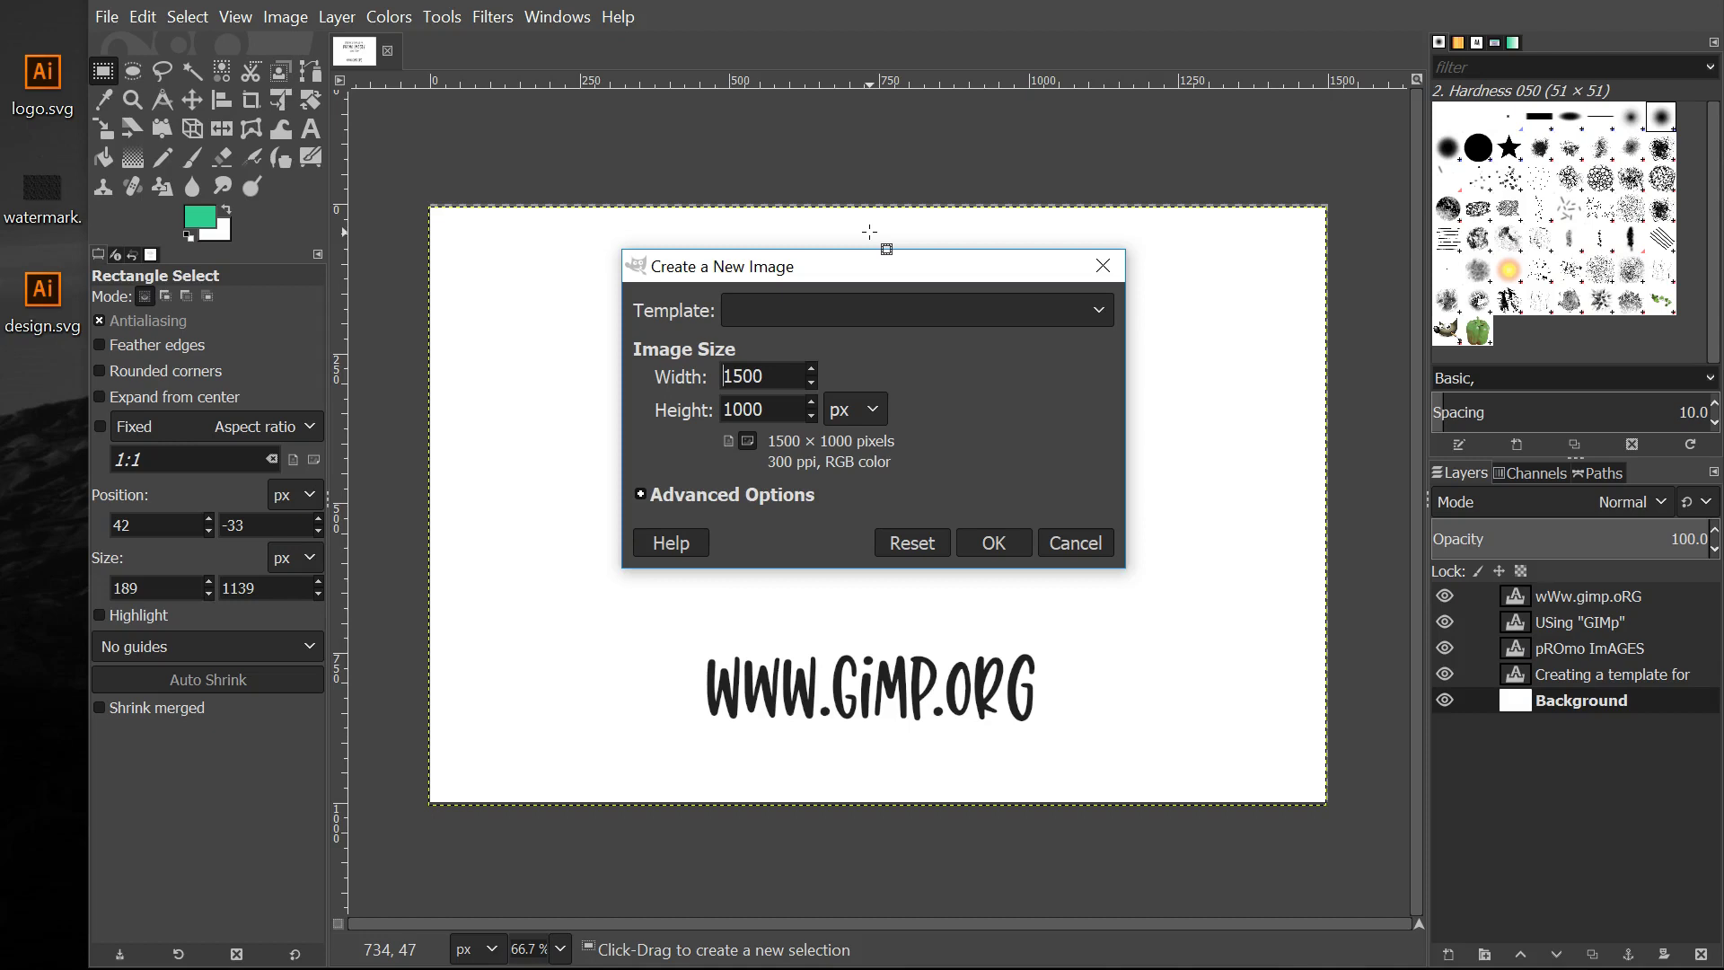
drag(769, 375, 690, 409)
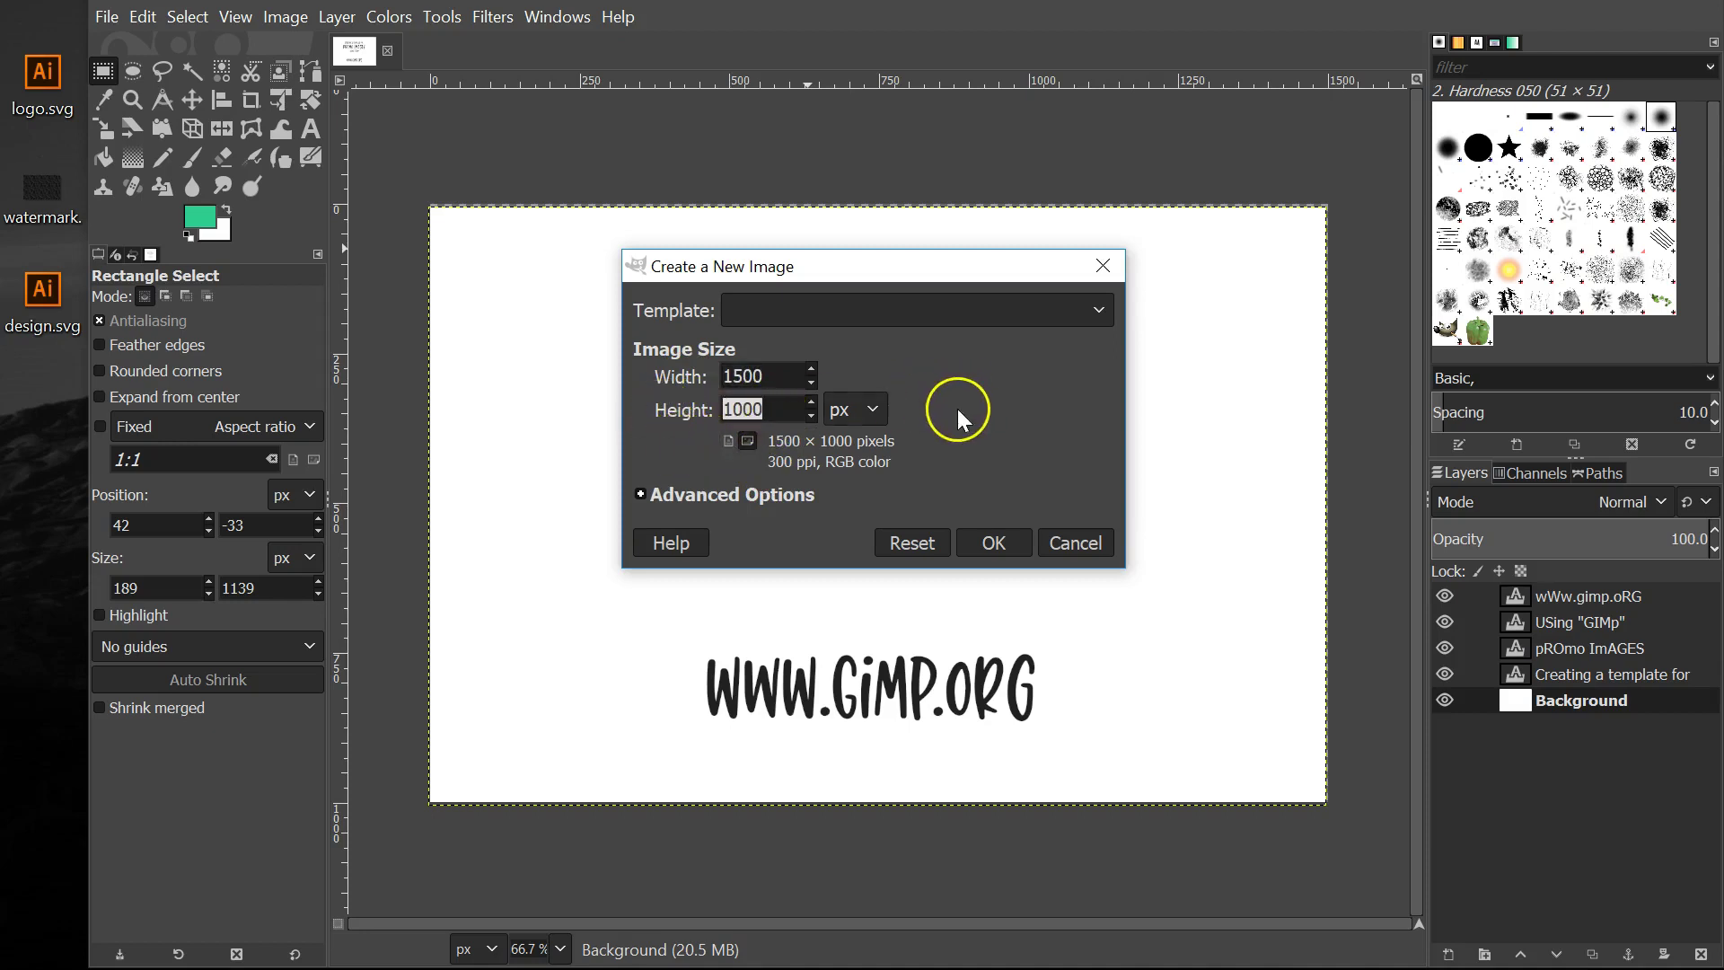
click(993, 545)
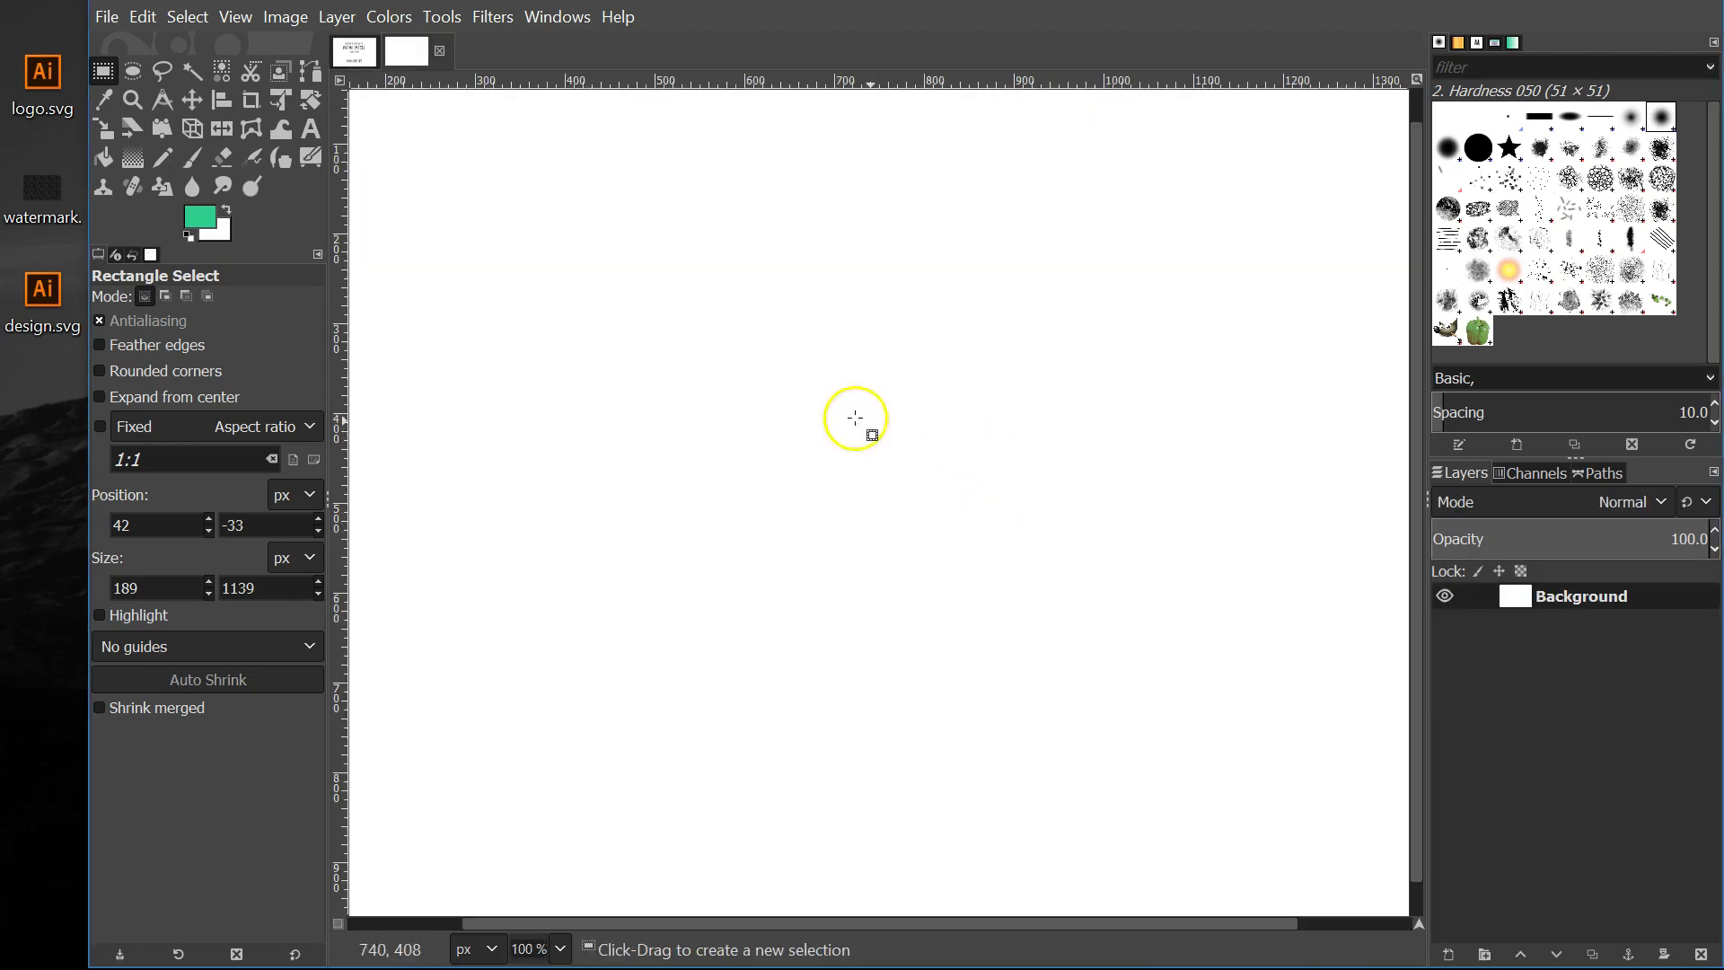
Import logo.svg from the desktop into the blank image as a new layer, rendered at 250 × 250 px
click(234, 16)
mouse_move(271, 108)
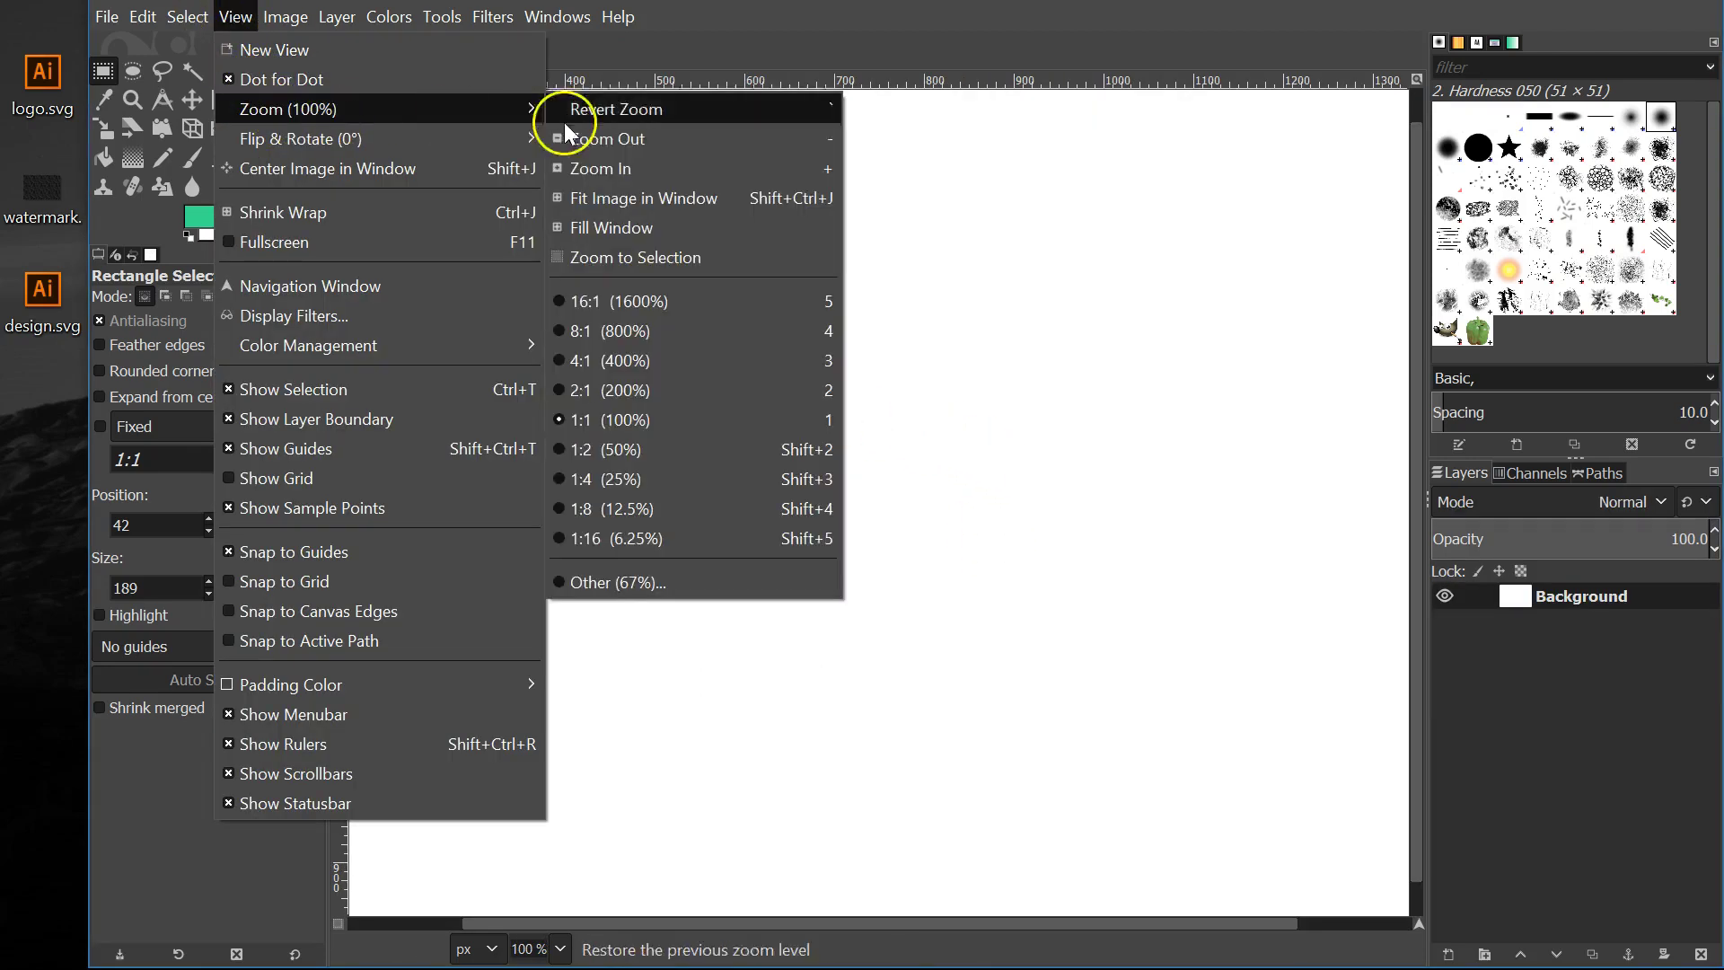
click(650, 138)
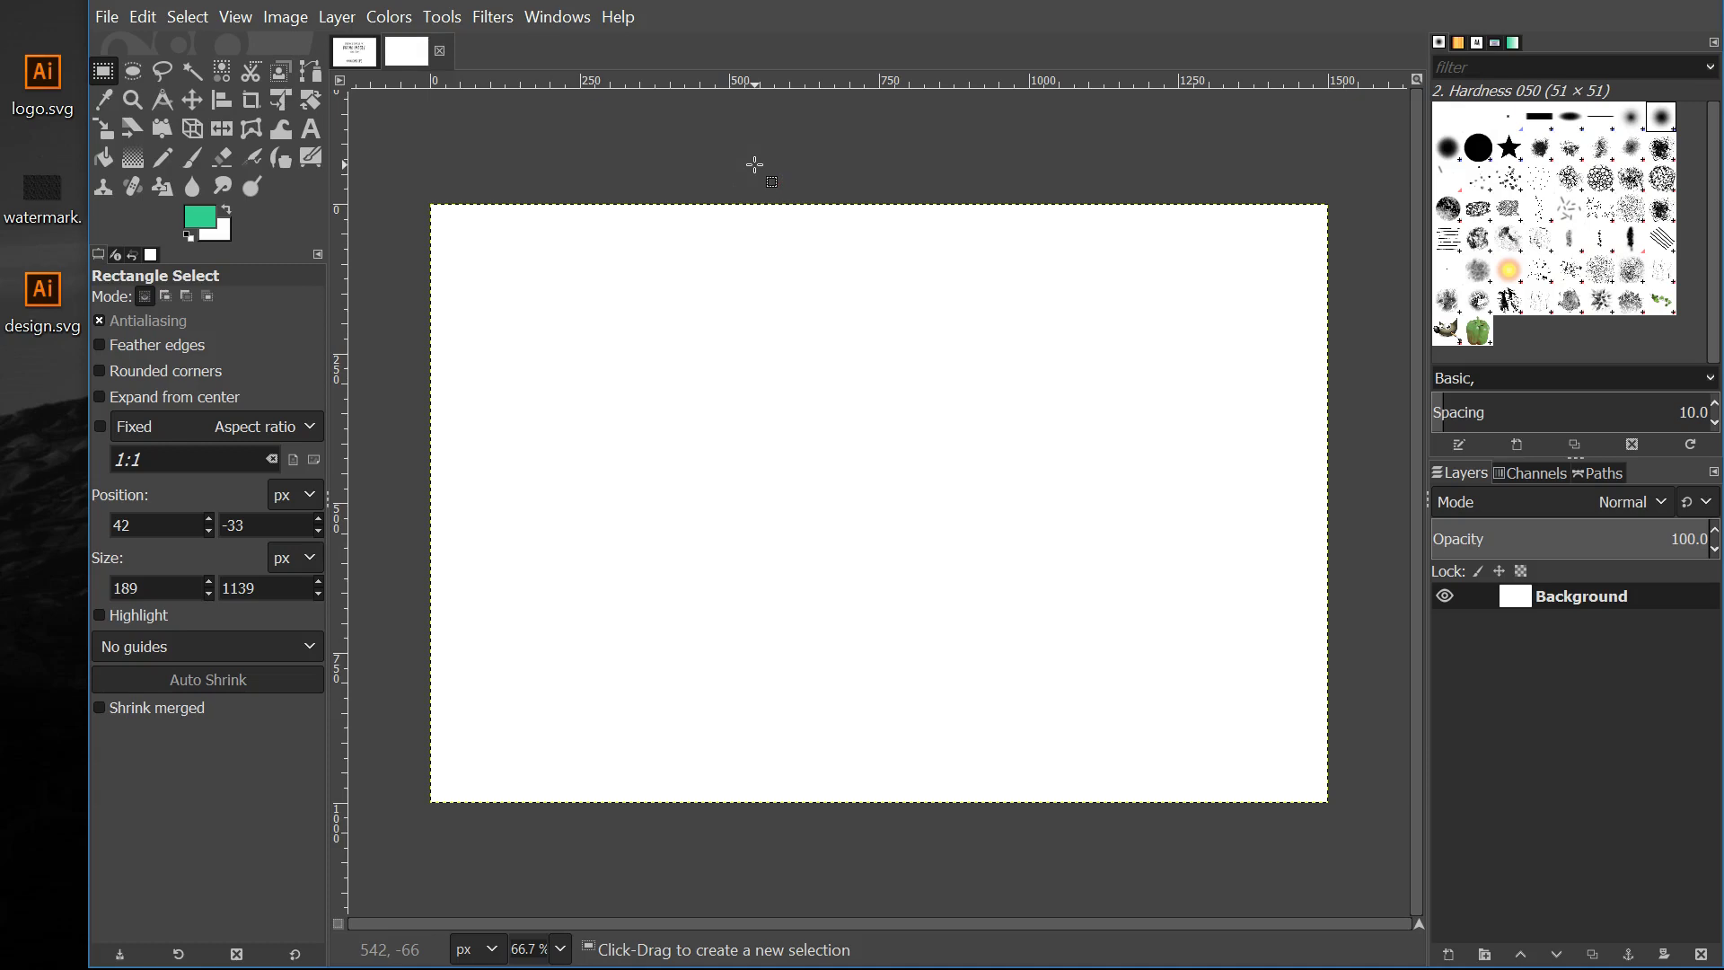
click(40, 82)
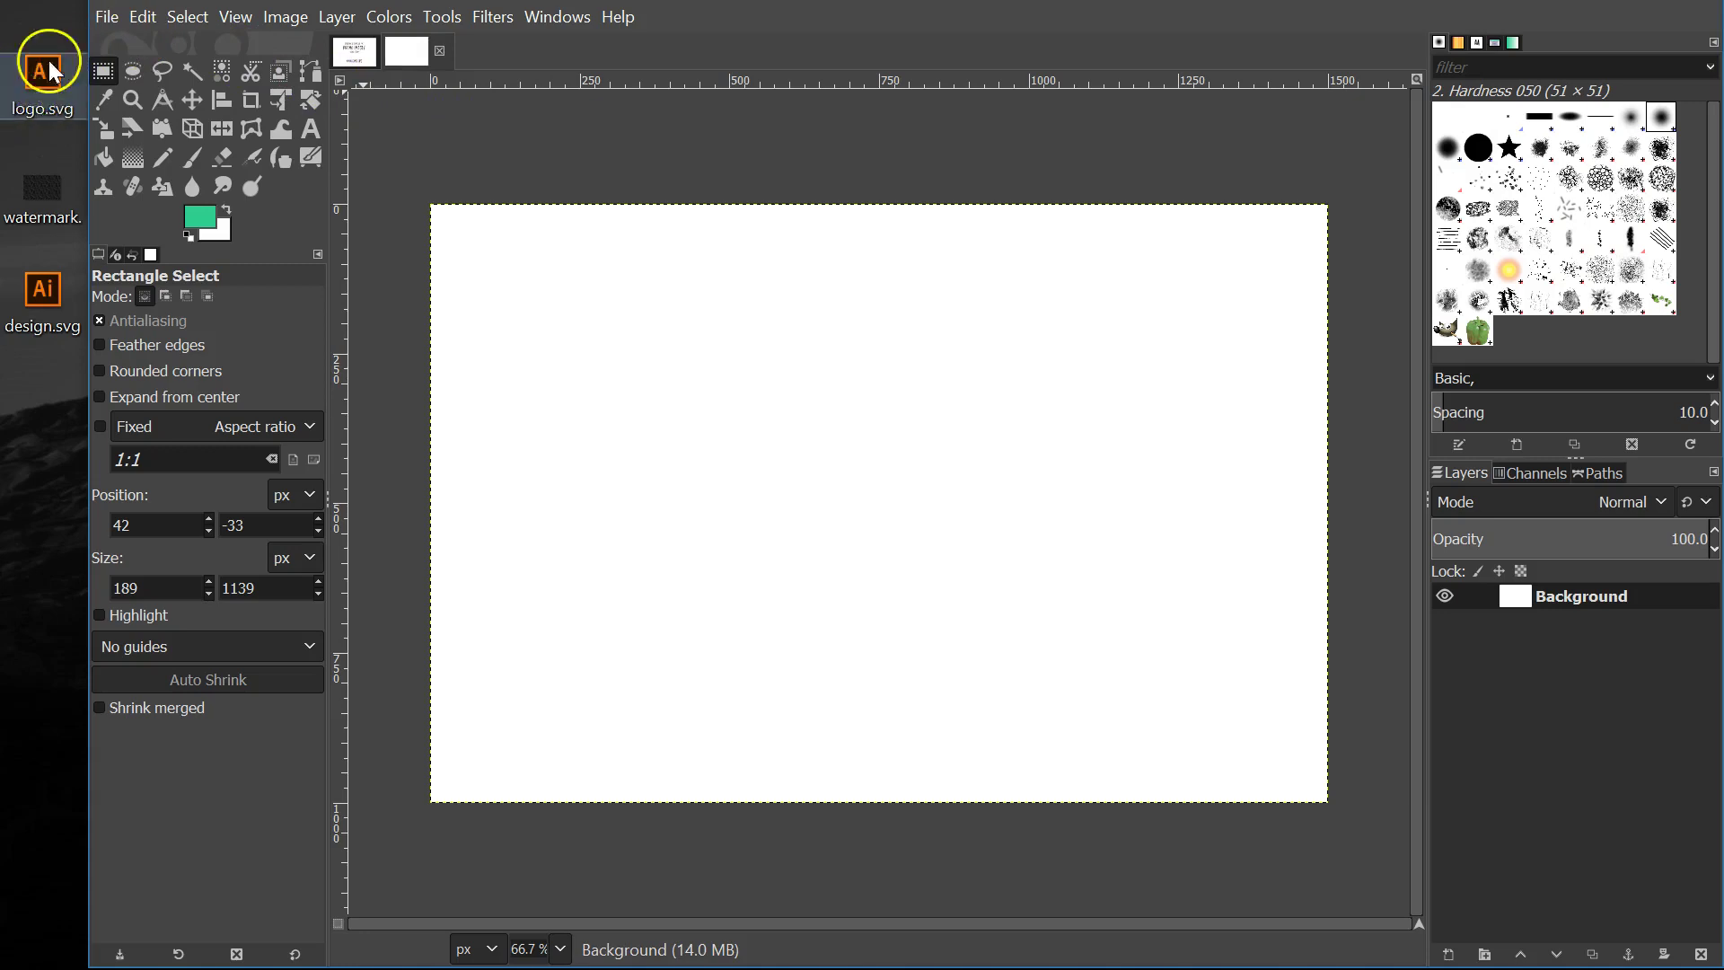
drag(43, 83, 853, 442)
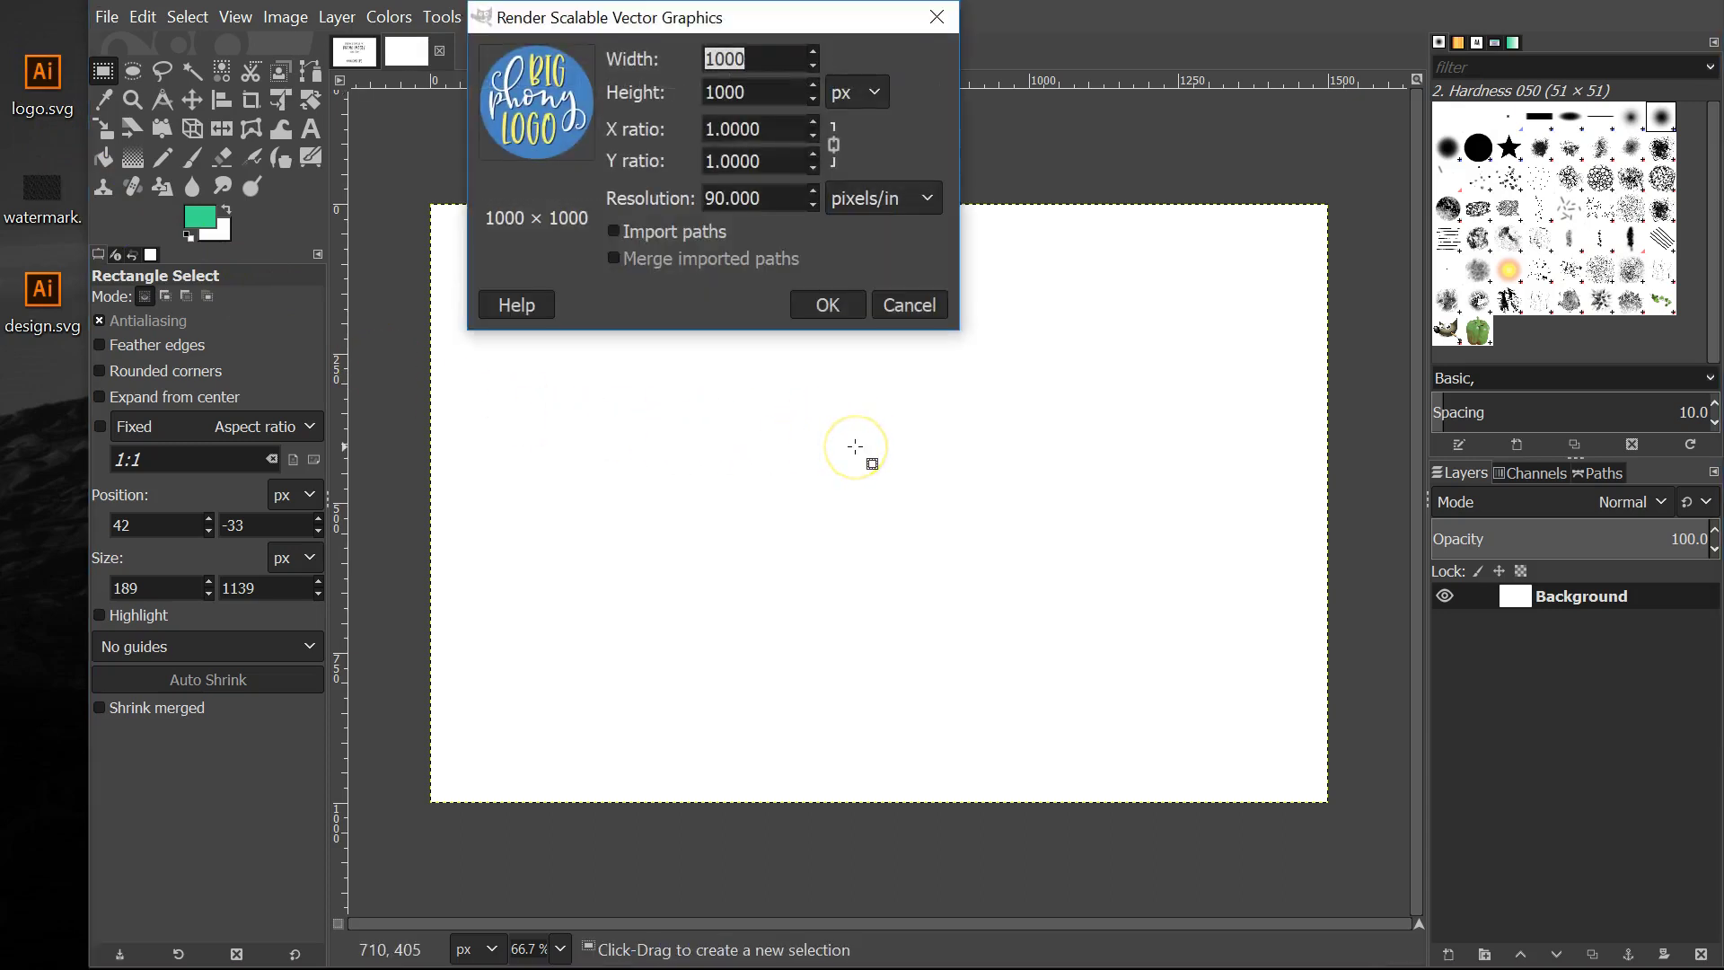
drag(651, 27, 689, 208)
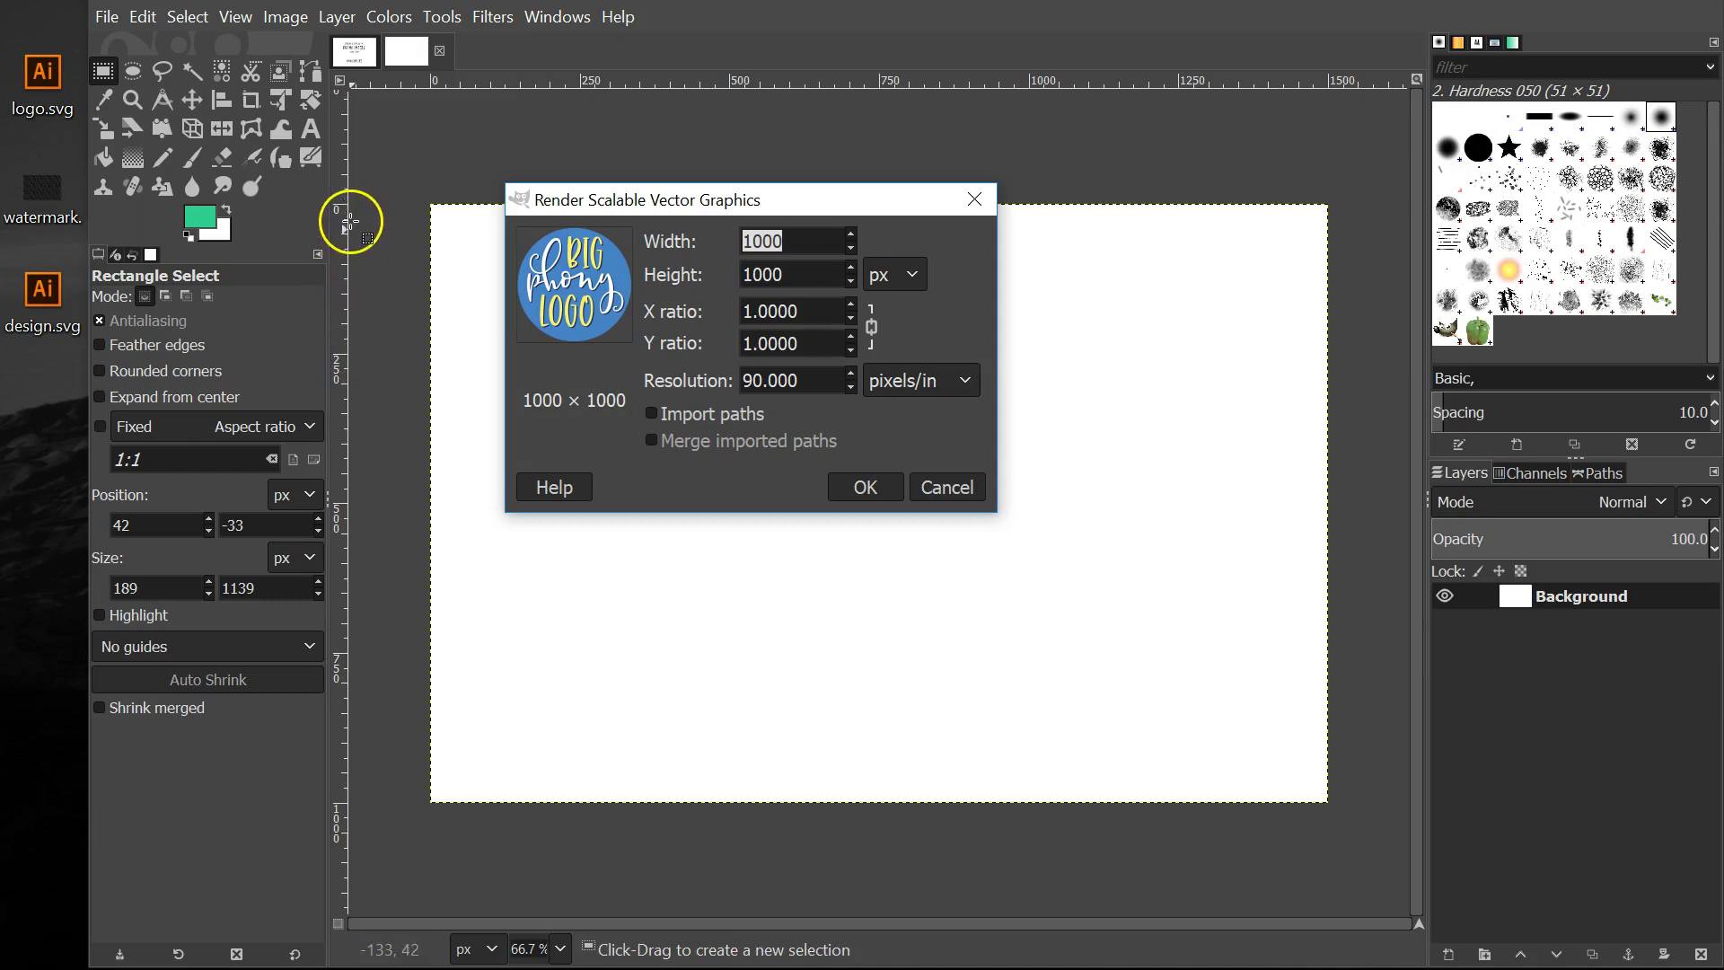
text(250)
key(Tab)
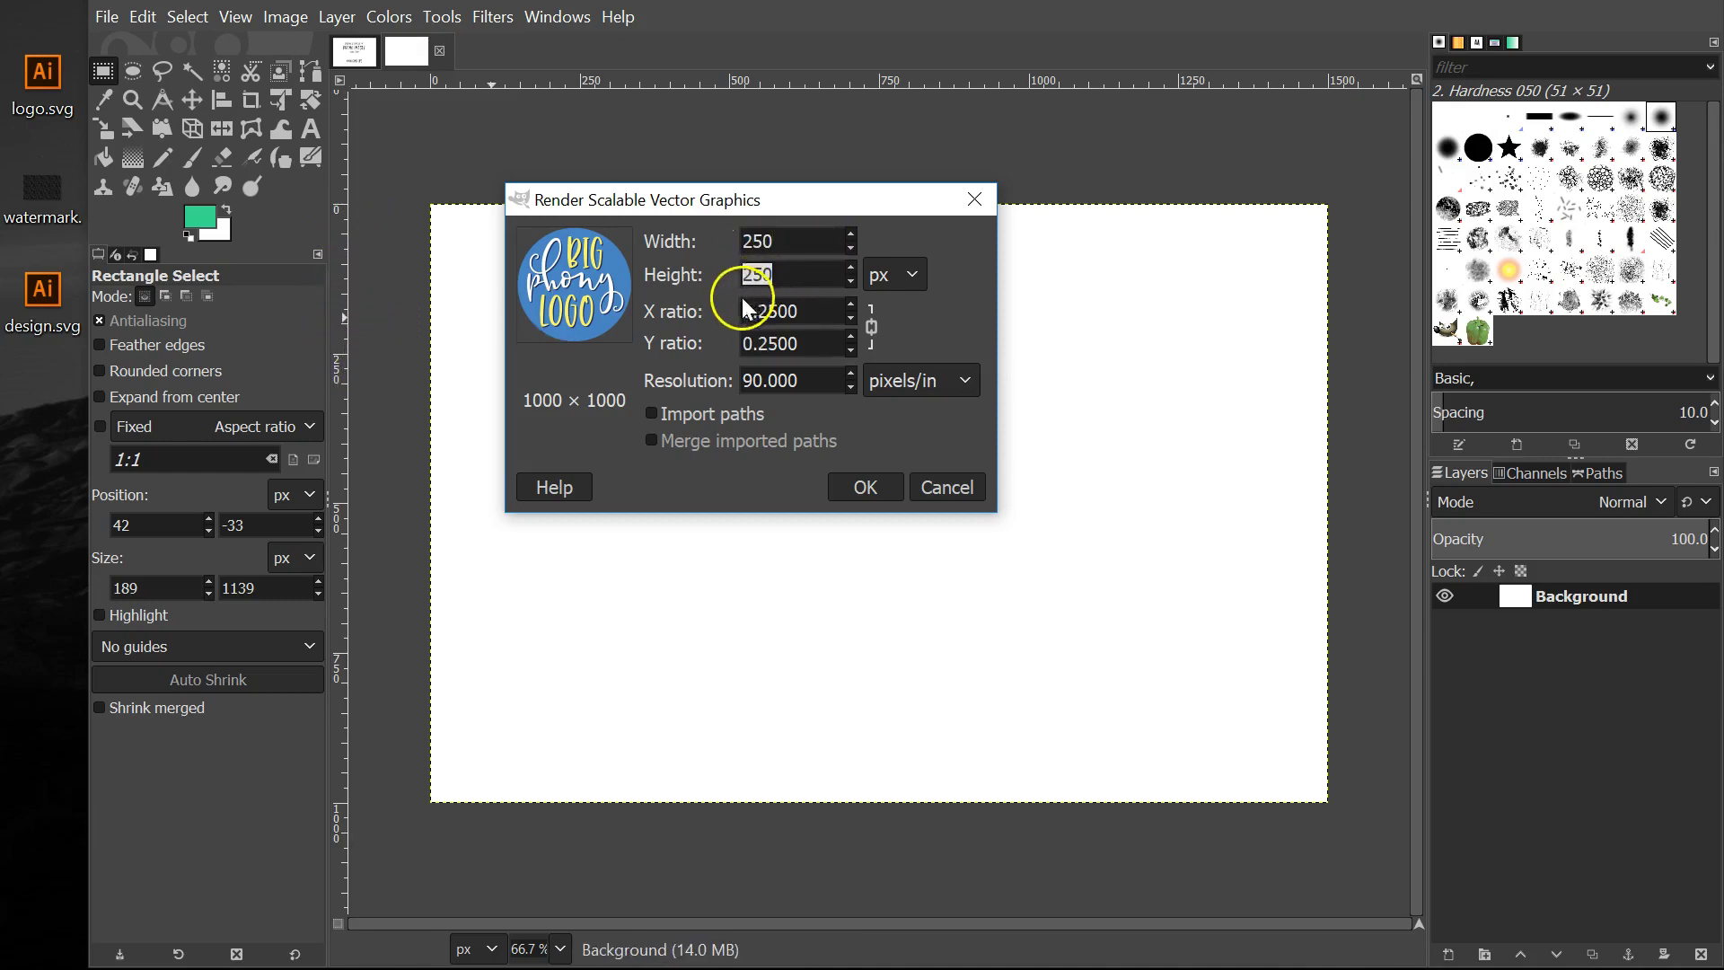
click(865, 491)
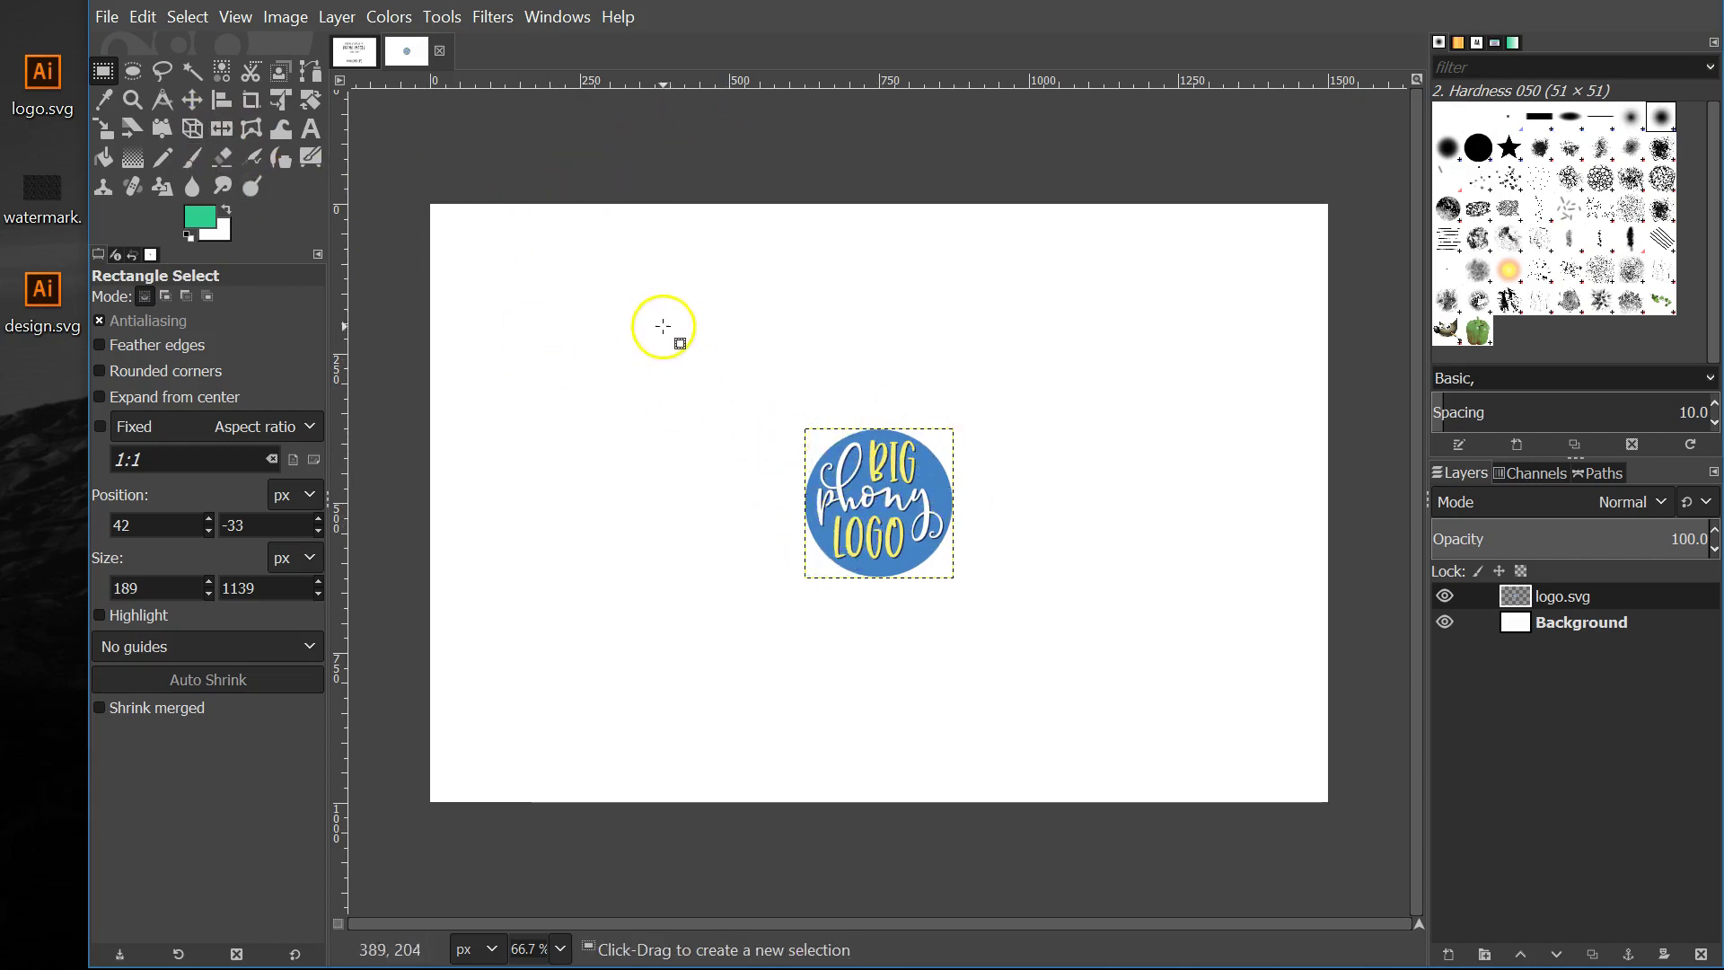
Move the logo into the upper-left corner of the canvas, just inside its edges
click(192, 100)
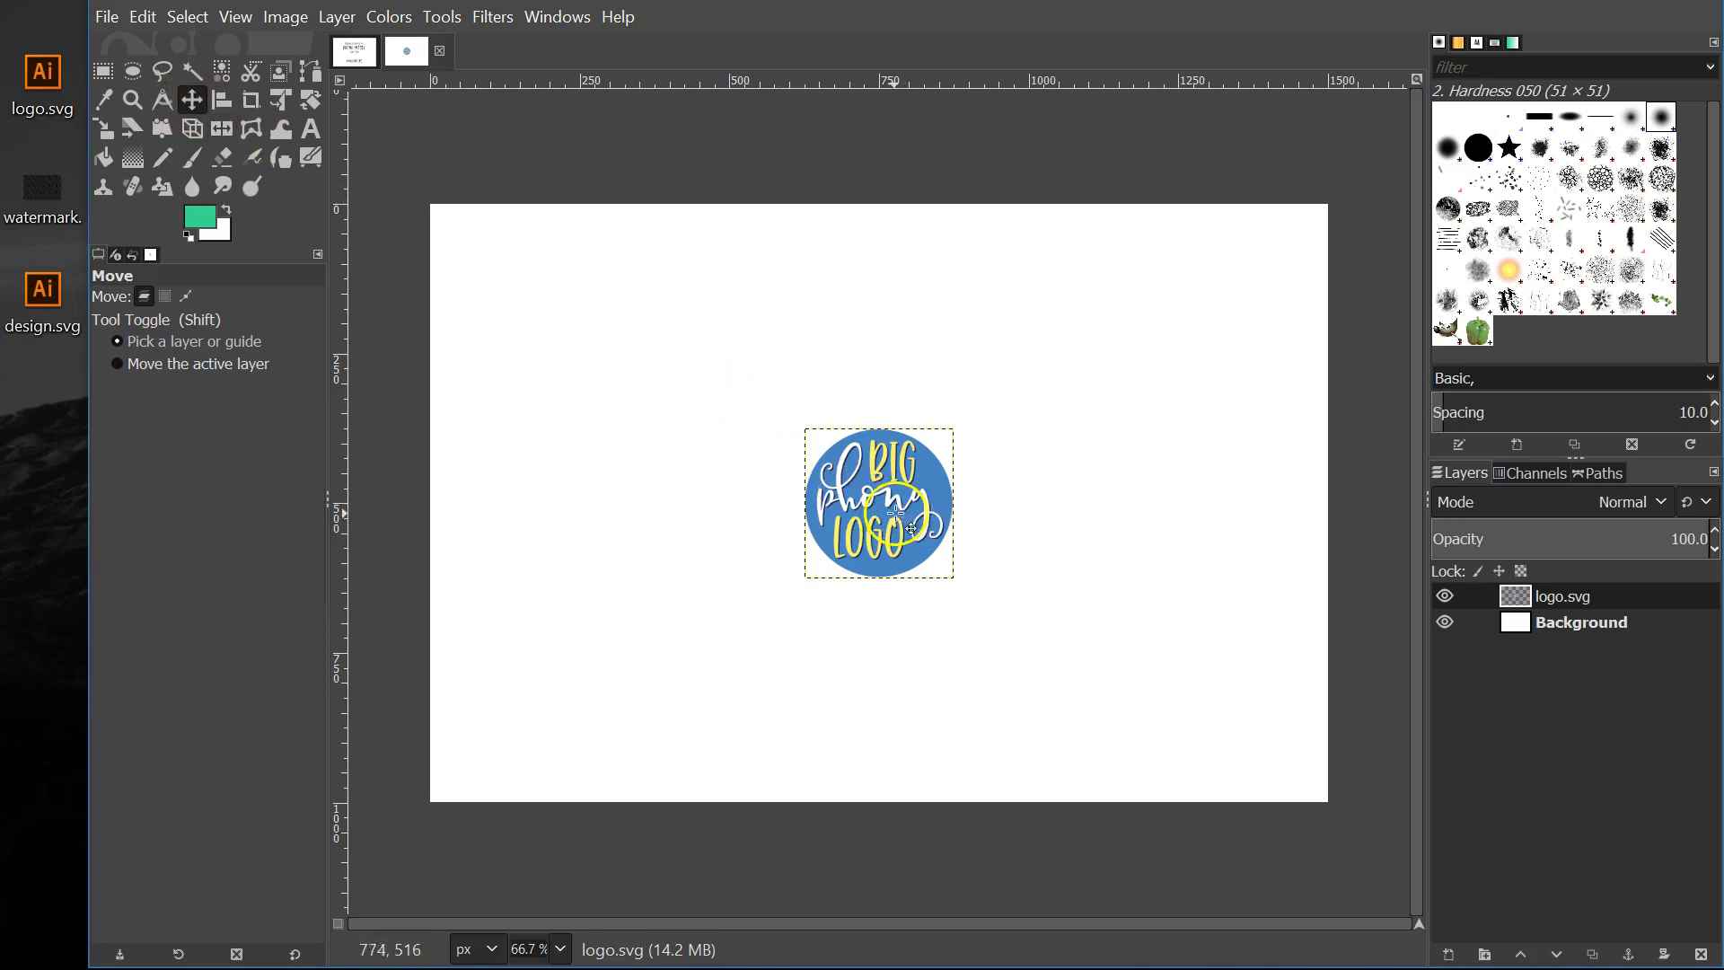
drag(896, 513, 1267, 733)
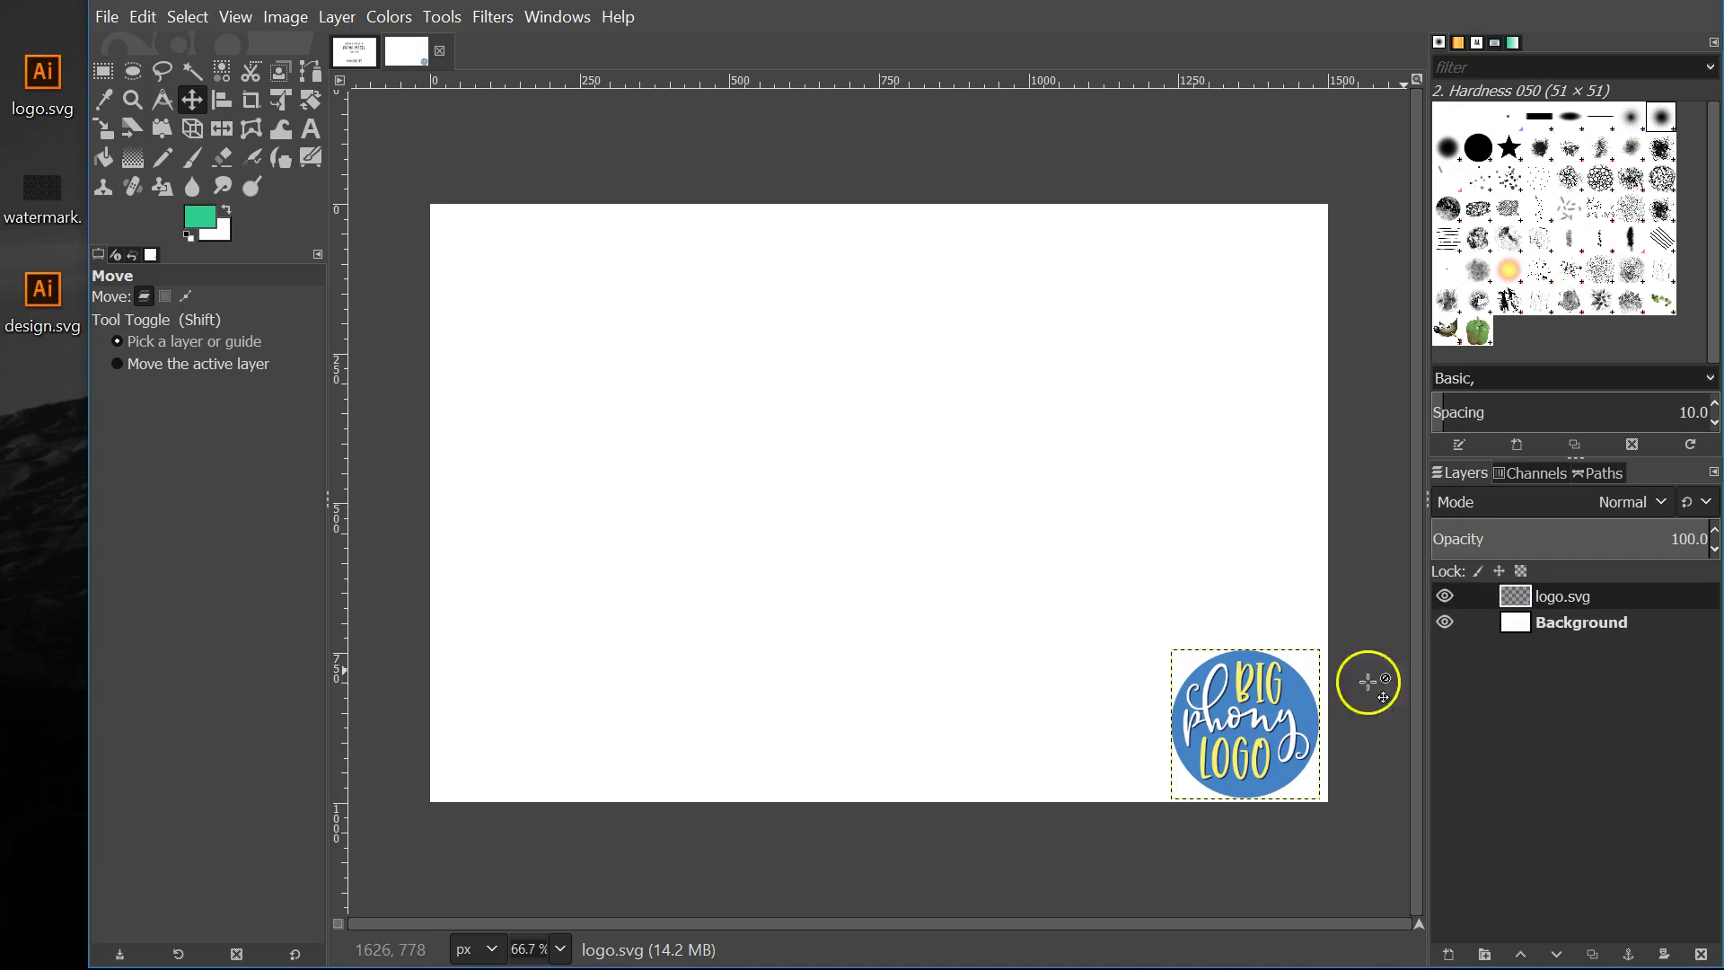
drag(1284, 729, 552, 292)
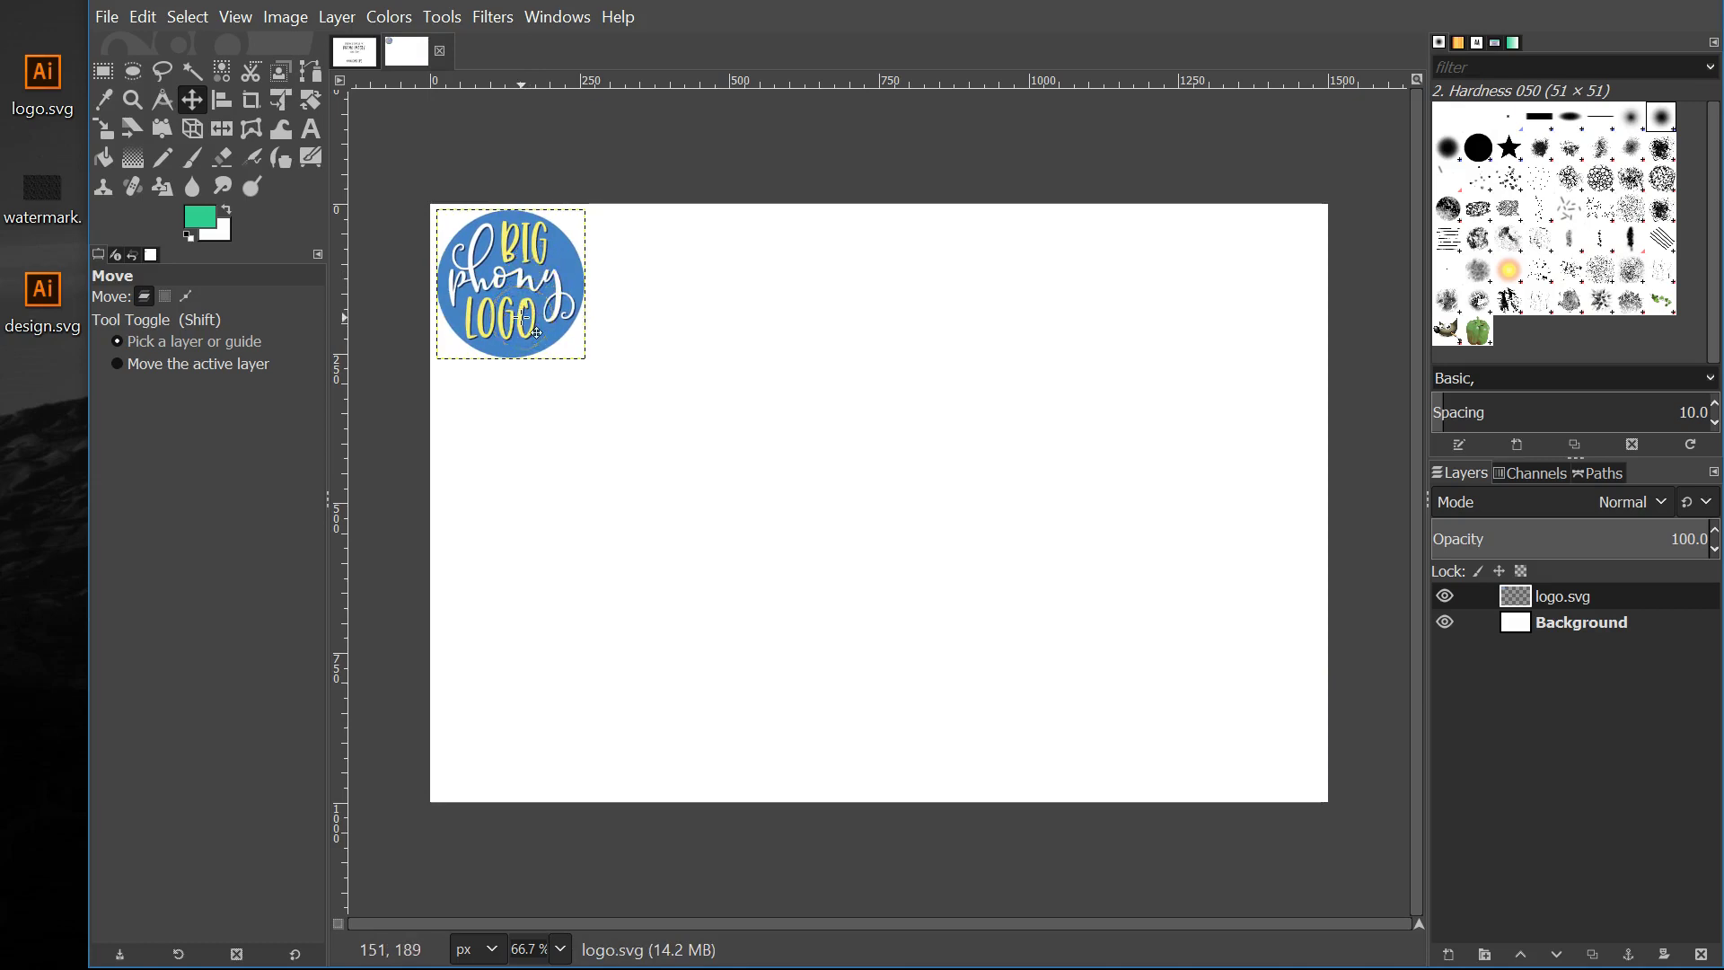
click(653, 285)
mouse_move(653, 284)
mouse_down()
mouse_move(400, 284)
mouse_move(1123, 278)
mouse_up()
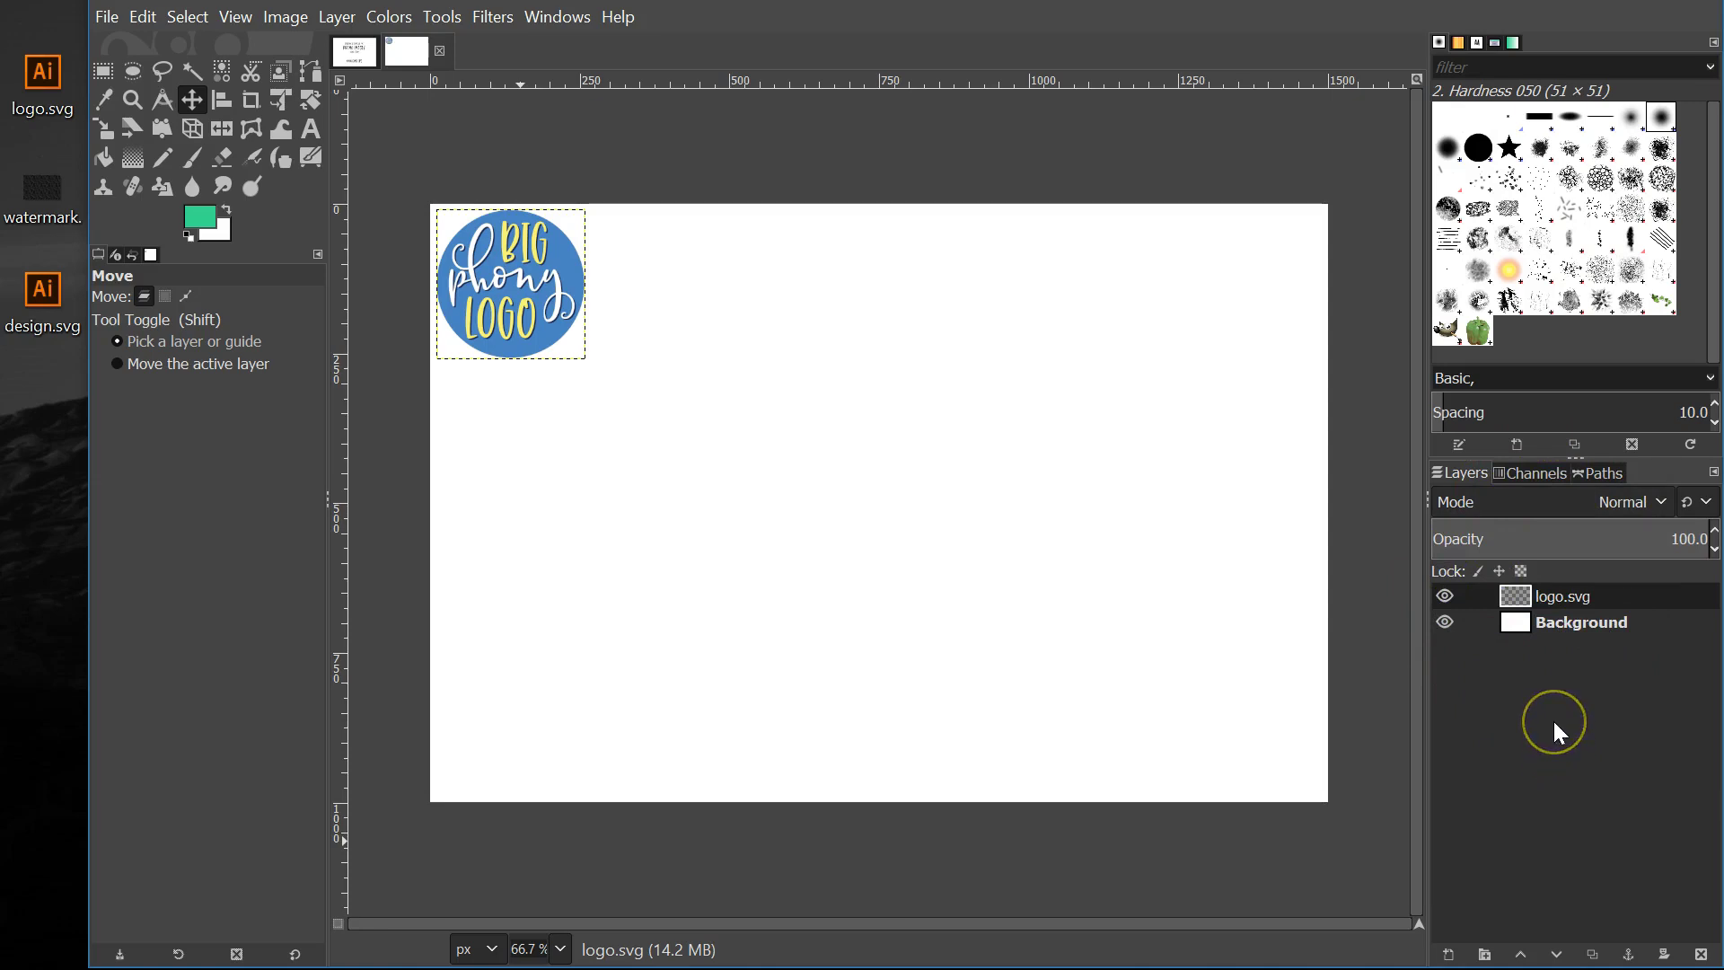
Add a new 1500 × 1000 px layer with transparency fill directly above the Background layer, keeping the name Layer 1
click(1595, 624)
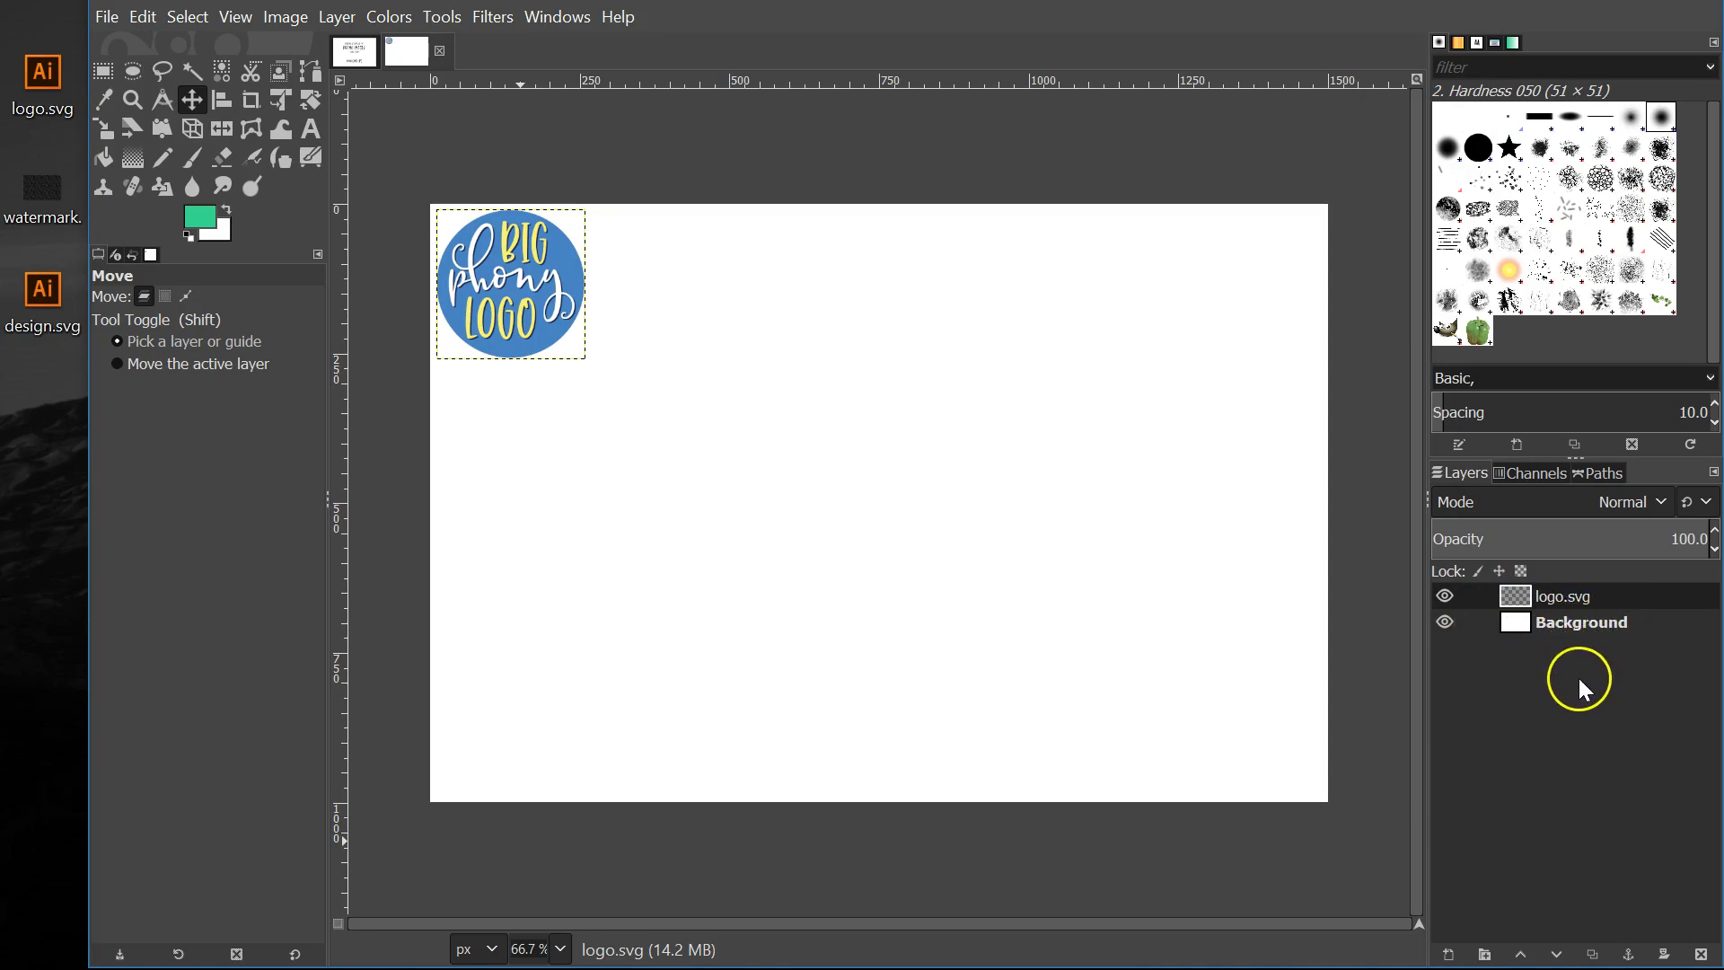
click(1570, 624)
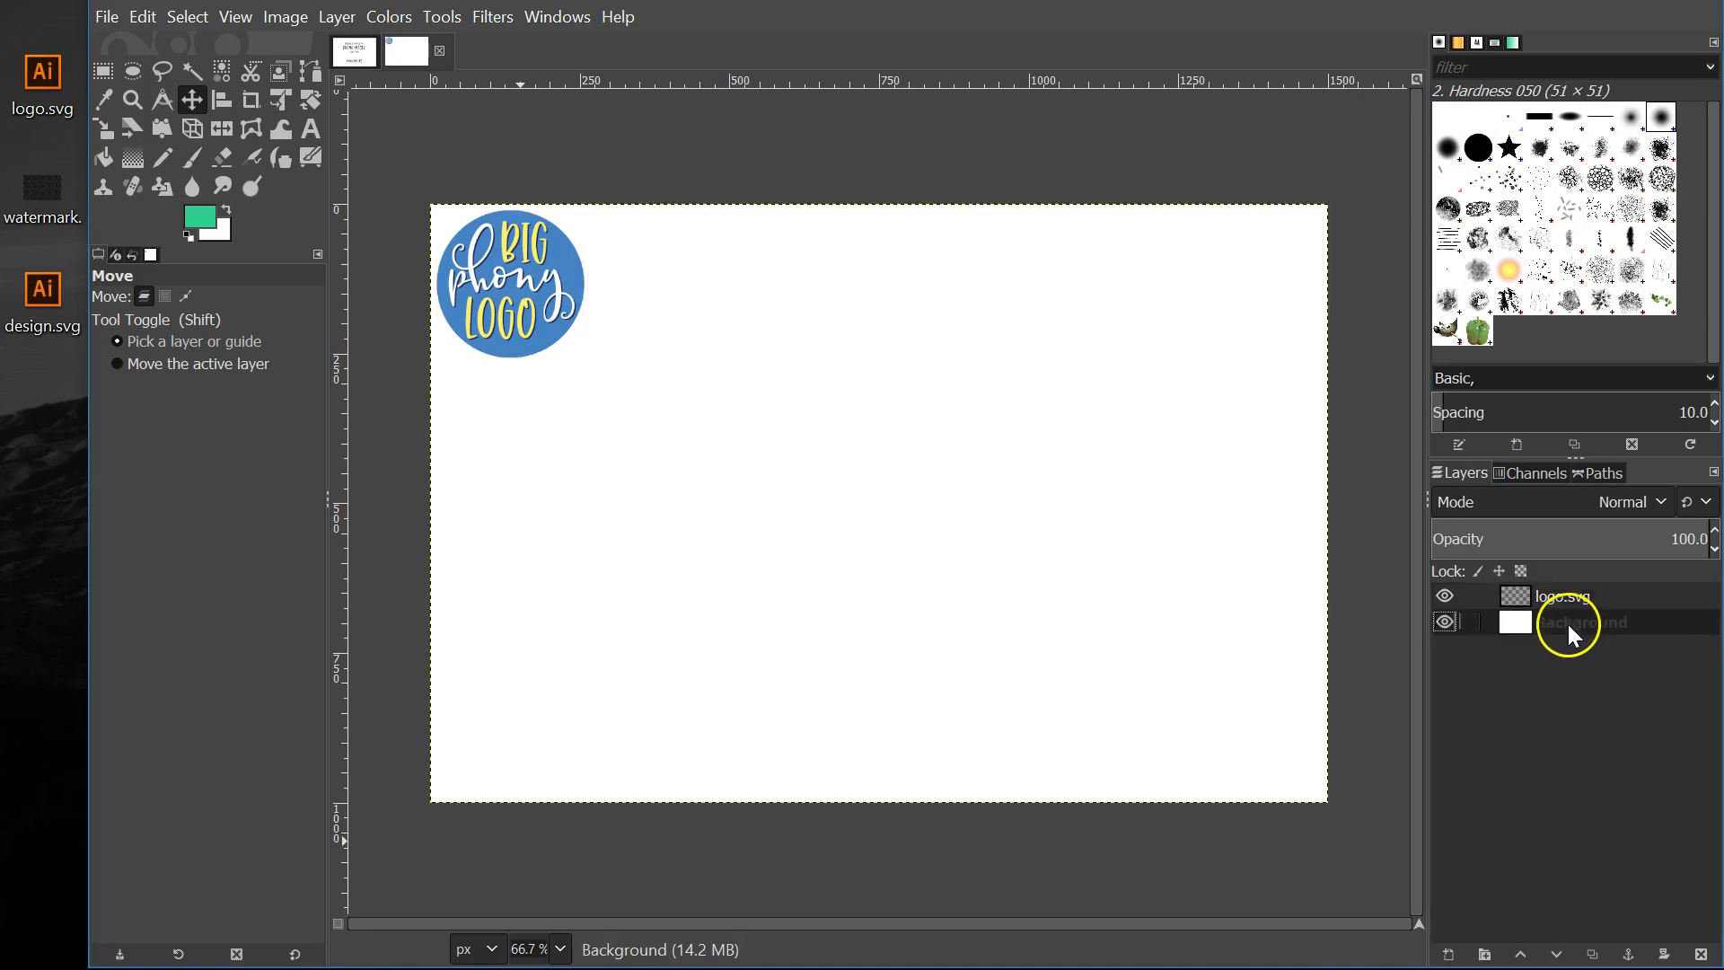
click(1450, 954)
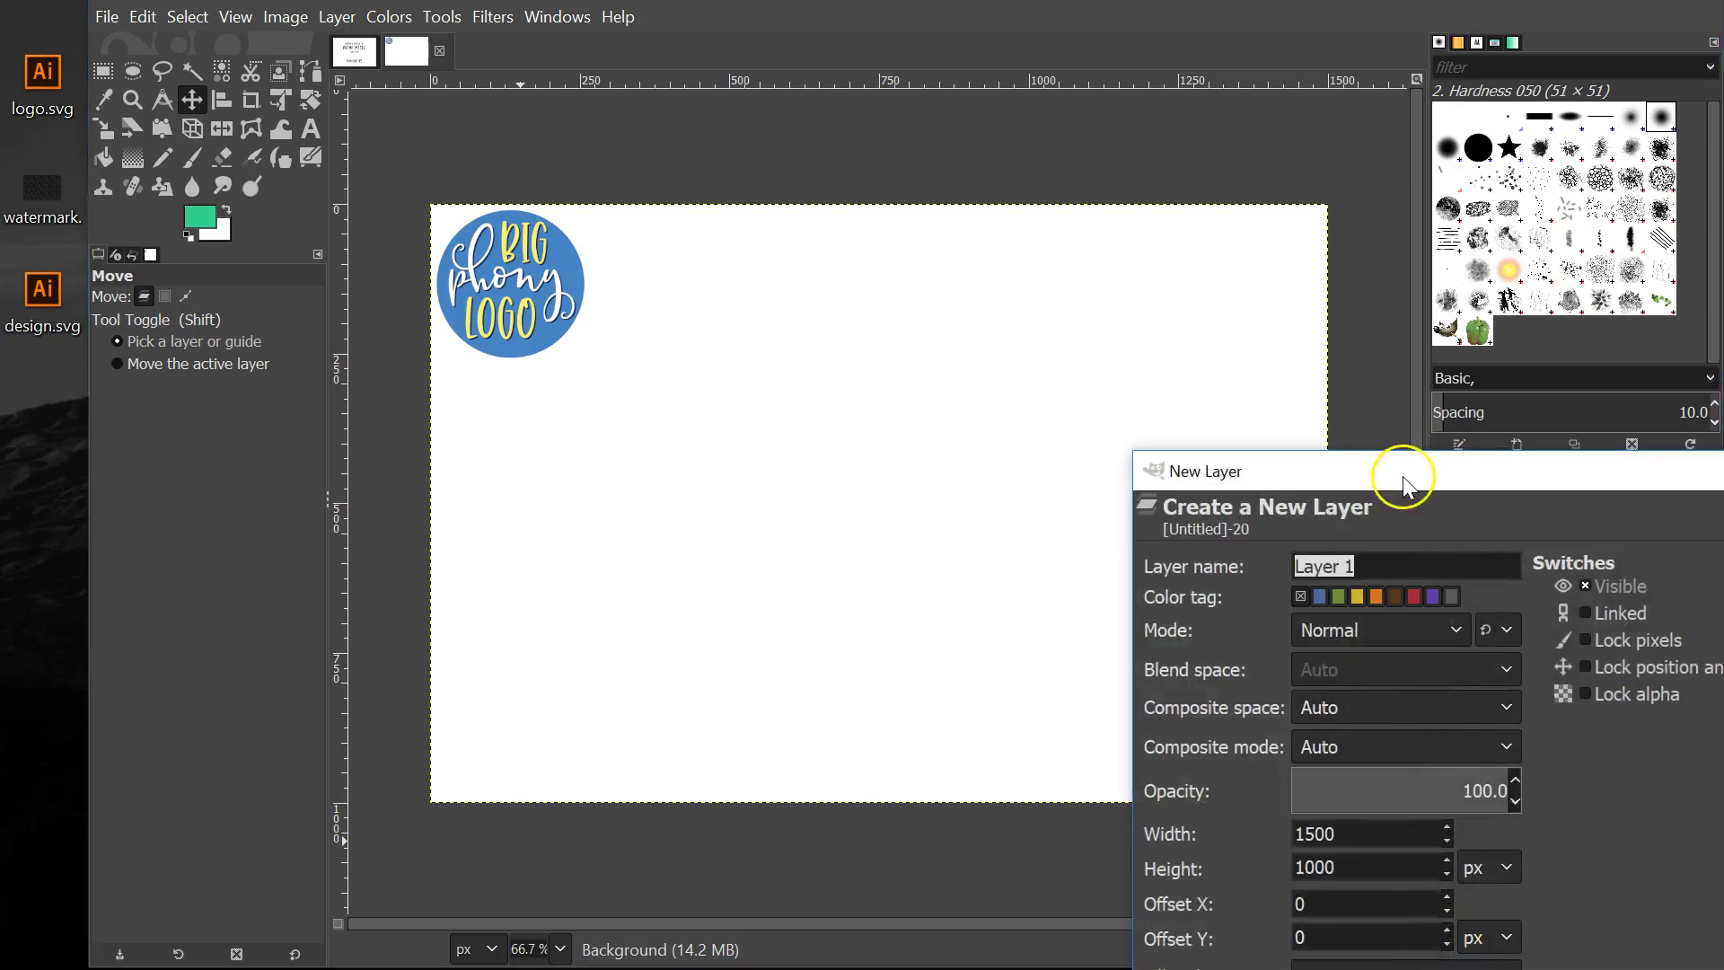
drag(1404, 470, 1119, 277)
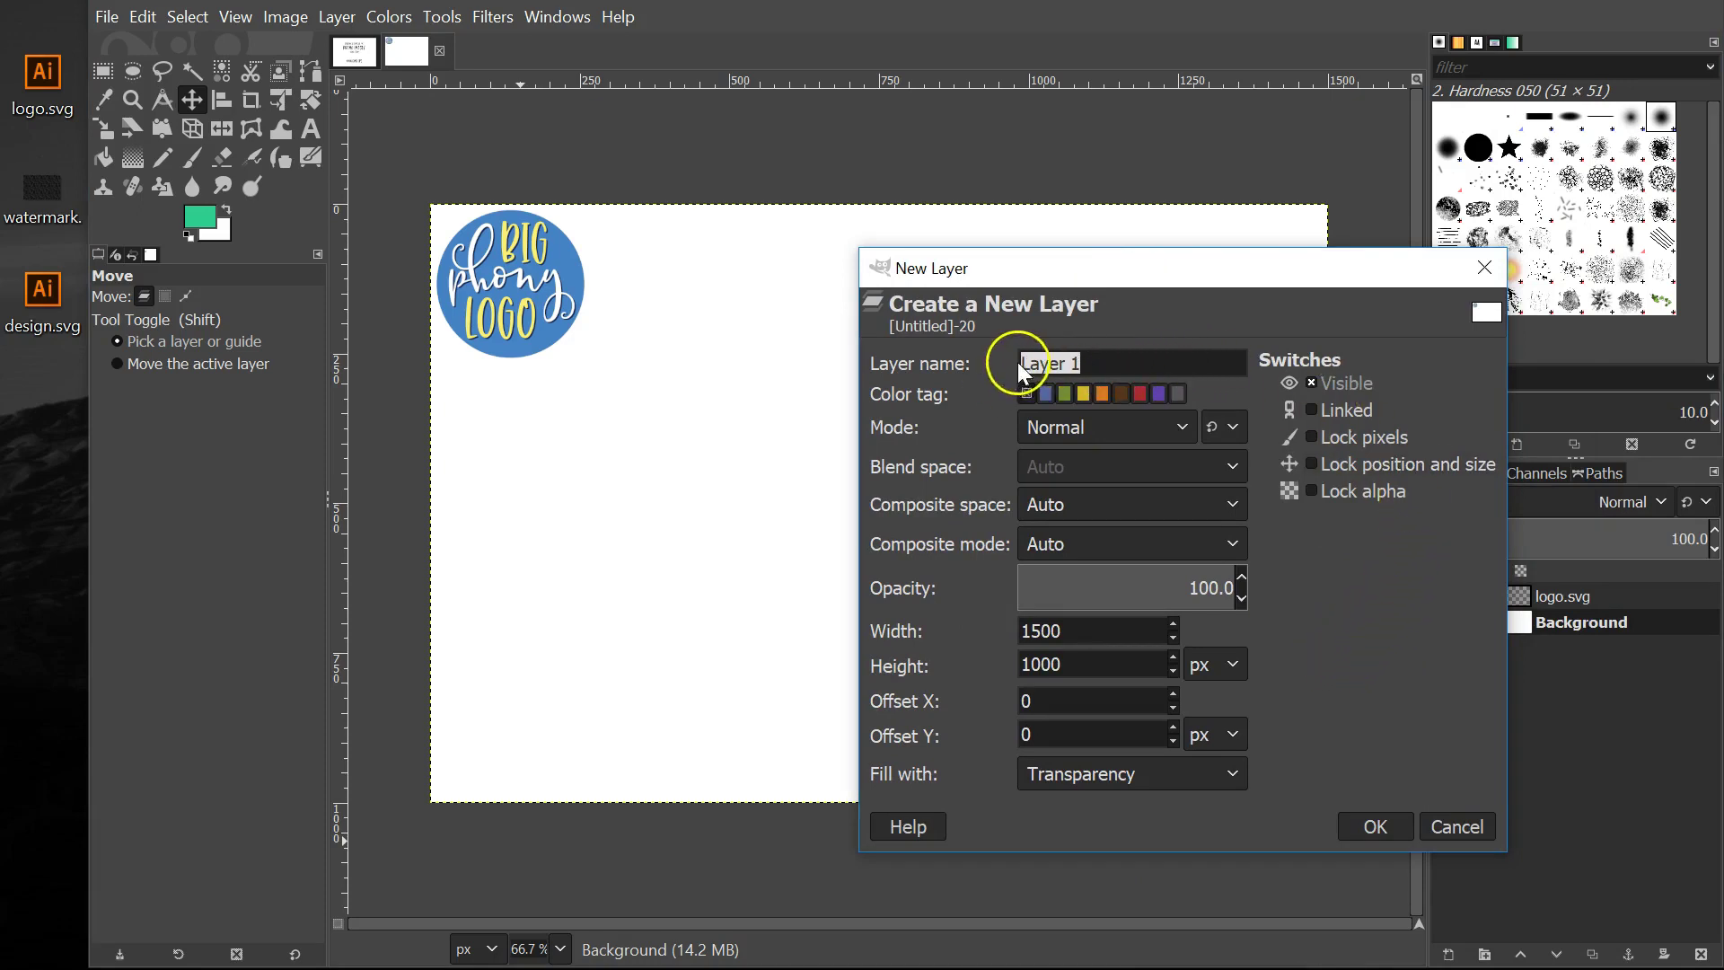
click(1096, 362)
drag(1096, 362, 977, 365)
click(1373, 828)
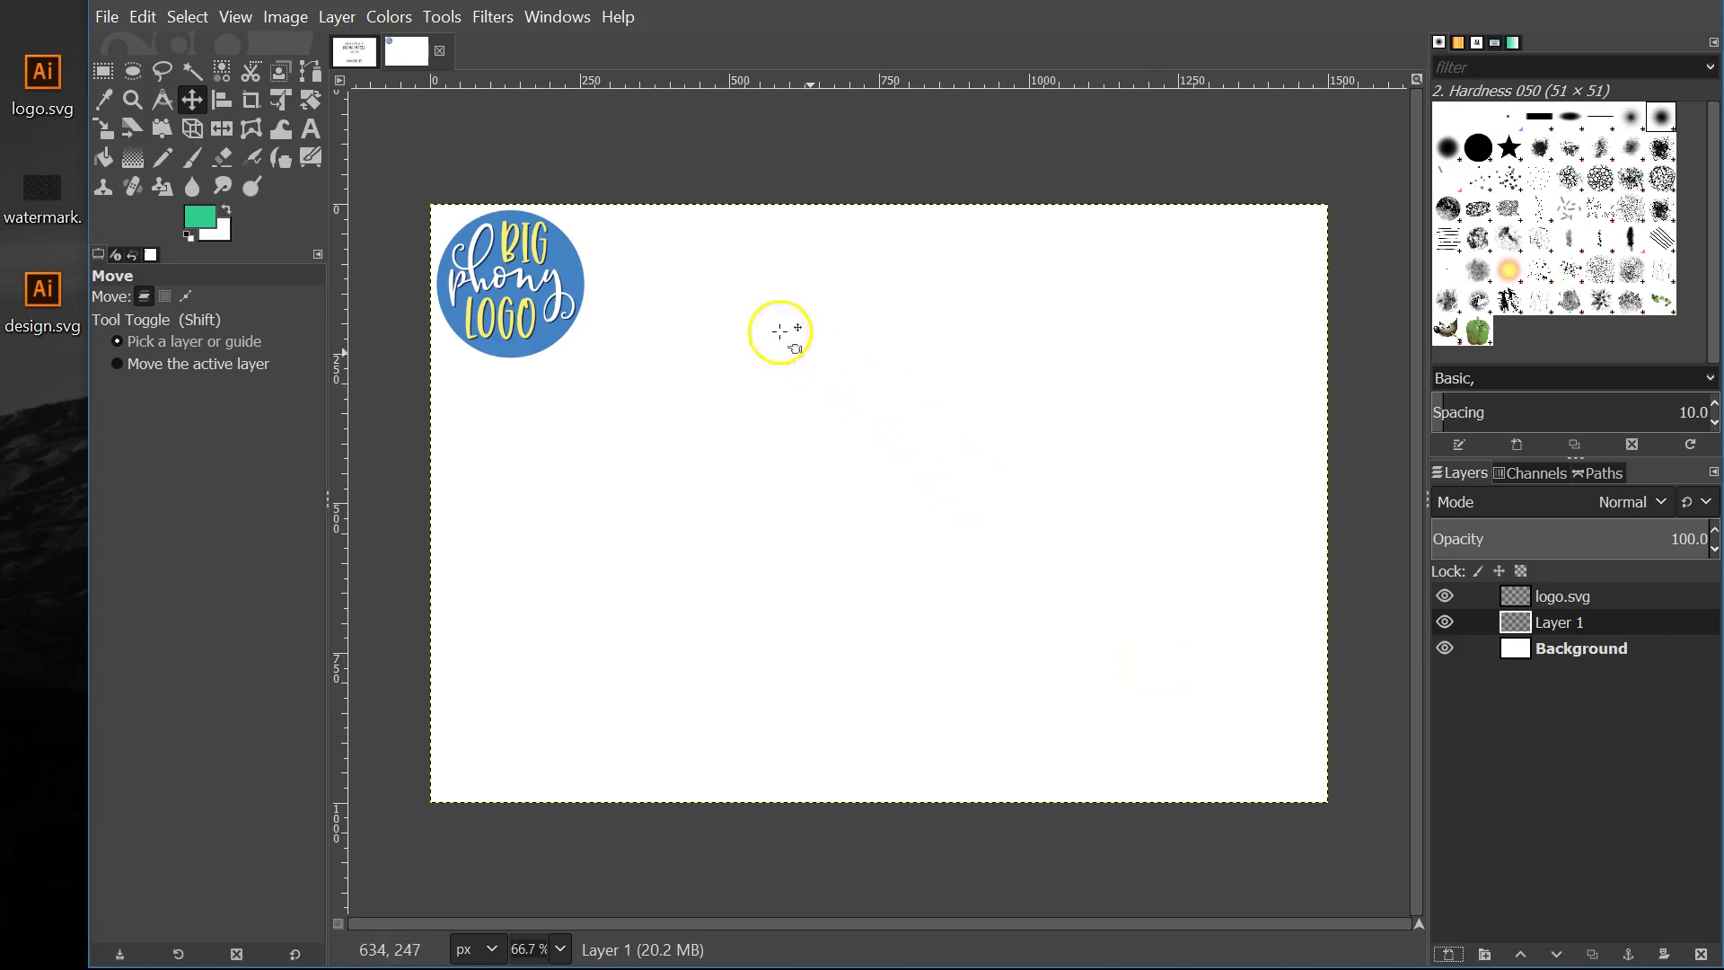
Draw a tall rectangular selection about 183 × 1126 px behind the logo, spanning the full canvas height
click(103, 72)
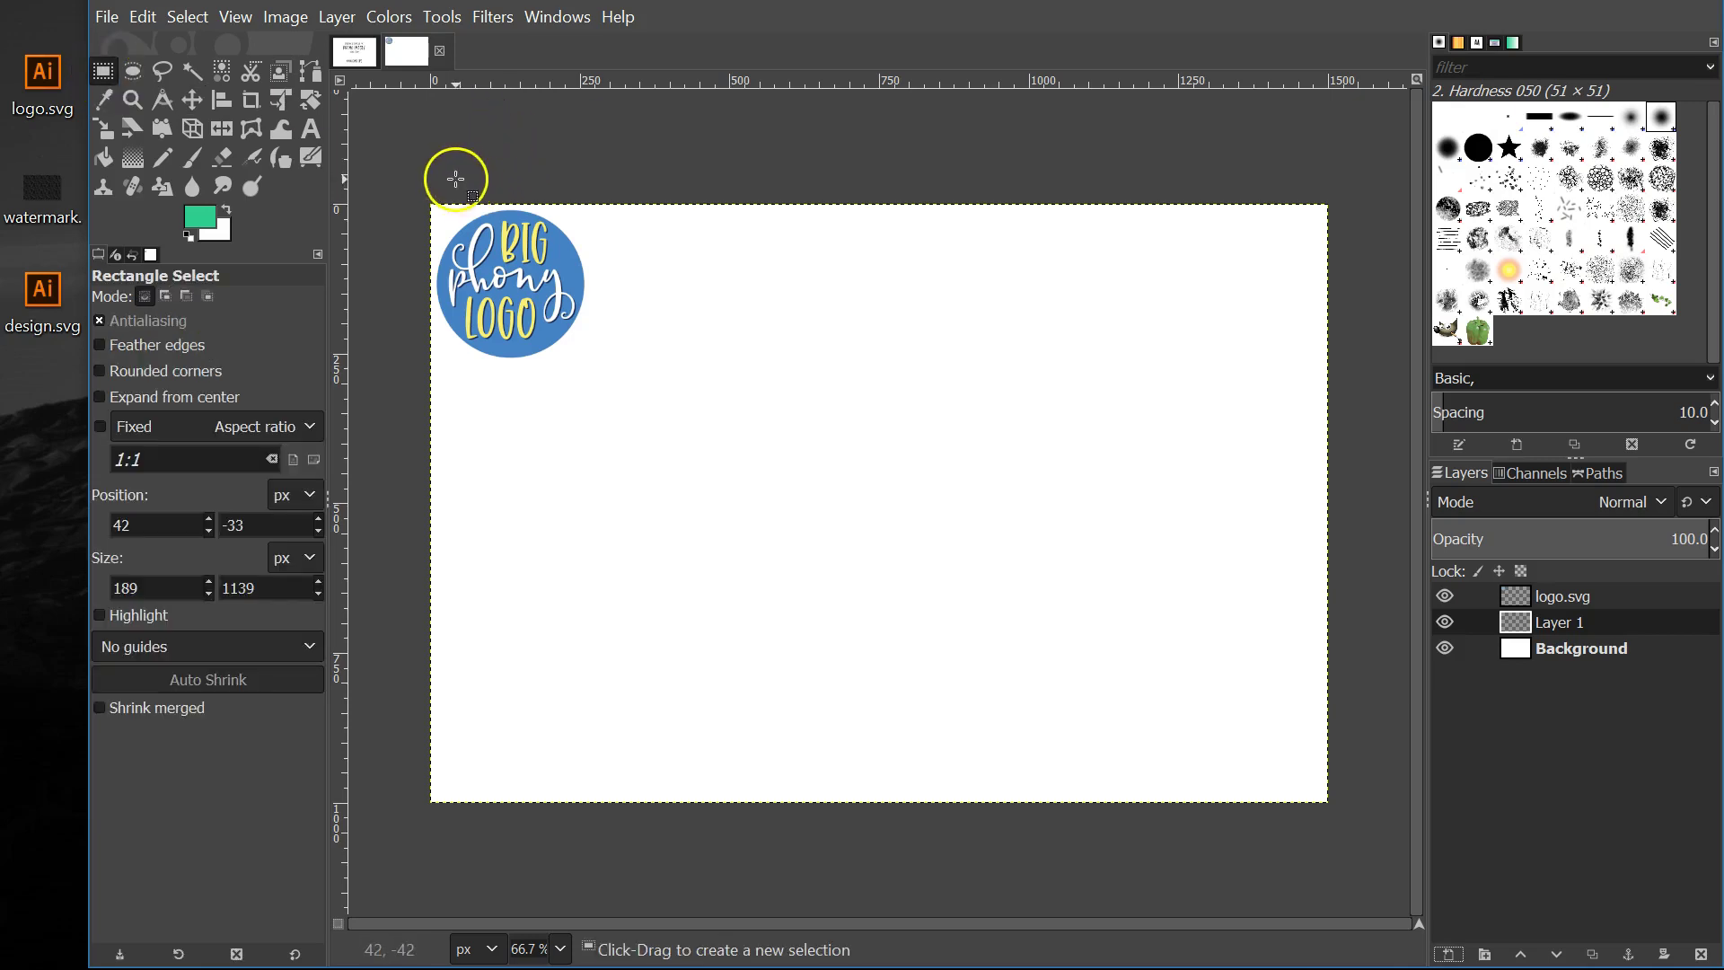
drag(457, 180, 566, 855)
click(562, 840)
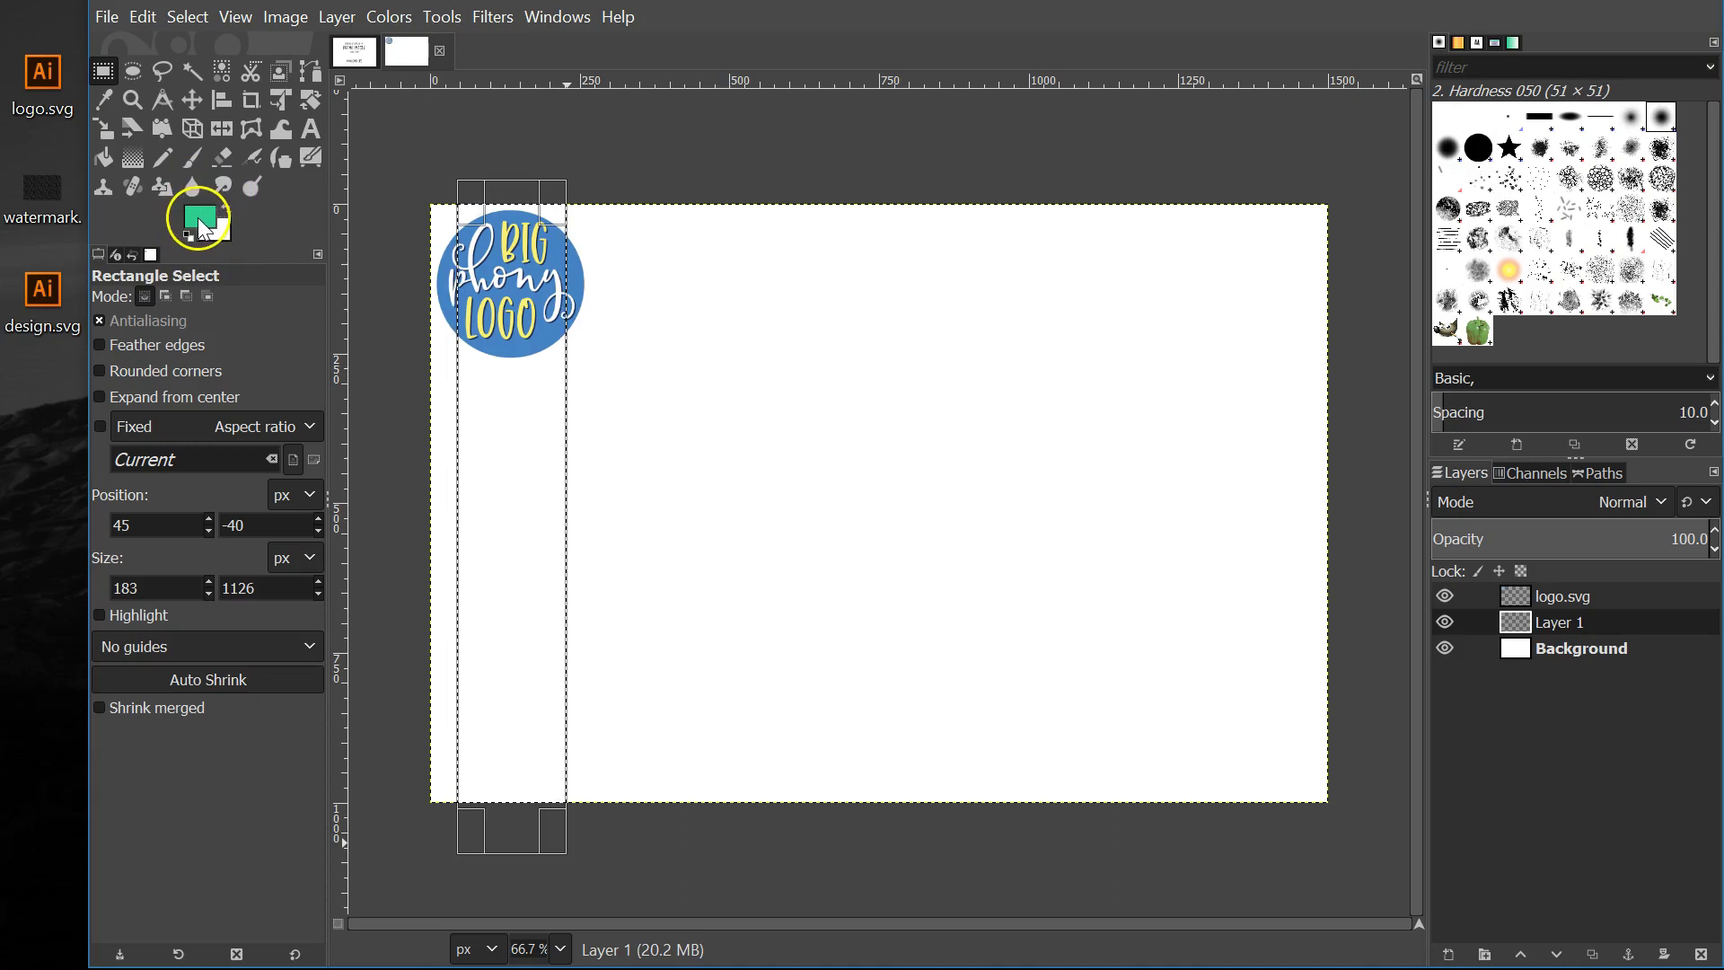
Keep the green 2ecd8e as the foreground color and fill the vertical strip selection with it
click(203, 222)
drag(790, 298, 796, 253)
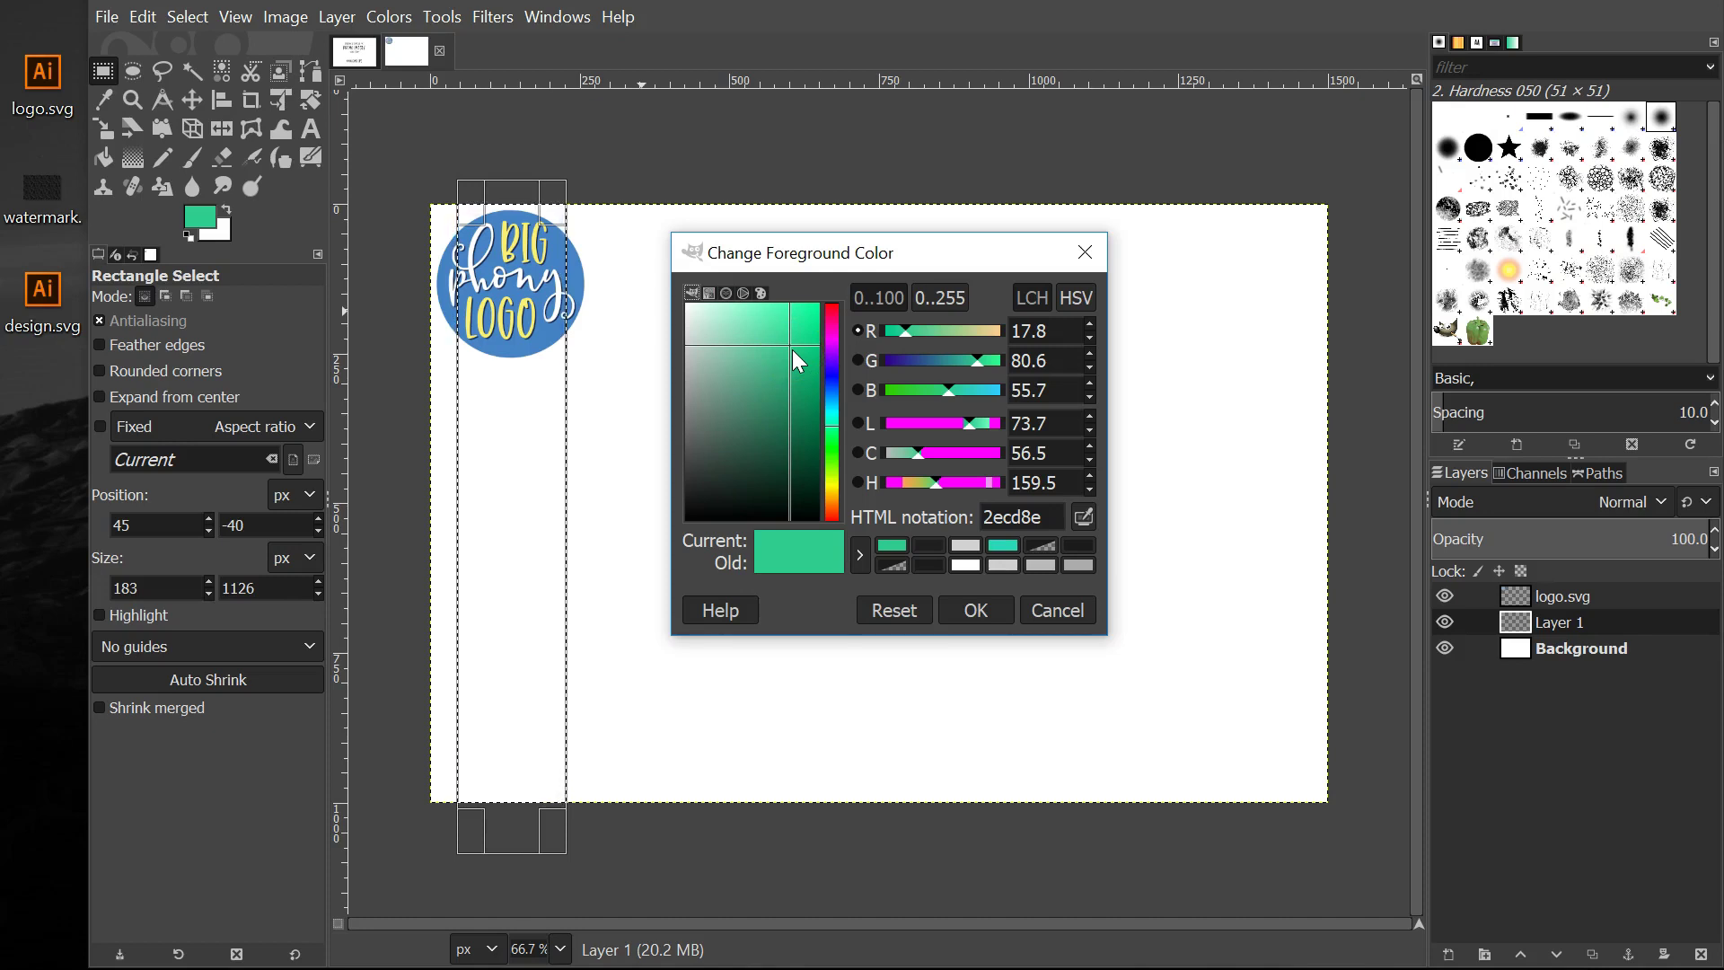
click(975, 610)
click(144, 17)
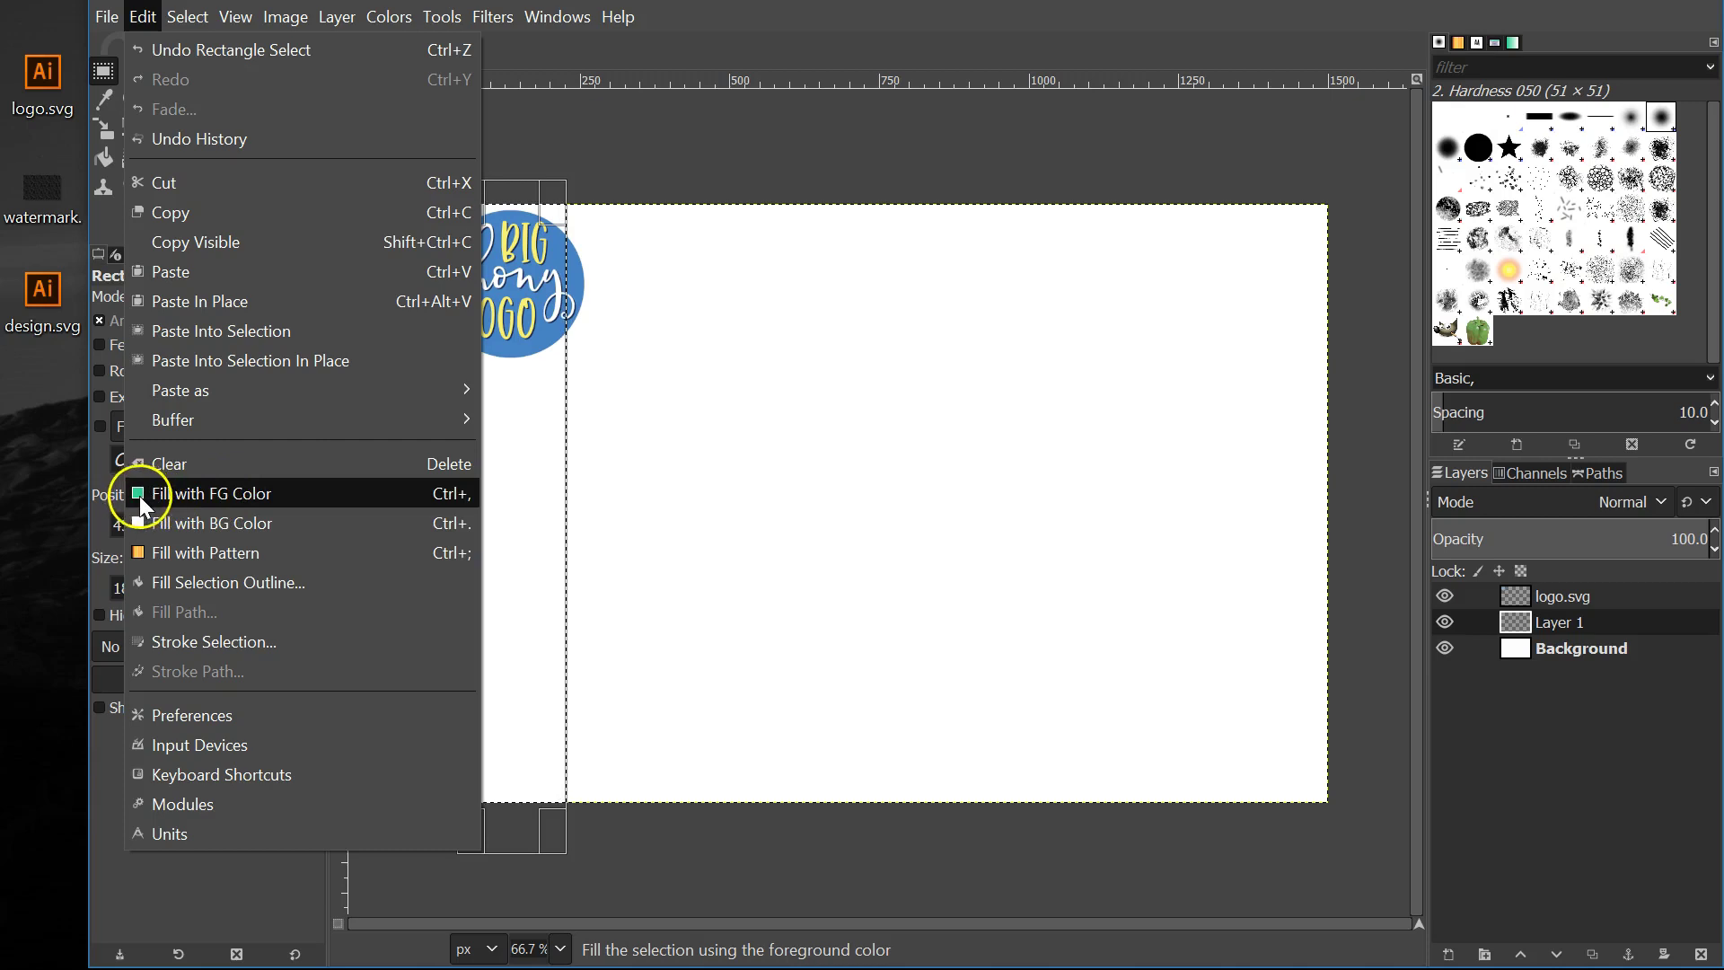
click(239, 493)
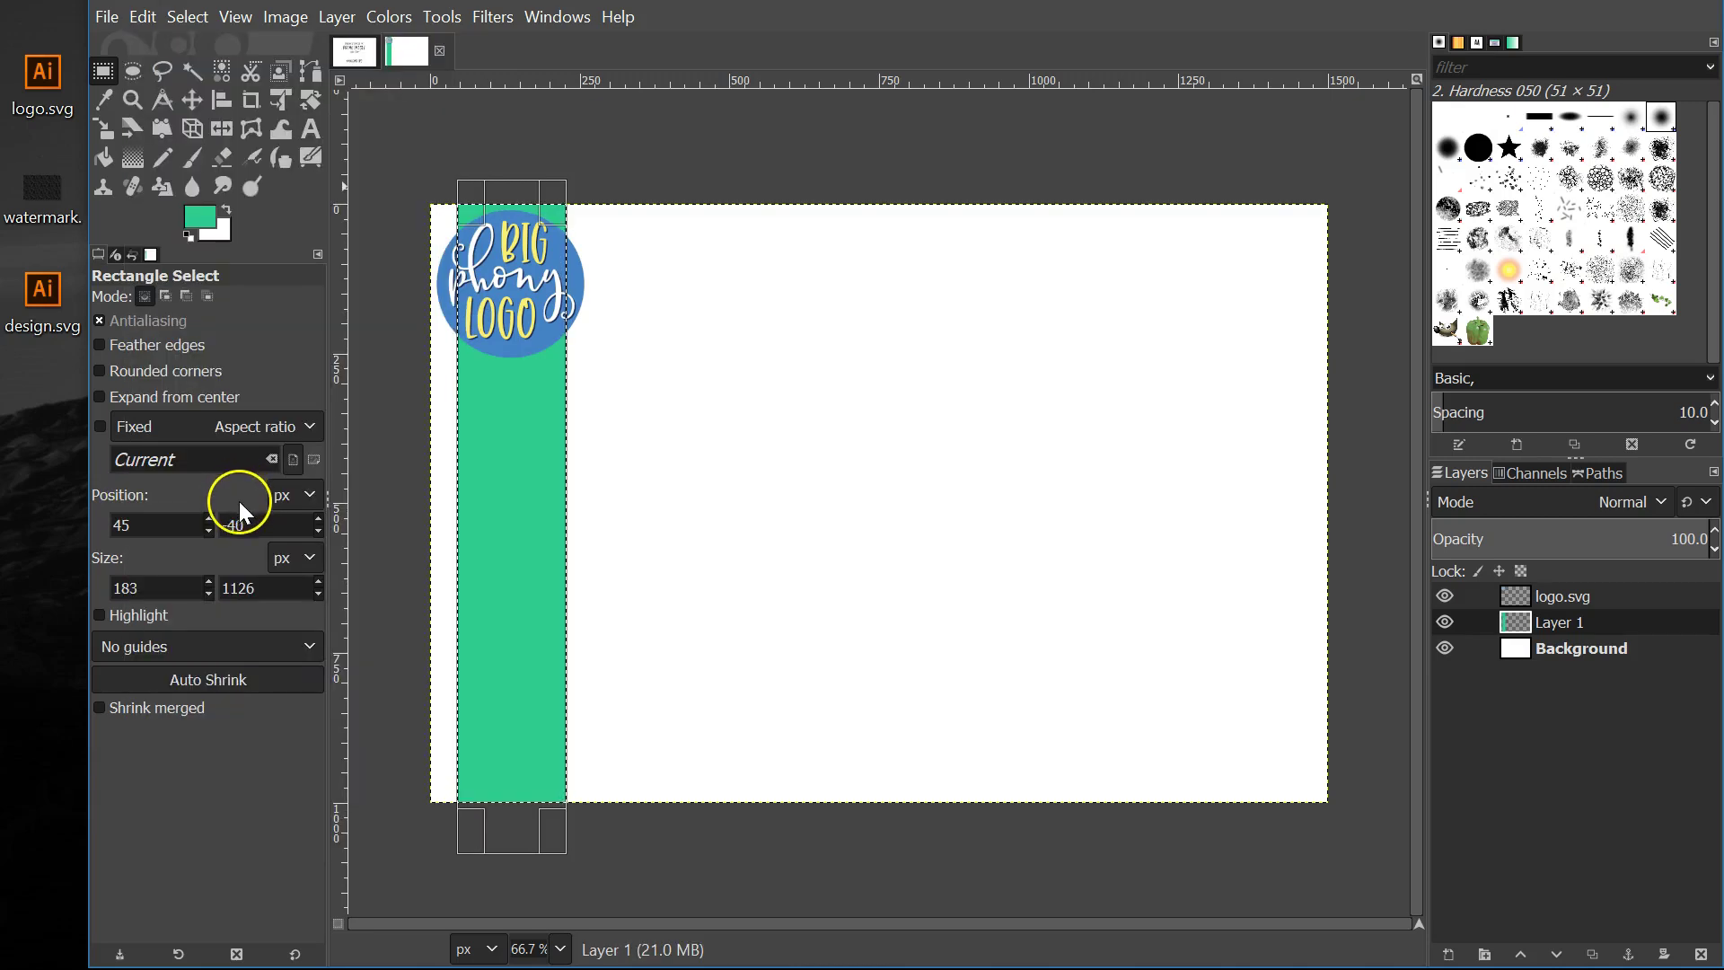
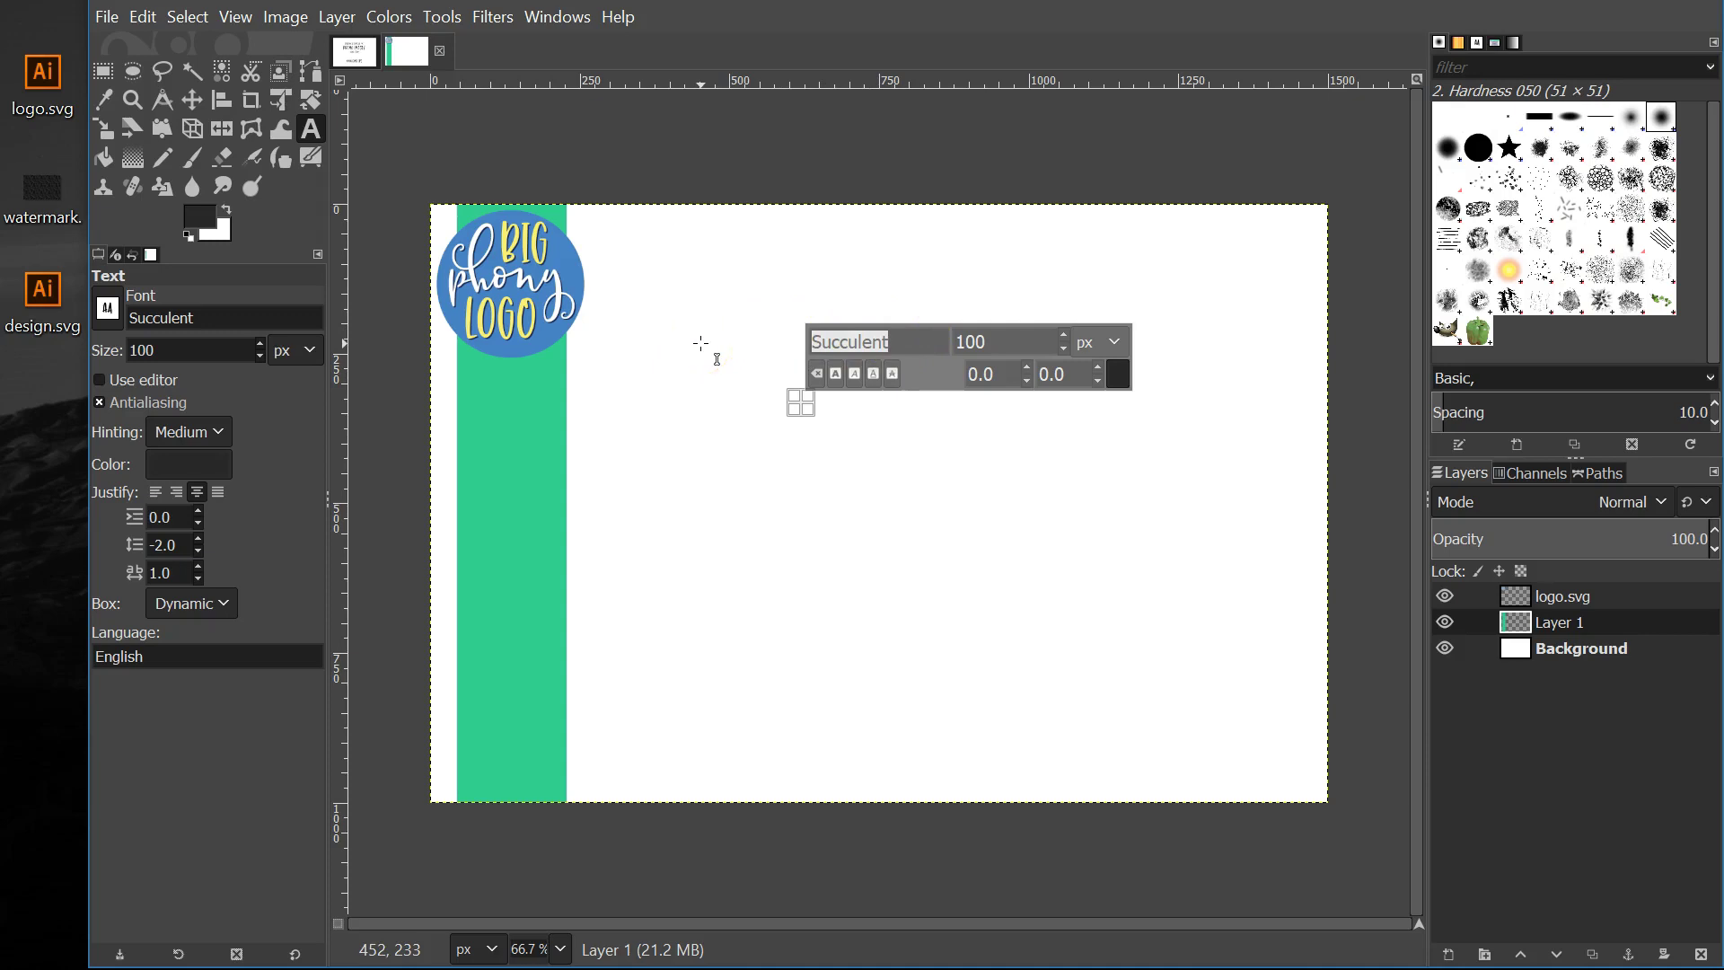
text(Arial)
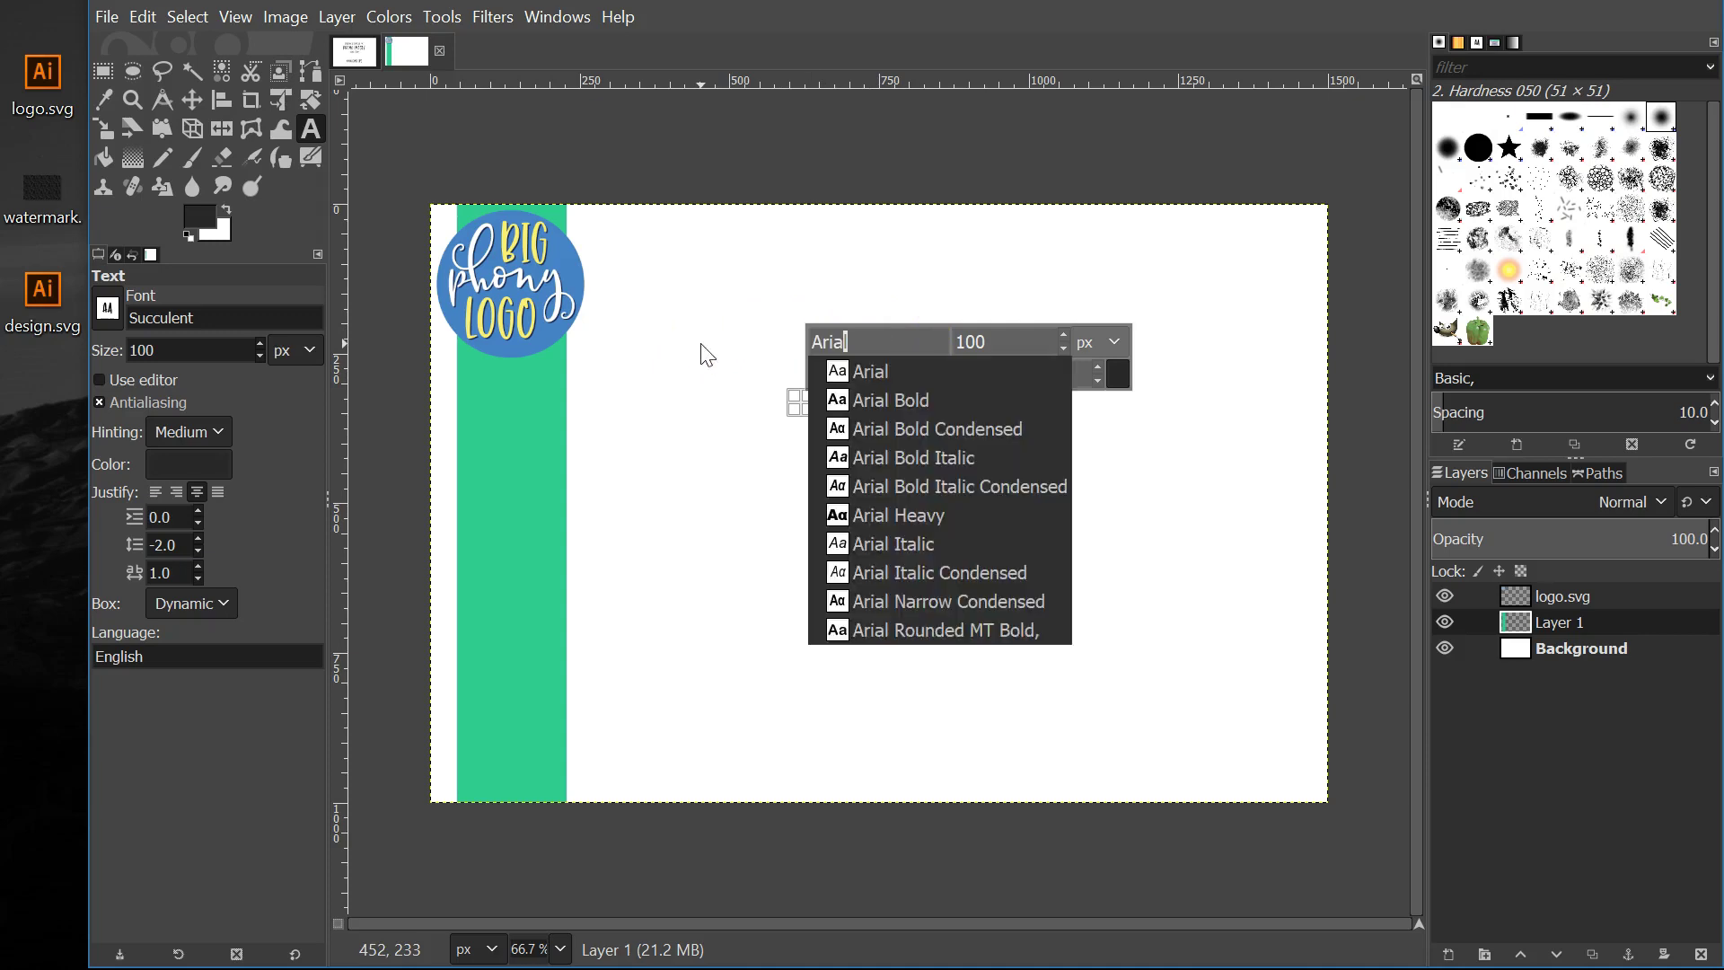
key(BackSpace)
key(BackSpace)
key(BackSpace)
key(BackSpace)
key(BackSpace)
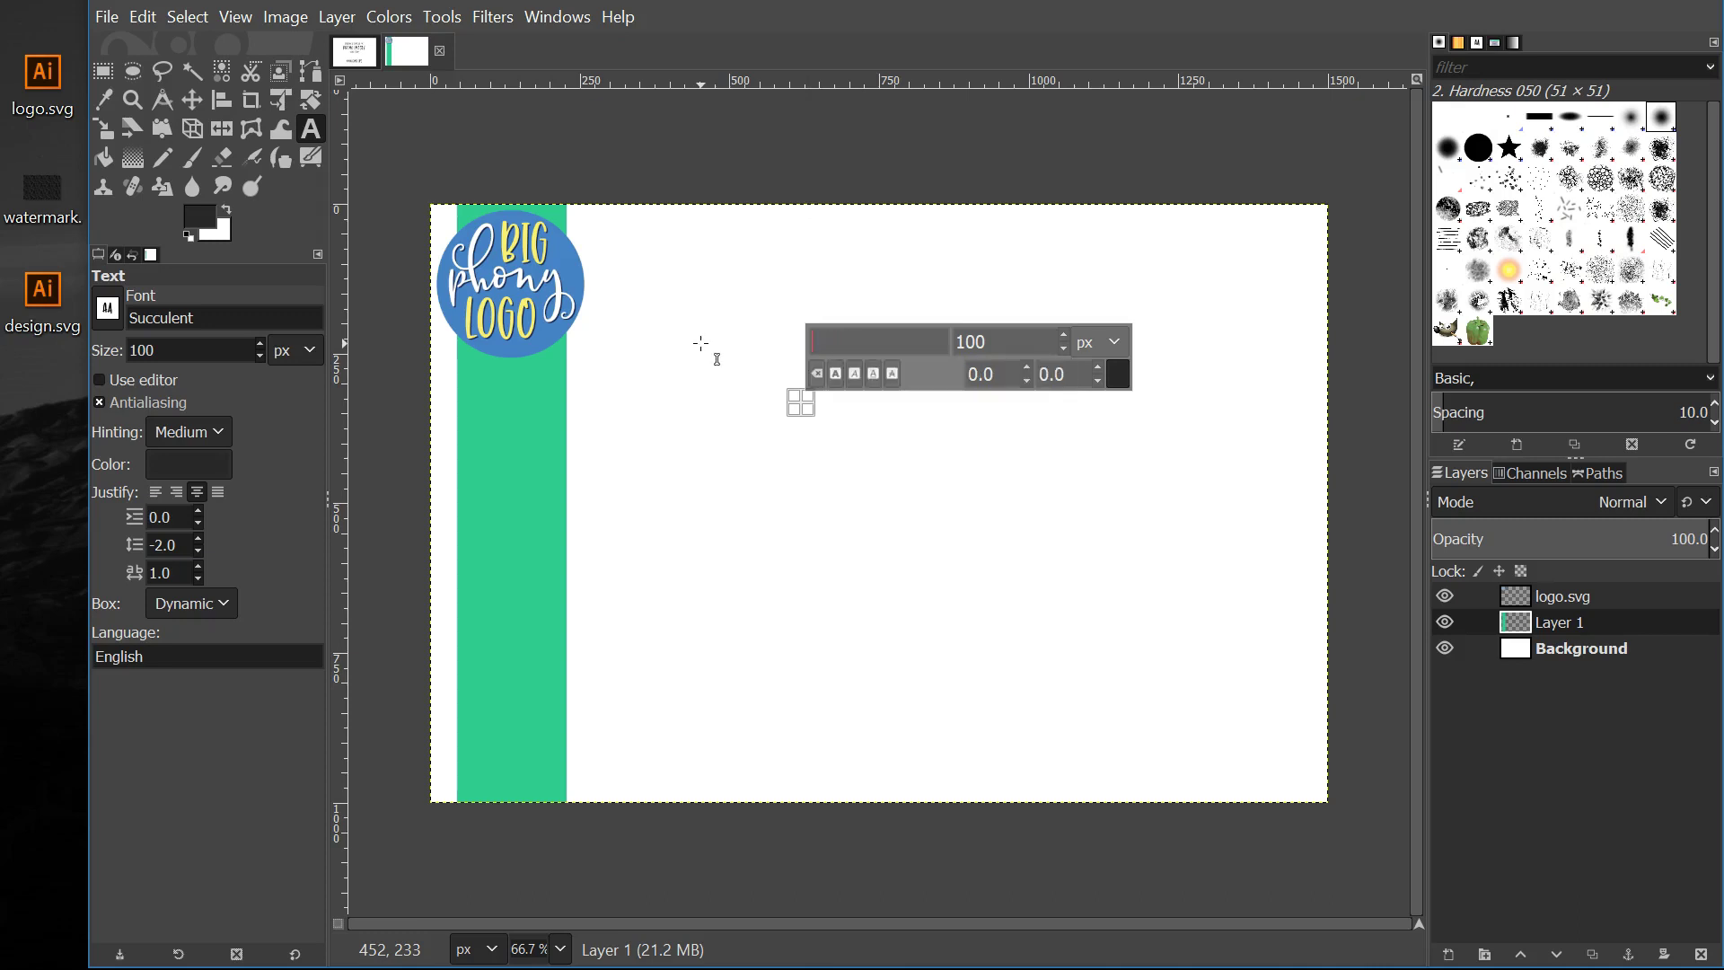
Set the font of the new text to Succulent
text(Succulent)
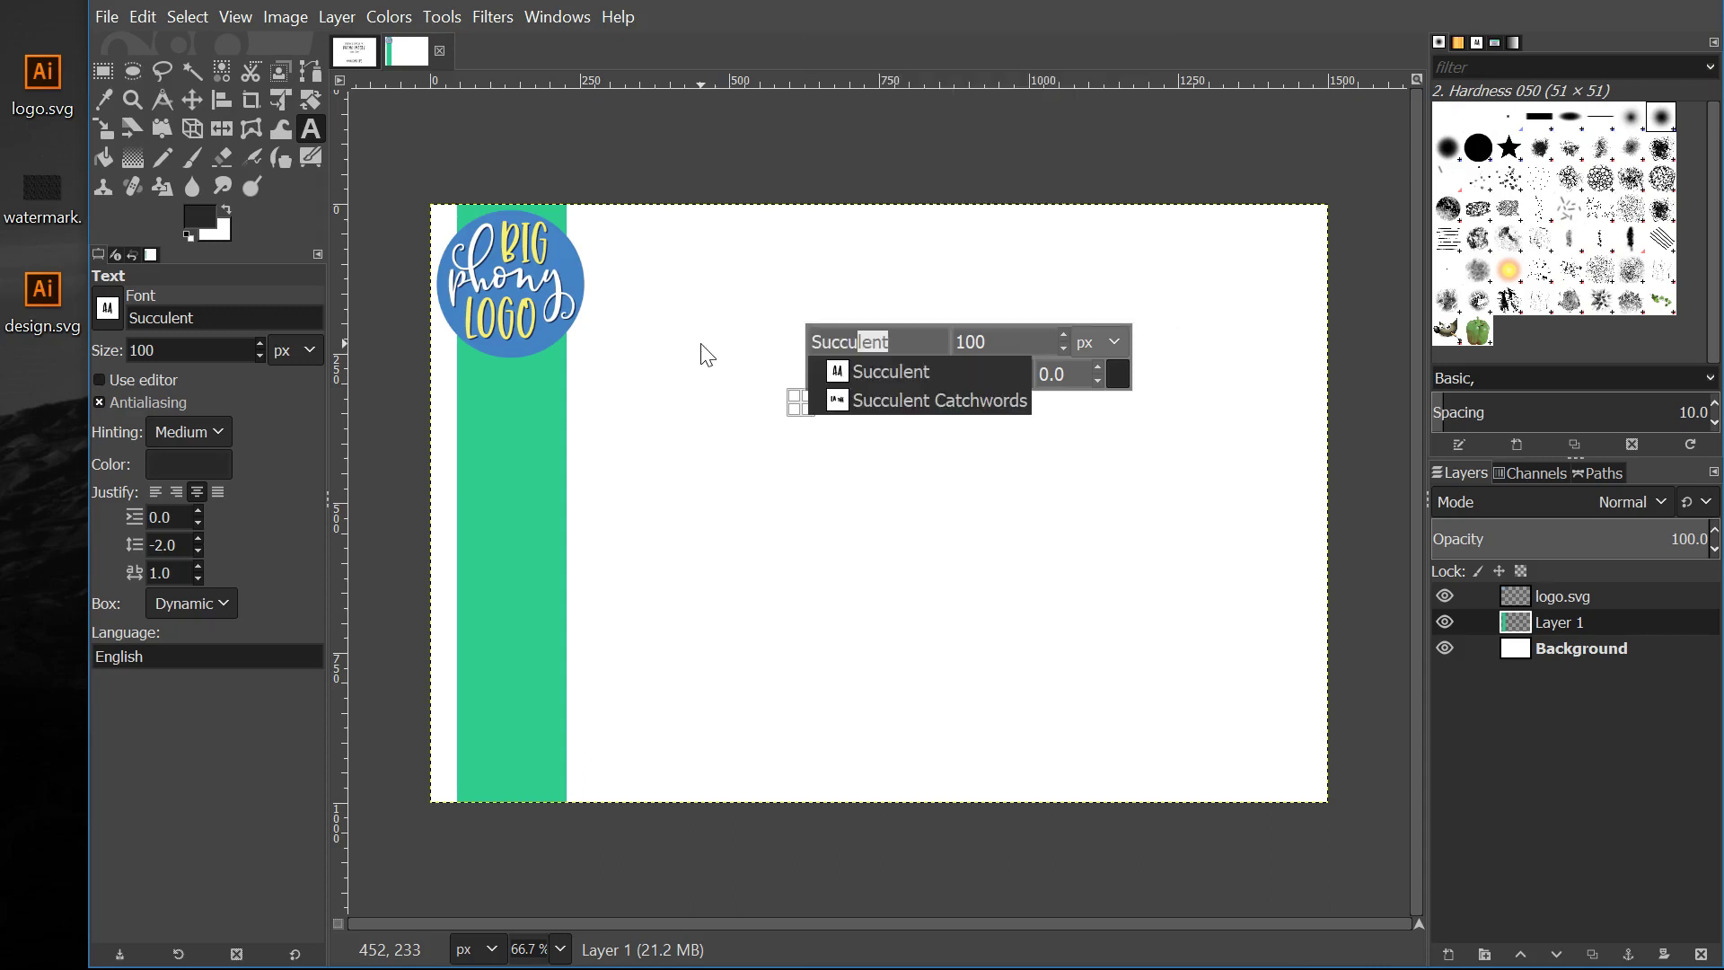
click(884, 373)
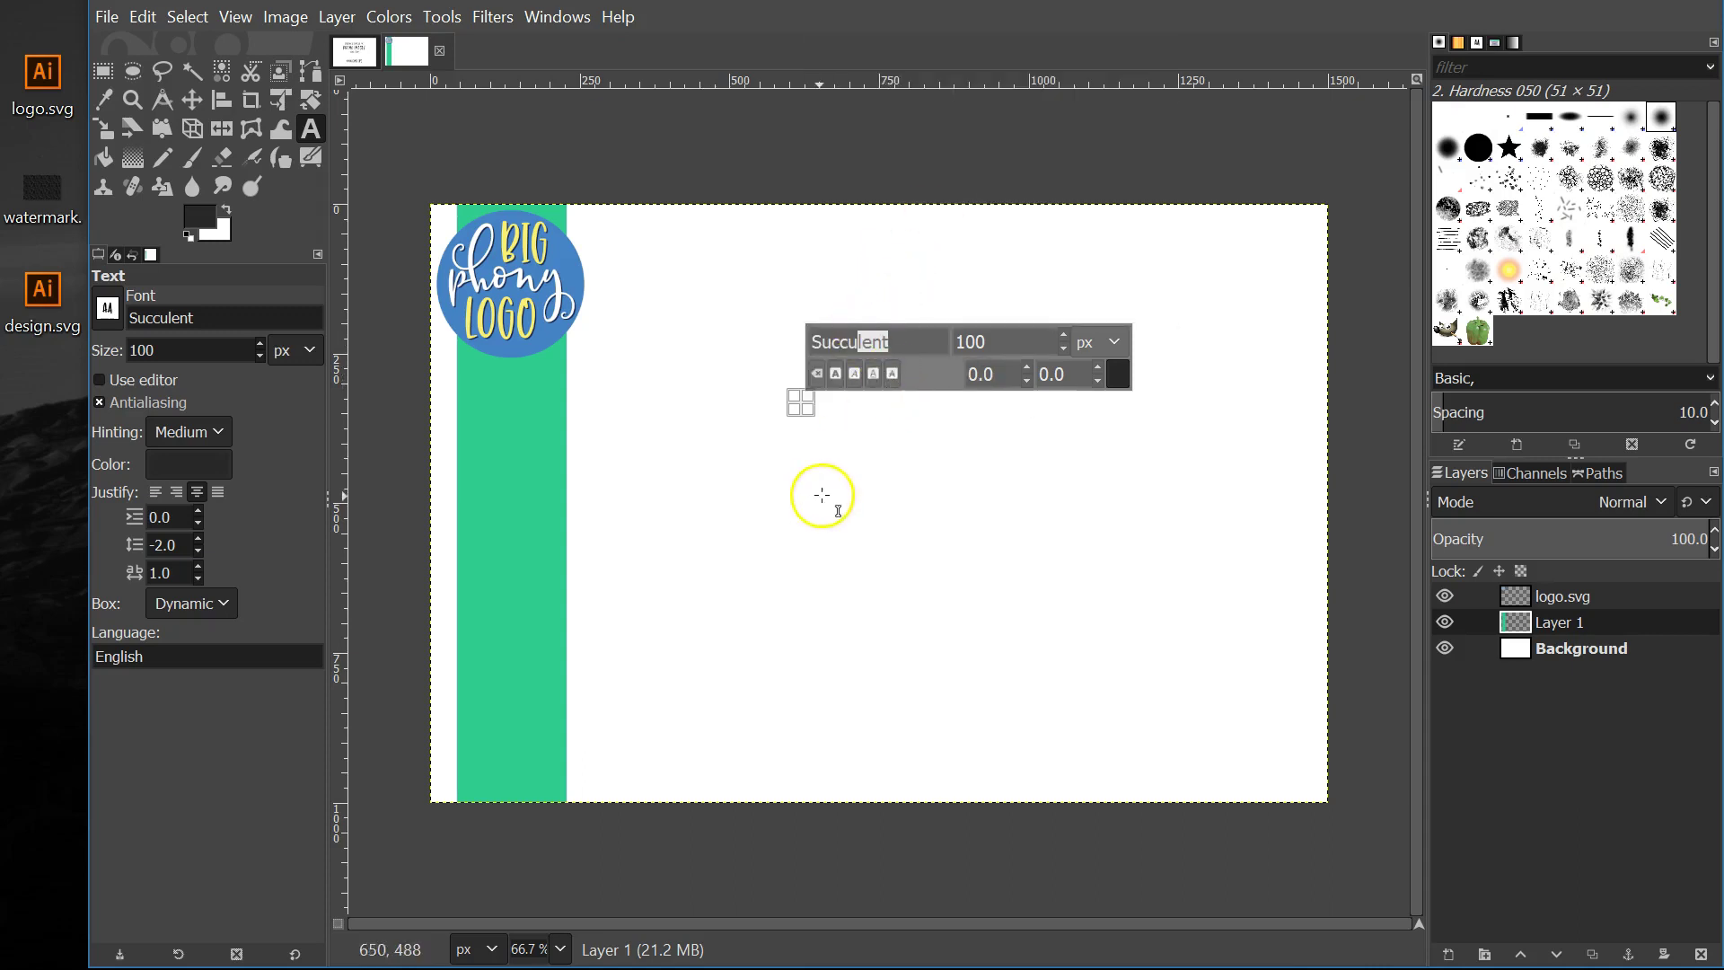
key(Return)
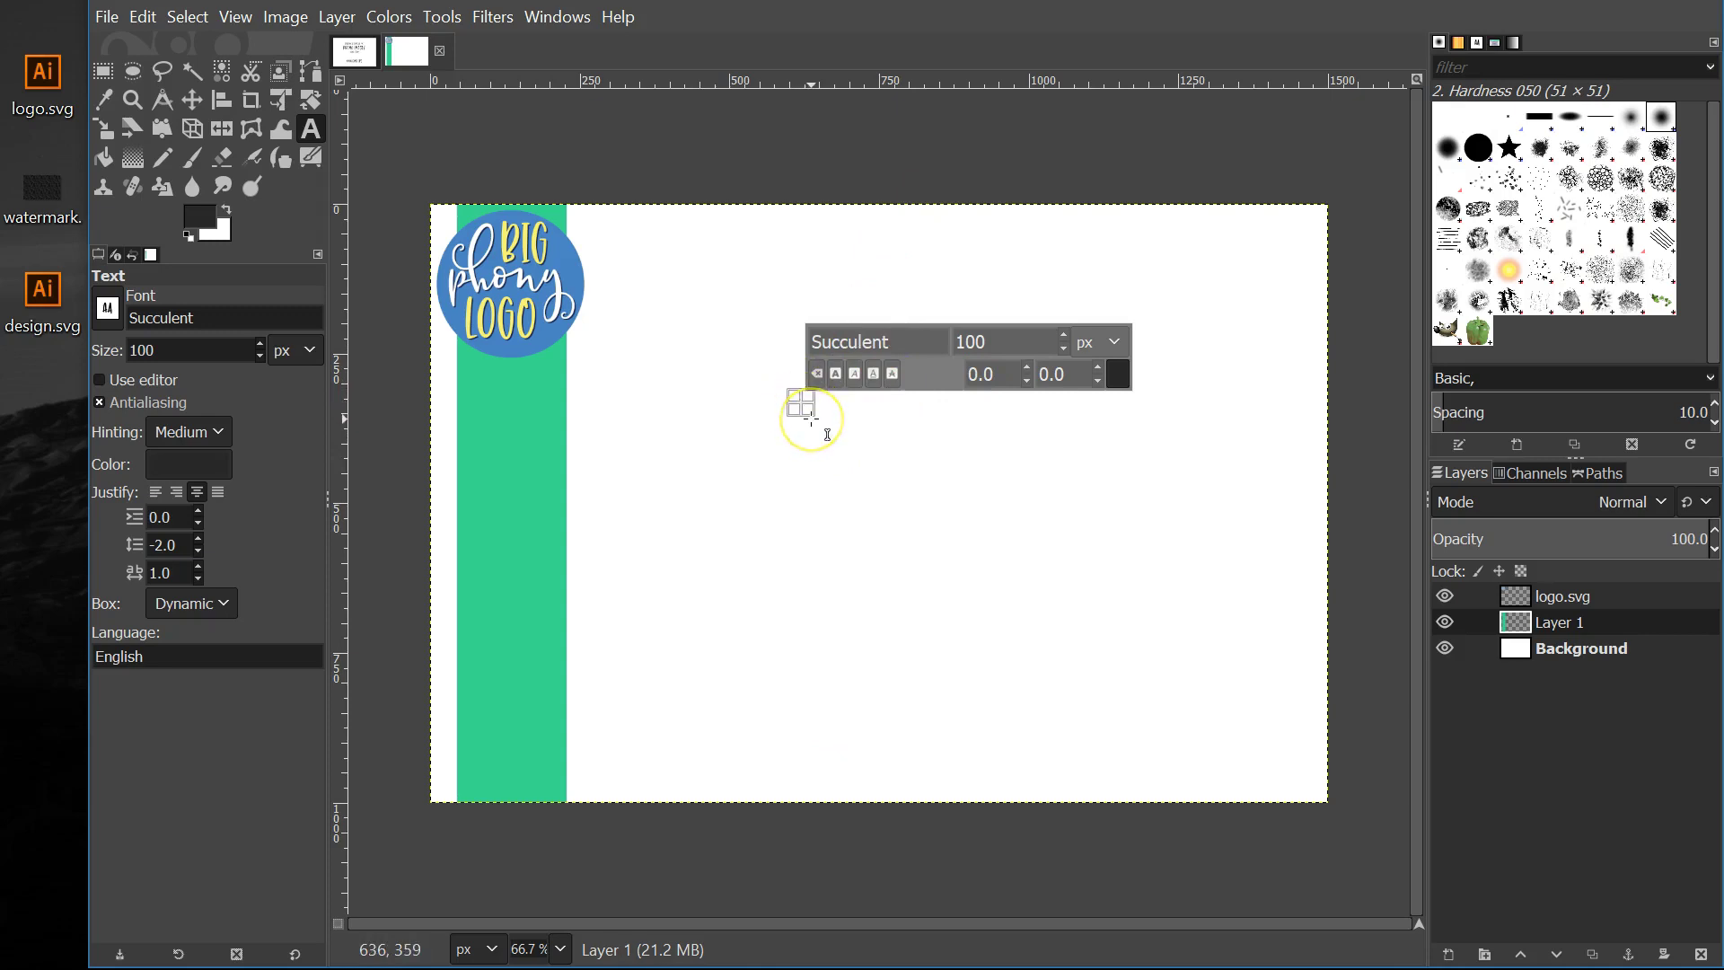
Enter SVG, PNG, DXF and EPS on four separate lines and move the text block onto the green strip below the logo
text(SVG)
key(Return)
text(PNG)
key(BackSpace)
key(BackSpace)
text(NG)
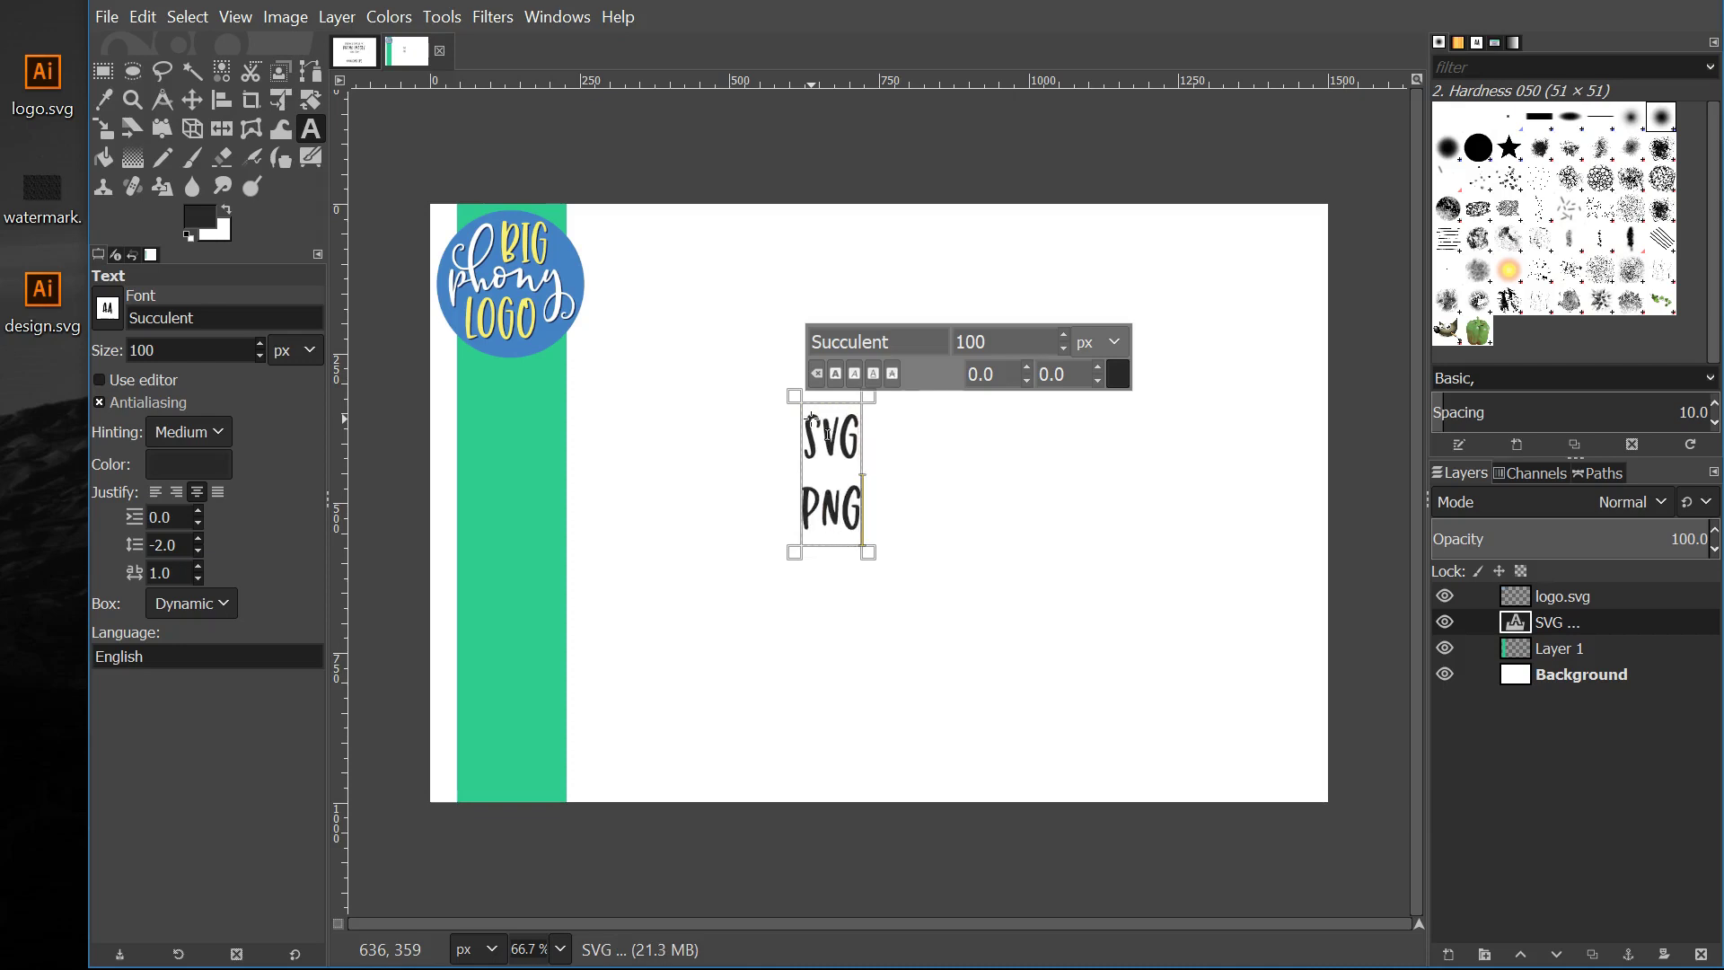
key(Return)
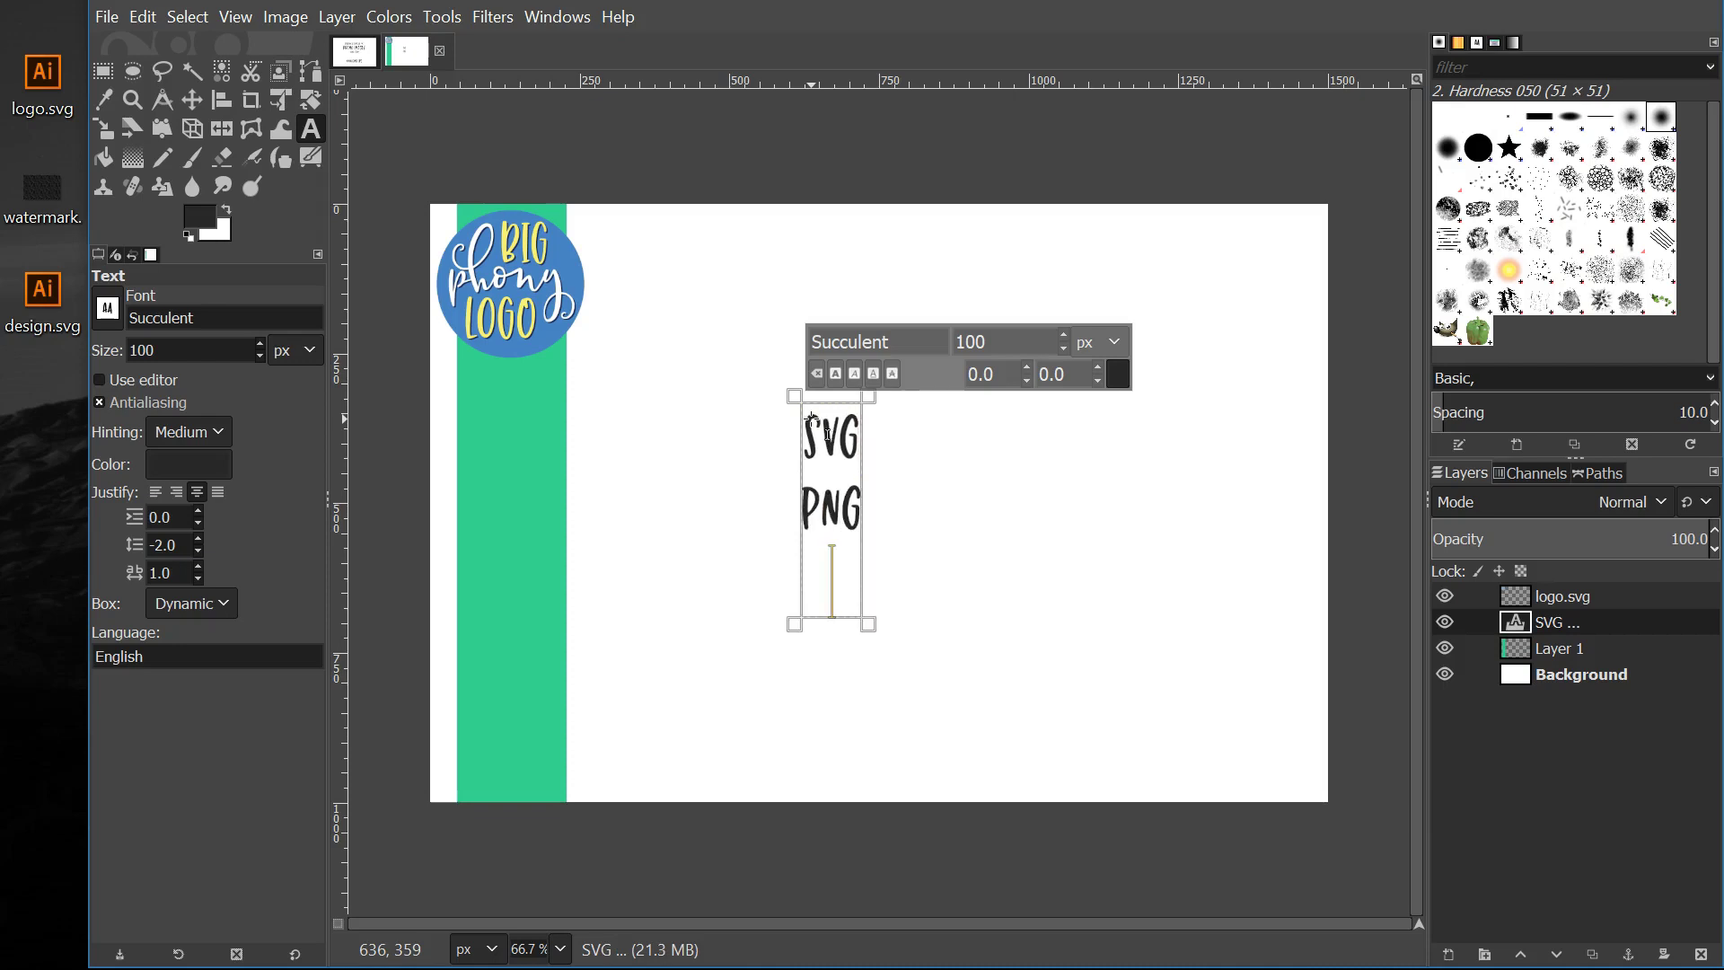
text(DXF)
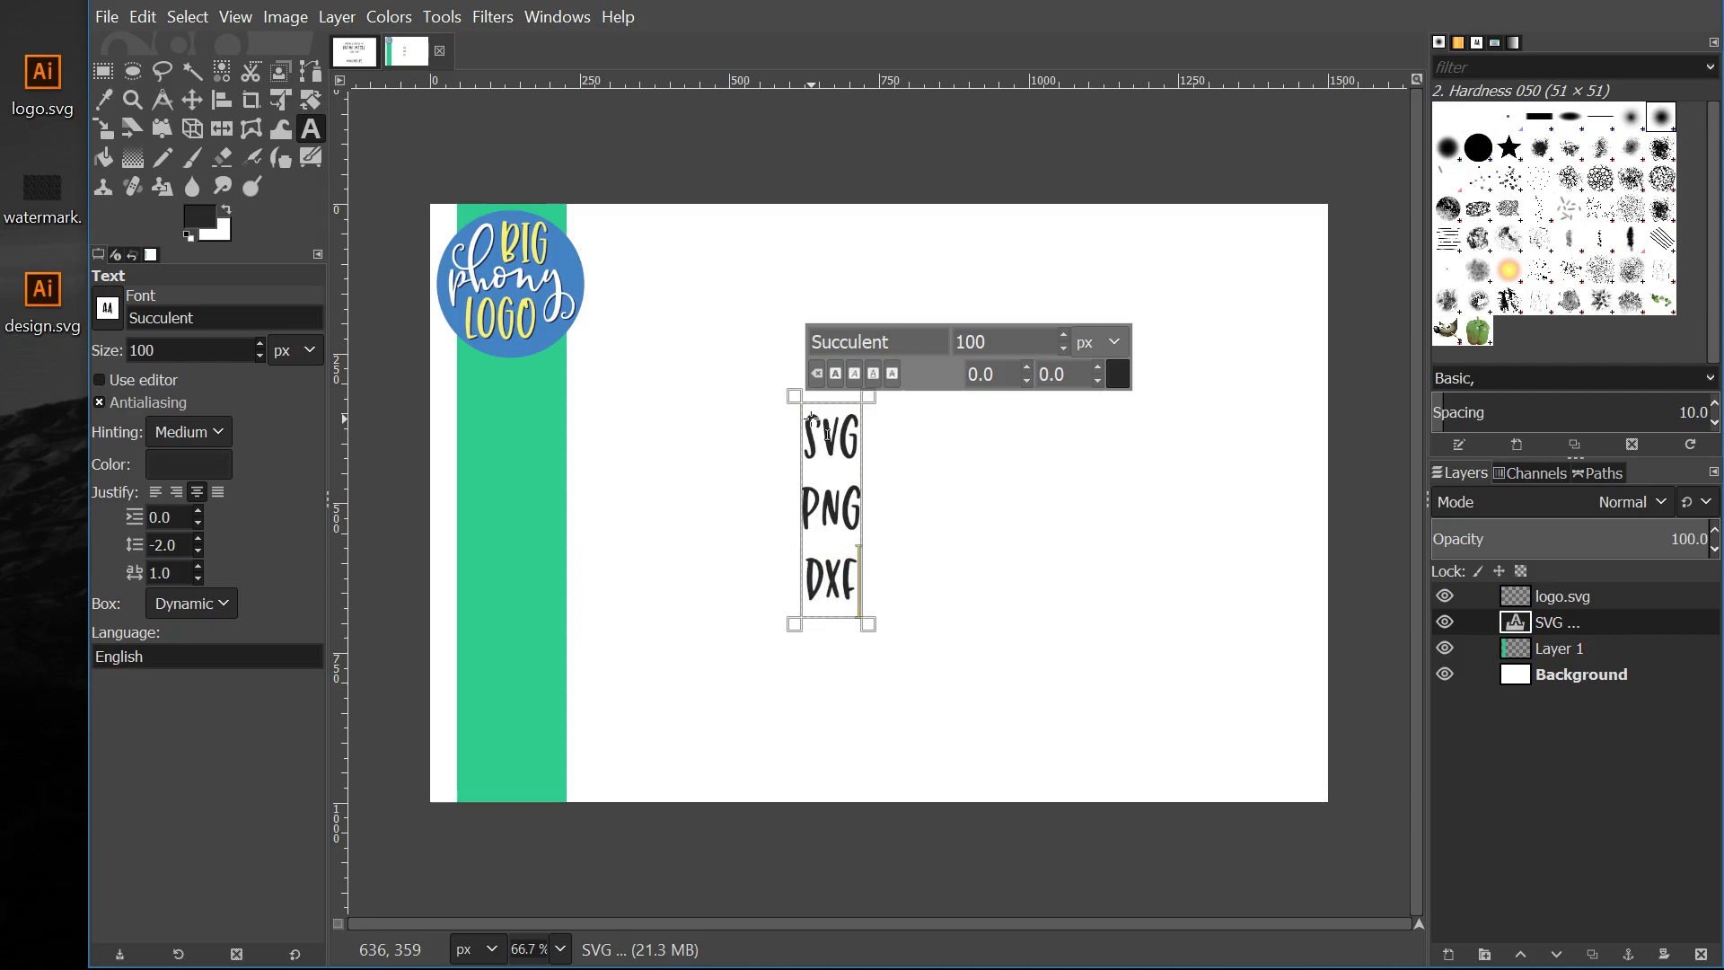
key(BackSpace)
text(F)
key(Return)
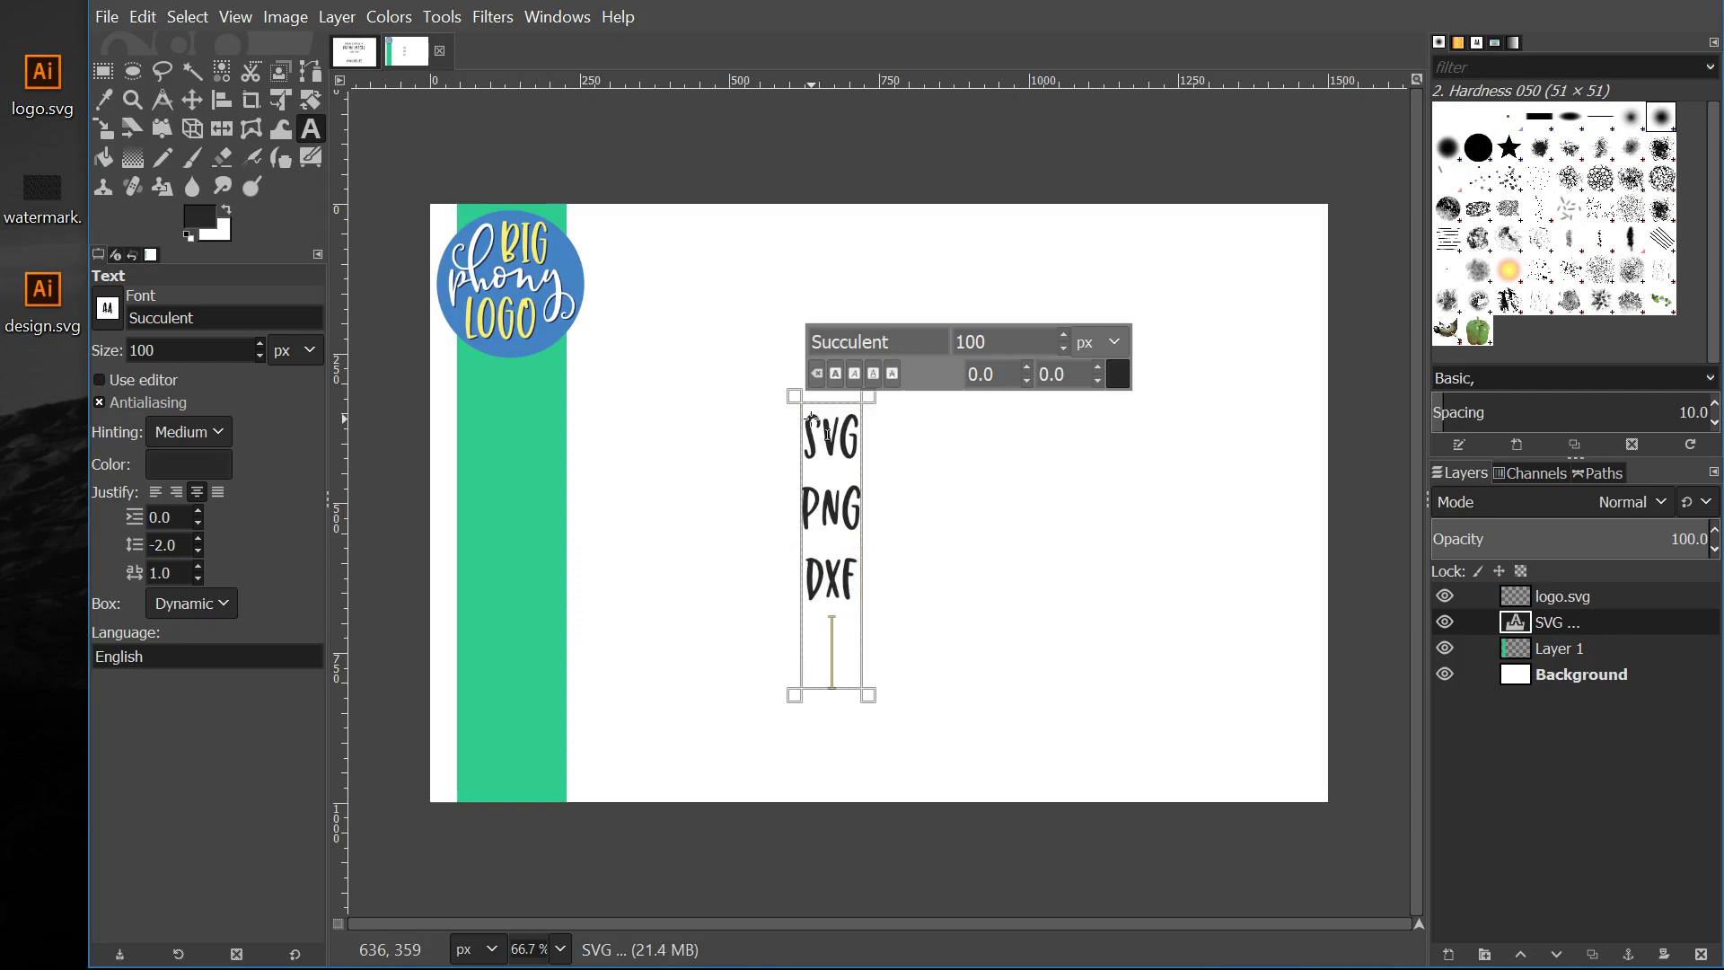
text(EP)
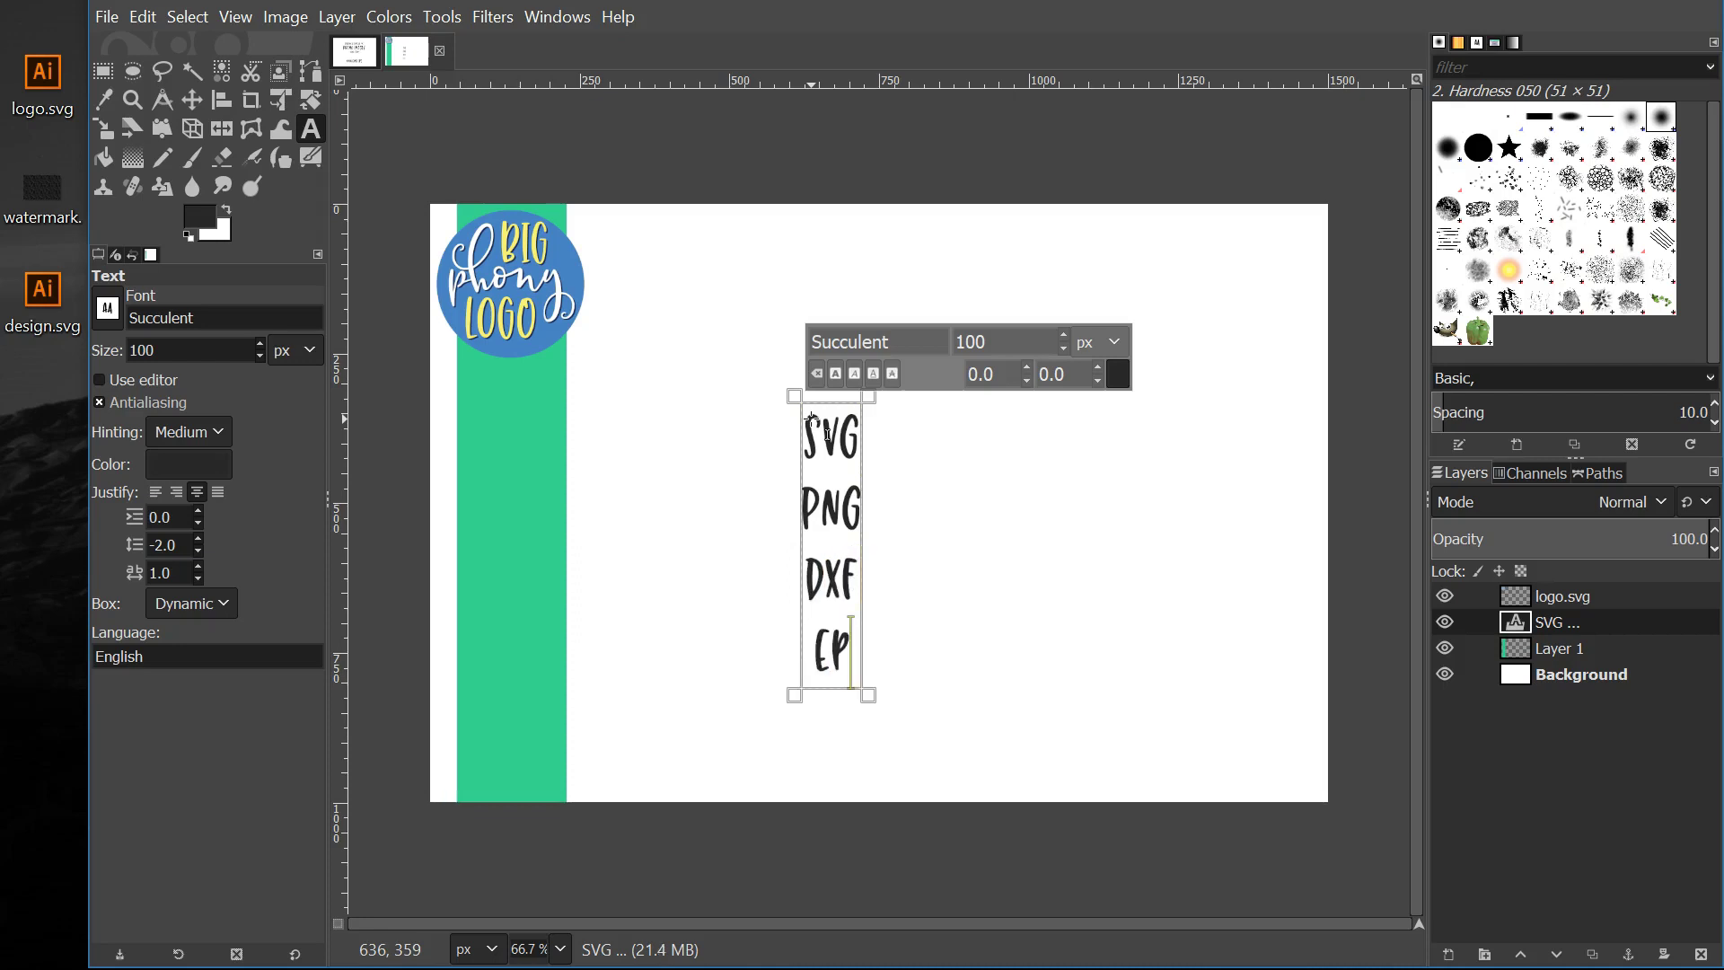
text(S)
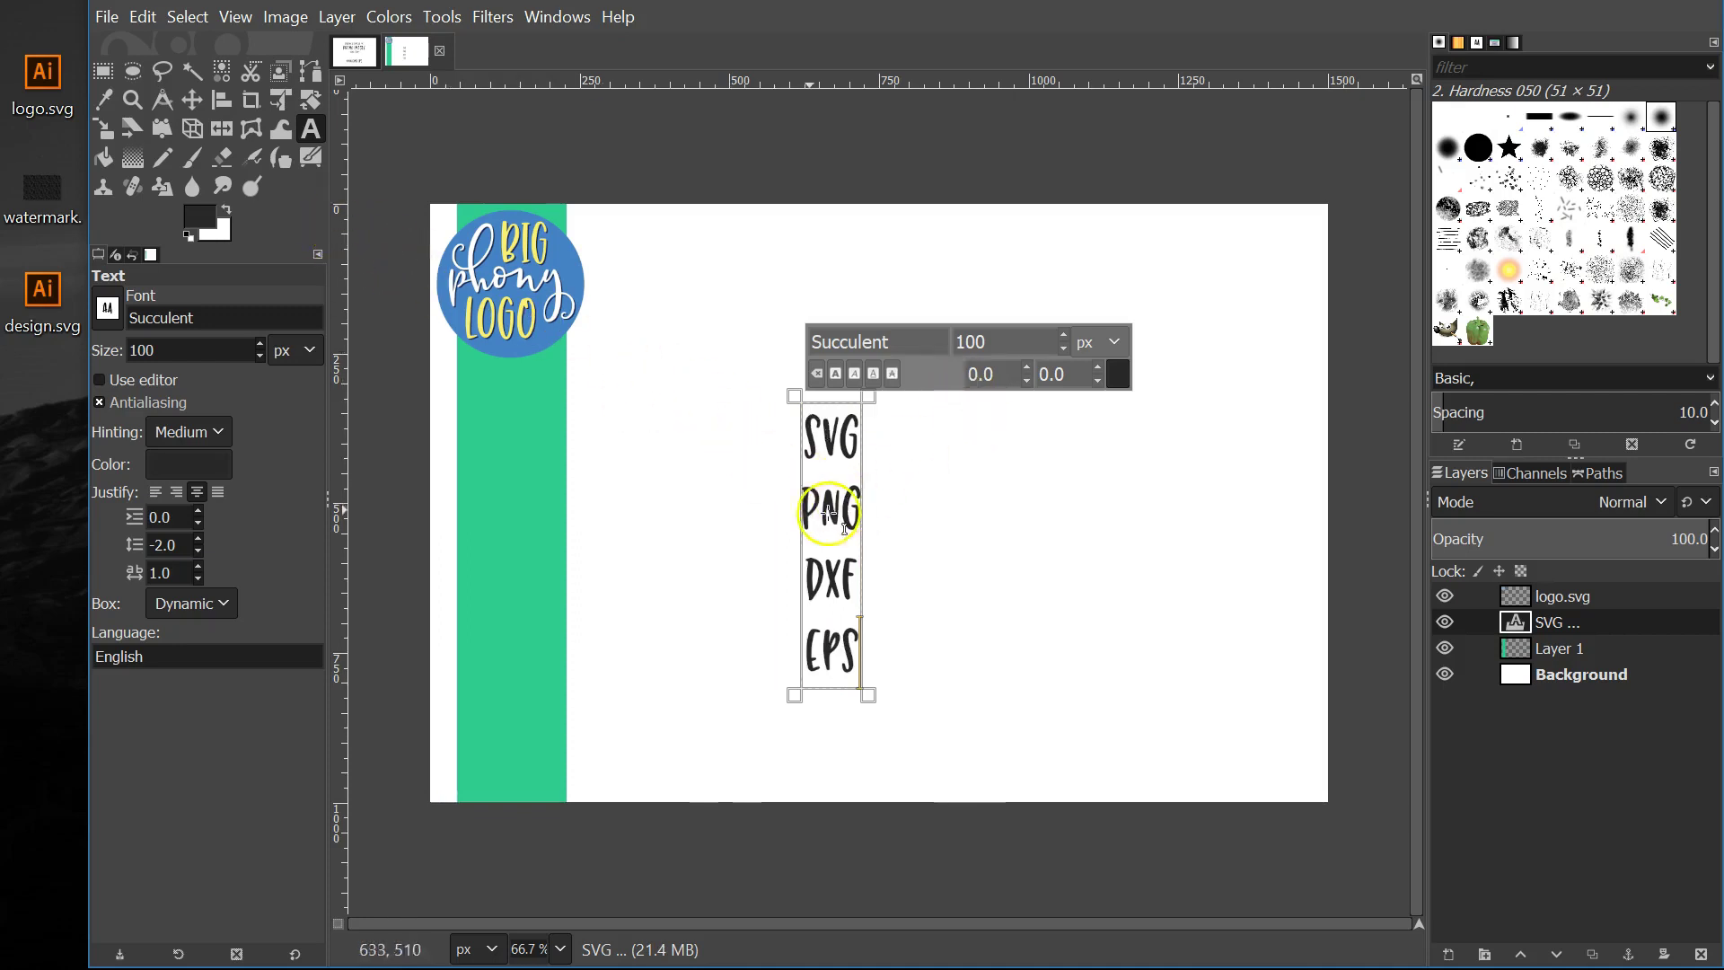
click(192, 100)
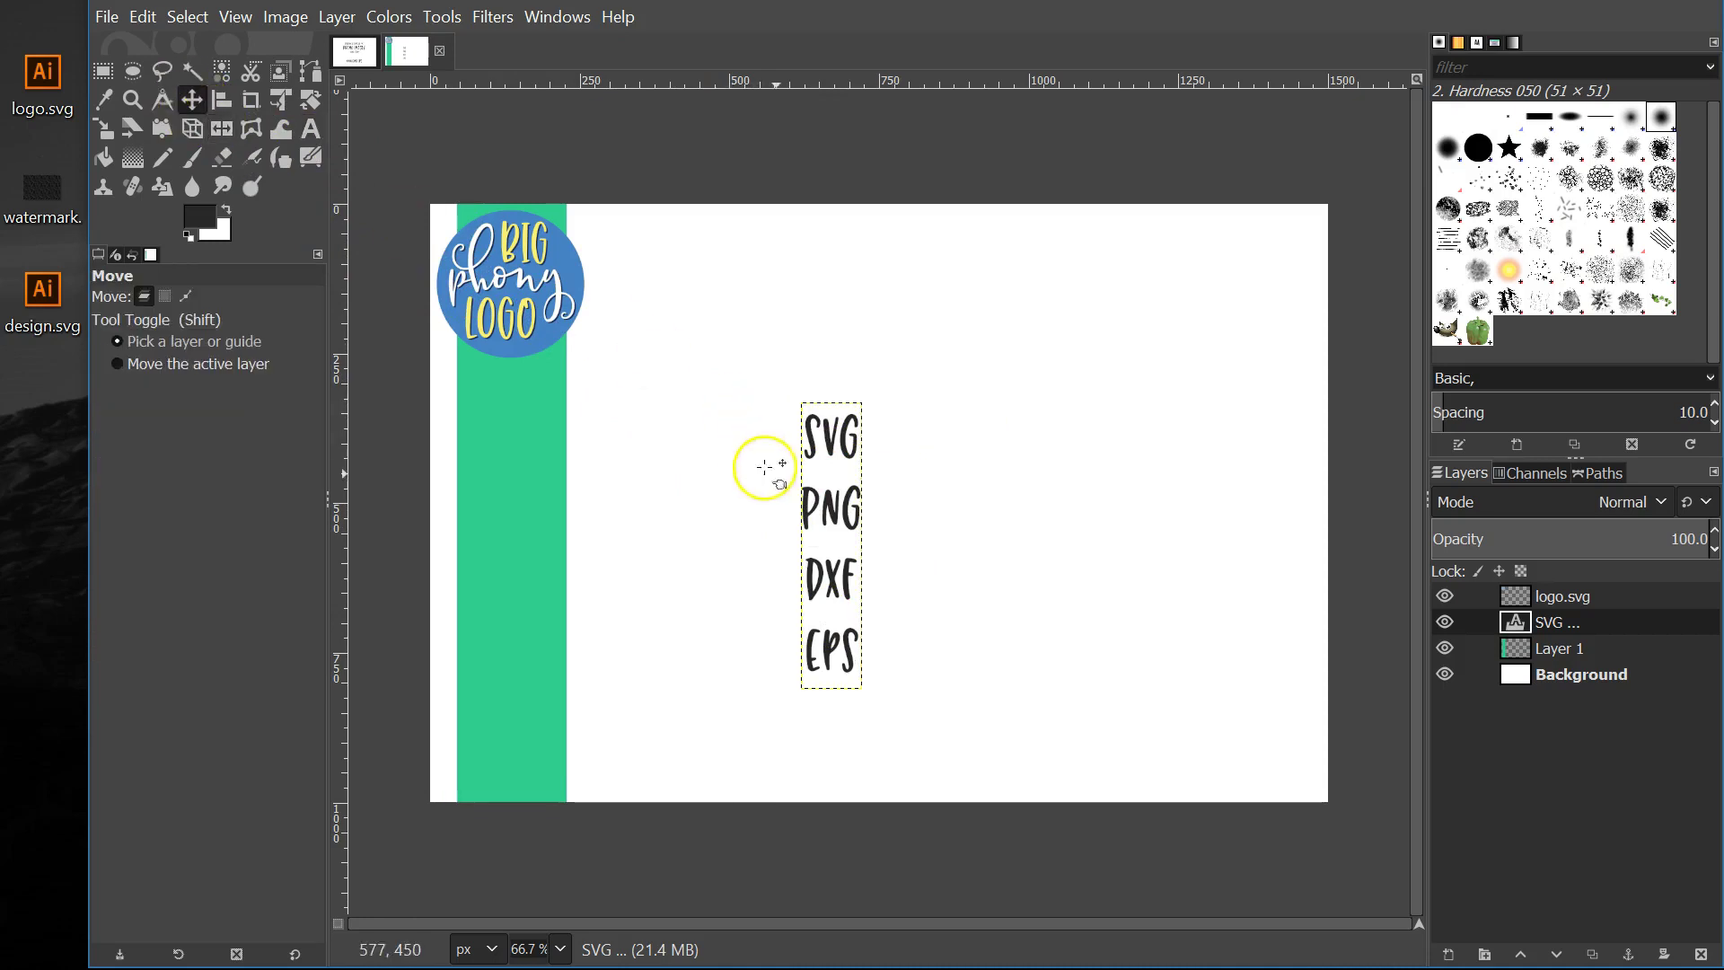
drag(808, 495, 485, 511)
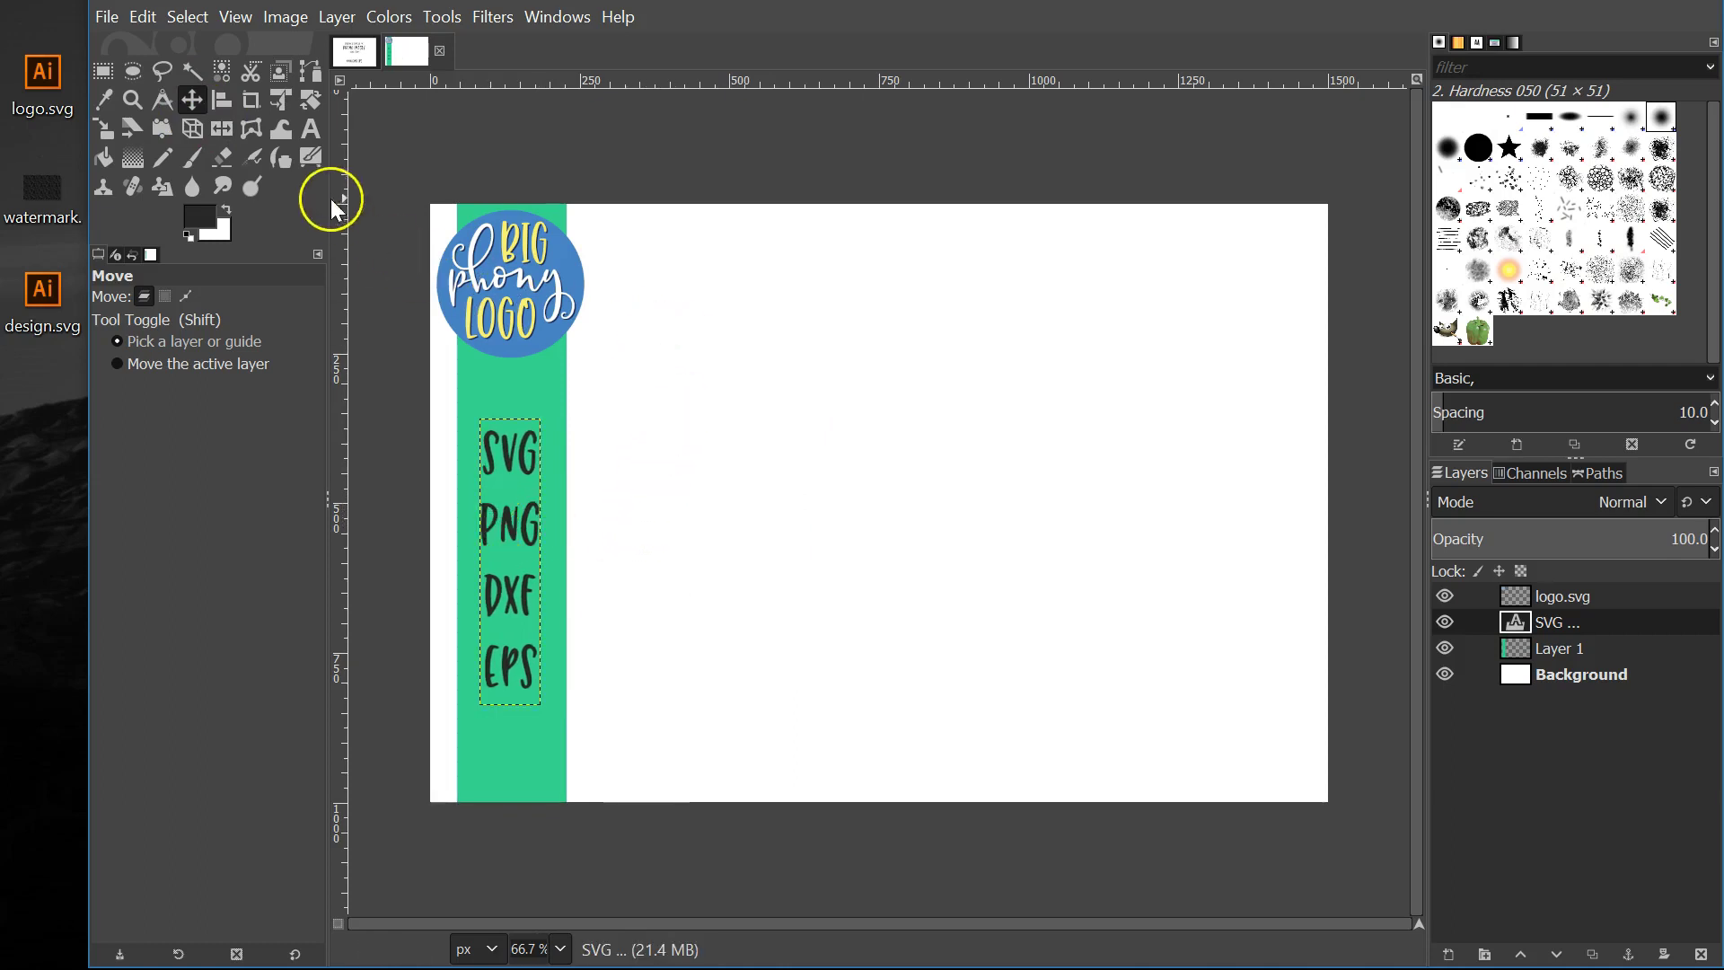
Set the size of all four file format lines to 130 px and recenter the text block on the green strip
click(310, 129)
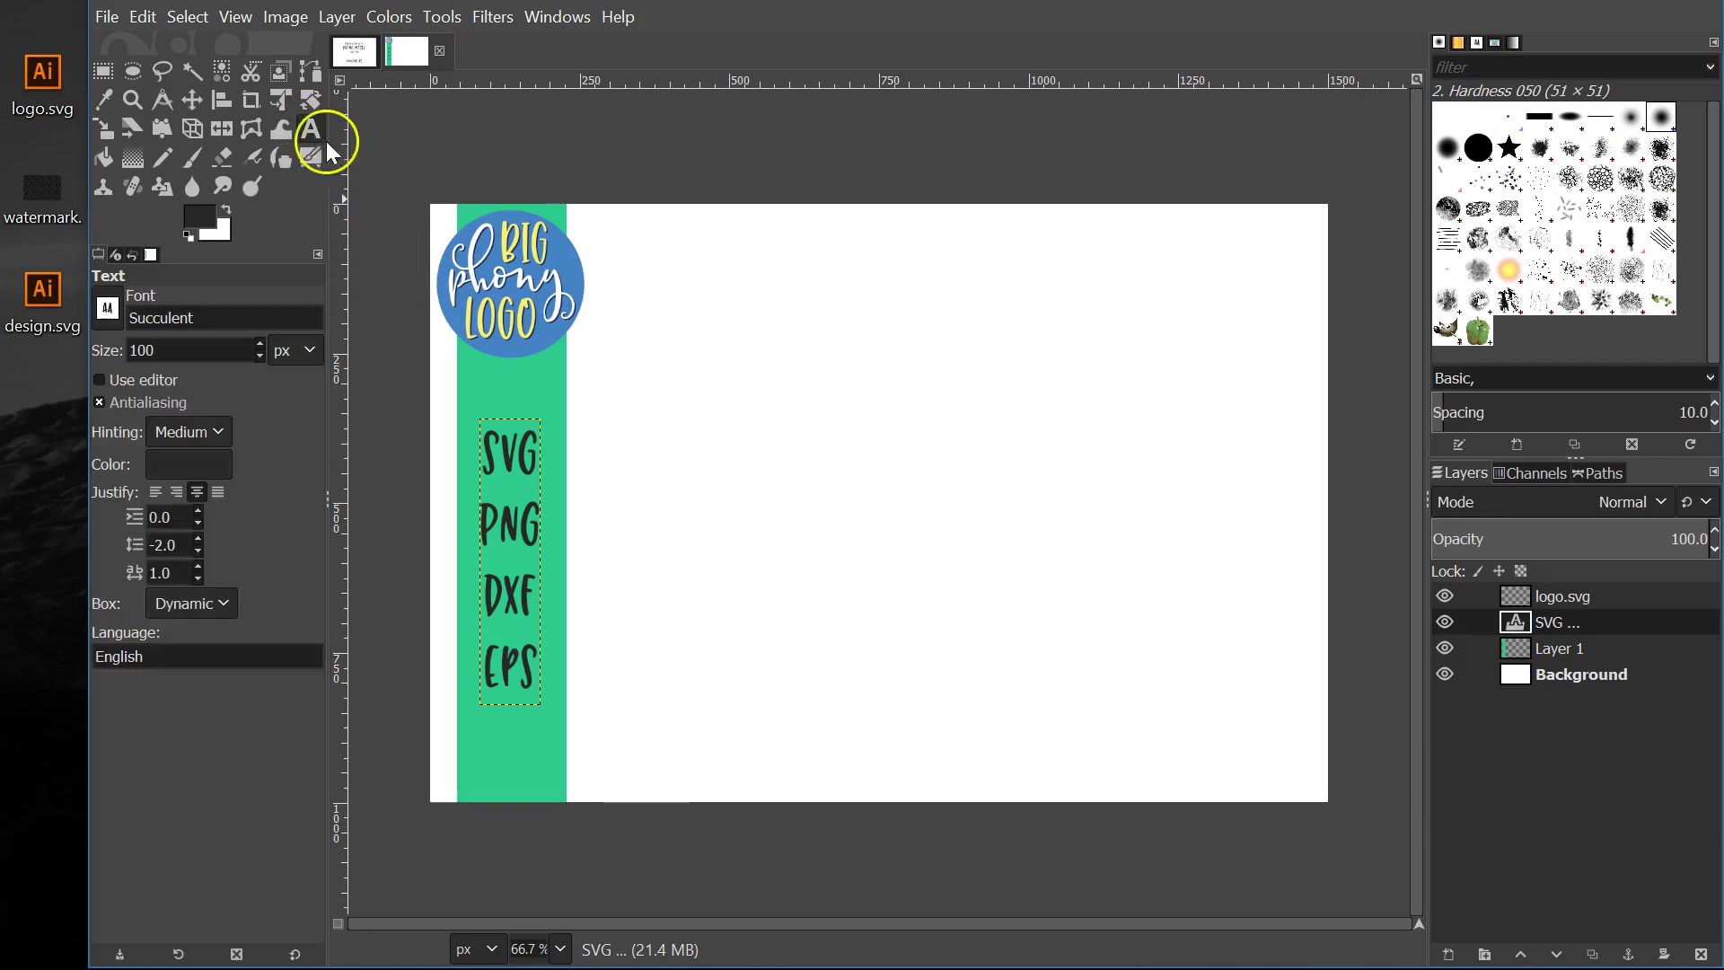
click(500, 457)
mouse_move(503, 457)
mouse_down()
mouse_move(533, 466)
mouse_move(500, 400)
mouse_move(526, 505)
mouse_move(524, 470)
mouse_move(497, 458)
mouse_move(514, 466)
mouse_up()
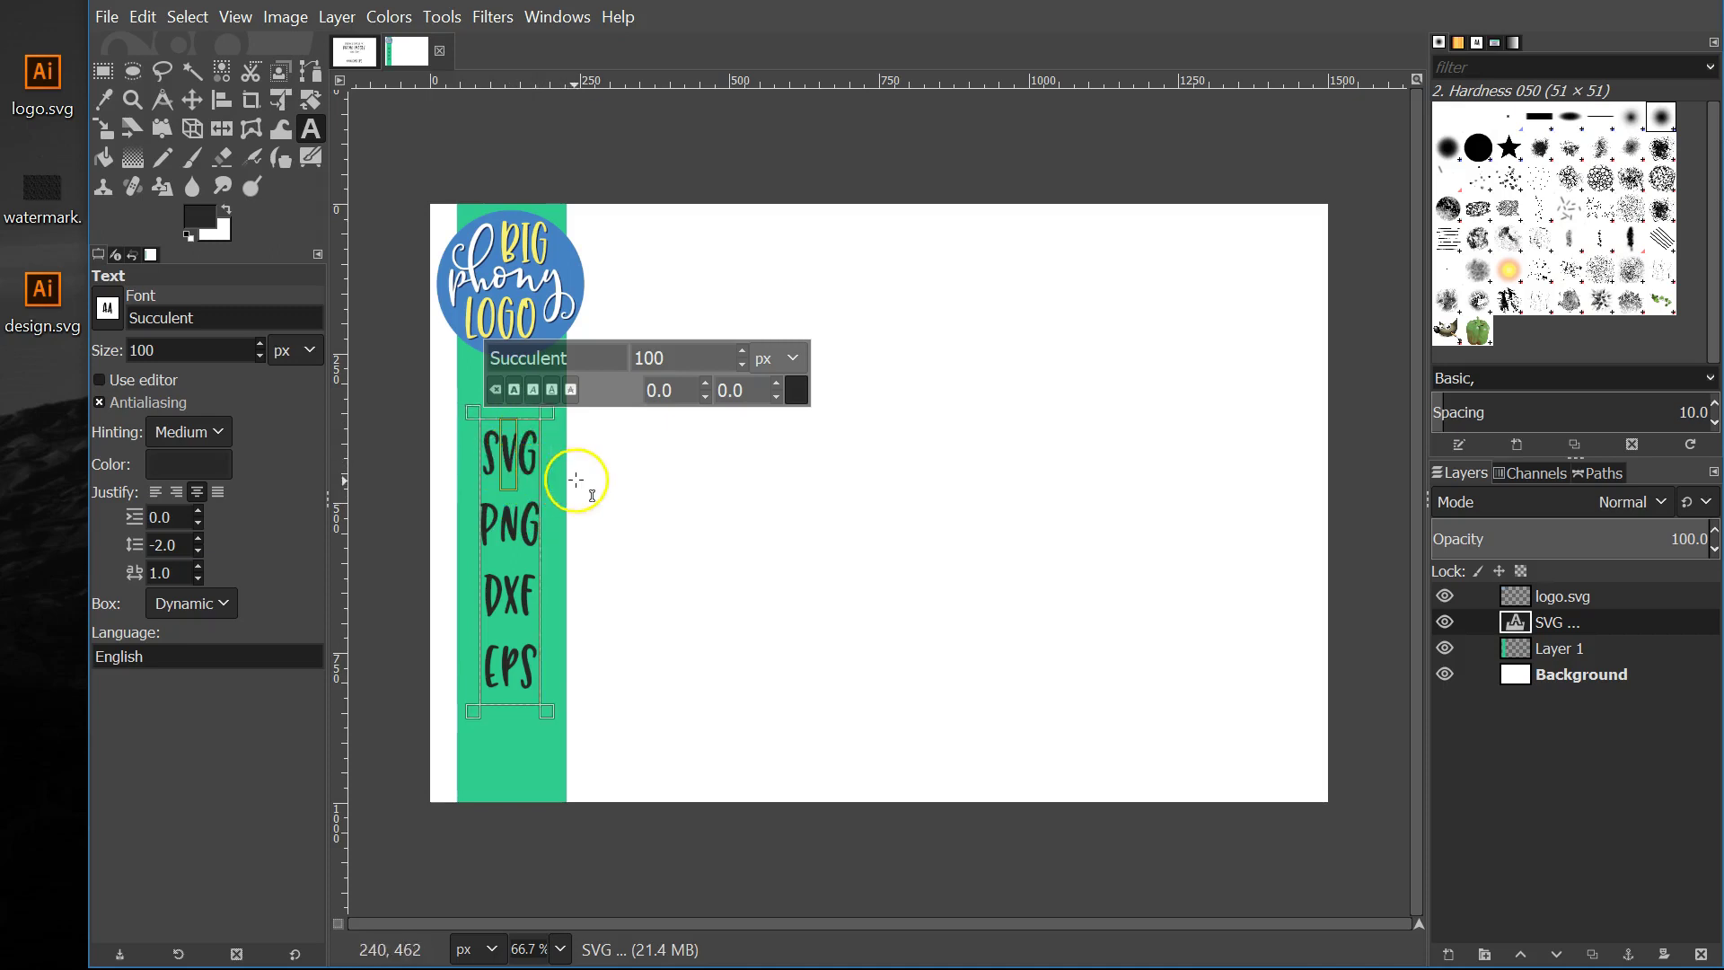
key(ctrl+a)
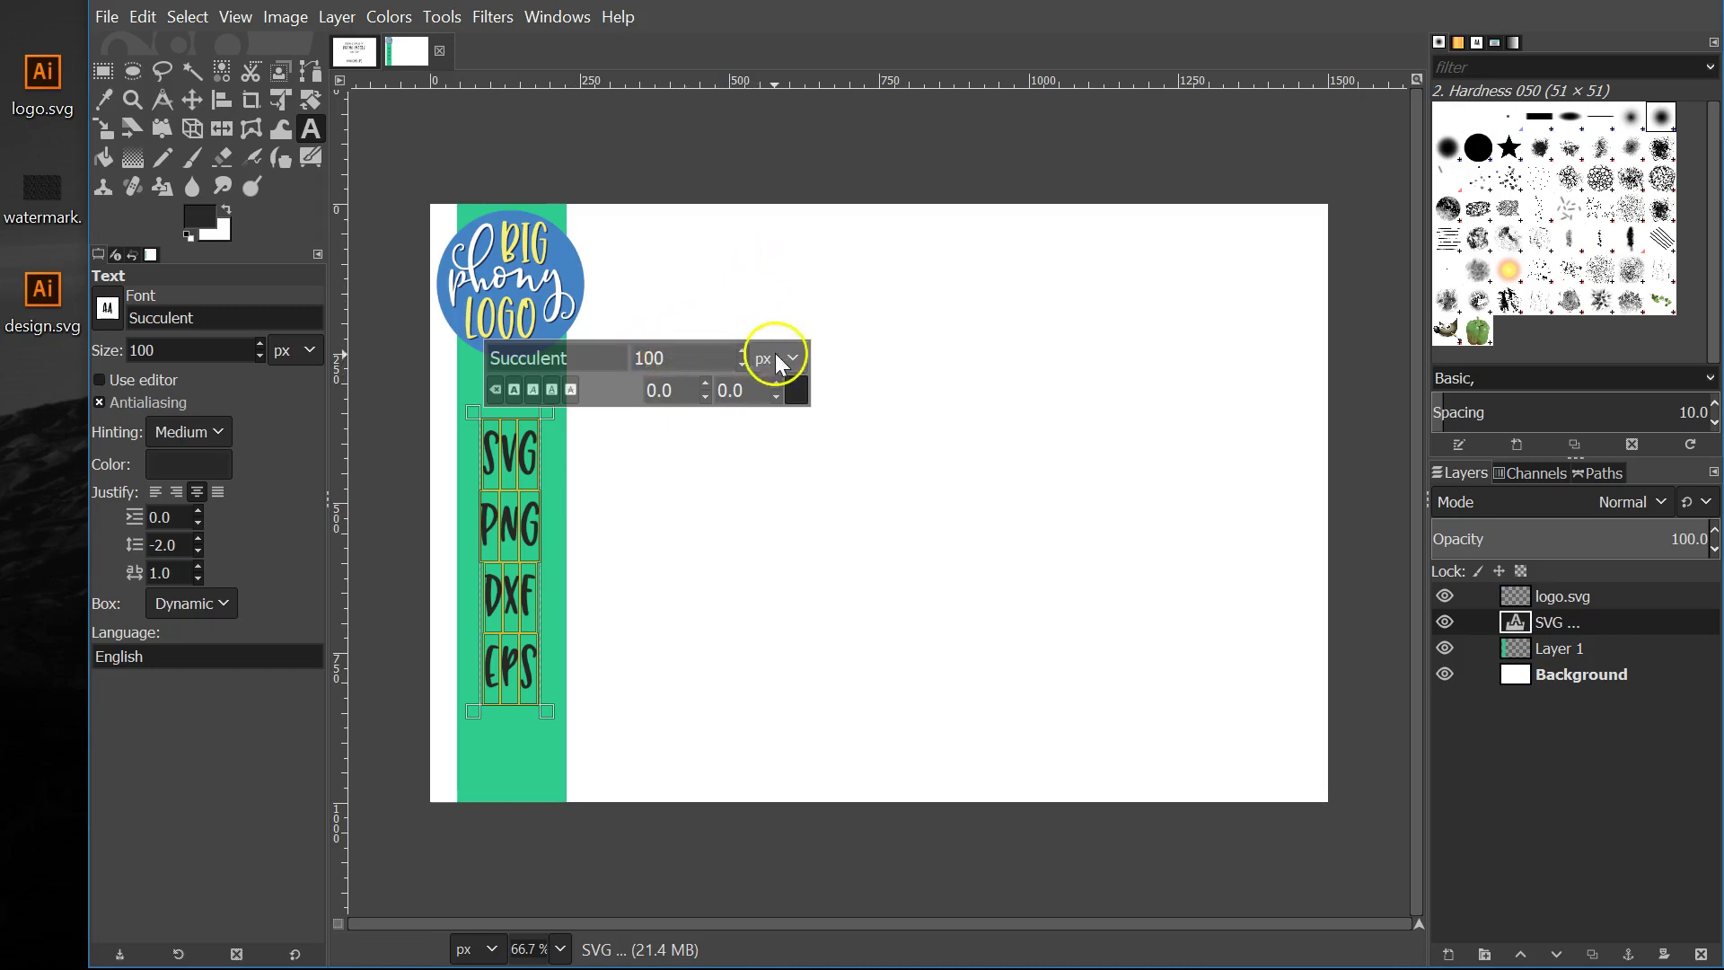
click(742, 351)
click(742, 350)
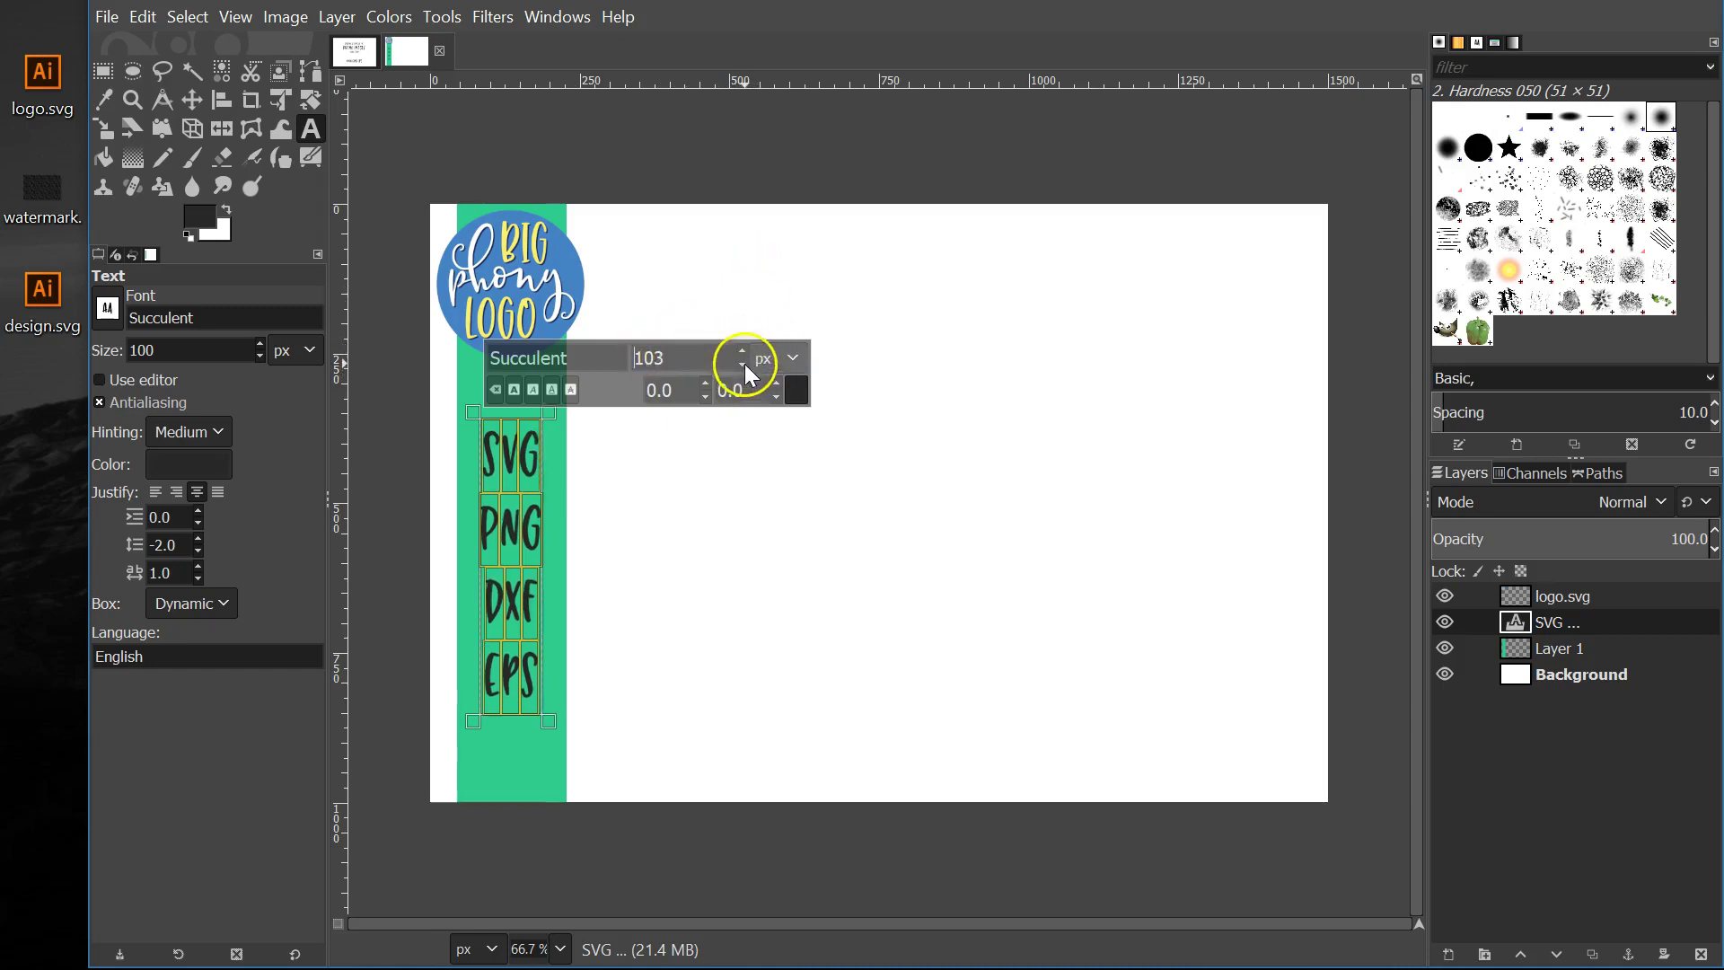
click(745, 365)
click(745, 364)
click(742, 350)
click(741, 350)
click(742, 350)
drag(669, 357, 633, 358)
text(120)
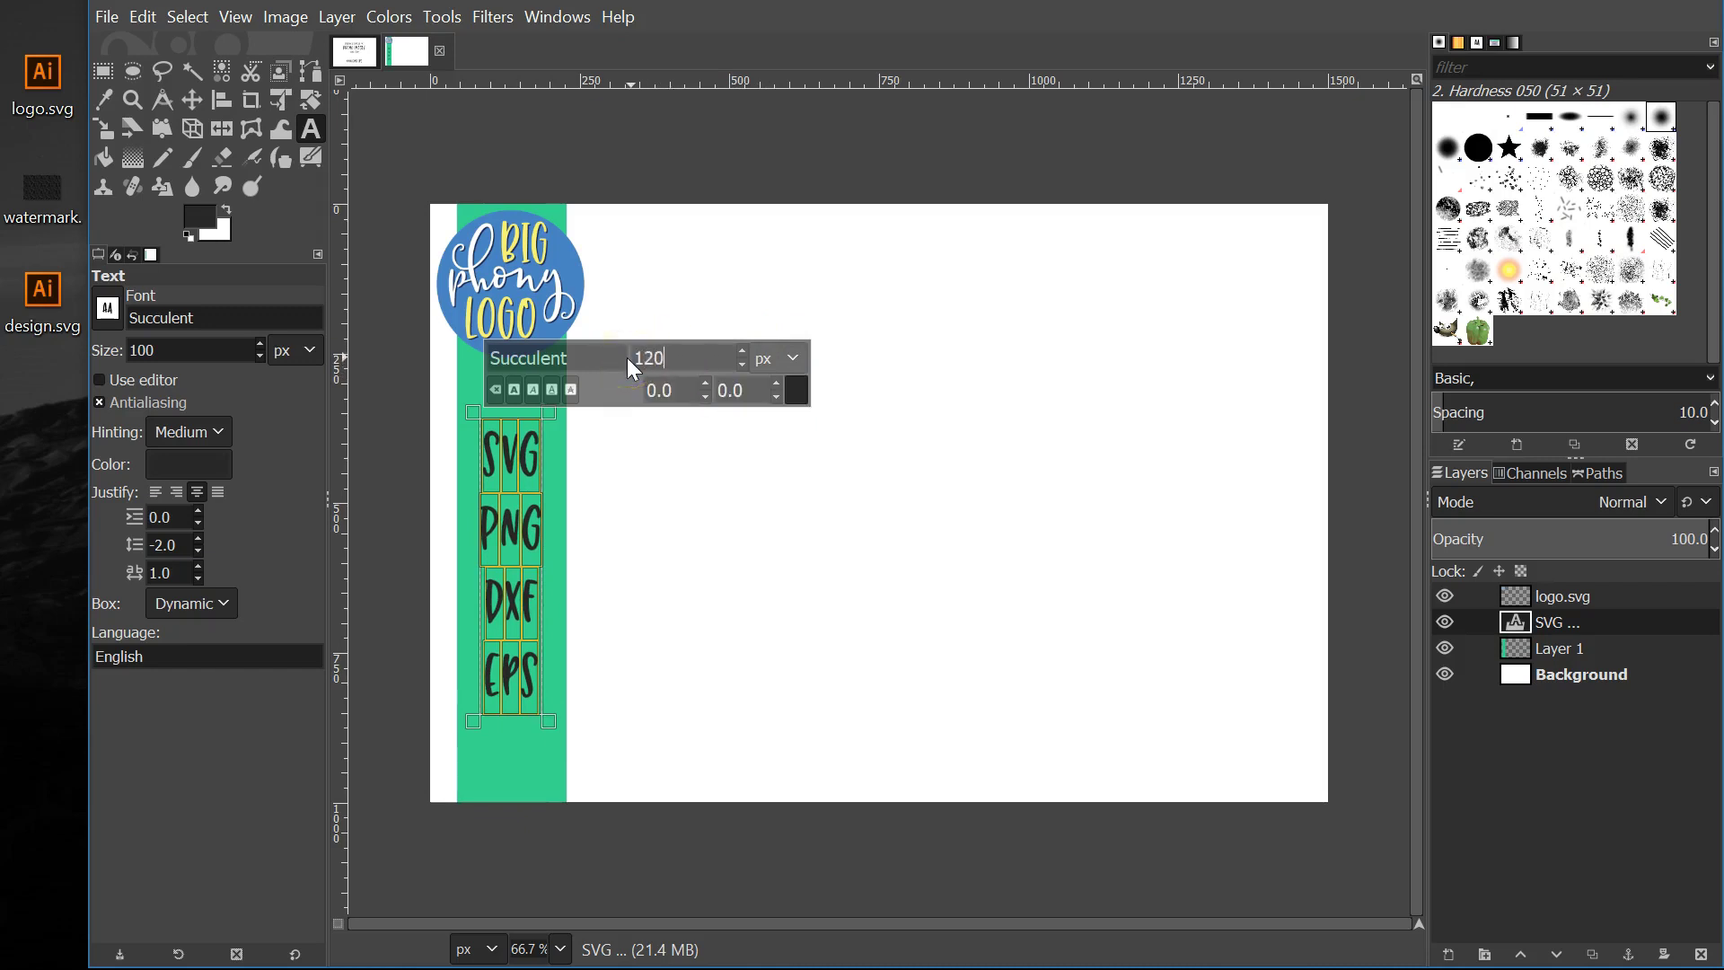
double_click(653, 355)
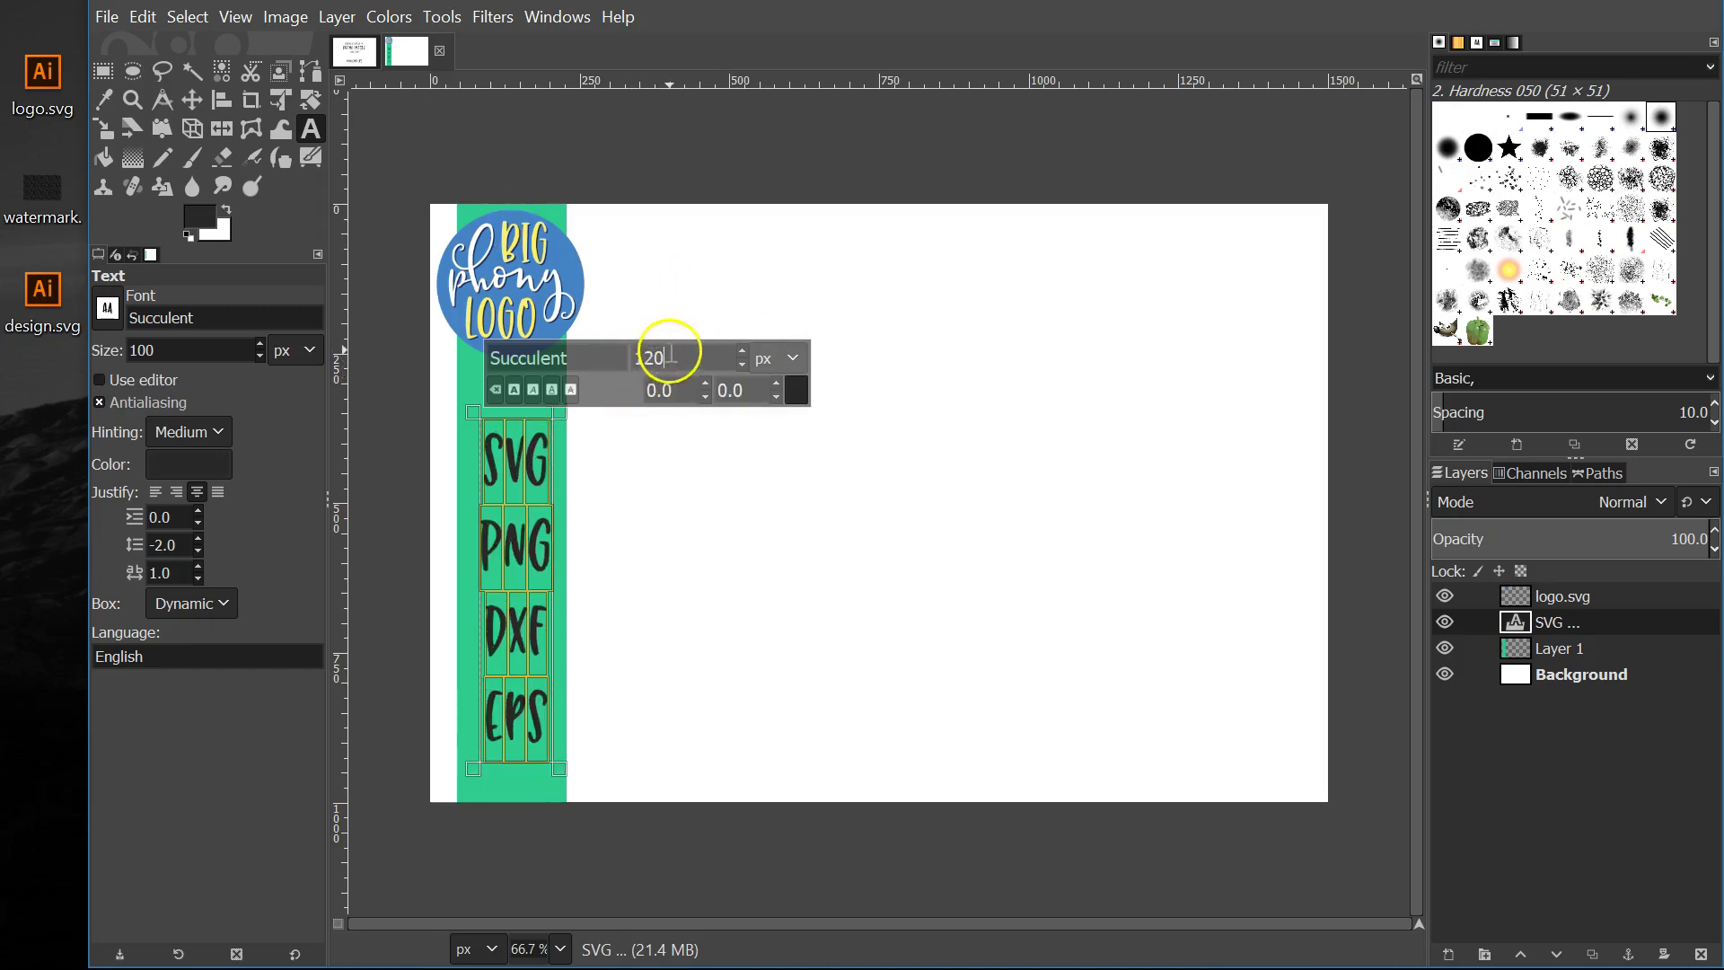
text(130)
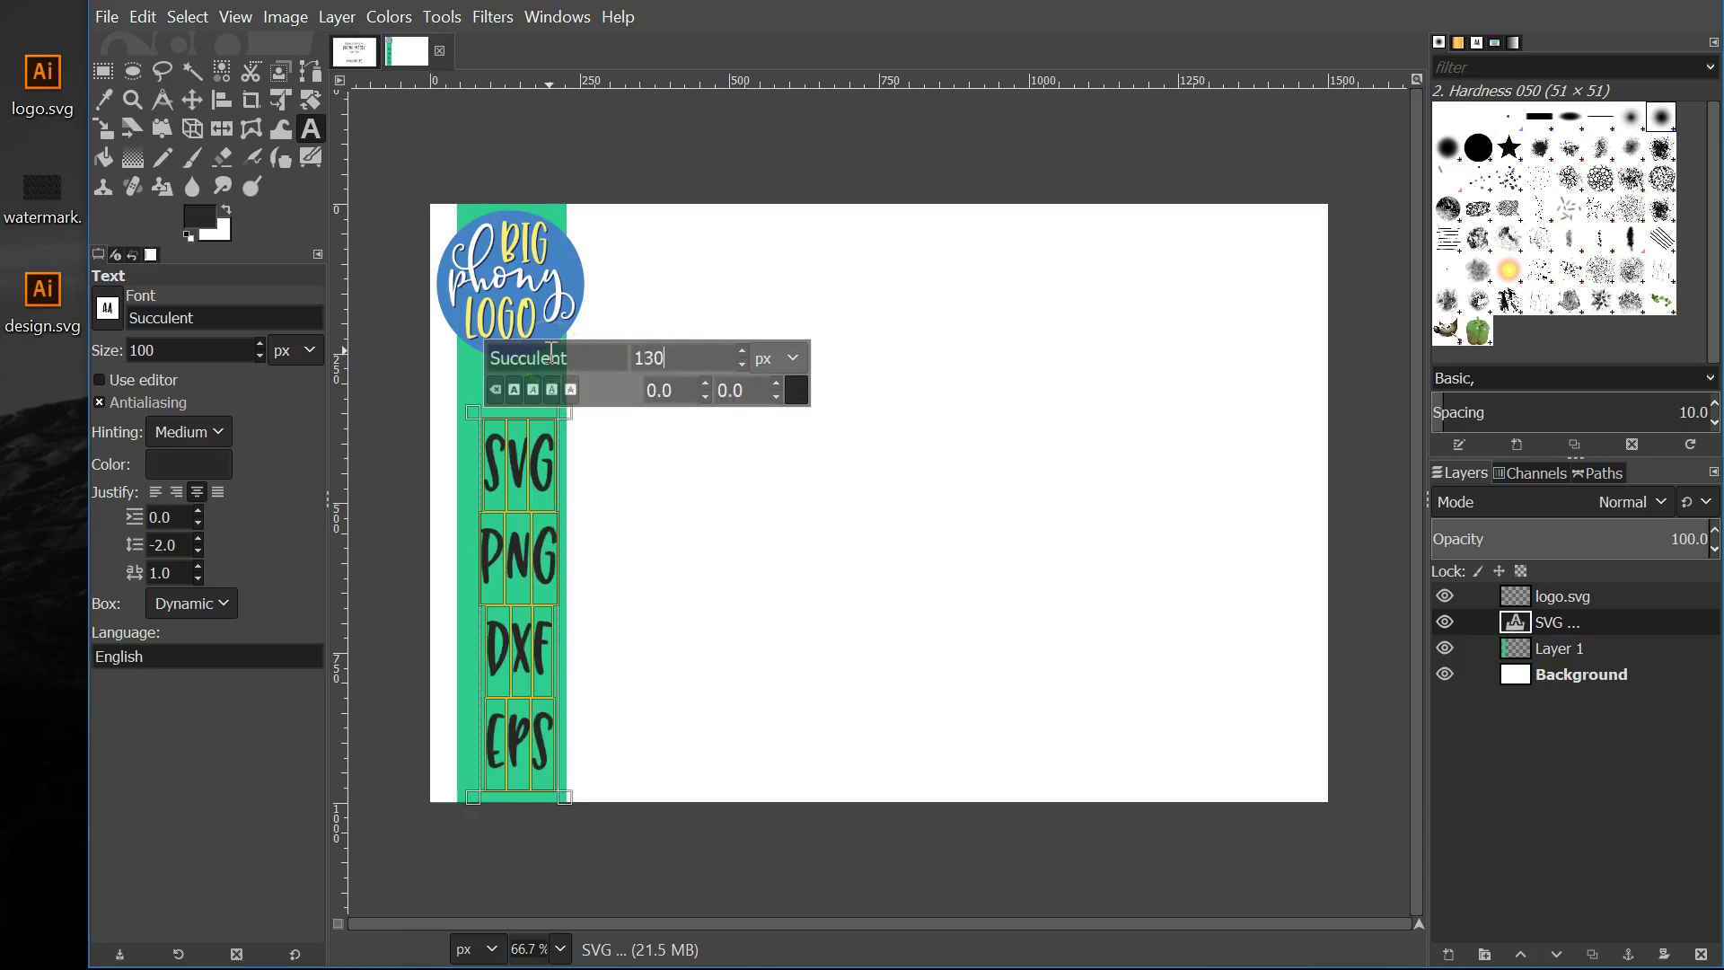
click(184, 101)
drag(517, 553, 506, 525)
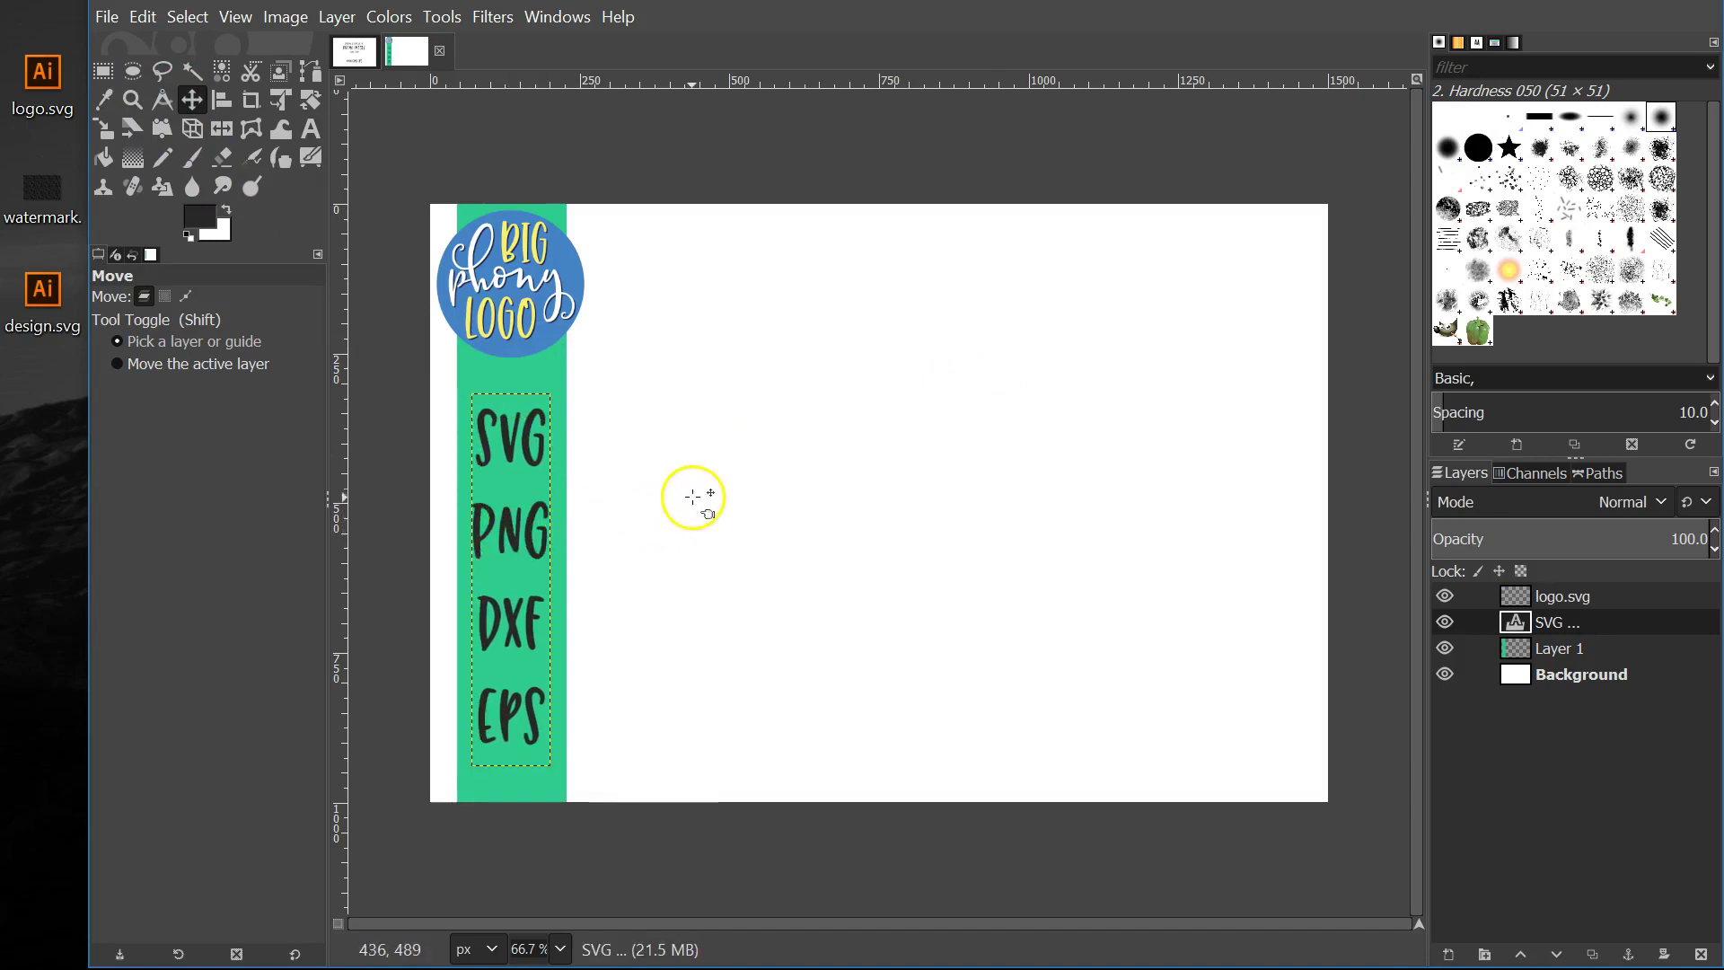
Add the text WATERMARK on the white area as a new layer directly above the Background layer
click(1634, 672)
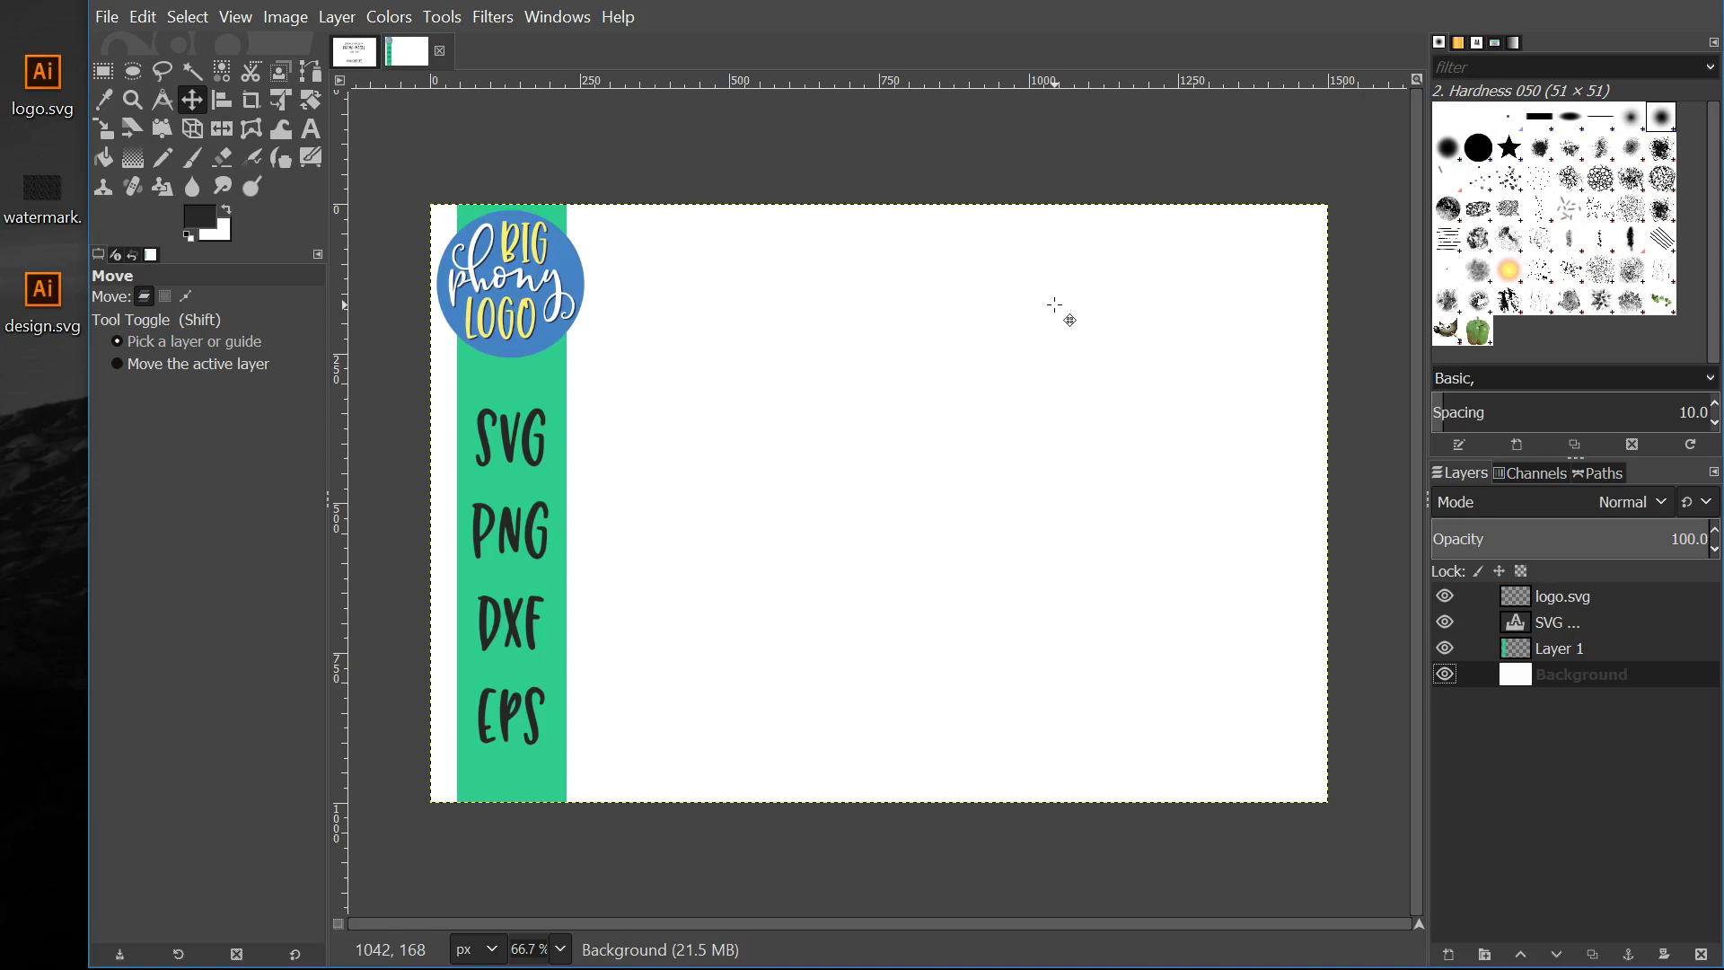
click(1154, 467)
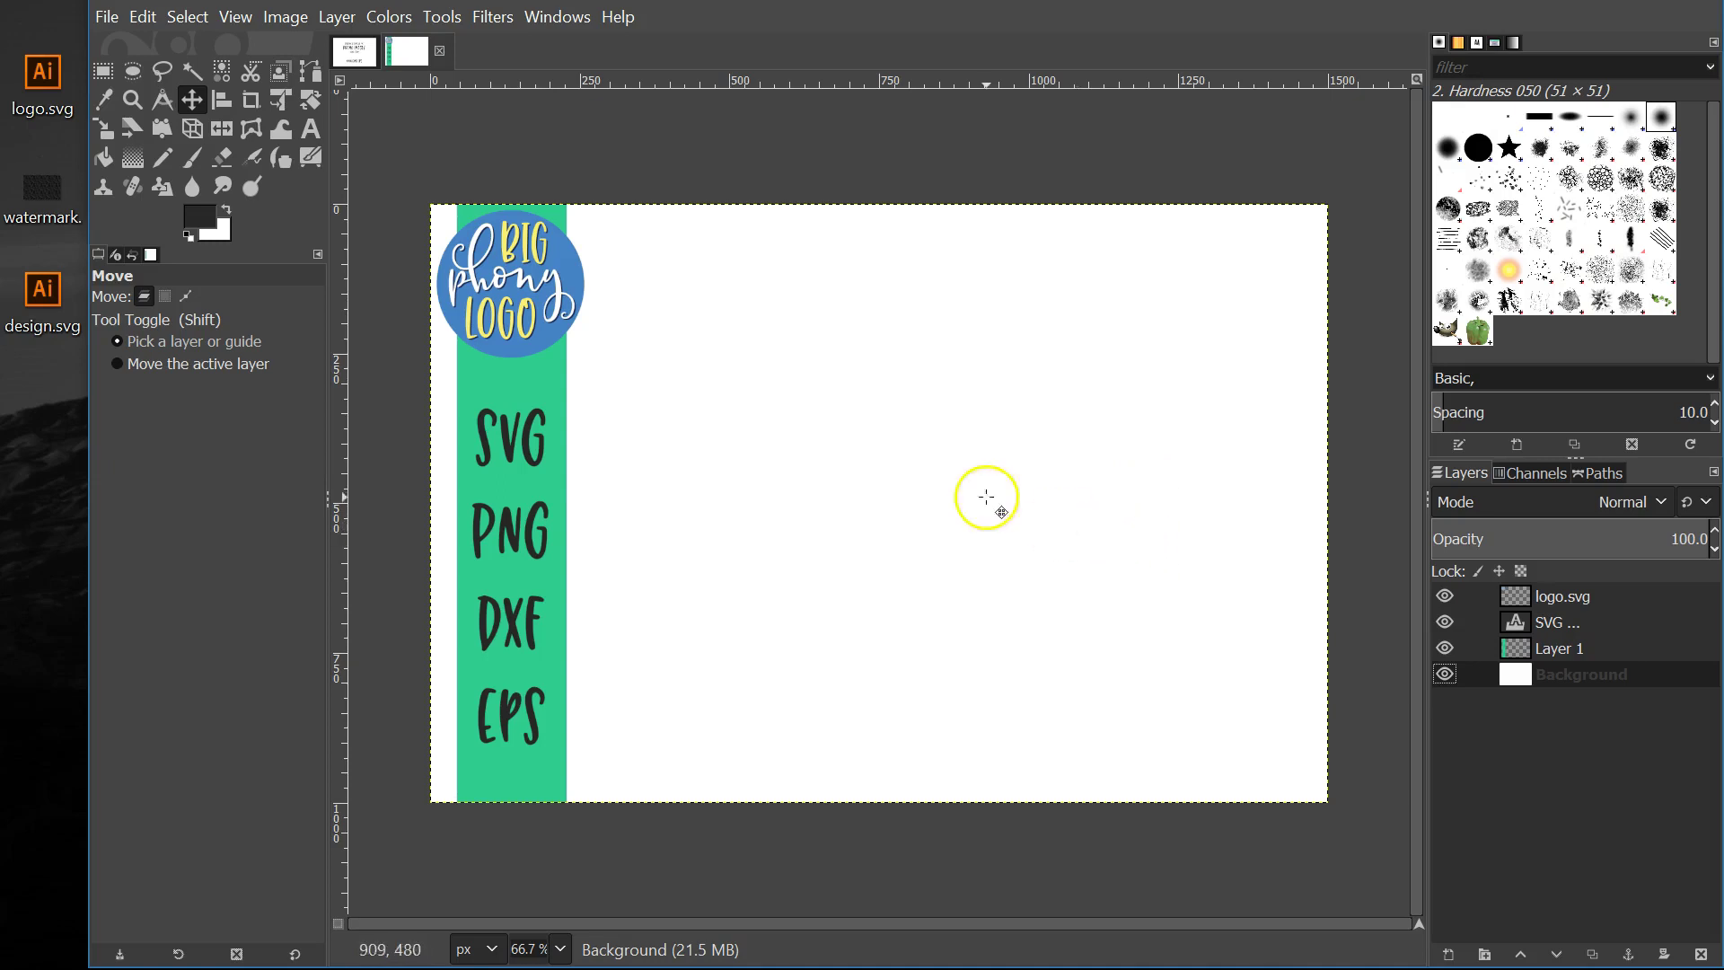
click(309, 127)
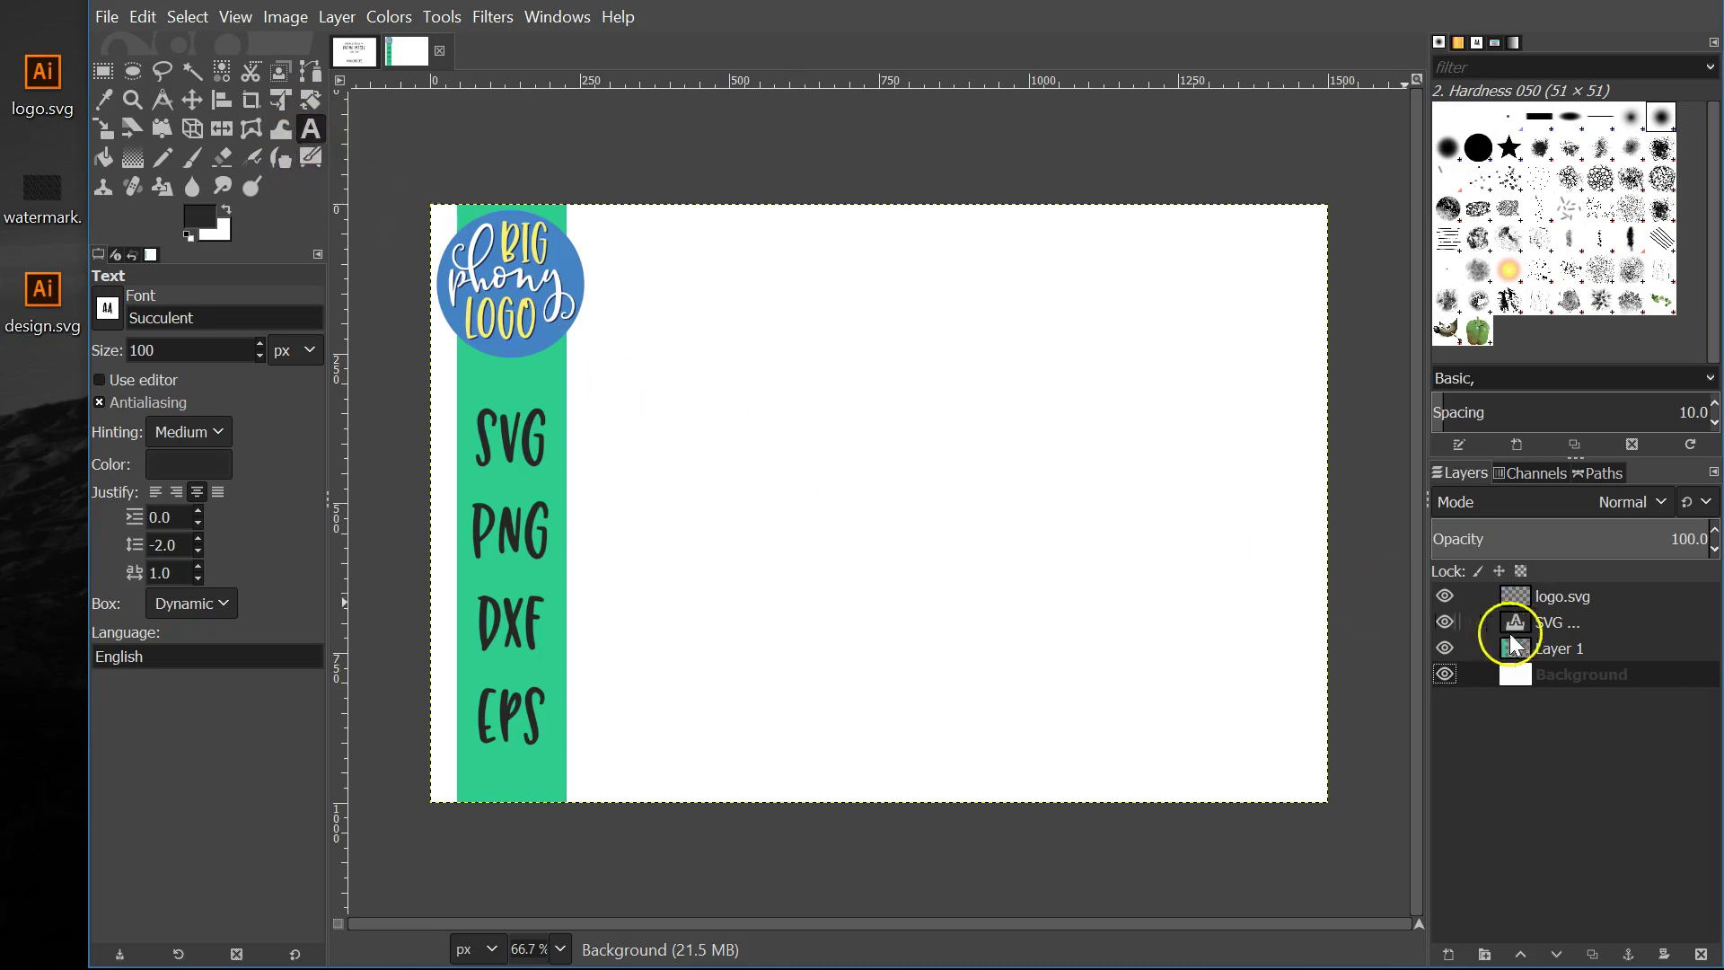
click(1571, 649)
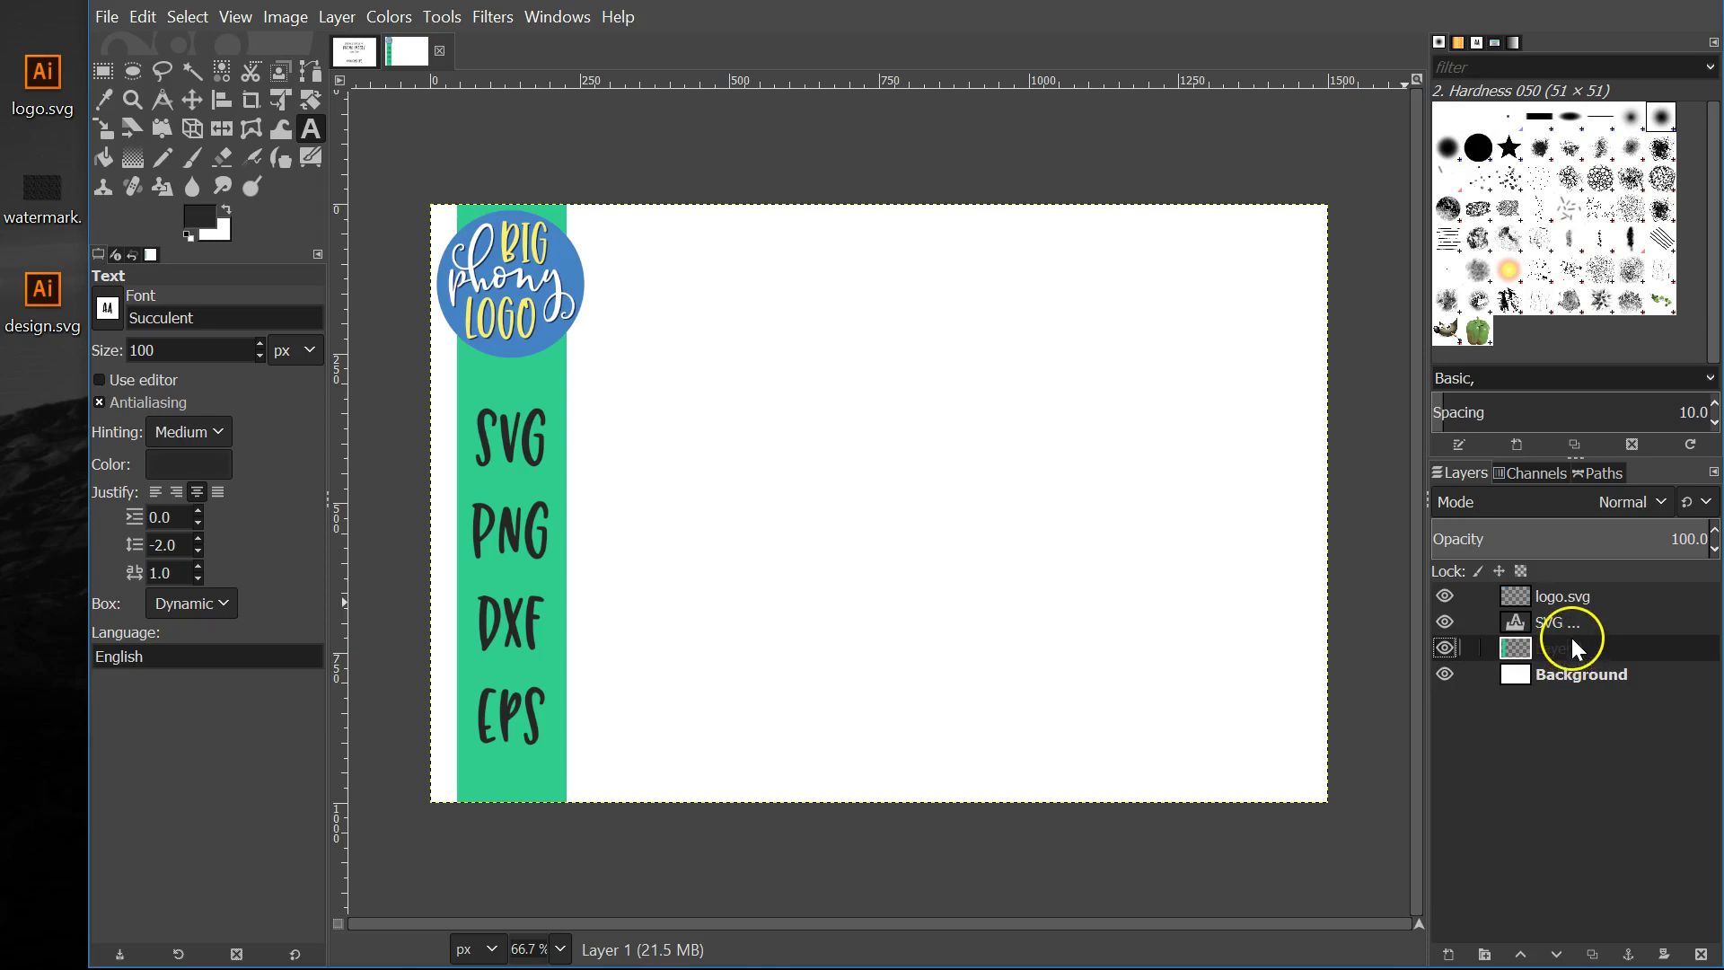
click(1566, 674)
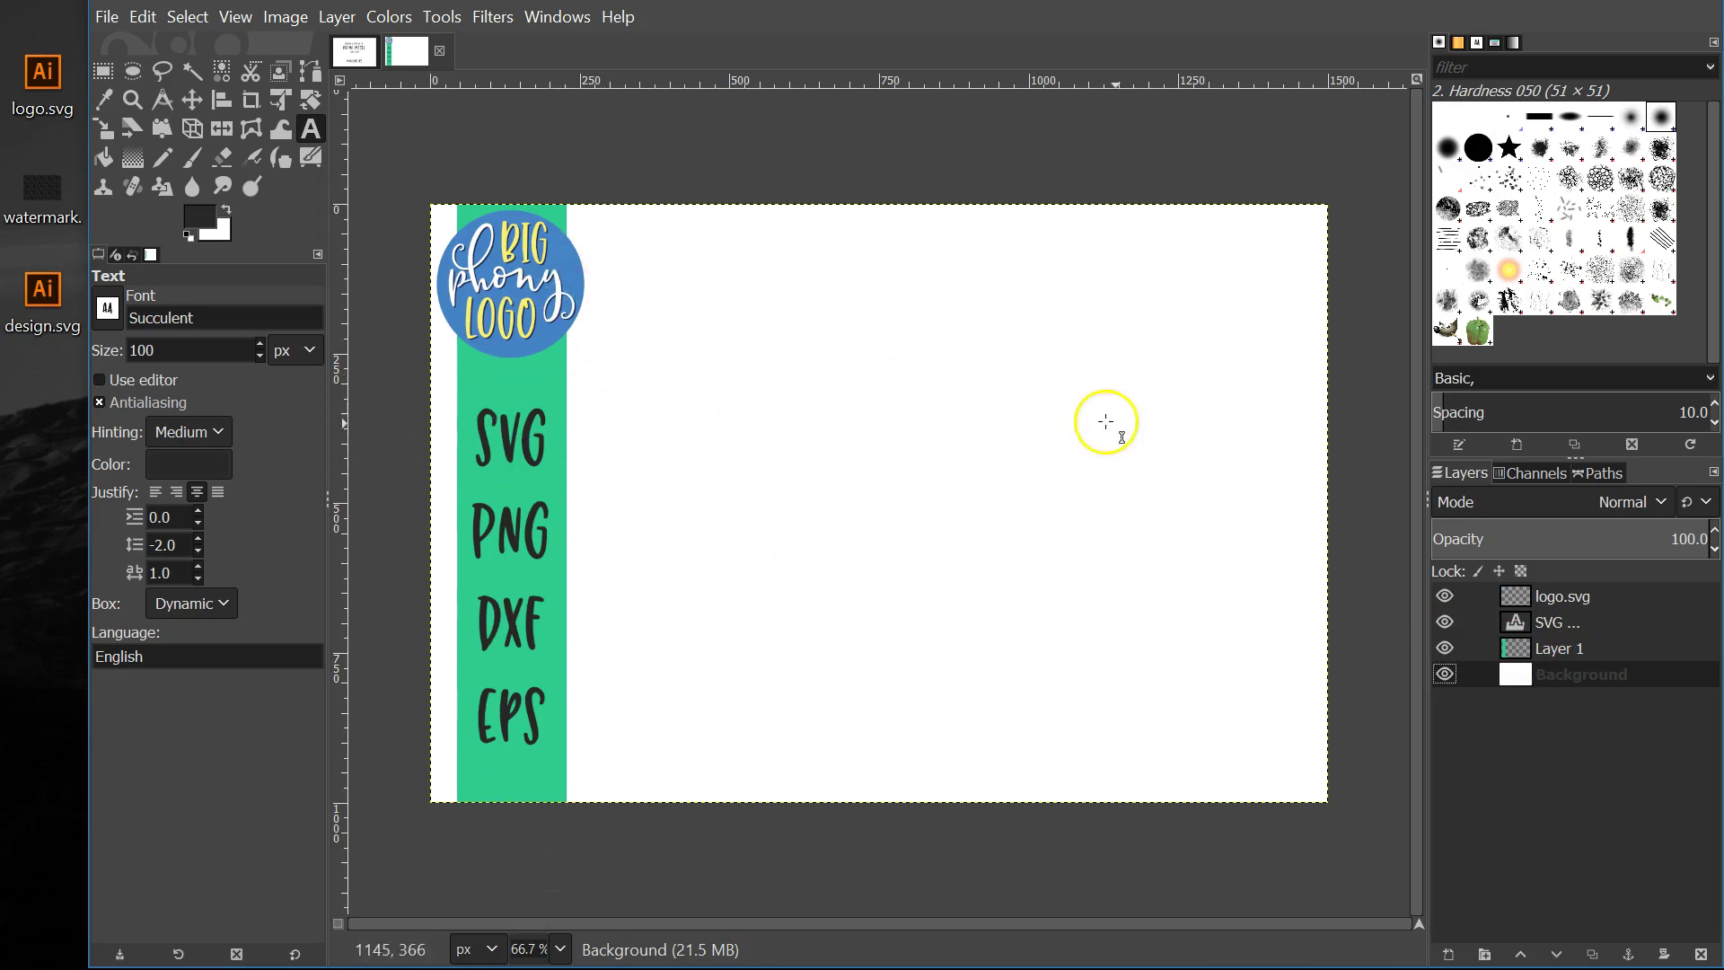
click(764, 444)
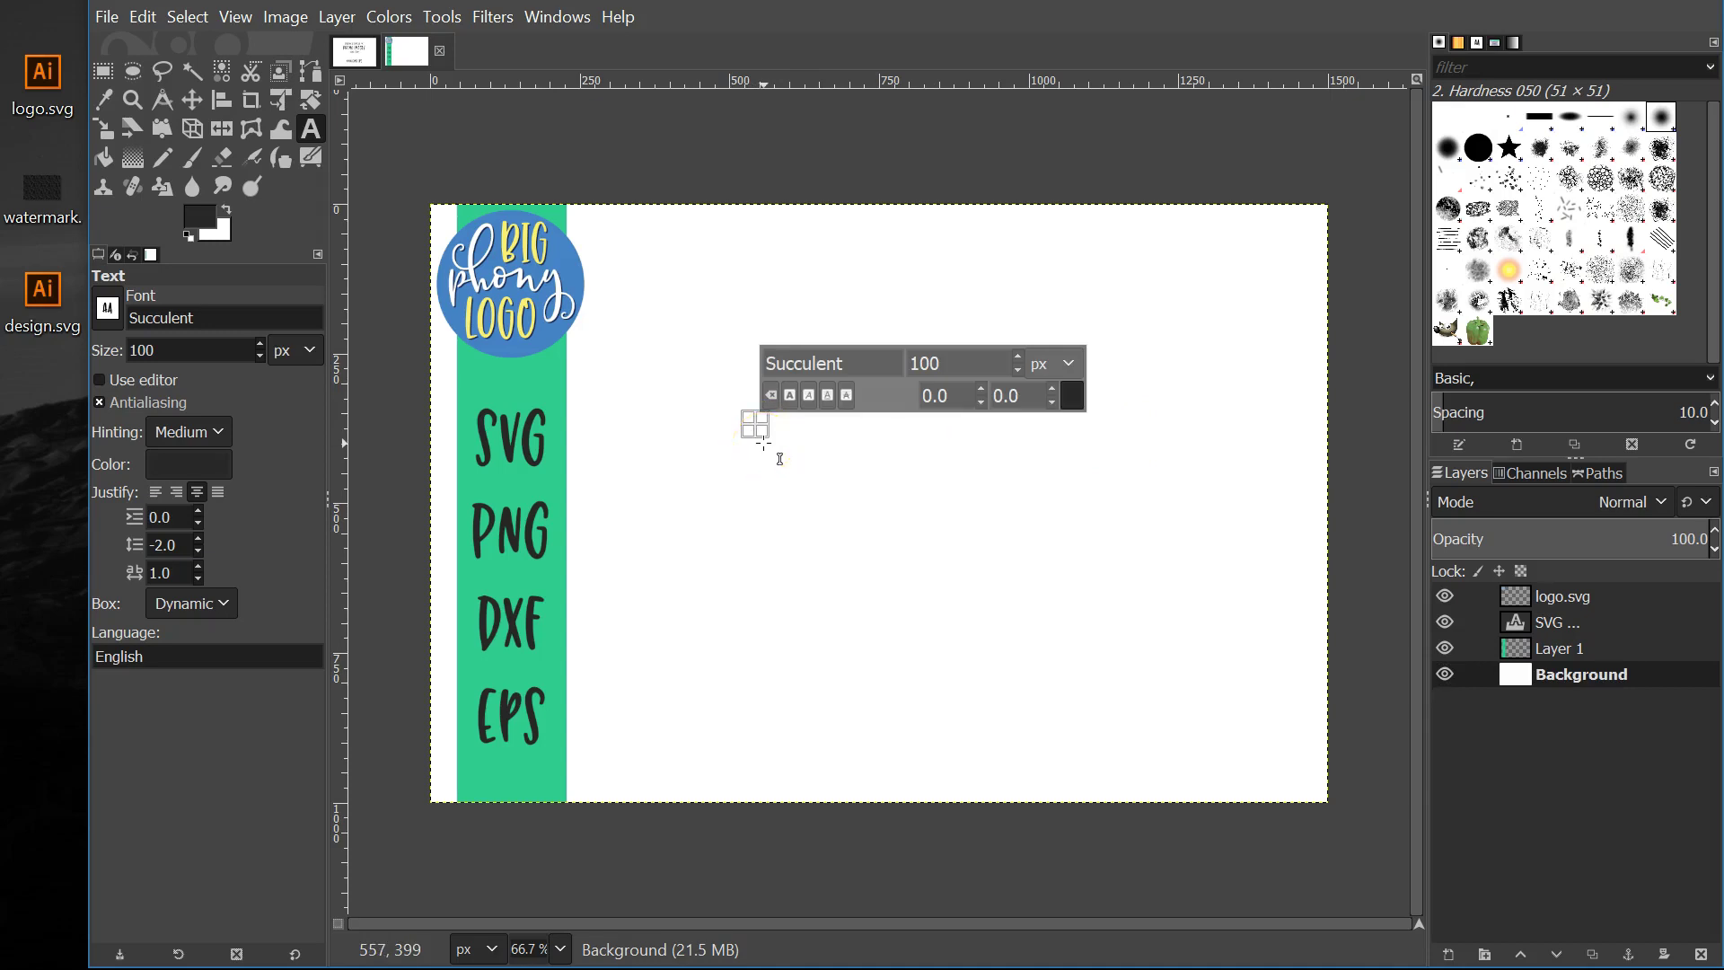
text(WATERMARK)
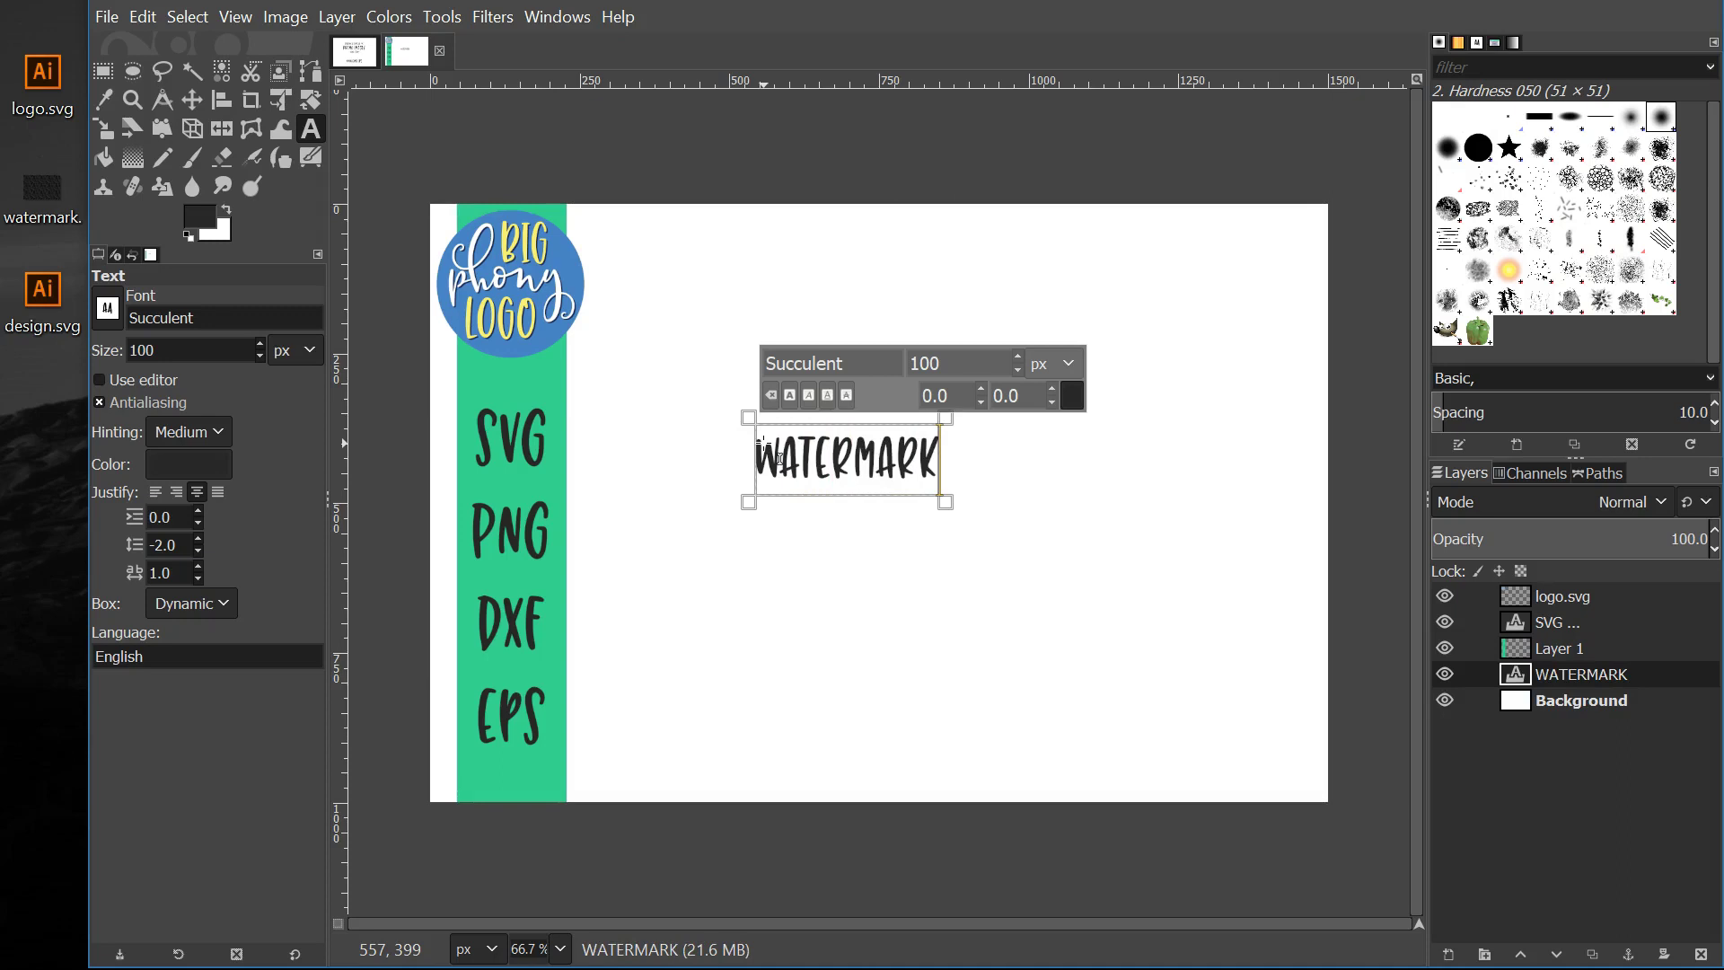
Copy the word WATERMARK and paste it three more times on the same line
drag(777, 459, 805, 473)
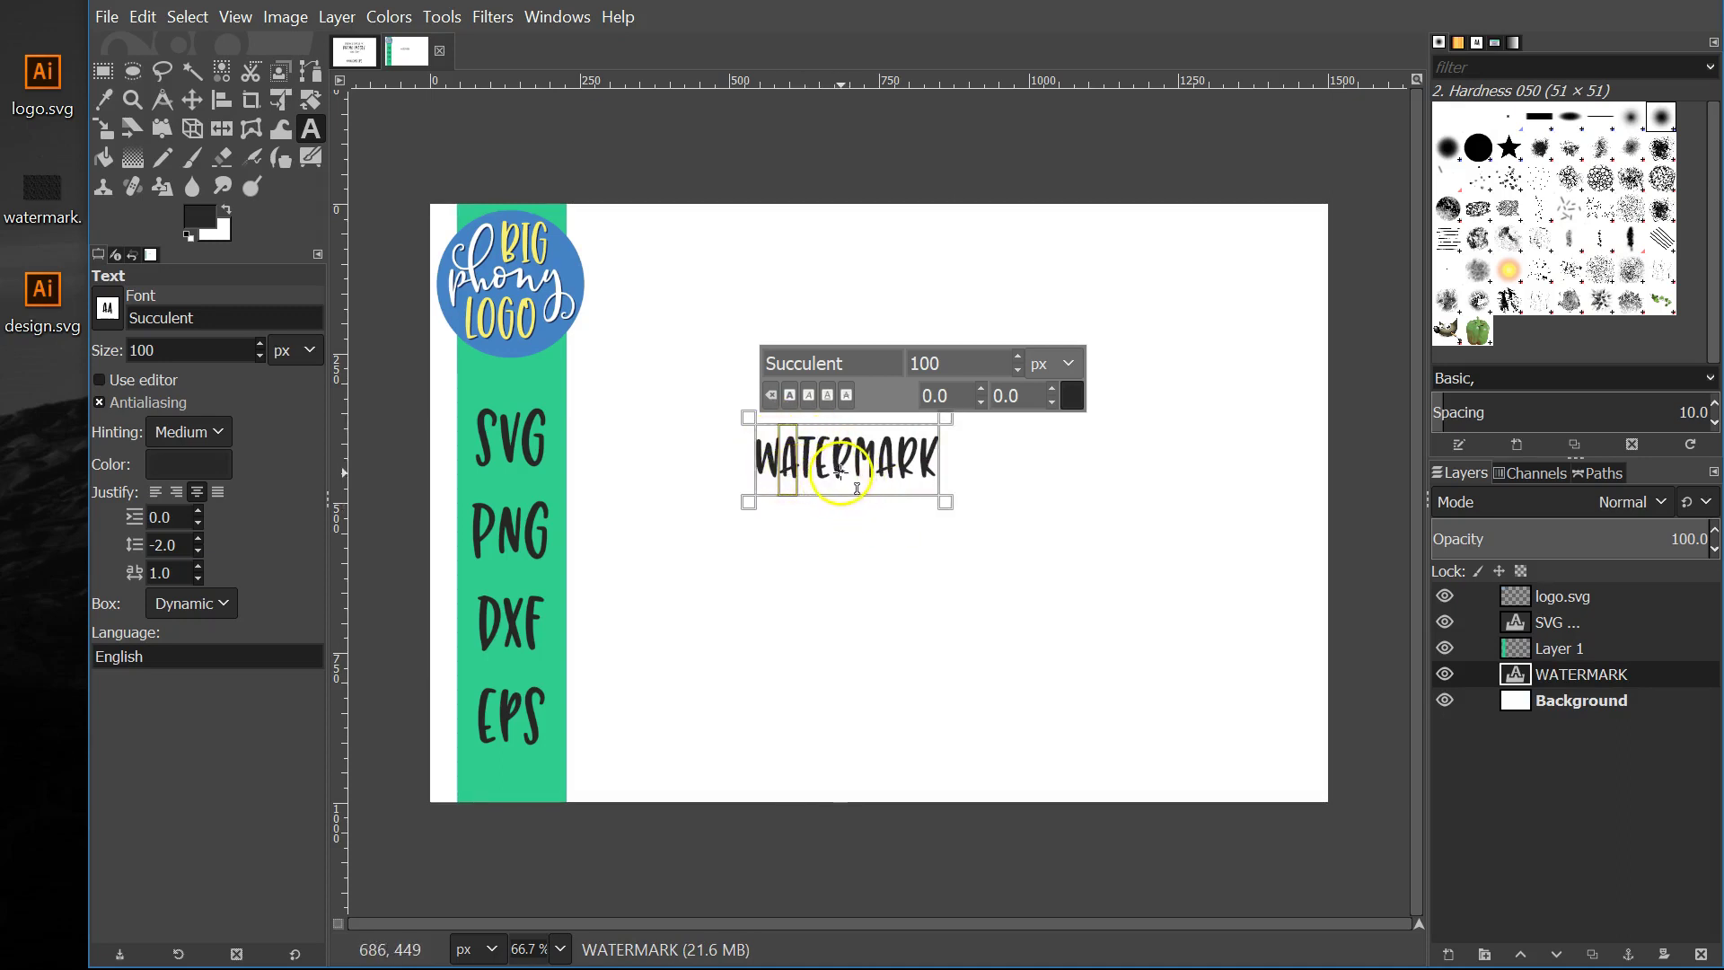
key(ctrl+a)
key(ctrl+c)
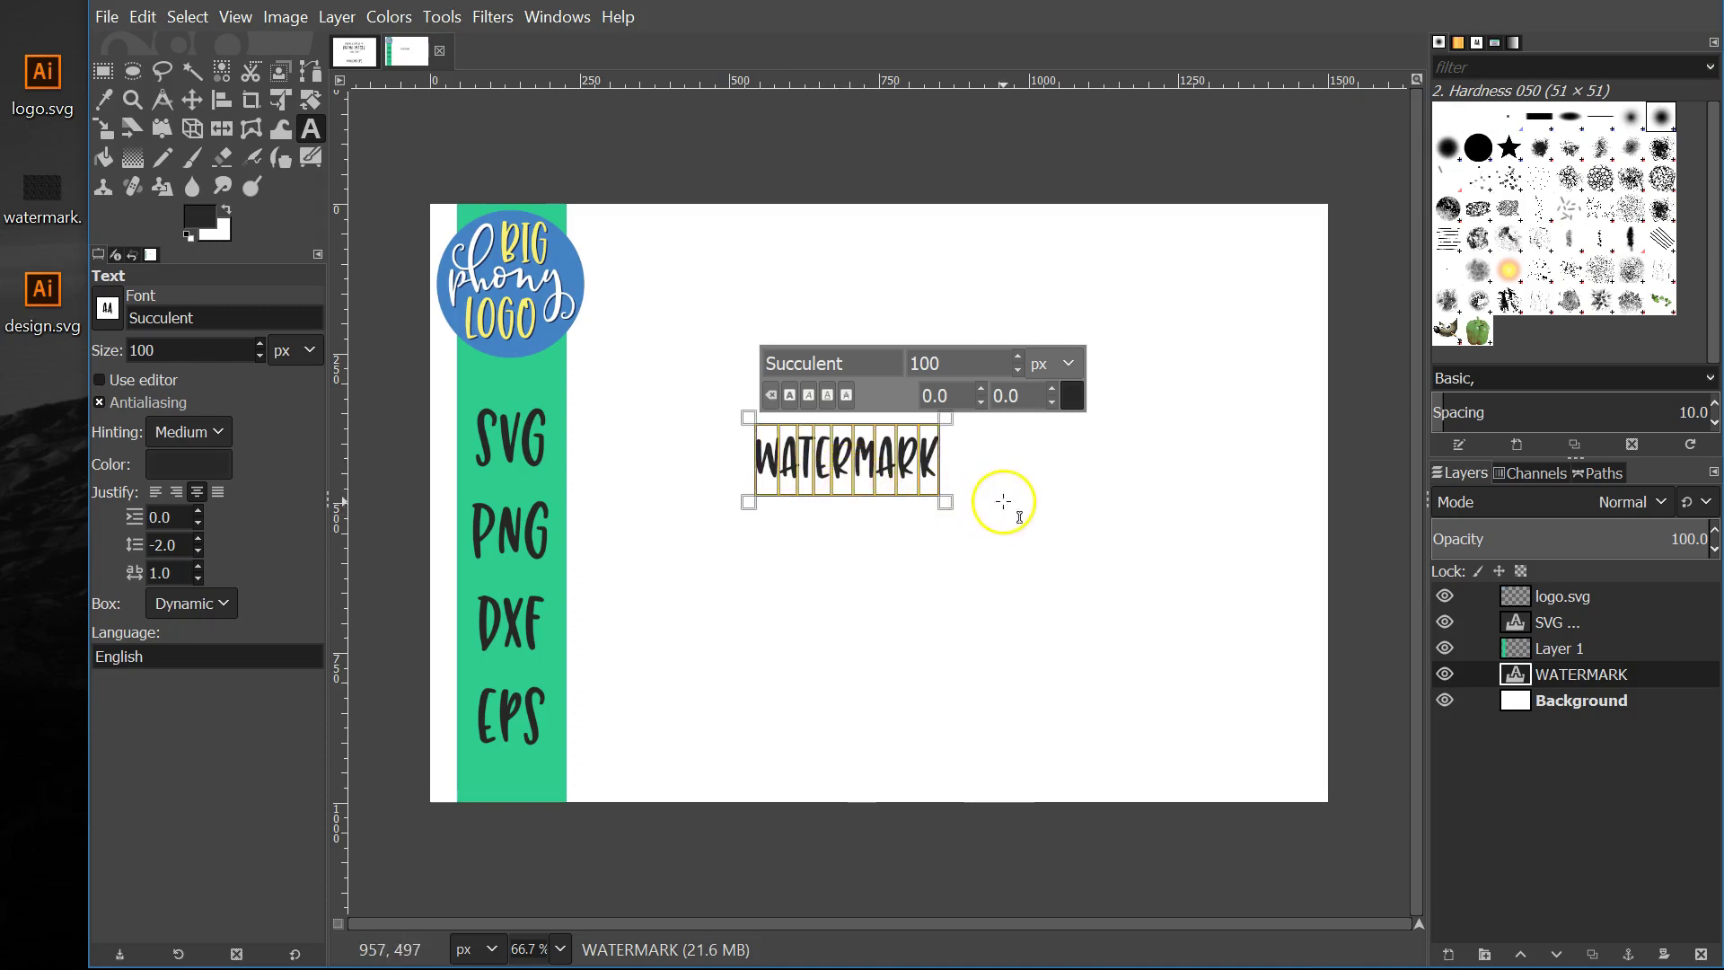
click(931, 462)
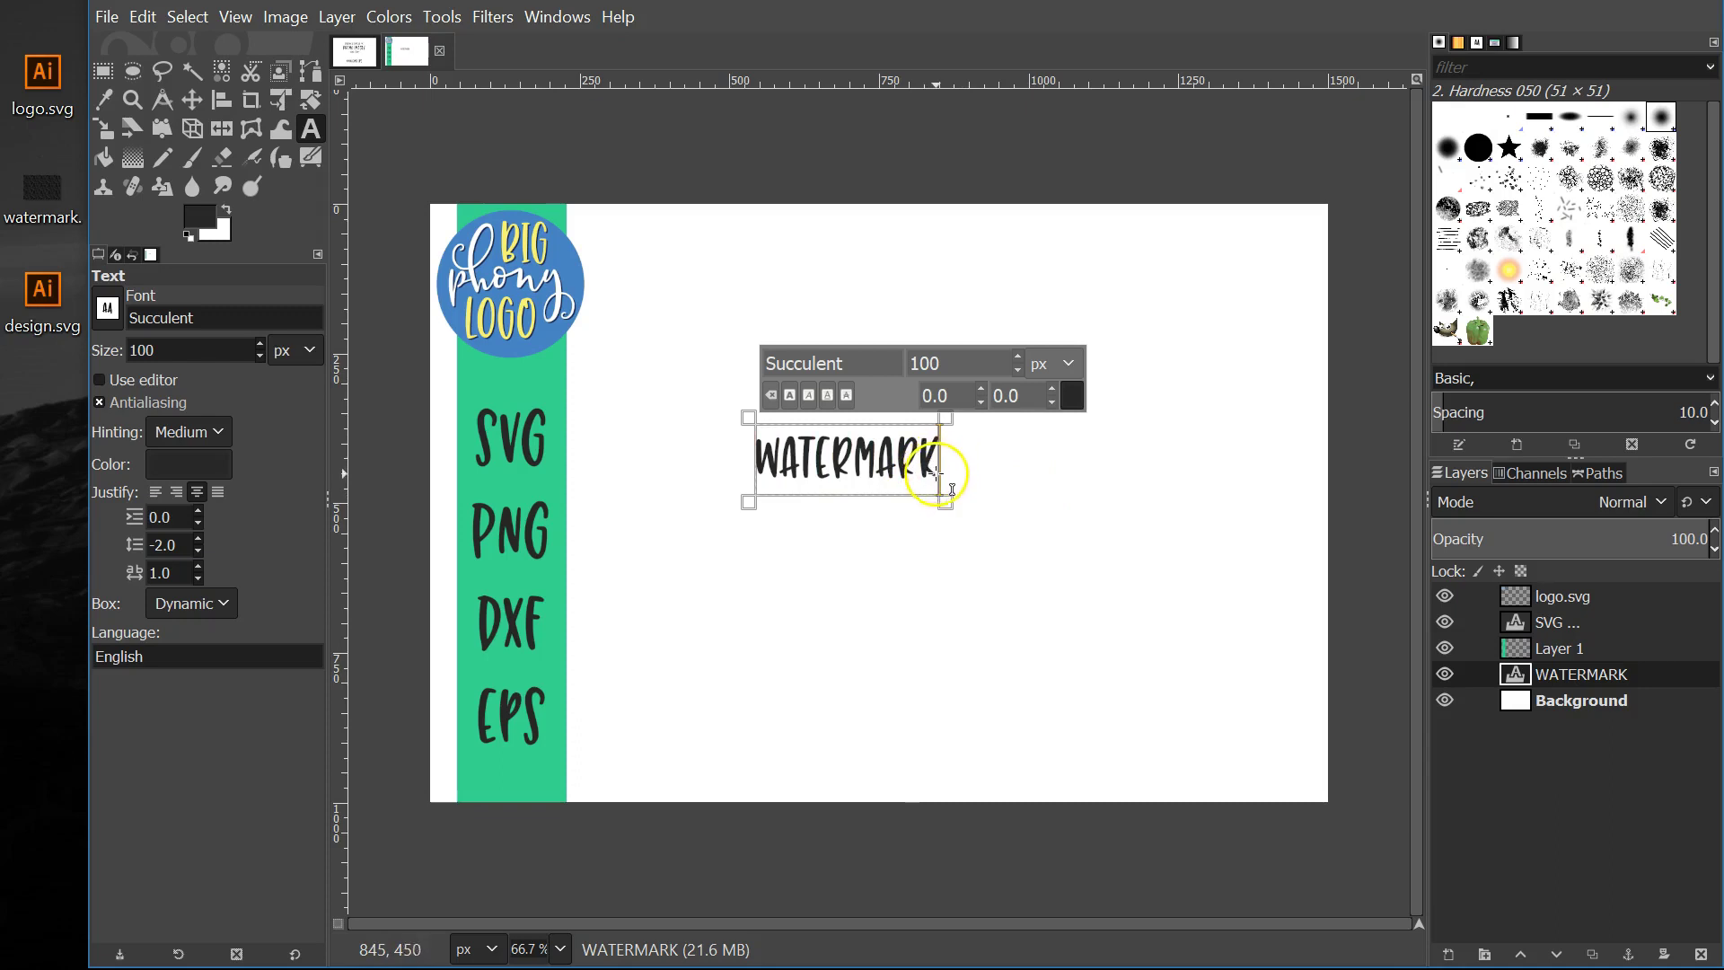
key(ctrl+v)
key(ctrl+v)
key(ctrl+v)
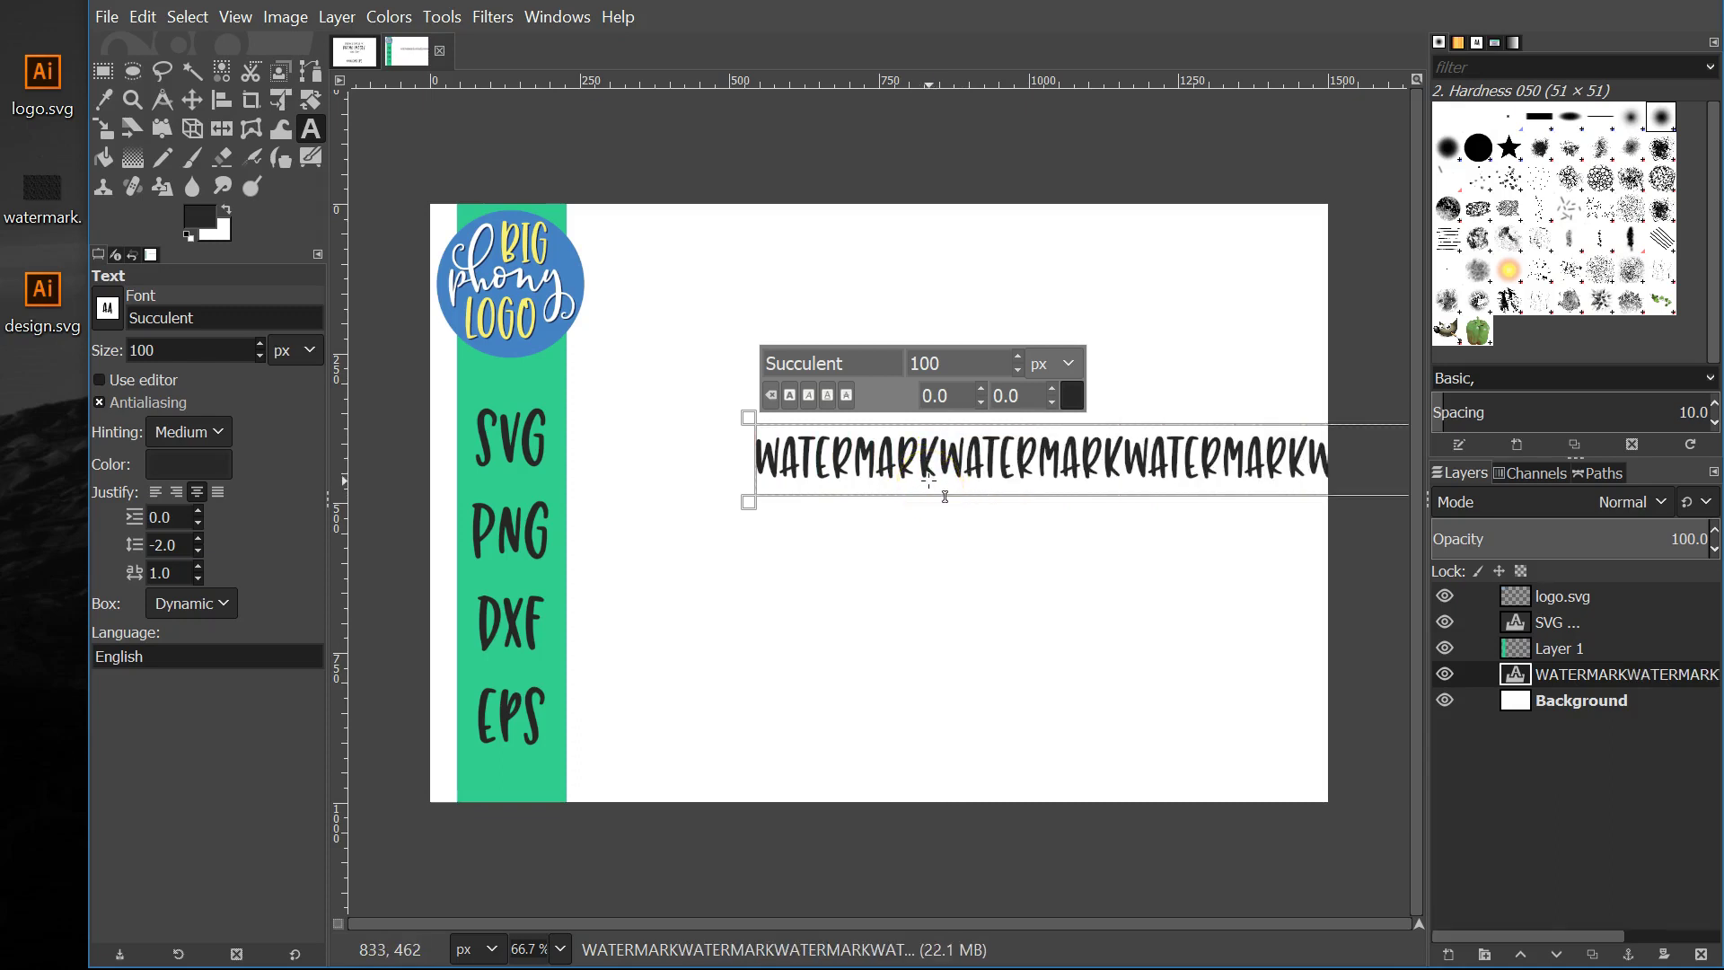
Paste seven more lines of four WATERMARK words each and move the block to fill the white area right of the green strip
key(Return)
key(ctrl+v)
key(ctrl+v)
key(ctrl+v)
key(ctrl+v)
key(Return)
key(ctrl+v)
key(ctrl+v)
key(ctrl+v)
key(ctrl+v)
key(Return)
key(ctrl+v)
key(ctrl+v)
key(ctrl+v)
key(ctrl+v)
key(Return)
key(ctrl+v)
key(ctrl+v)
key(ctrl+v)
key(ctrl+v)
key(Return)
key(ctrl+v)
key(ctrl+v)
key(ctrl+v)
key(ctrl+v)
key(Return)
key(ctrl+v)
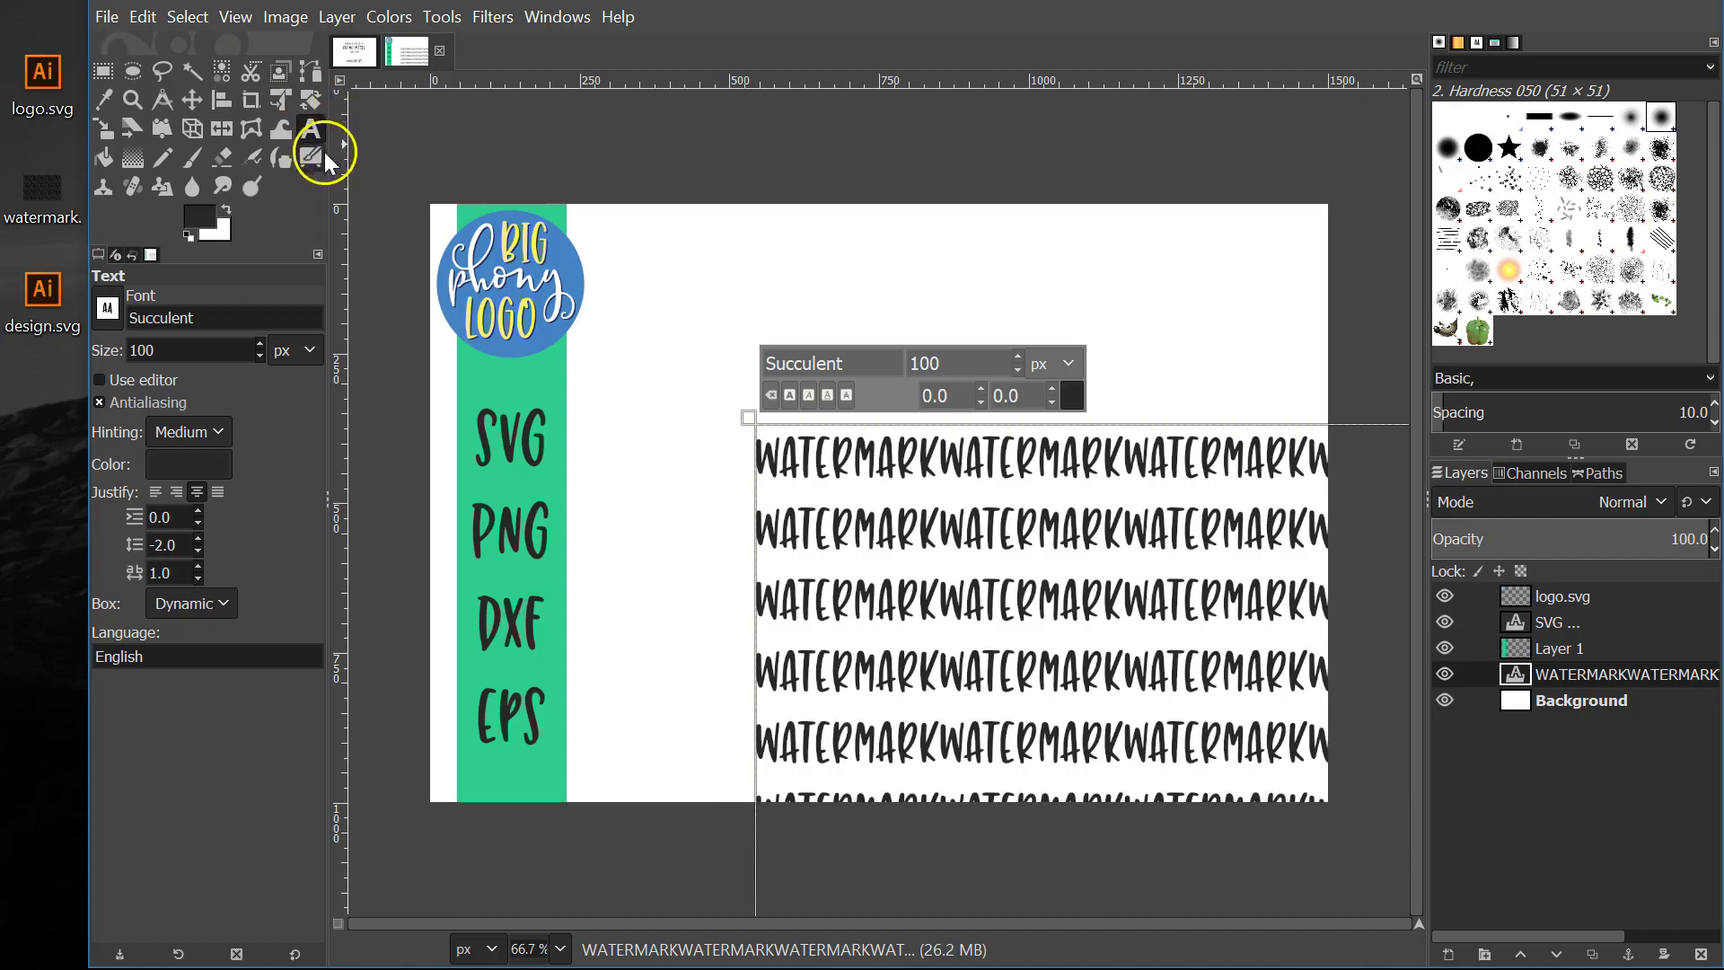
click(202, 97)
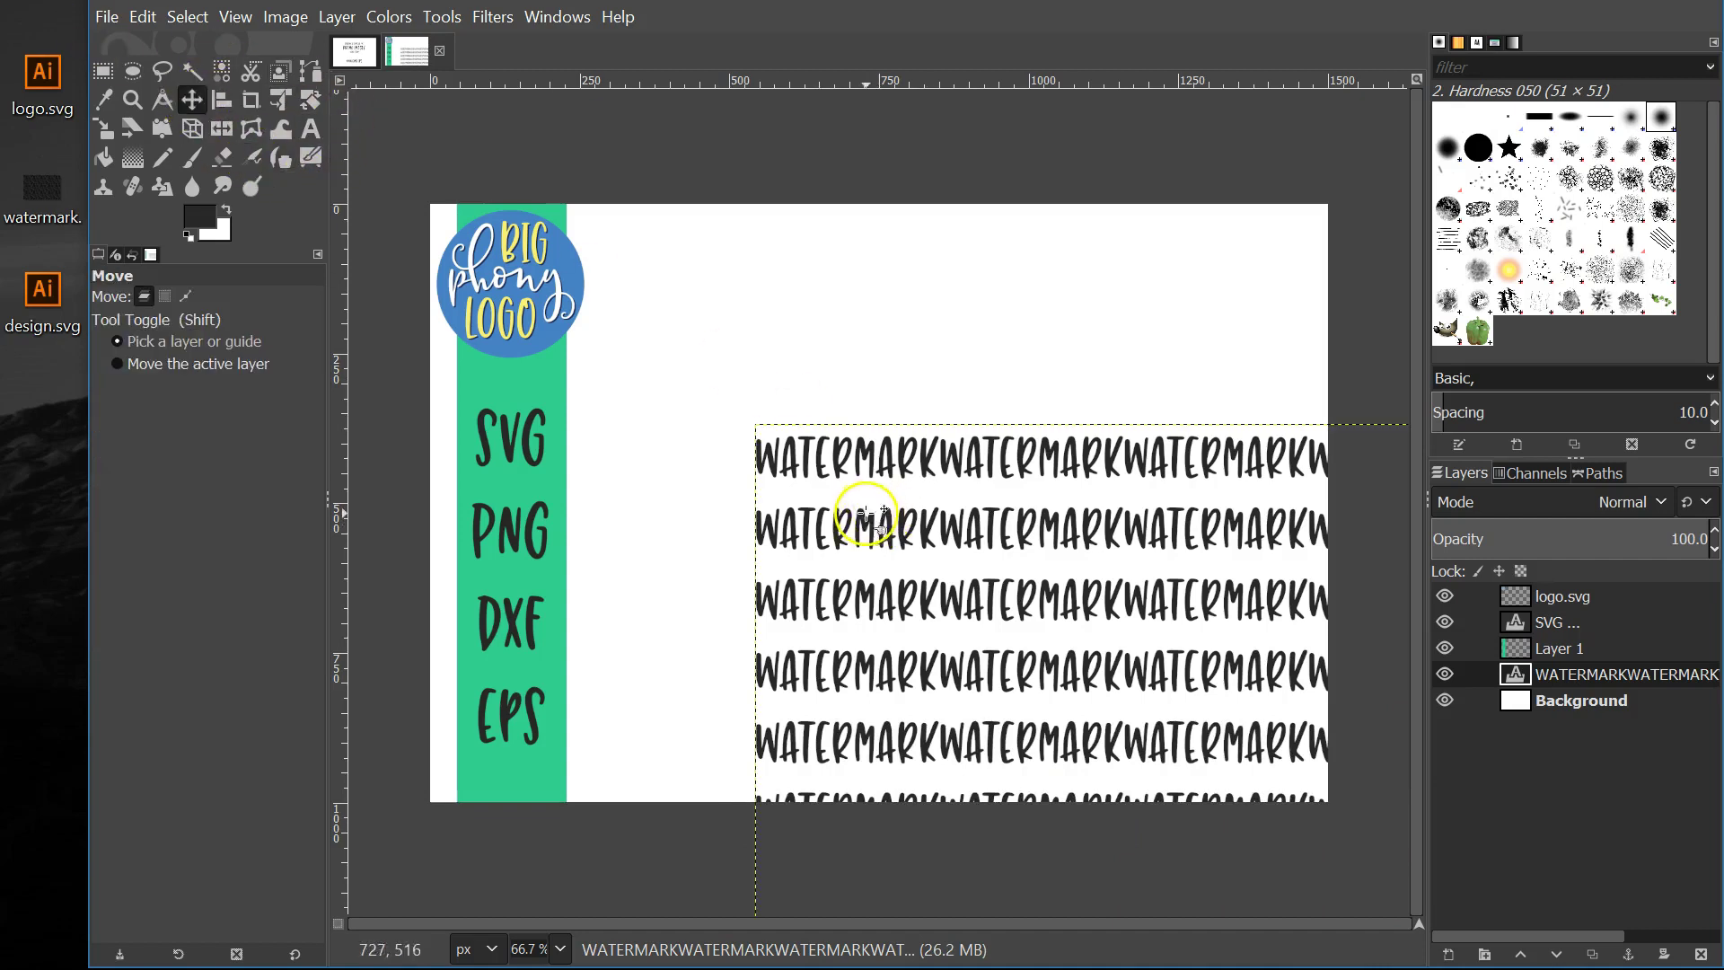
drag(865, 518, 689, 325)
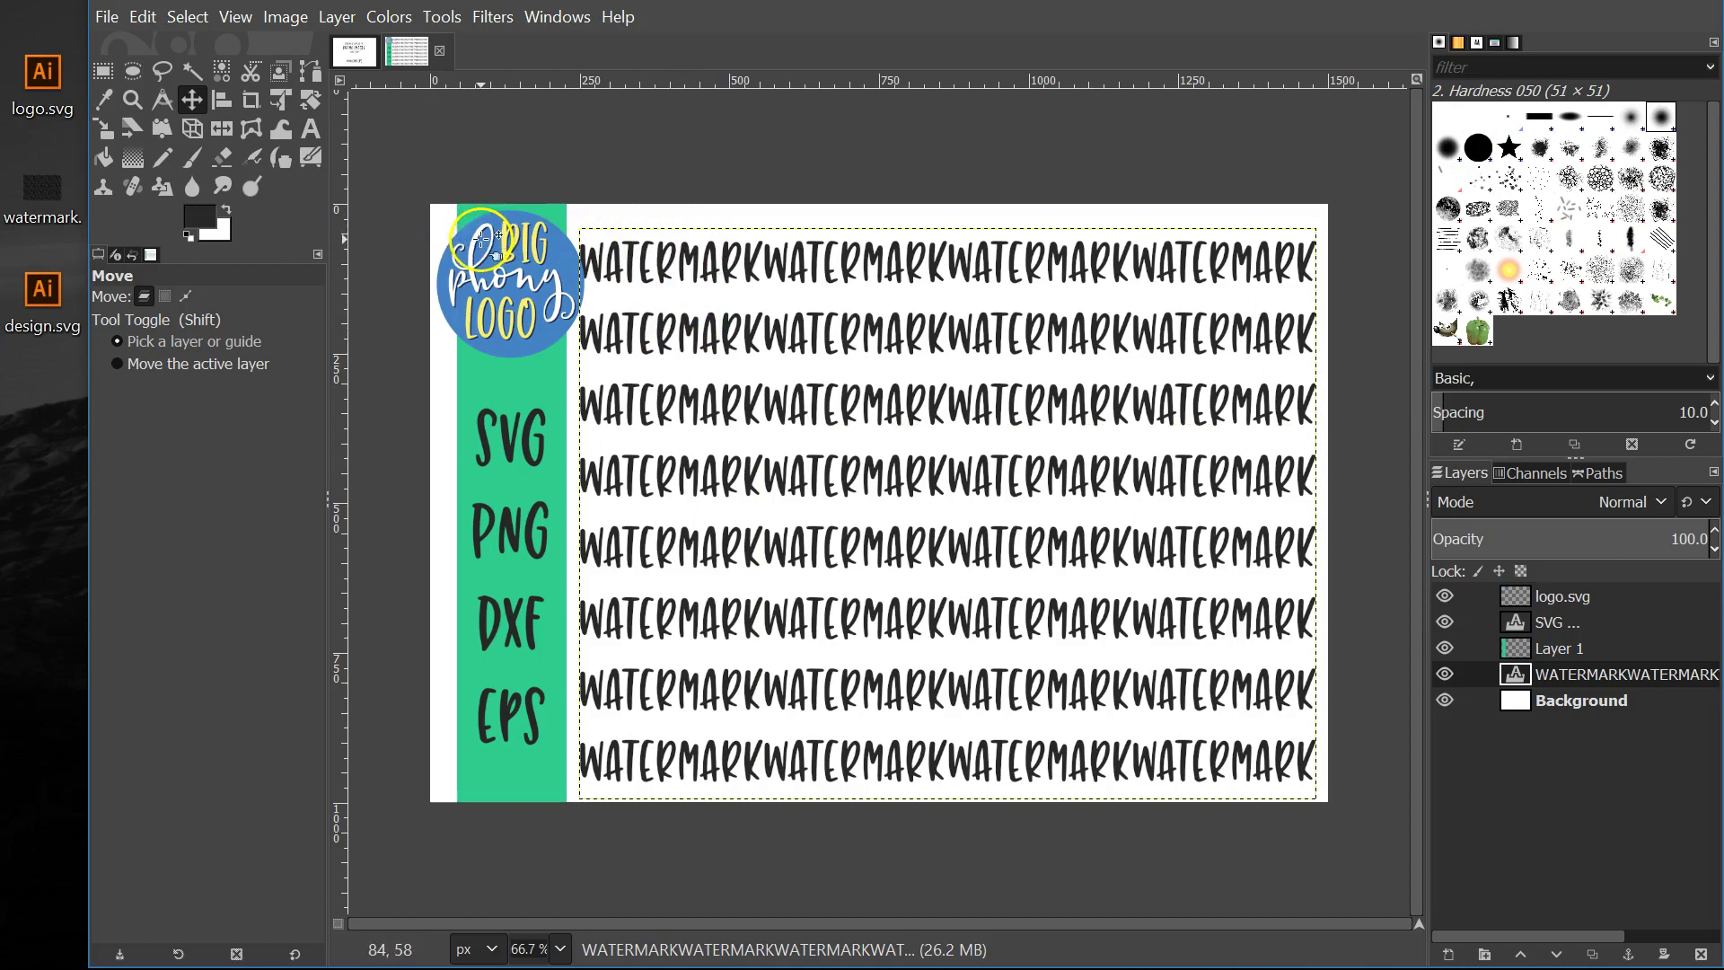
Change the color of all the watermark text to light gray e8e8e8
click(310, 130)
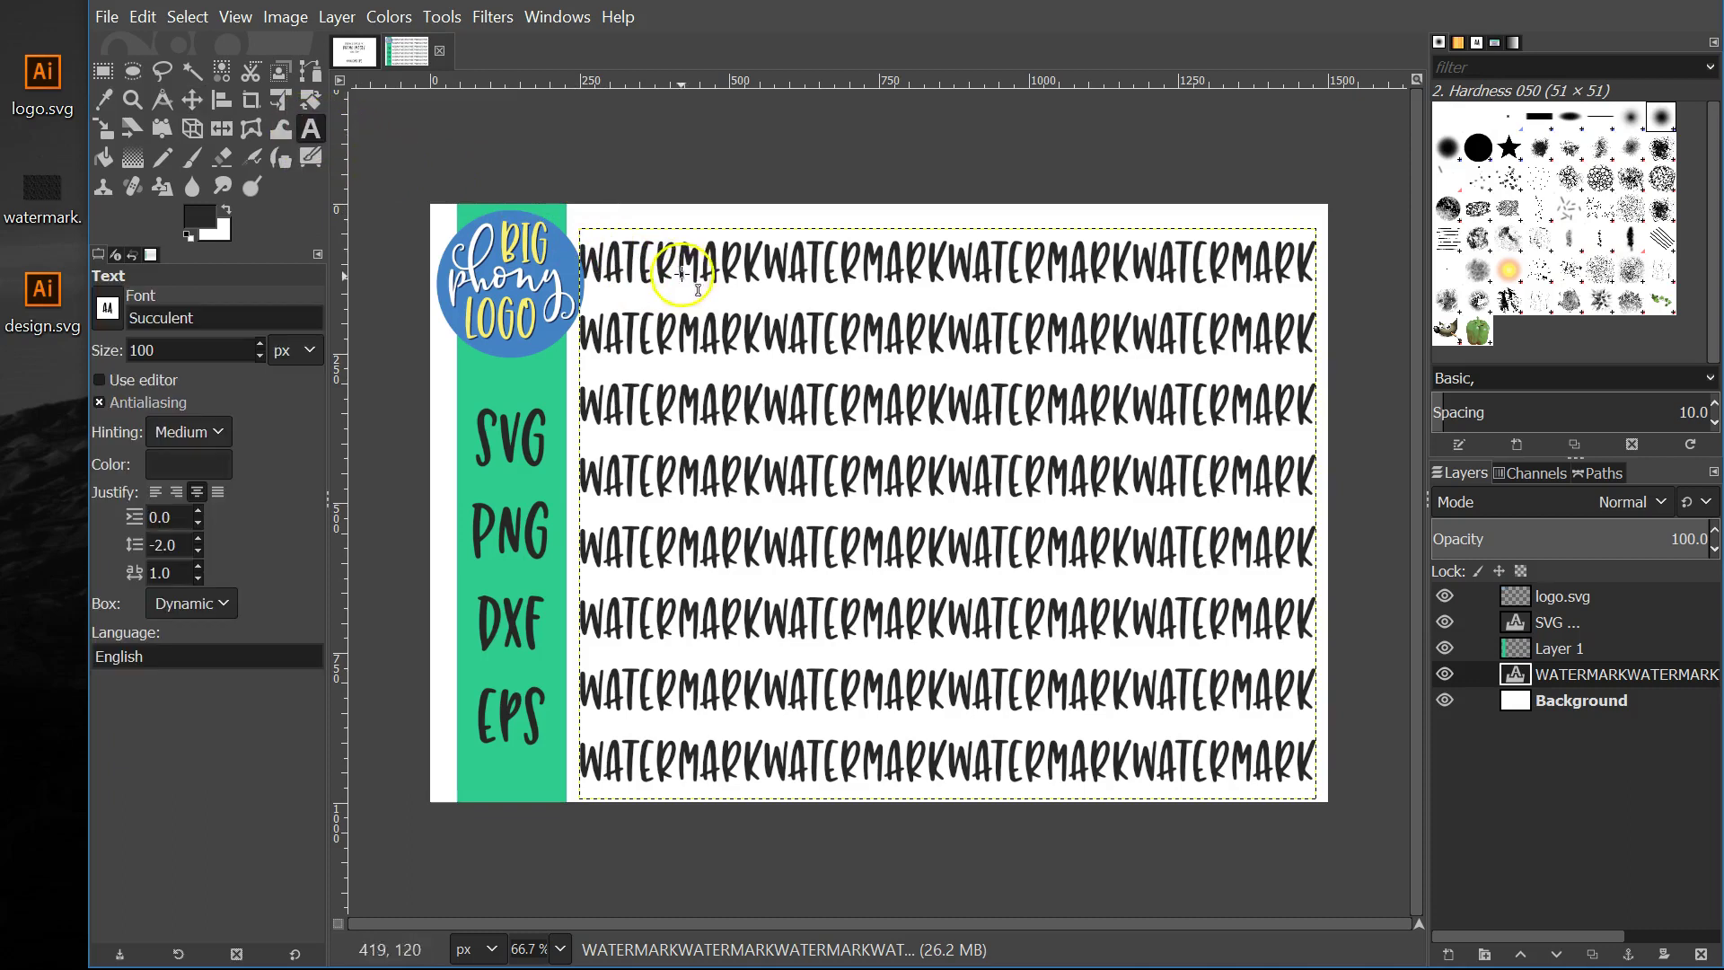
click(699, 273)
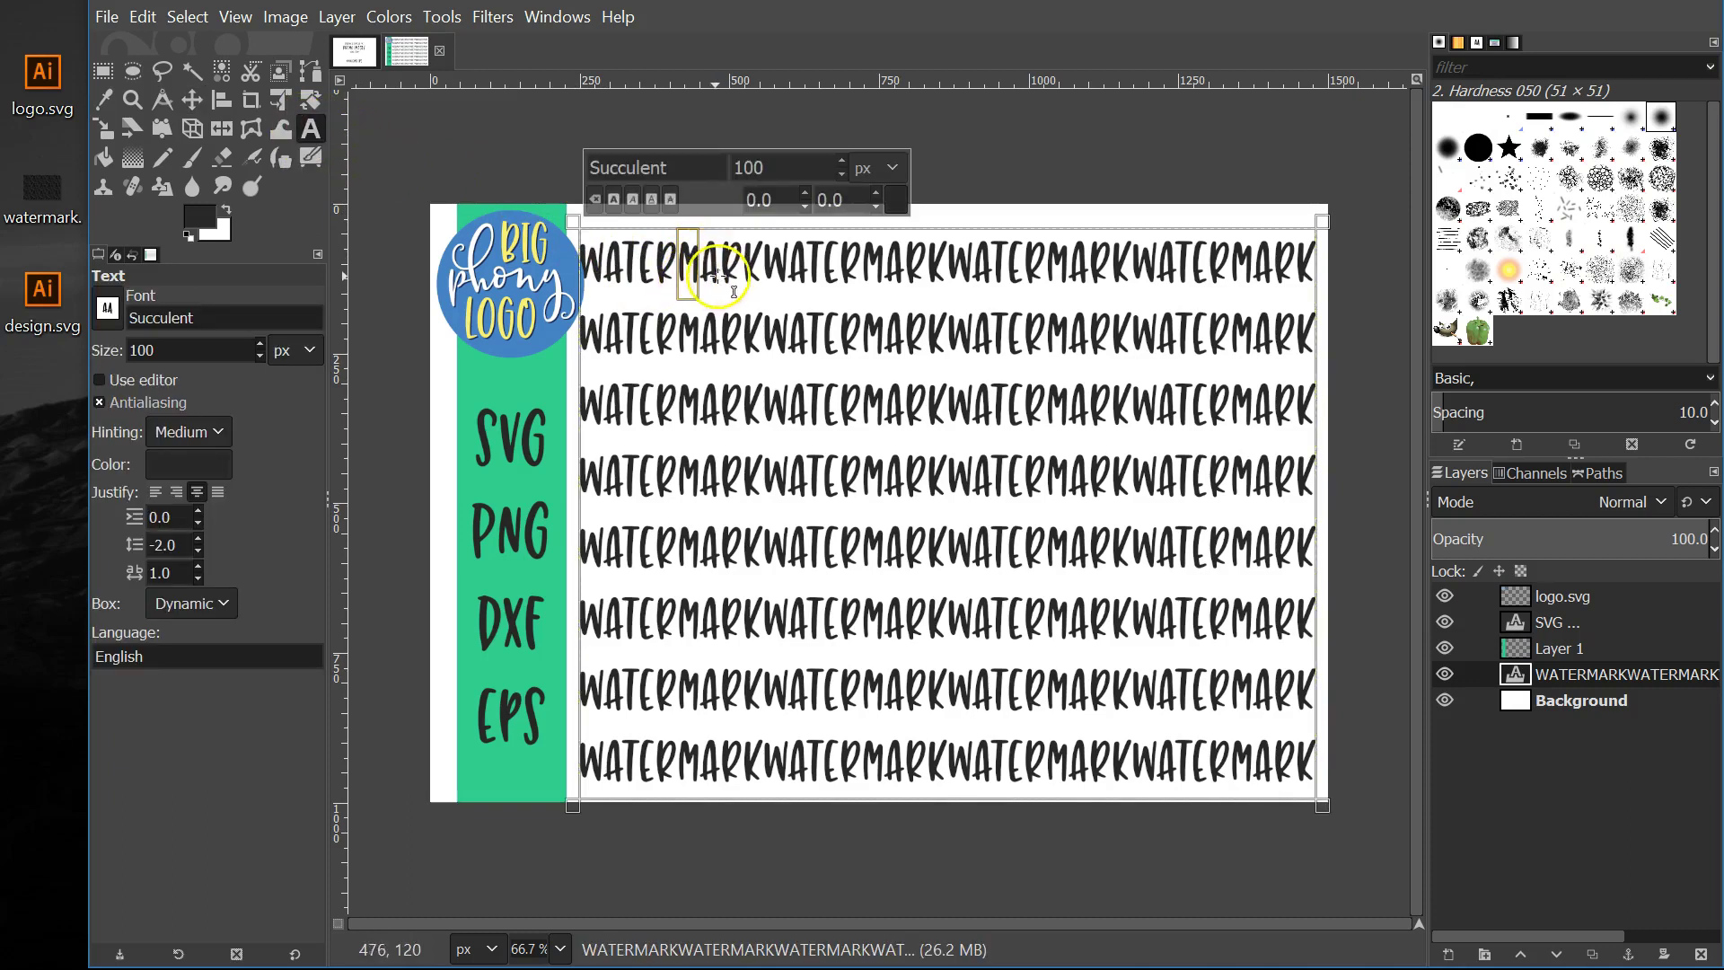
key(ctrl+a)
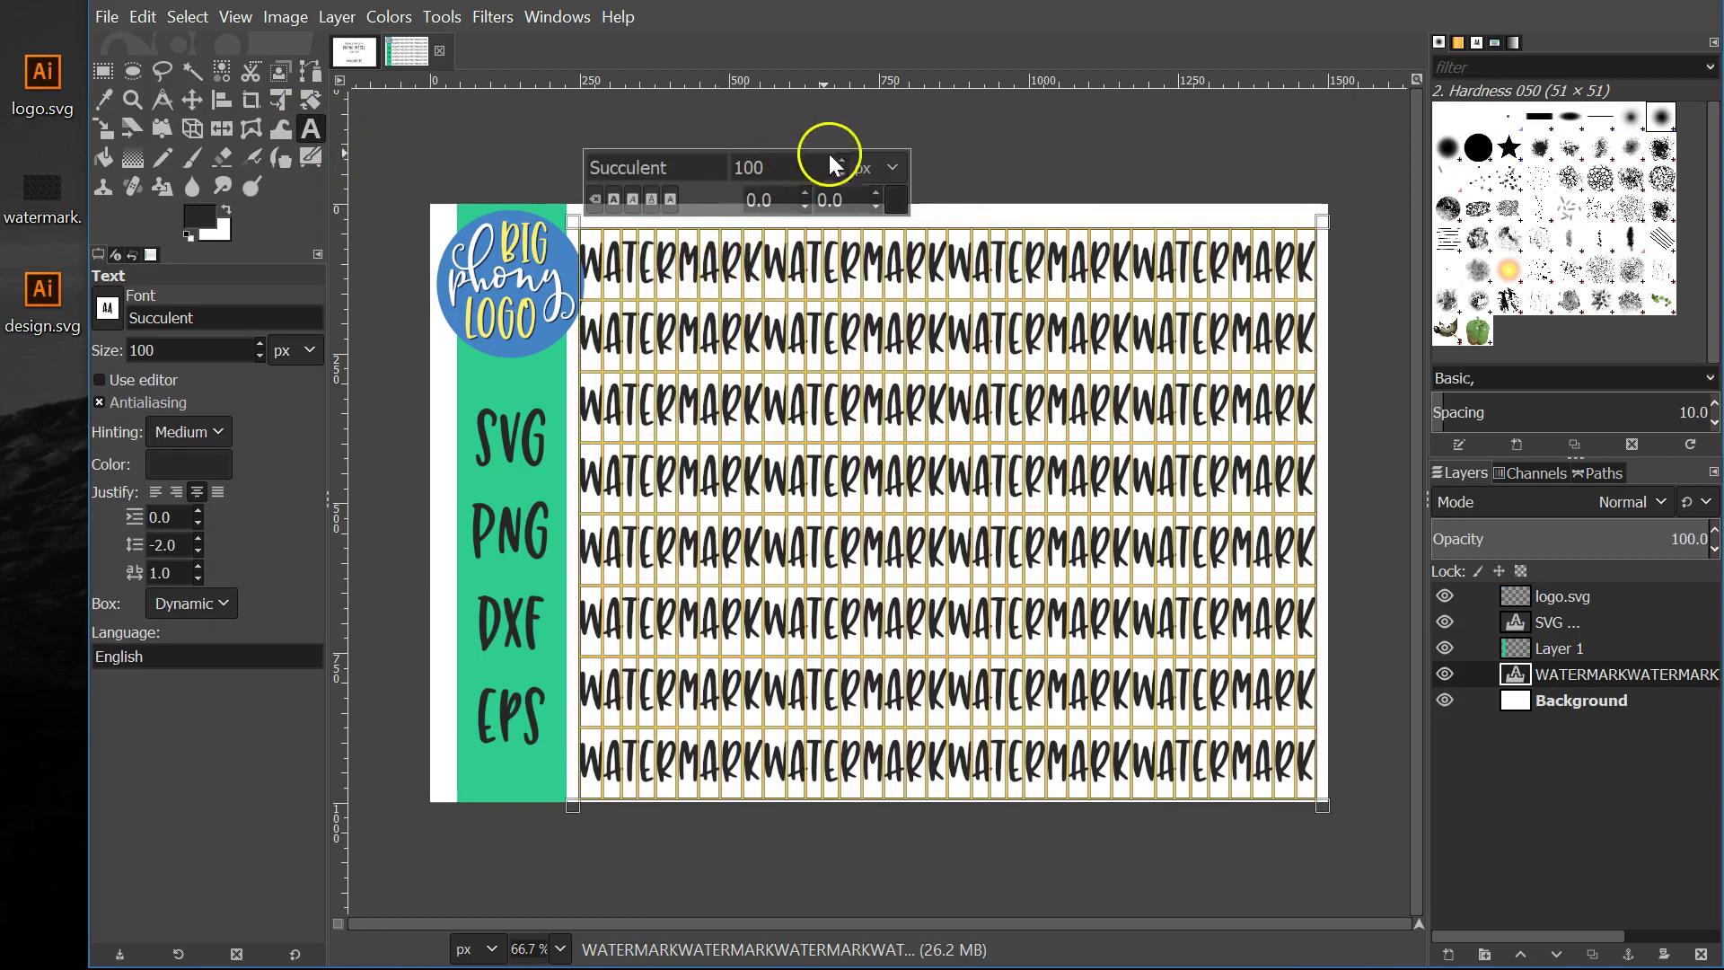
click(895, 201)
drag(790, 188, 704, 105)
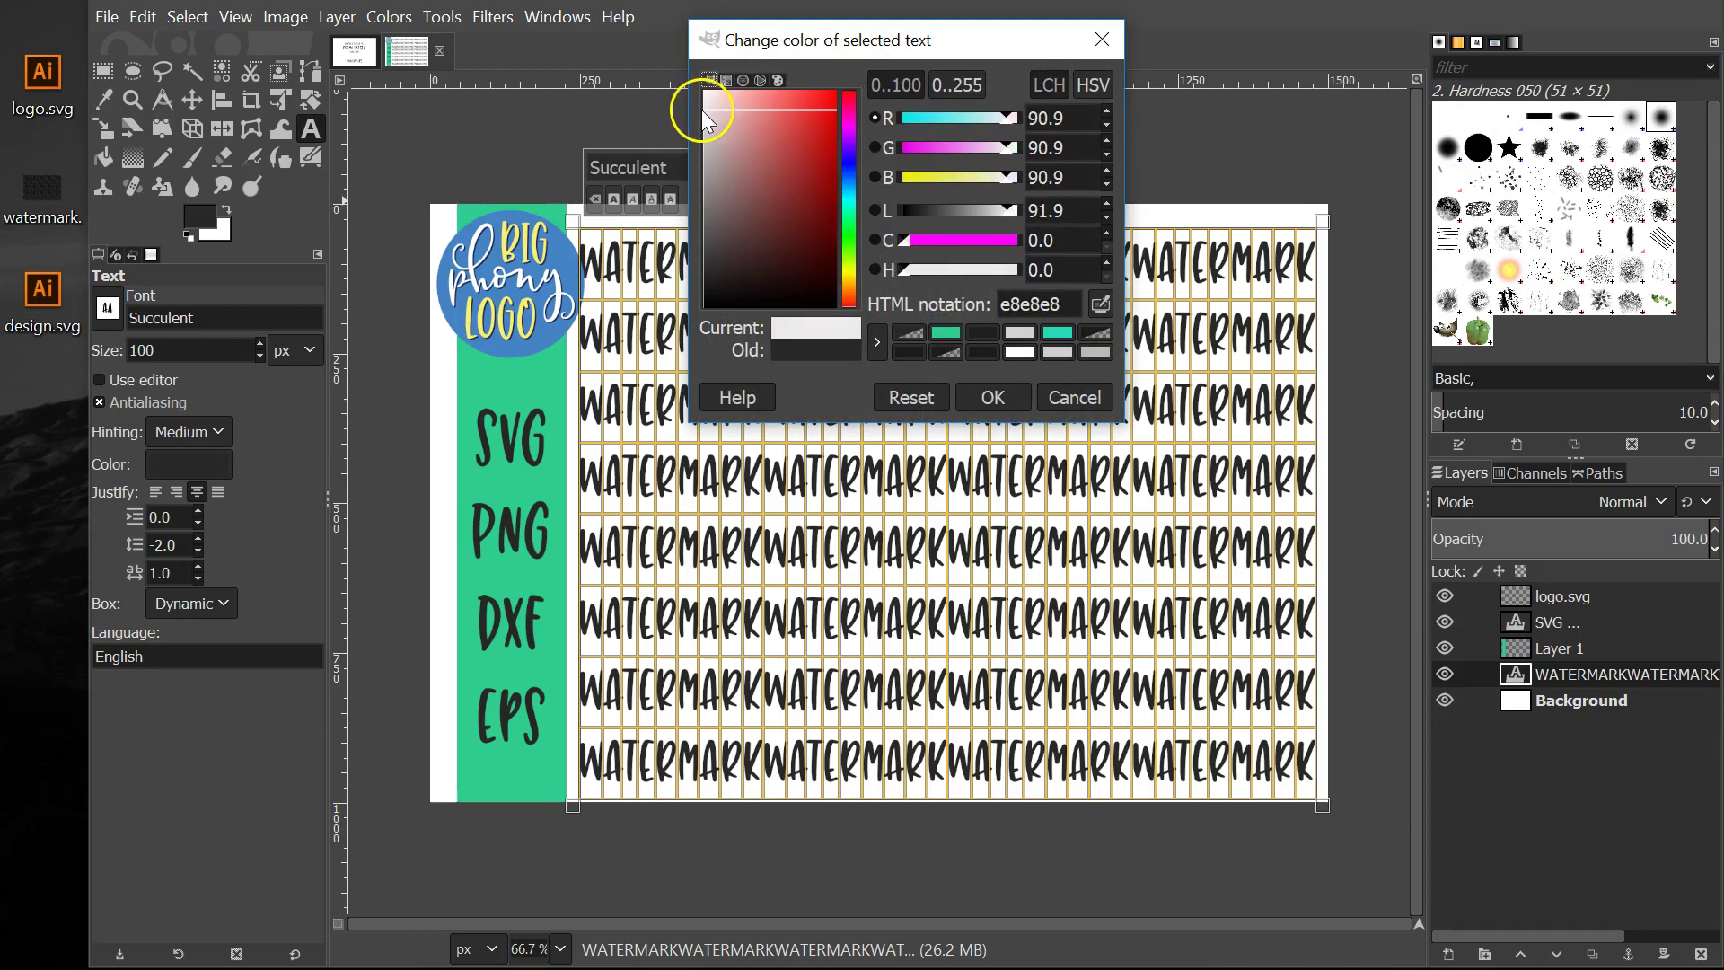
click(992, 395)
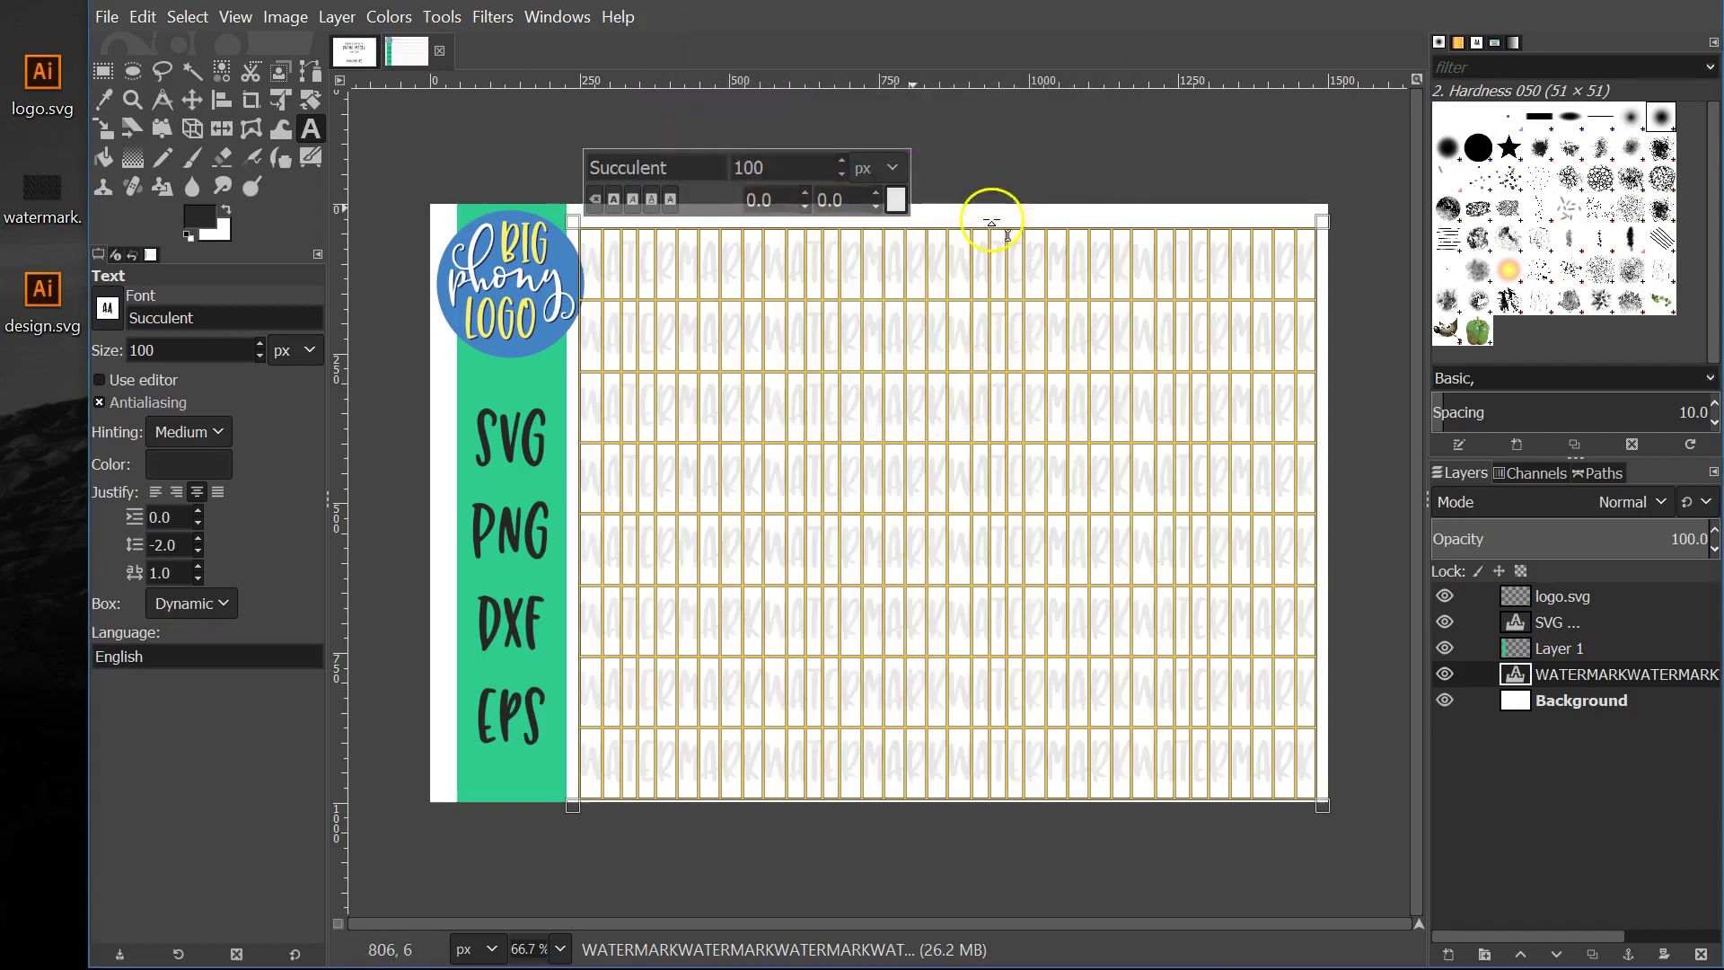
Leave text editing and hide the WATERMARK text layer
click(189, 97)
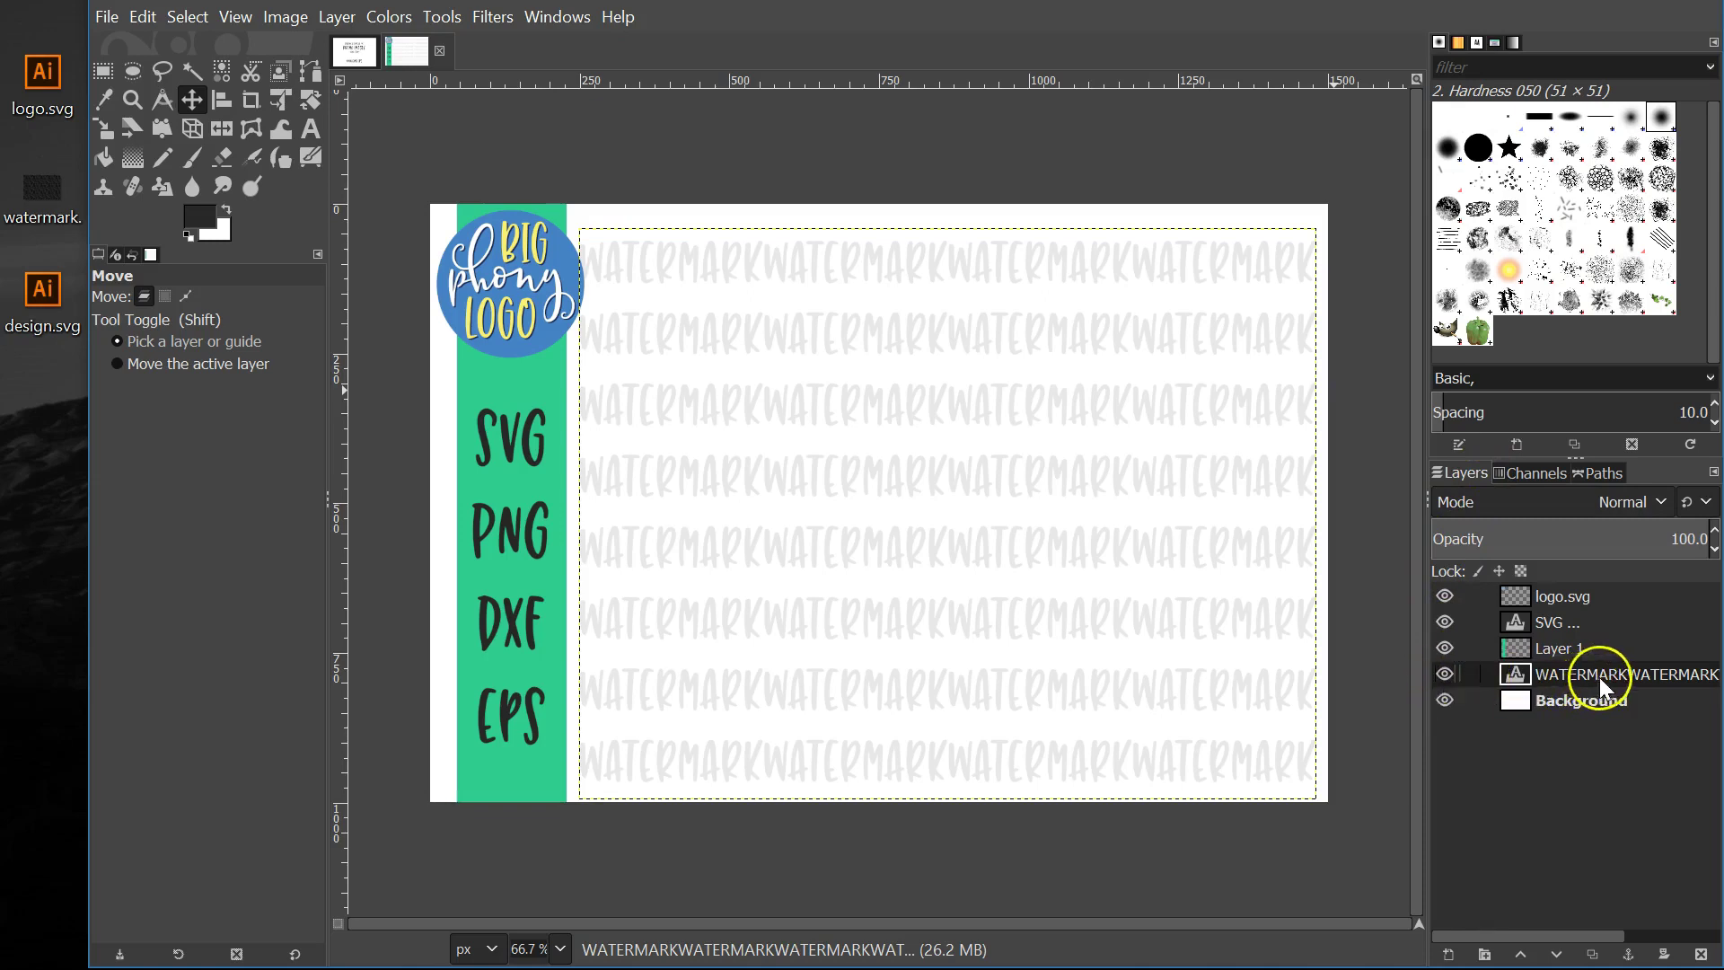
click(1444, 674)
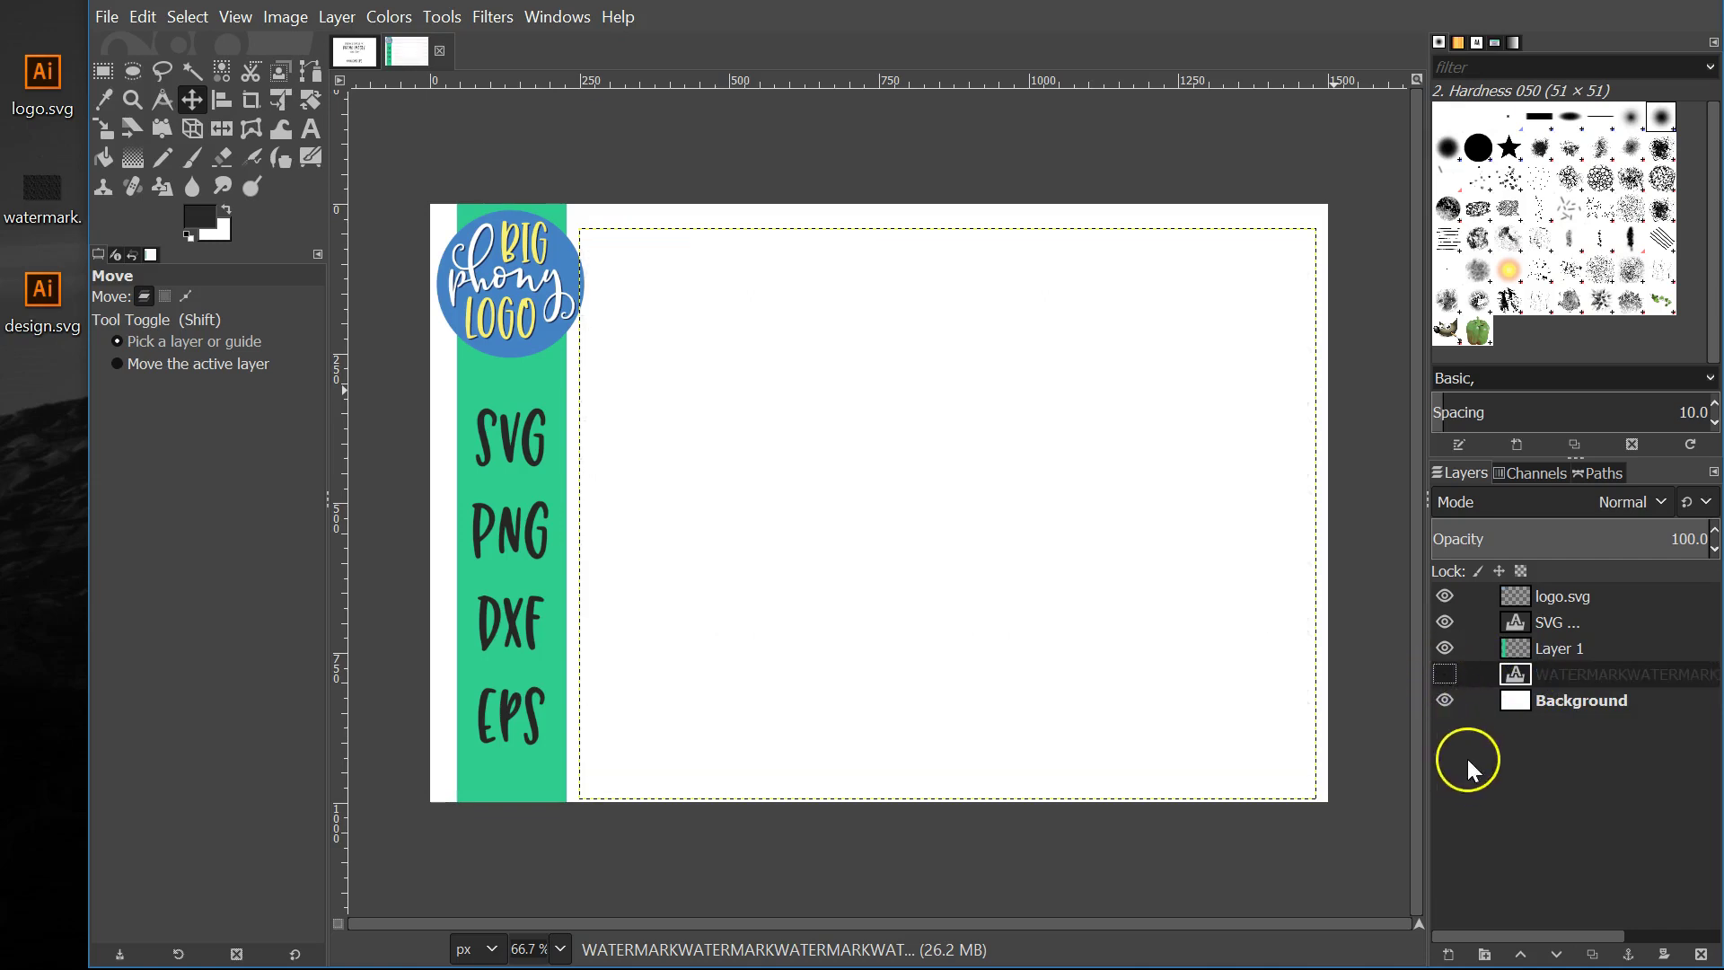
click(1444, 674)
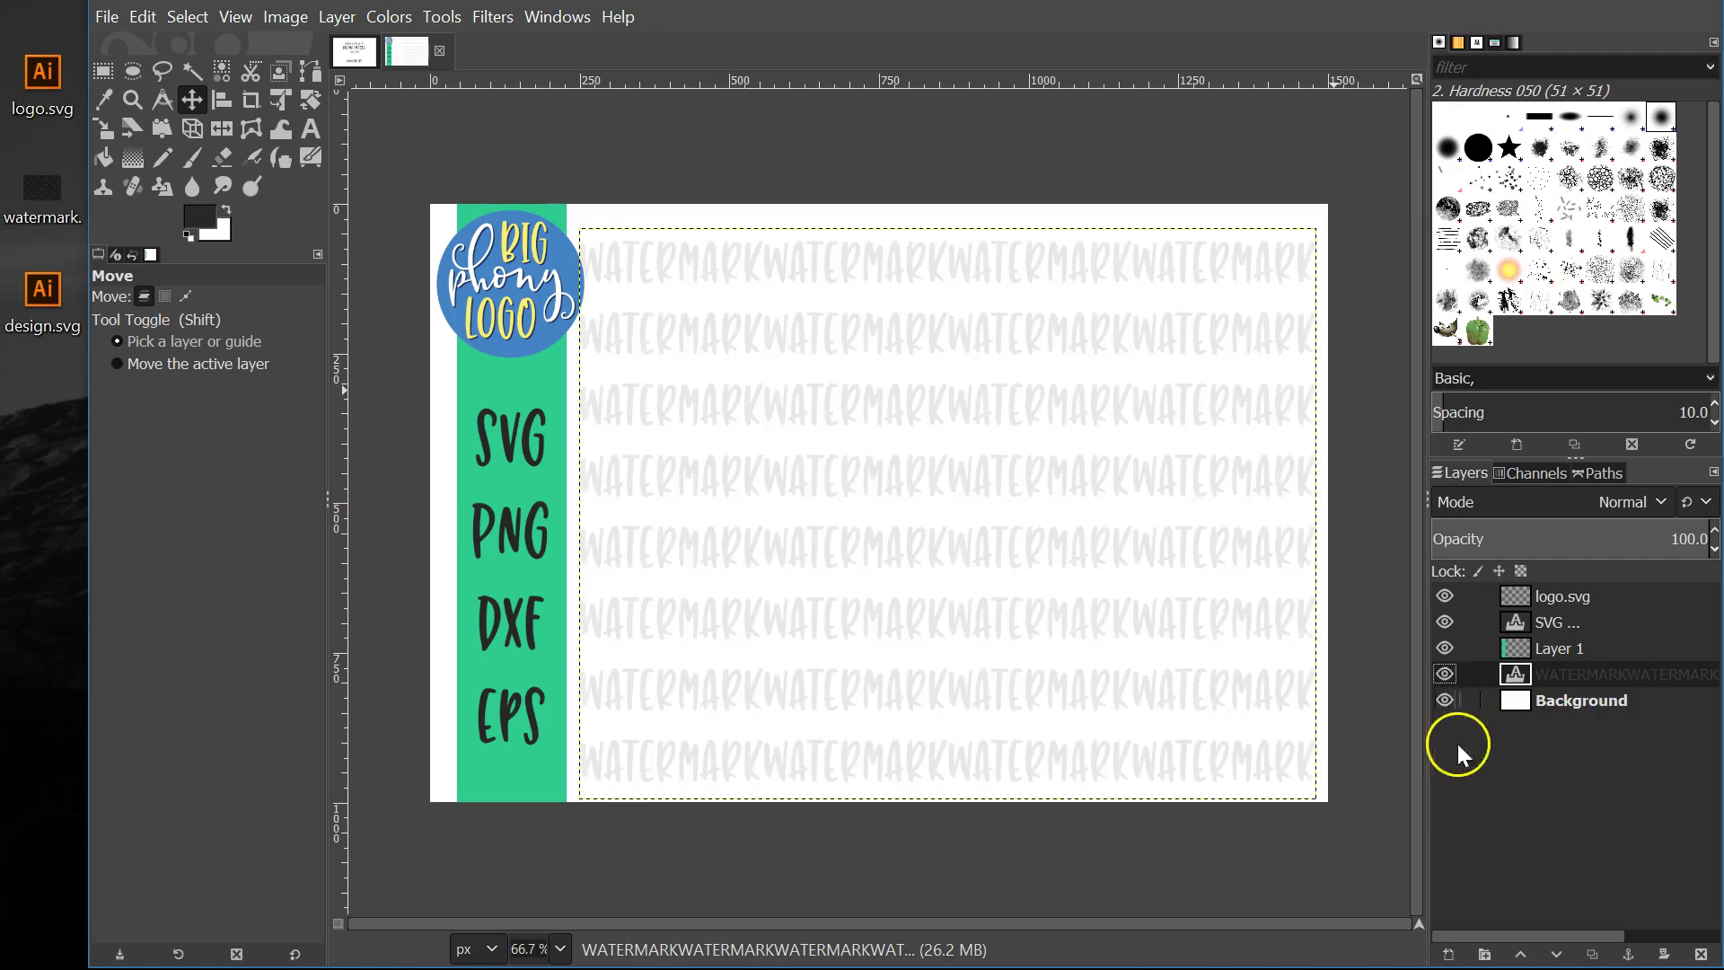
click(1445, 674)
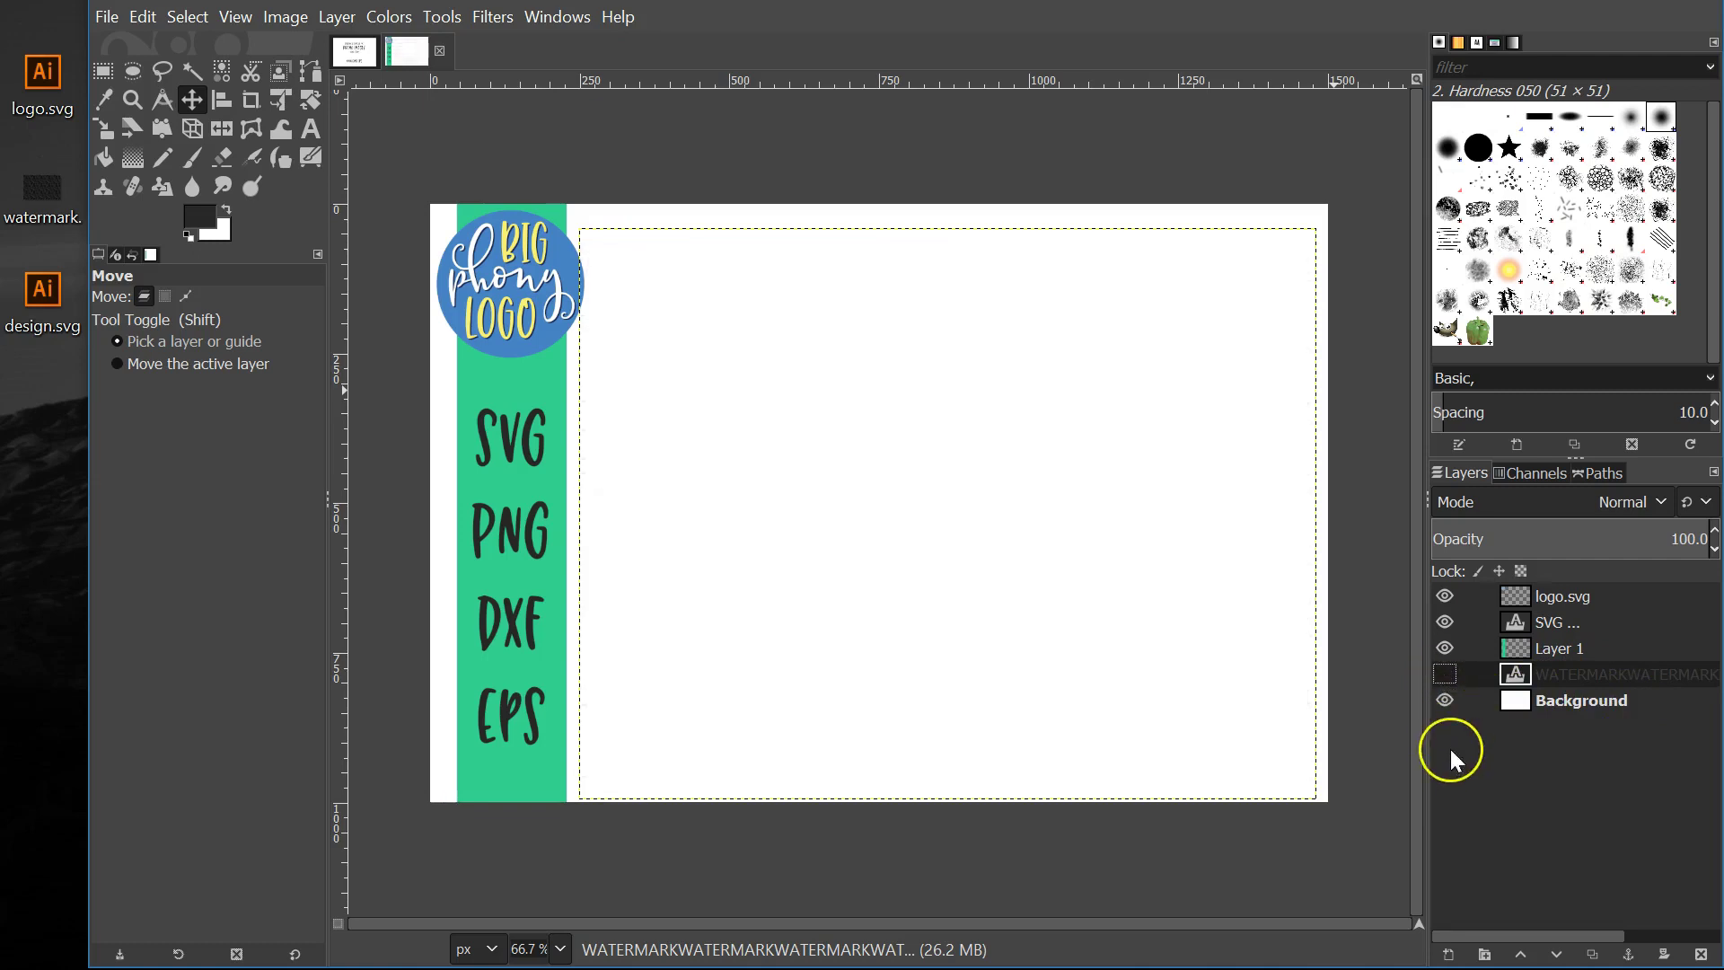
Add watermark.png from the desktop as a new layer directly above the WATERMARK text layer
click(31, 186)
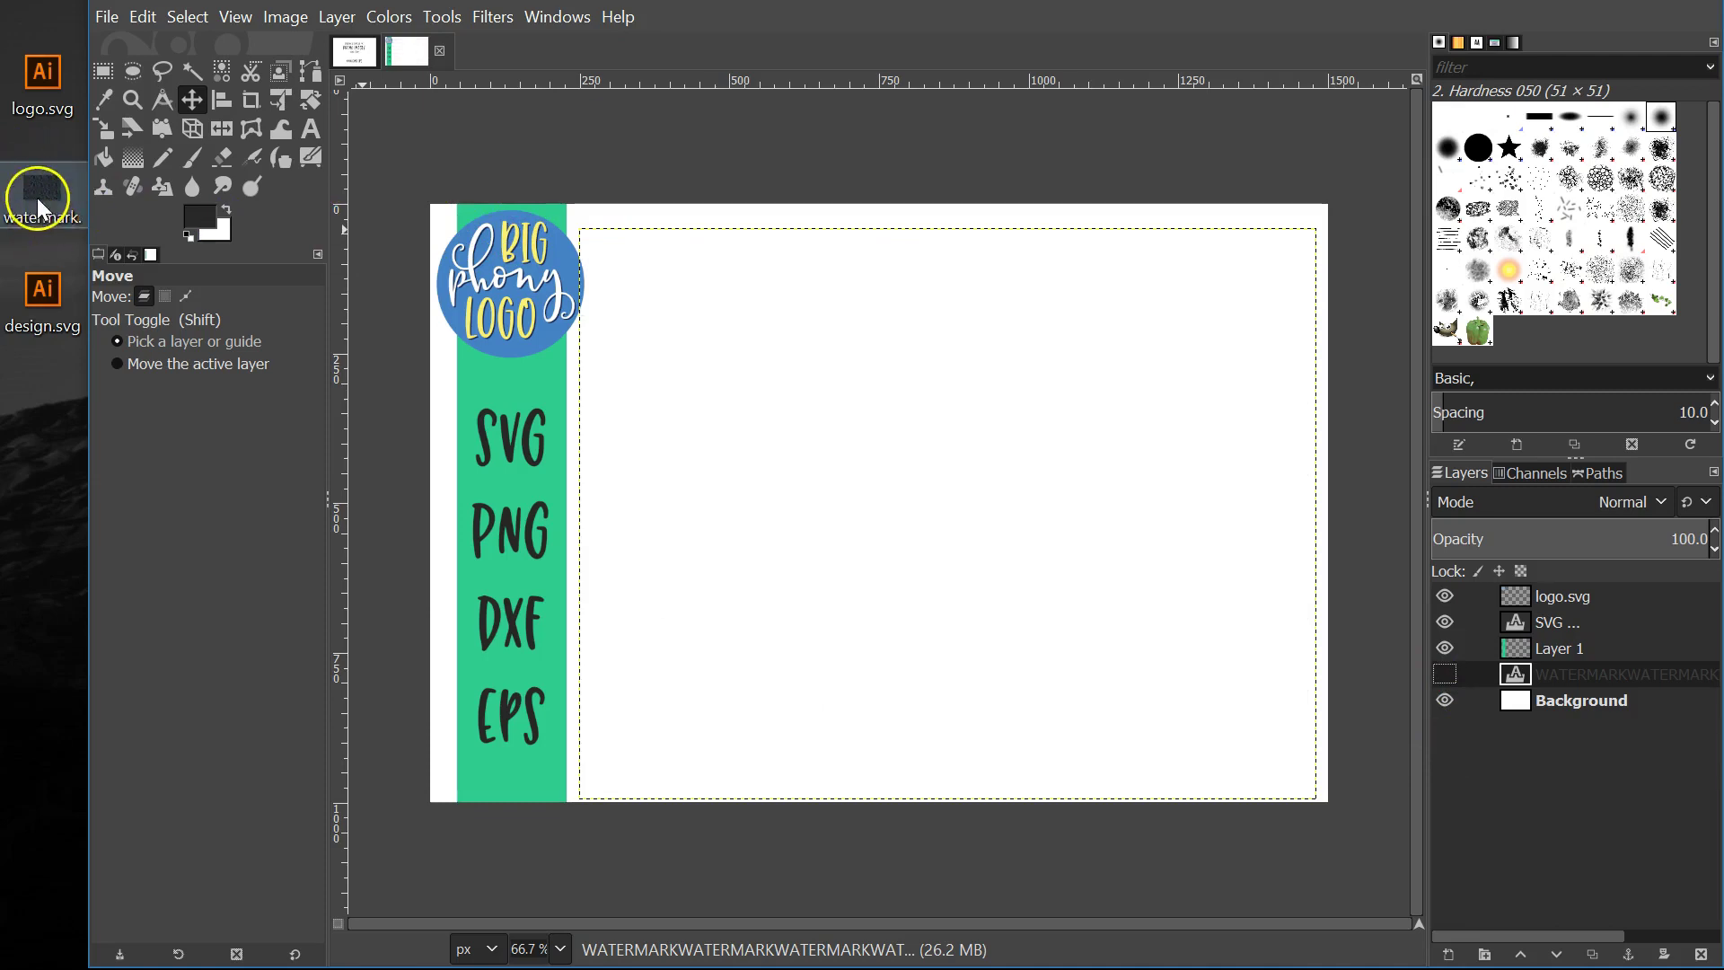
click(38, 214)
drag(36, 191, 967, 435)
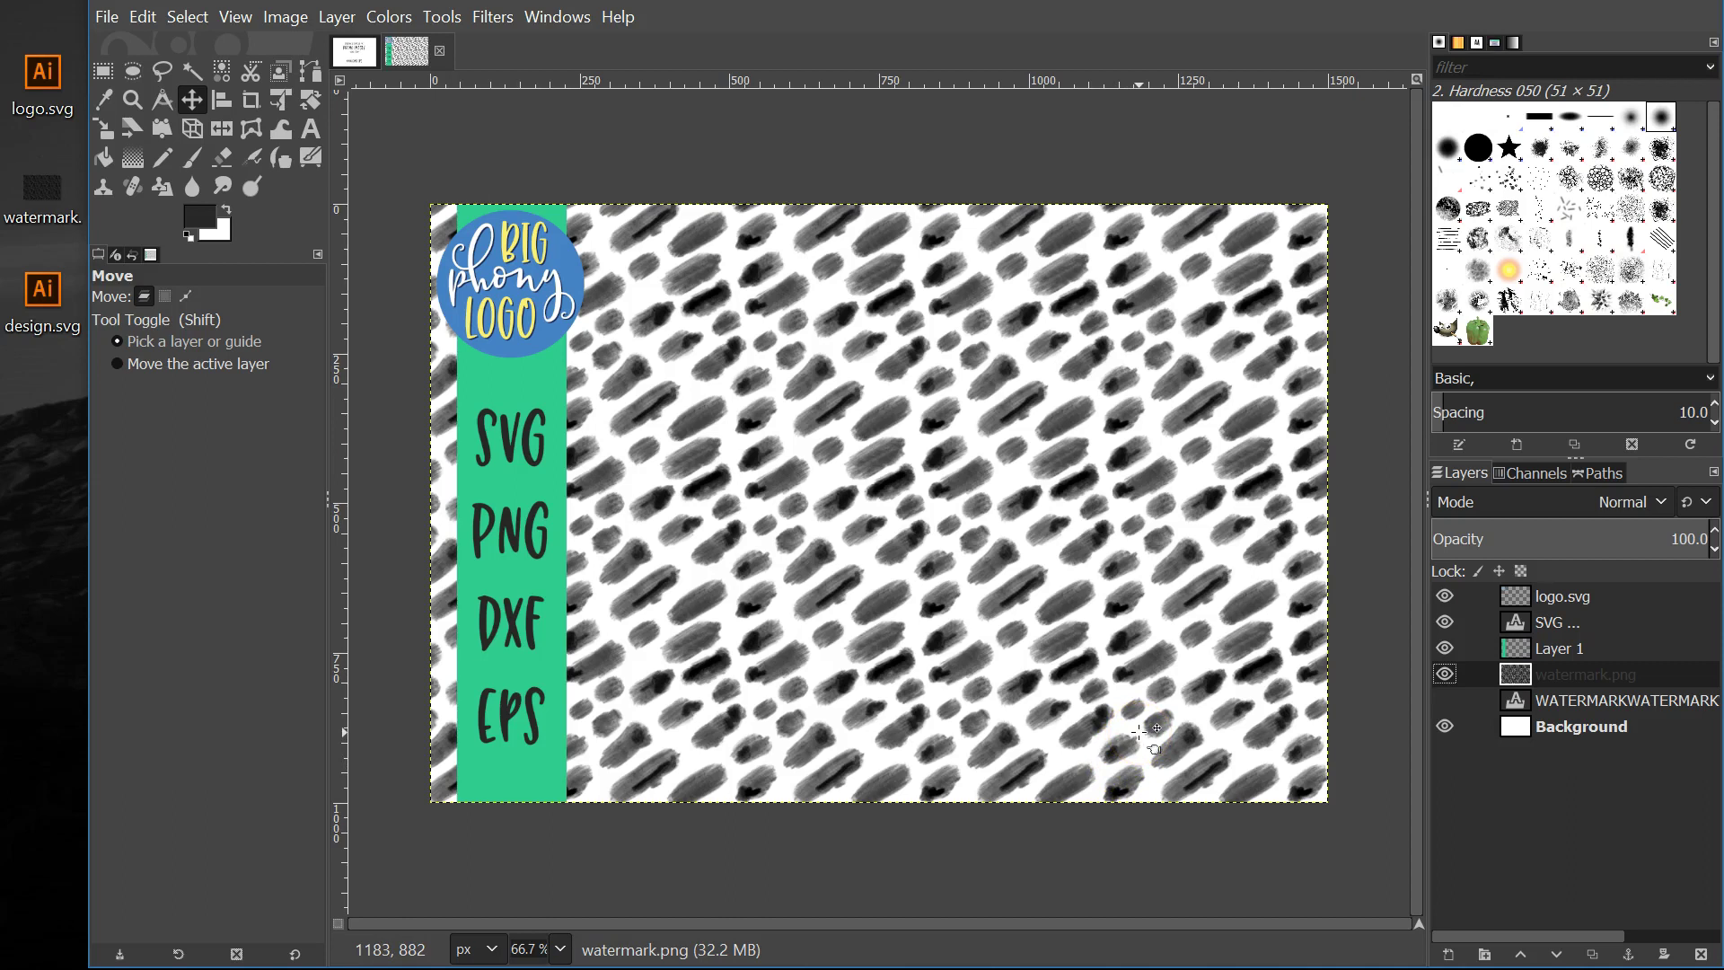
Reduce the opacity of the watermark.png layer to 25
click(1716, 549)
click(1717, 549)
click(1716, 550)
click(1716, 550)
click(1717, 550)
click(1716, 550)
drag(1716, 550, 1717, 551)
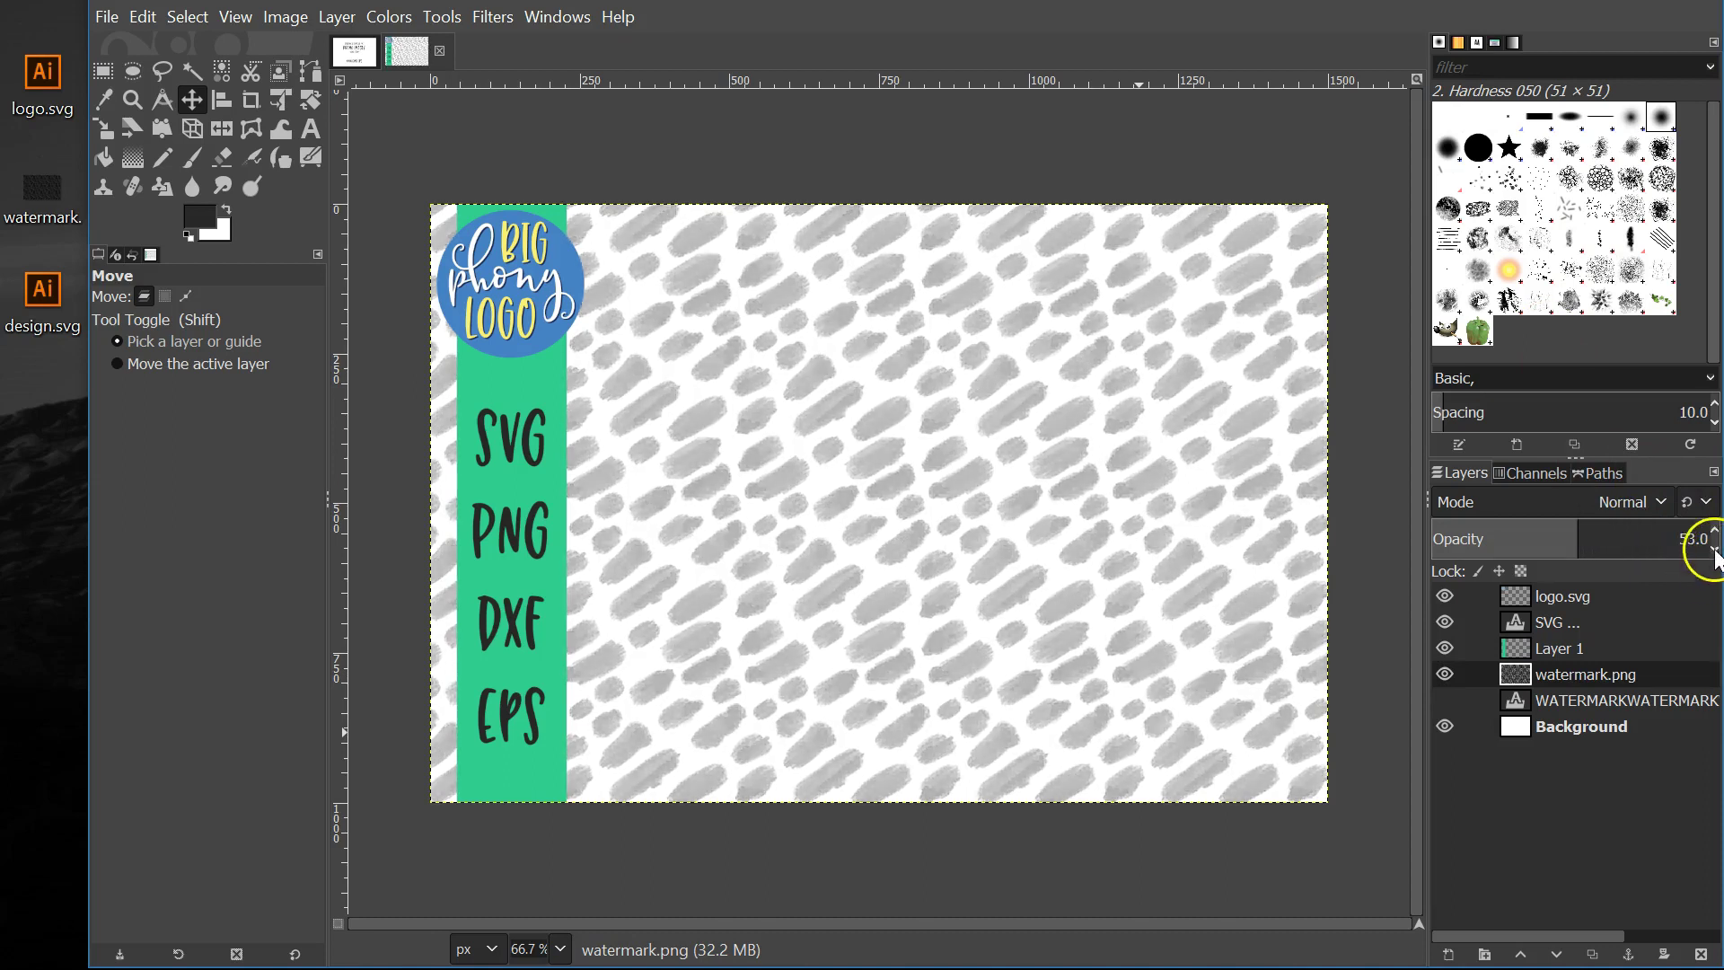
click(1717, 552)
click(1716, 551)
drag(1716, 552, 1716, 552)
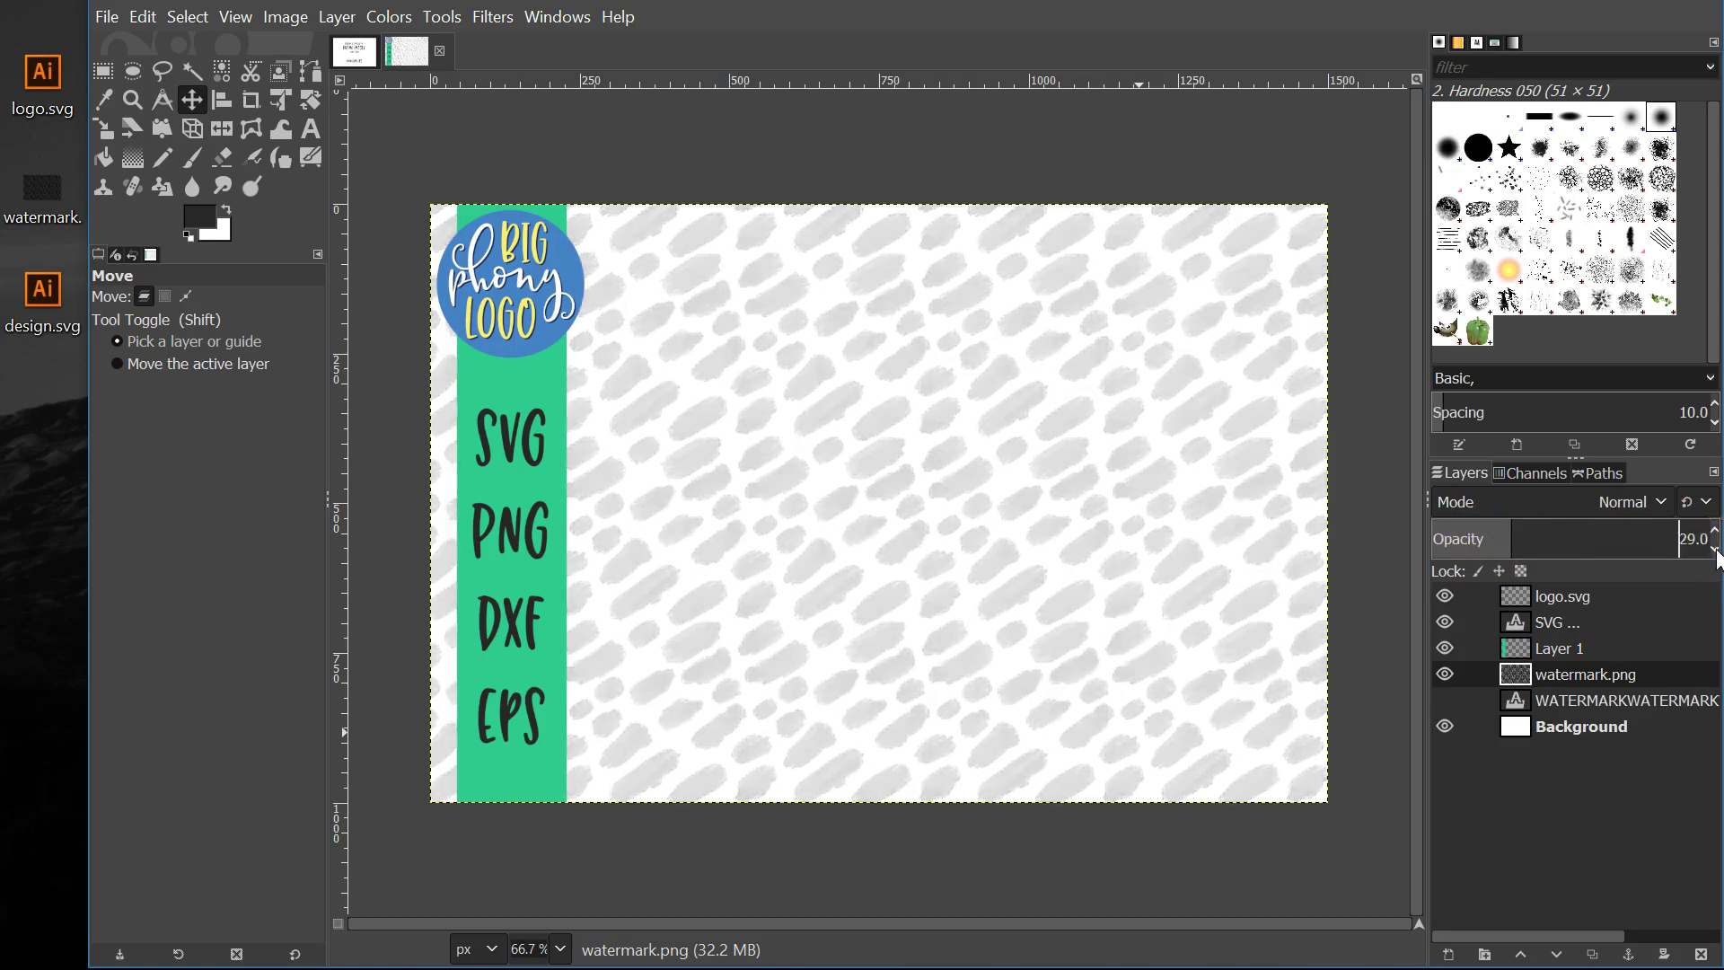
double_click(1690, 539)
text(25)
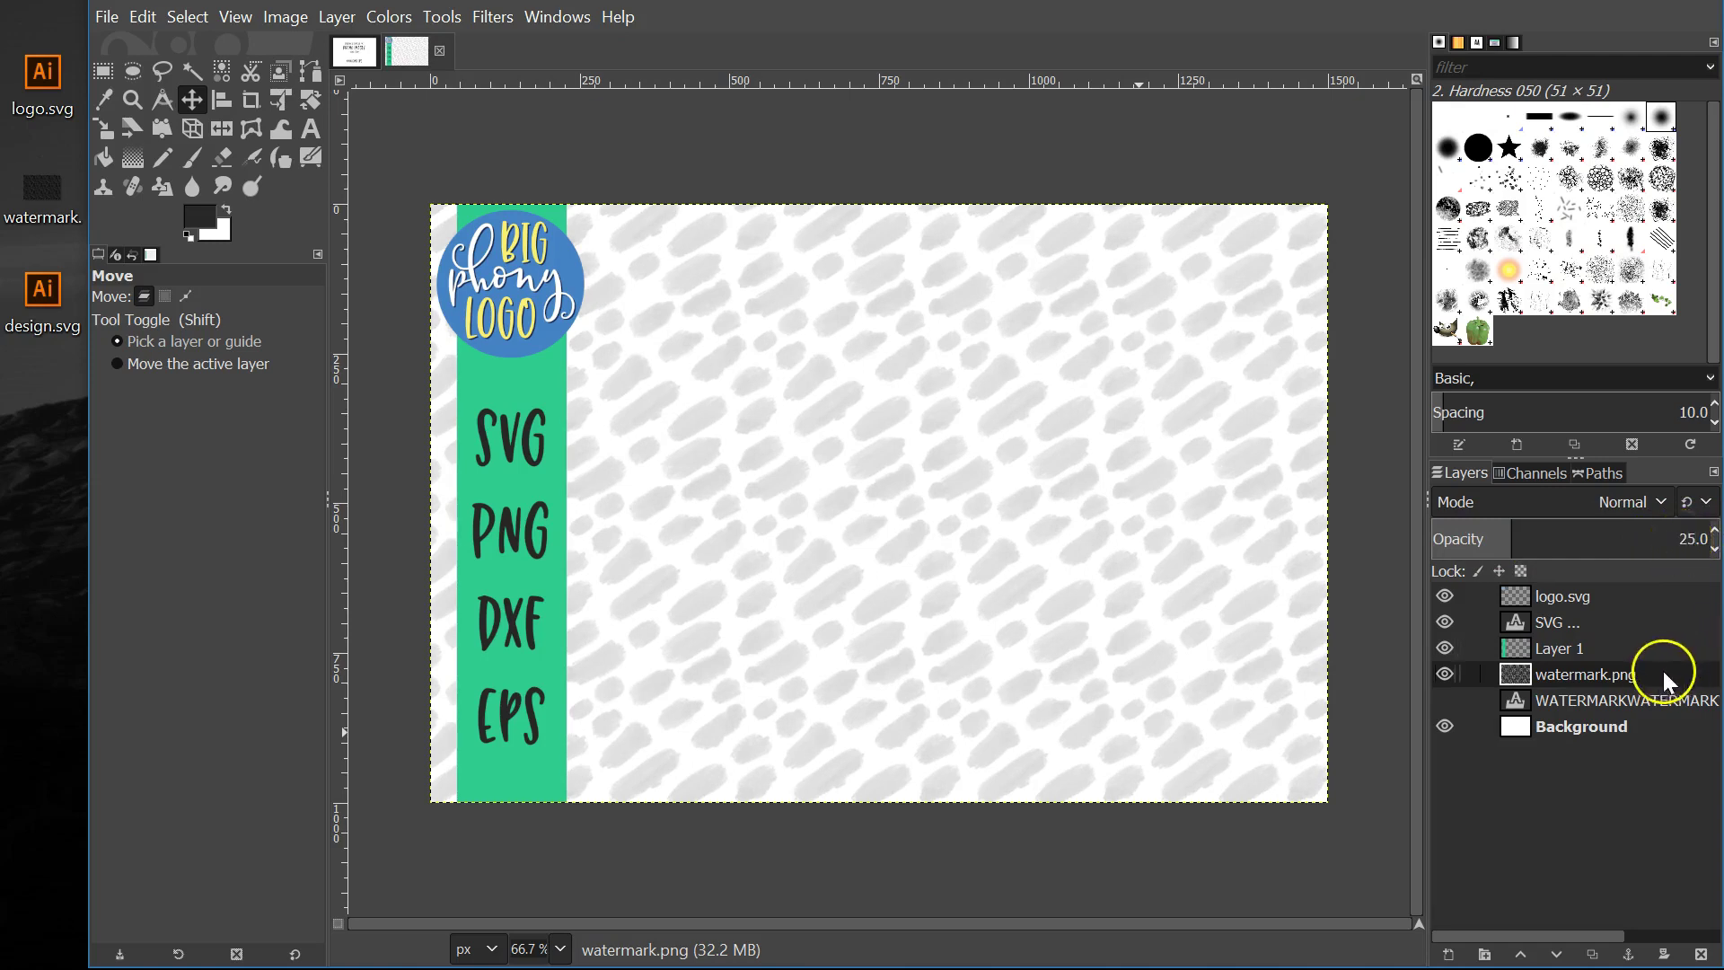
key(Tab)
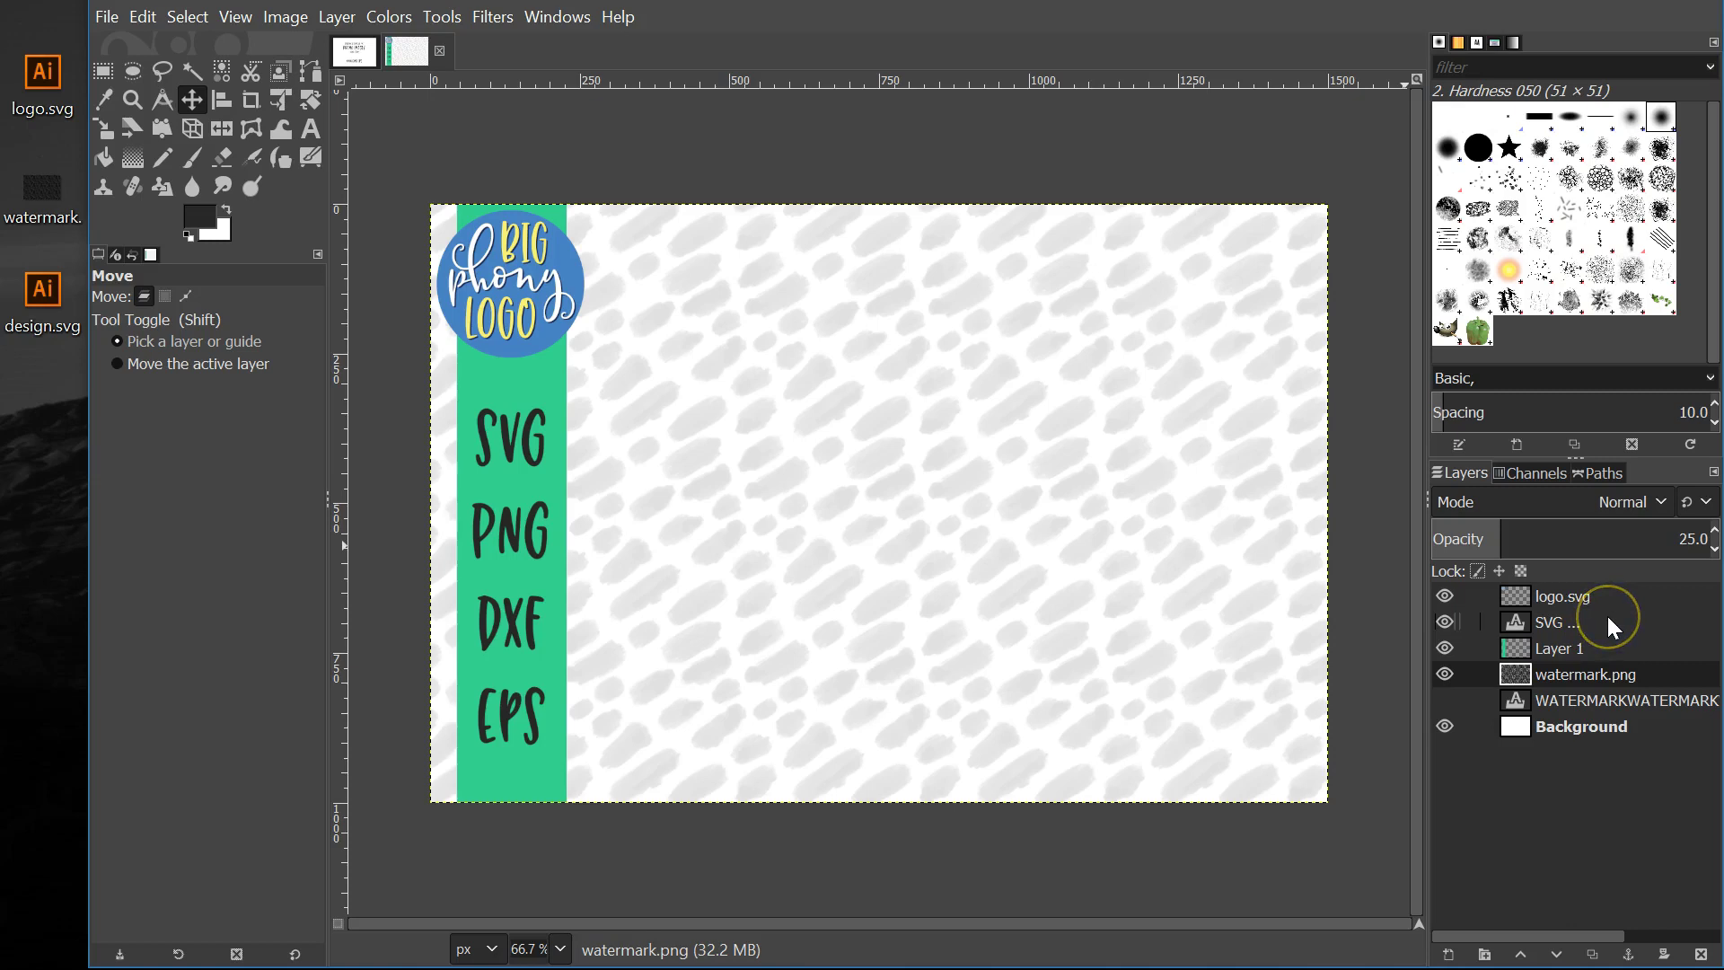
Save the image as Shop-Template.xcf in the Desktop folder
click(107, 17)
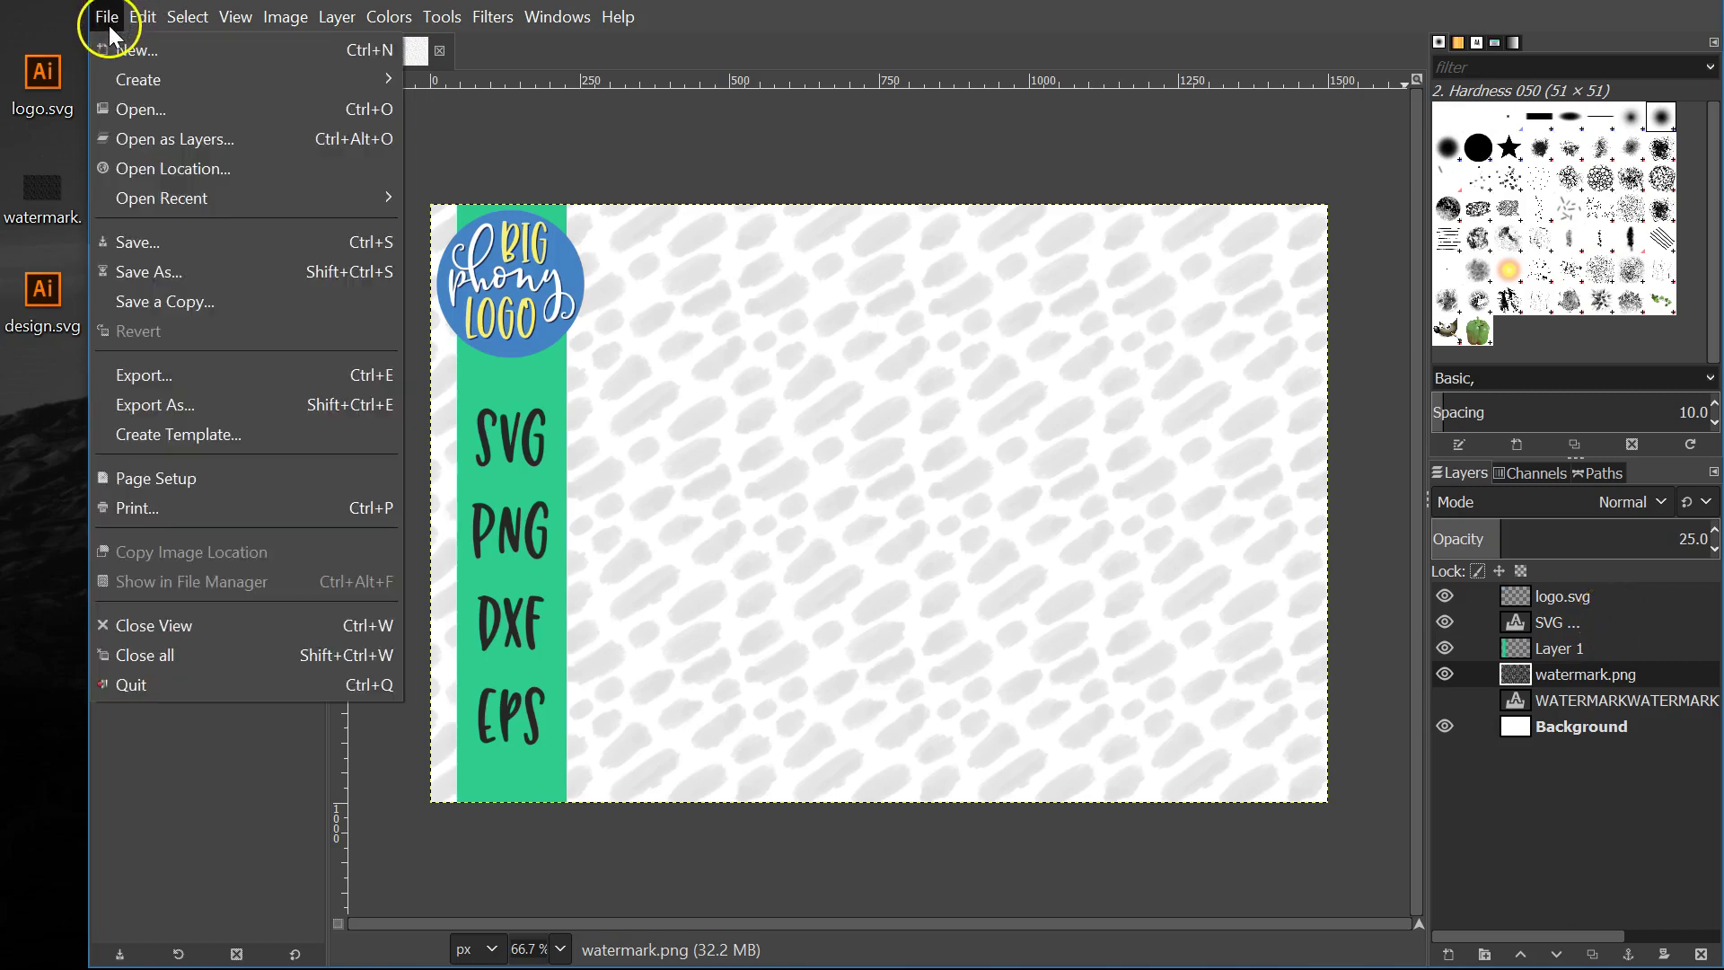
click(185, 274)
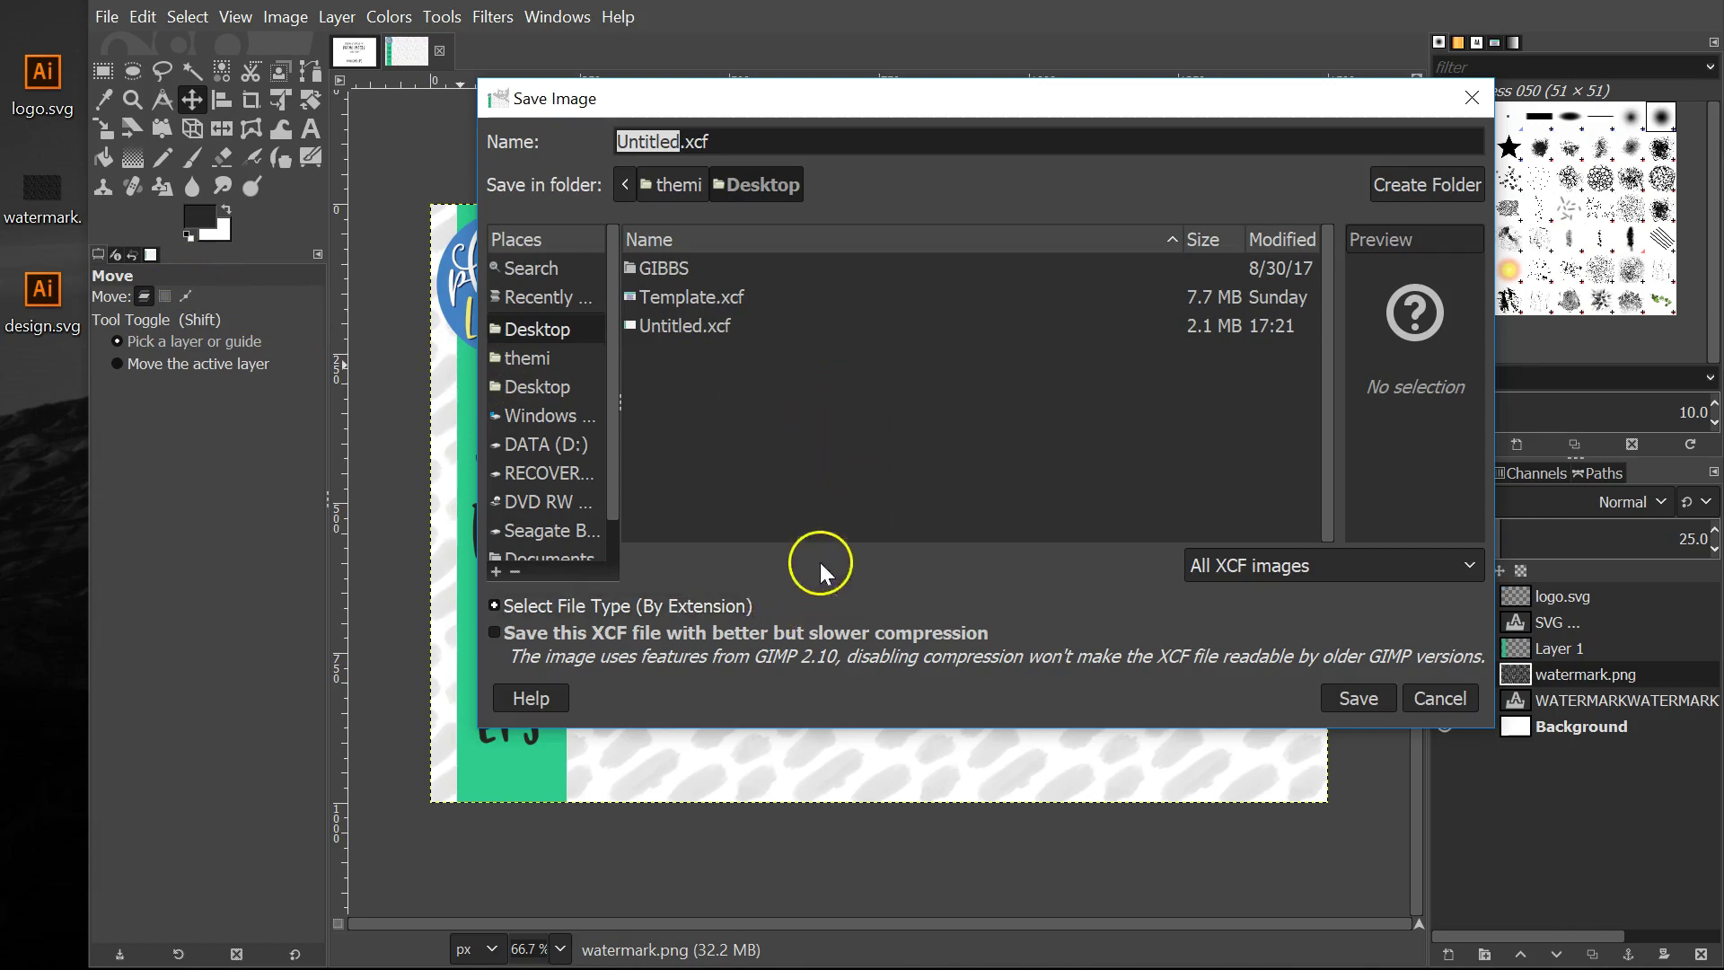
click(669, 141)
double_click(669, 141)
text(Shop-Template)
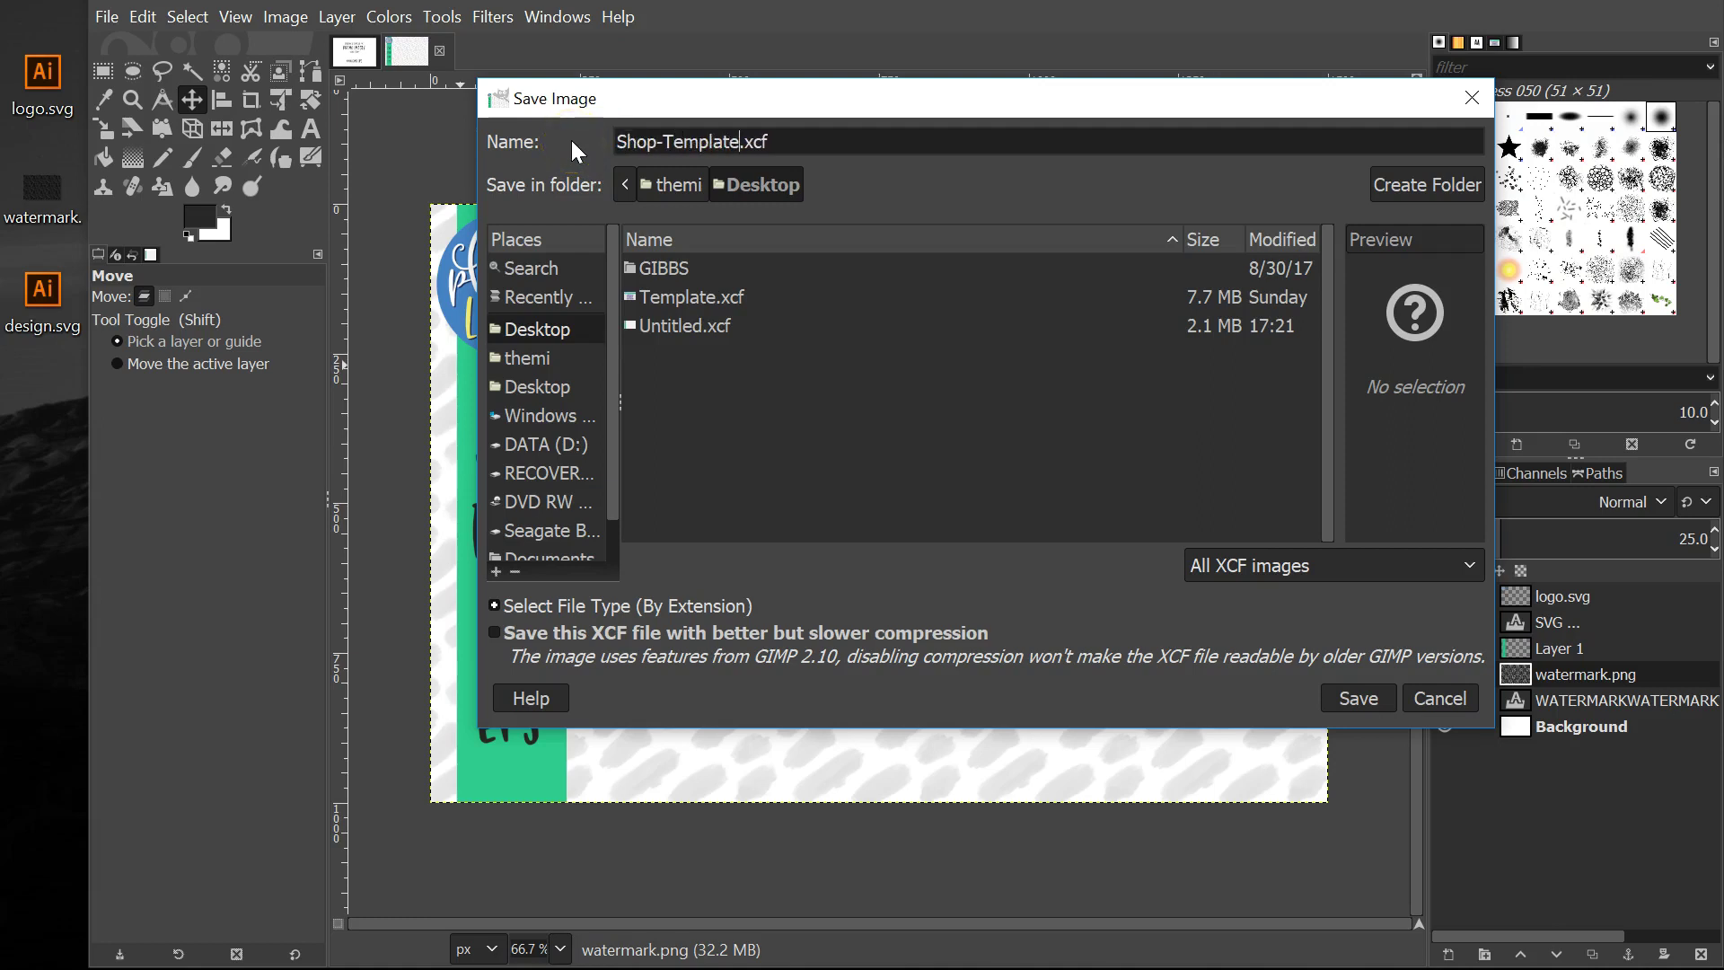
double_click(753, 140)
click(816, 144)
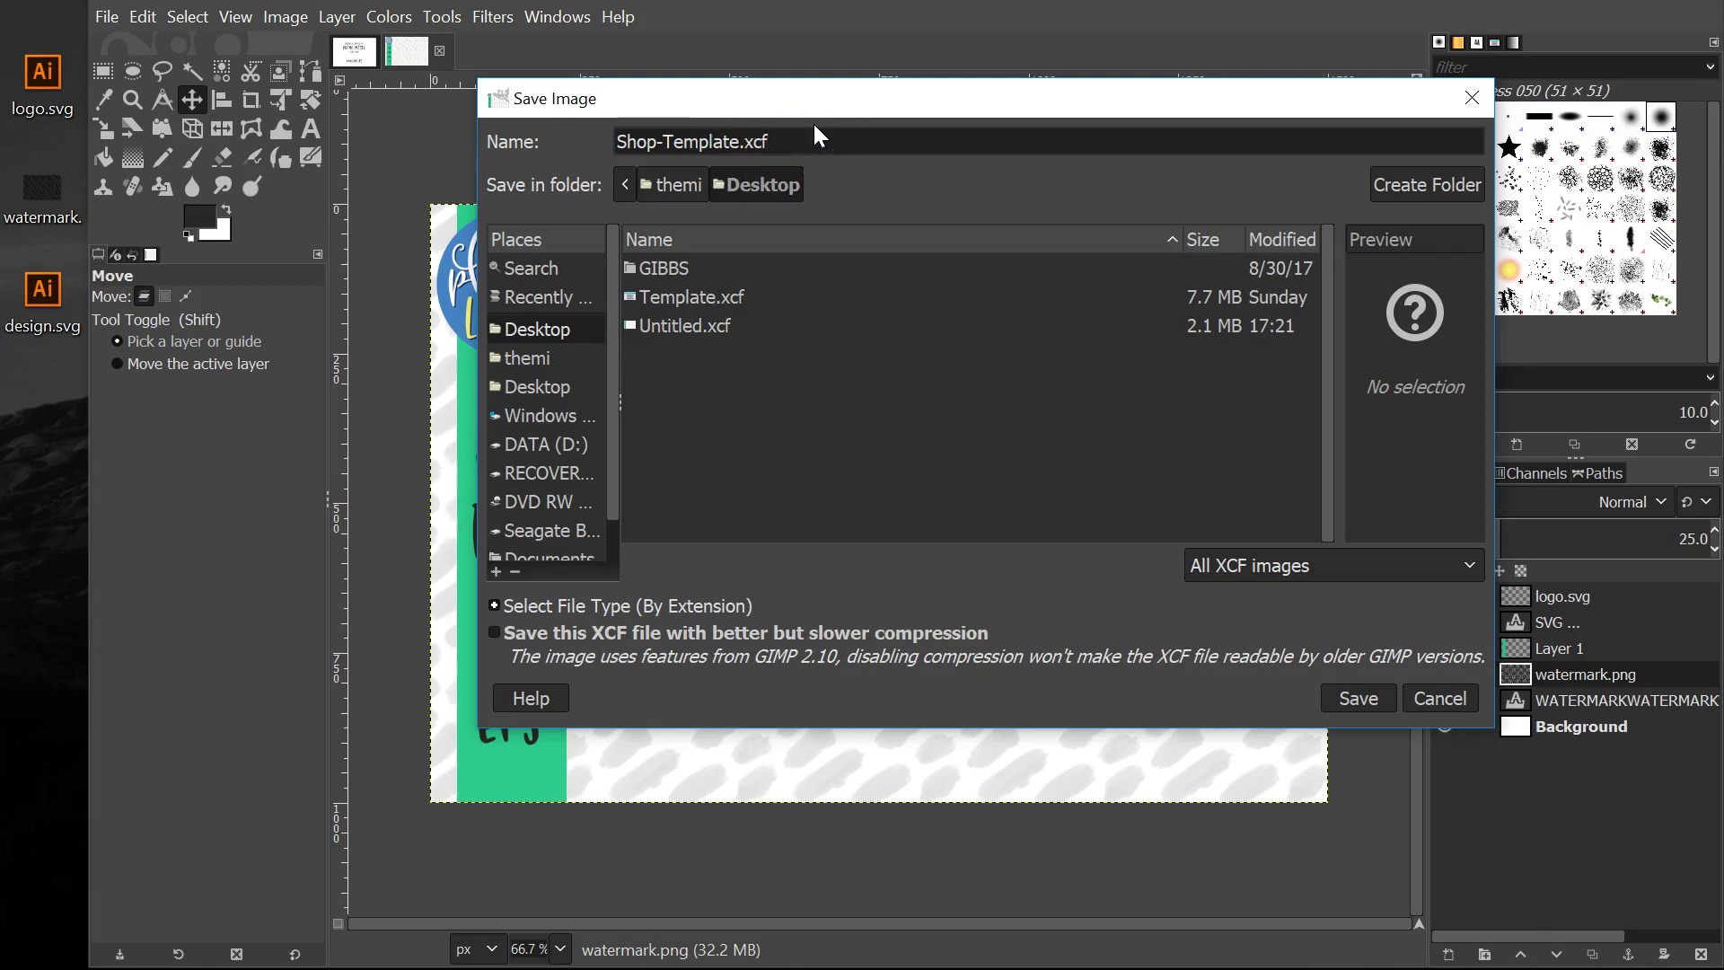
click(1359, 701)
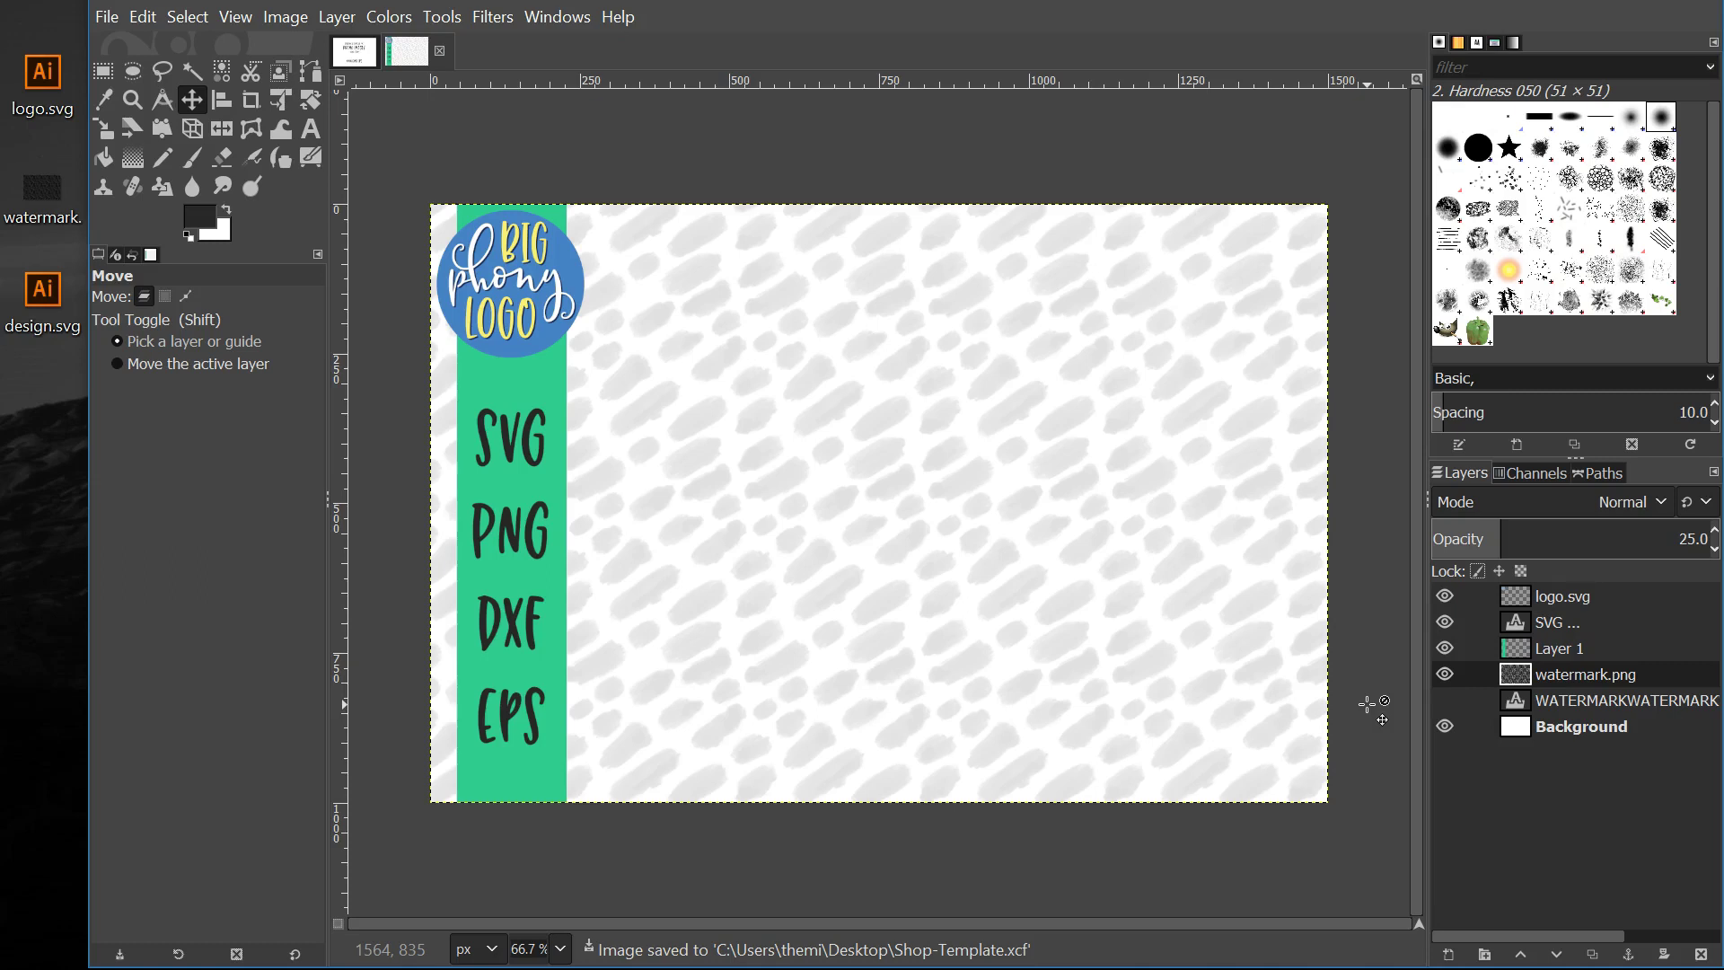
Import design.svg from the desktop as a new layer 900 px wide and center it in the area beside the green strip
click(47, 315)
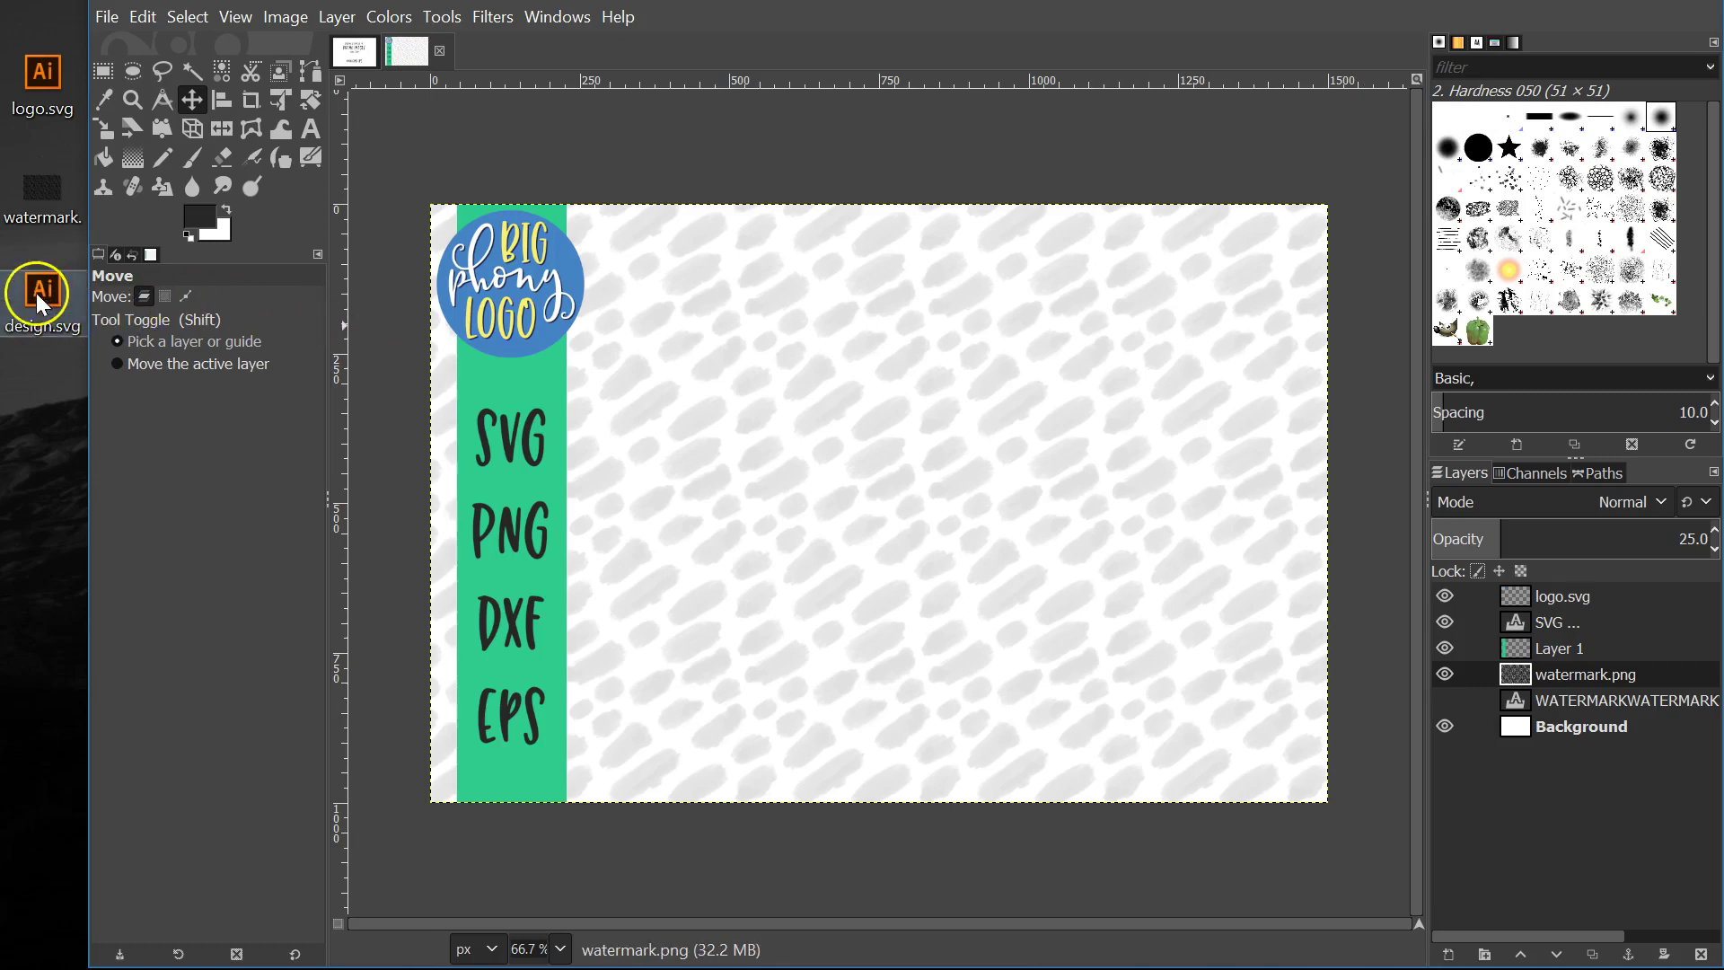
click(880, 539)
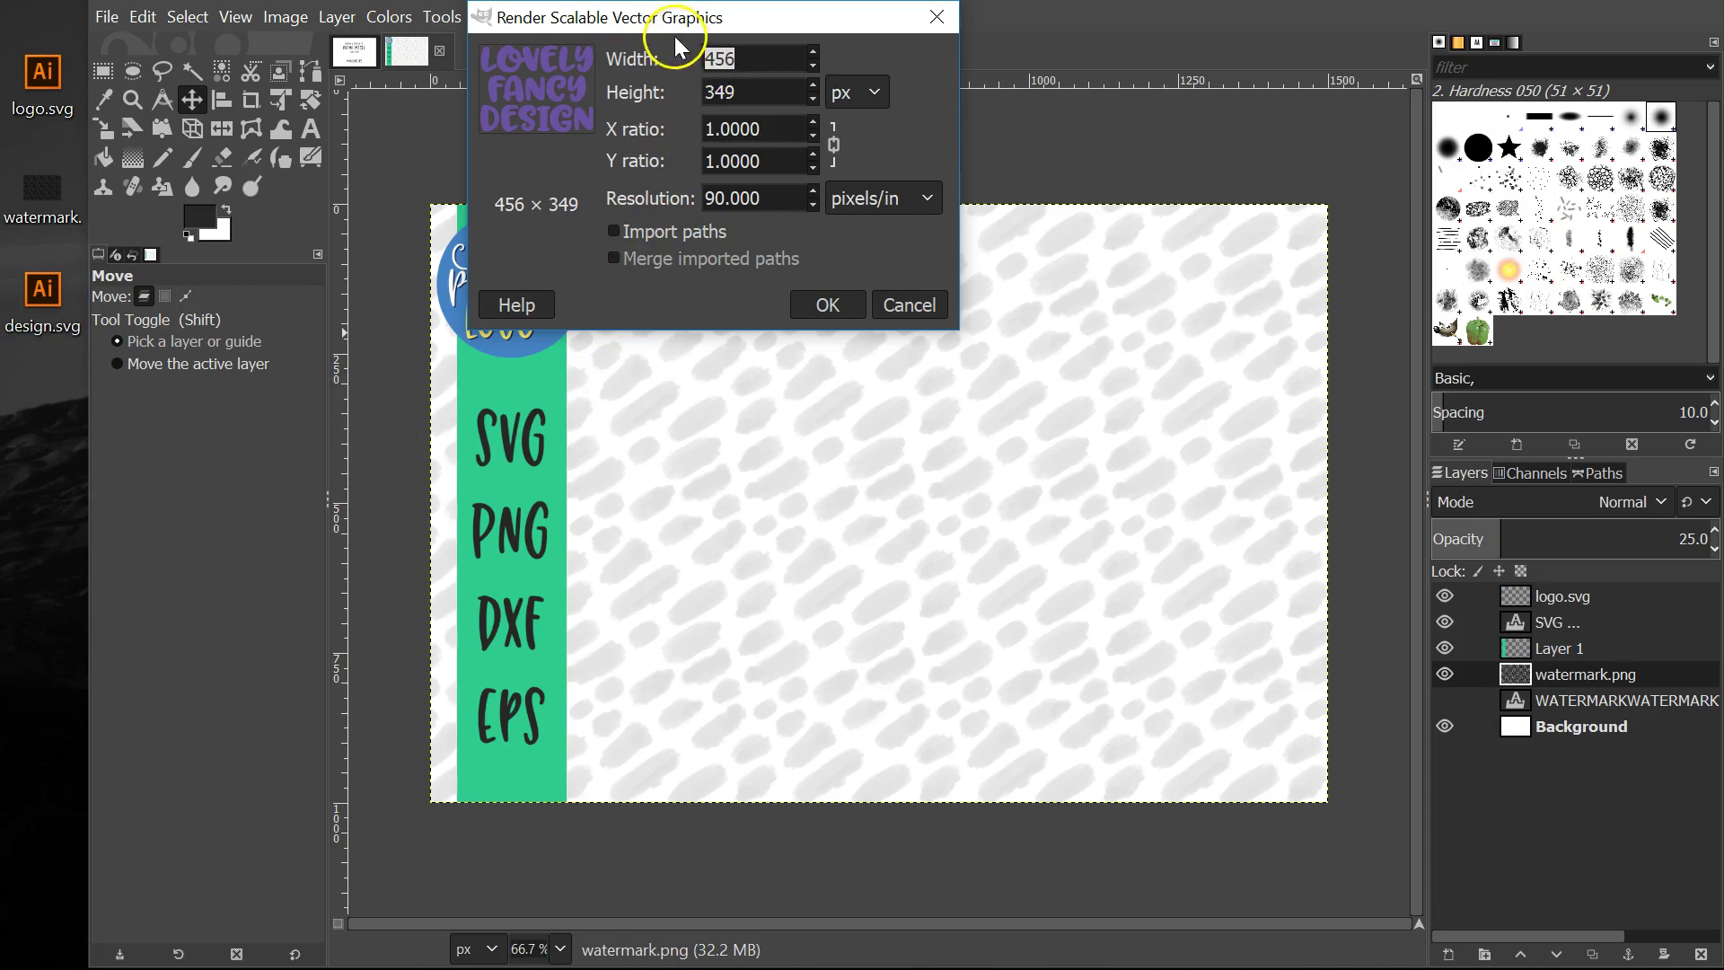
drag(654, 23, 822, 385)
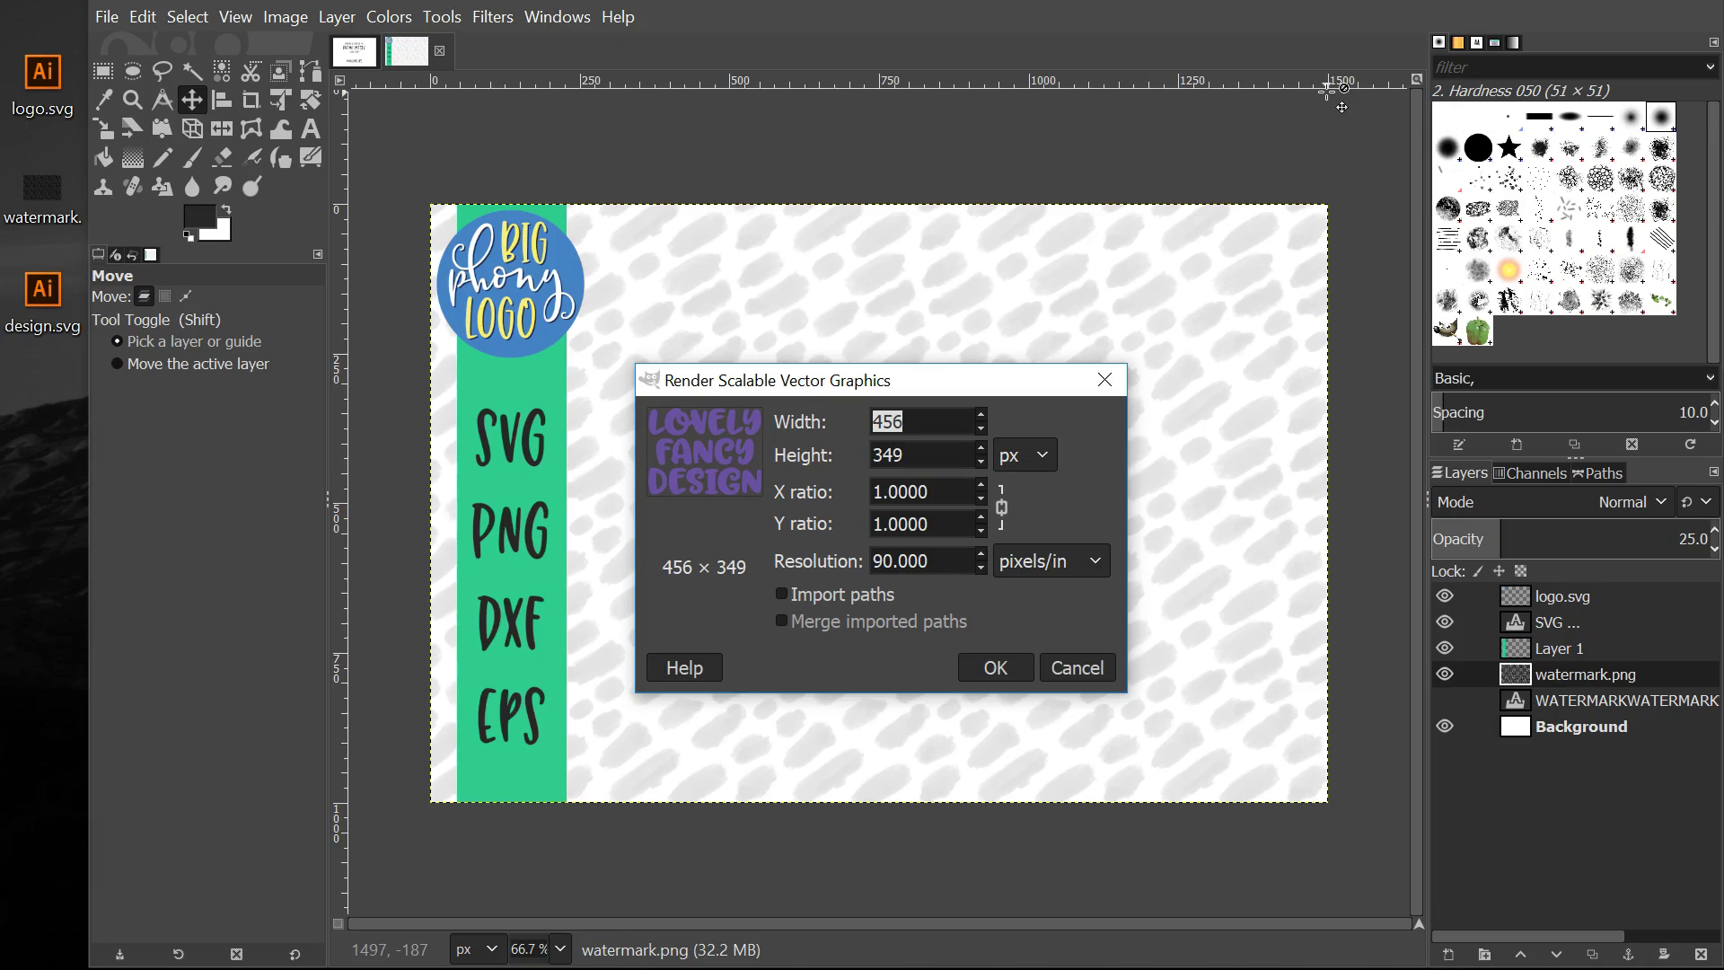
text(900)
key(Tab)
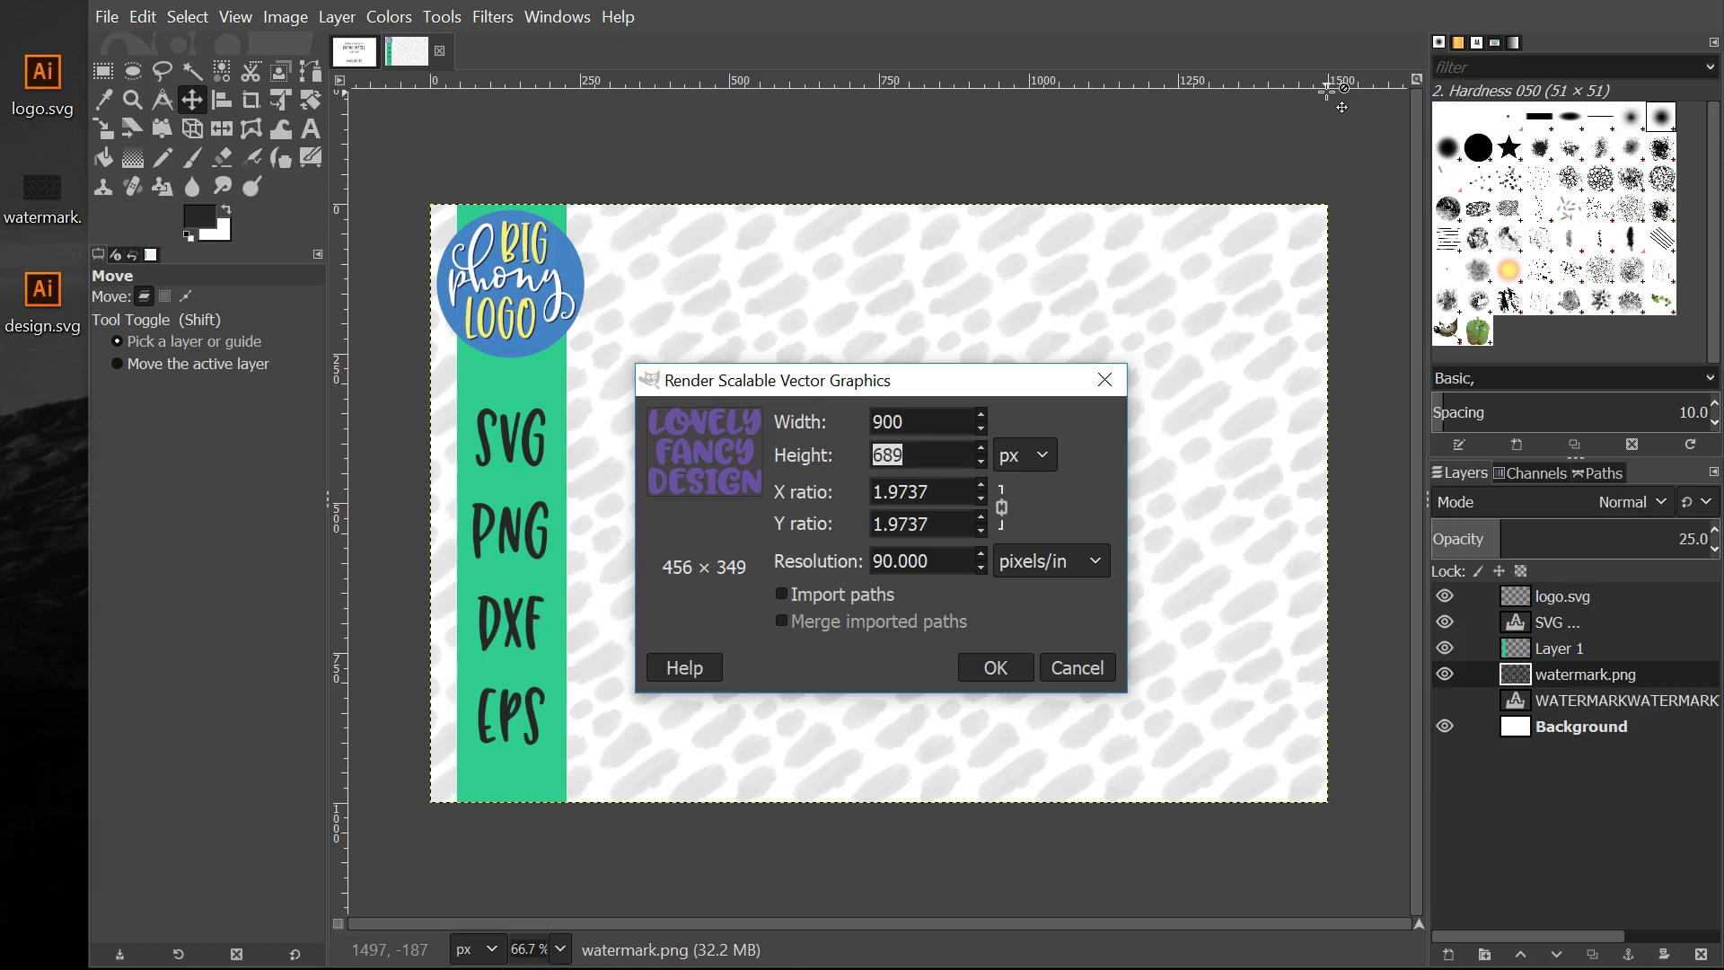
click(982, 661)
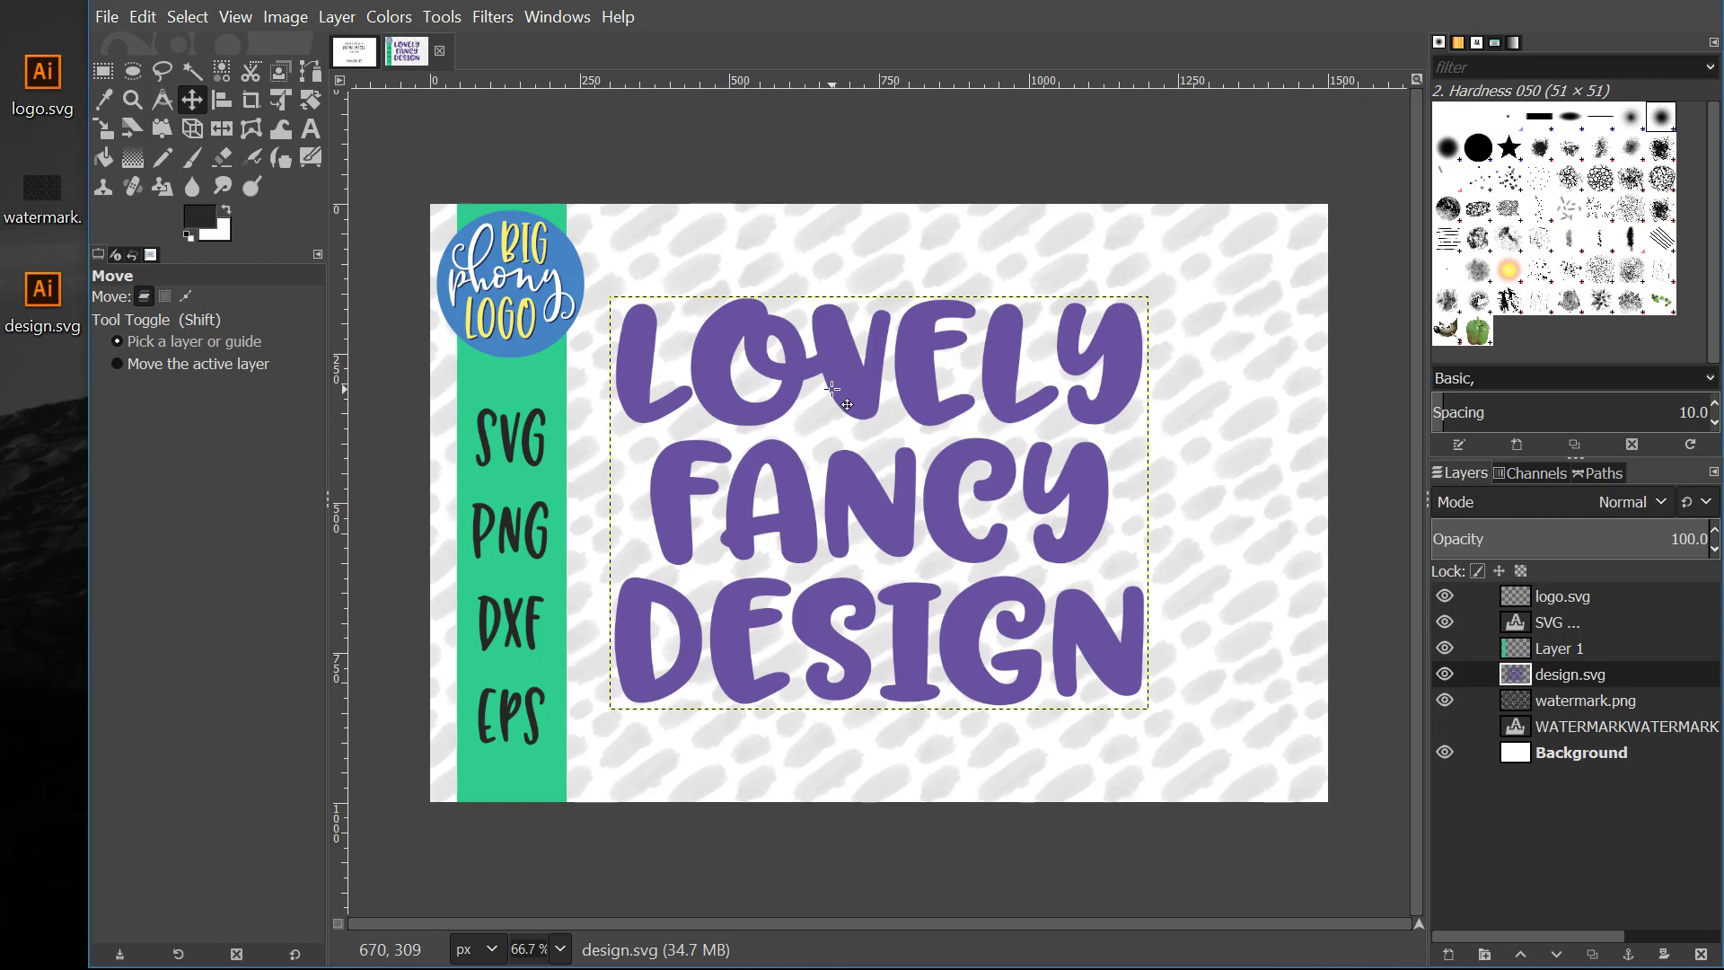
drag(852, 377, 908, 377)
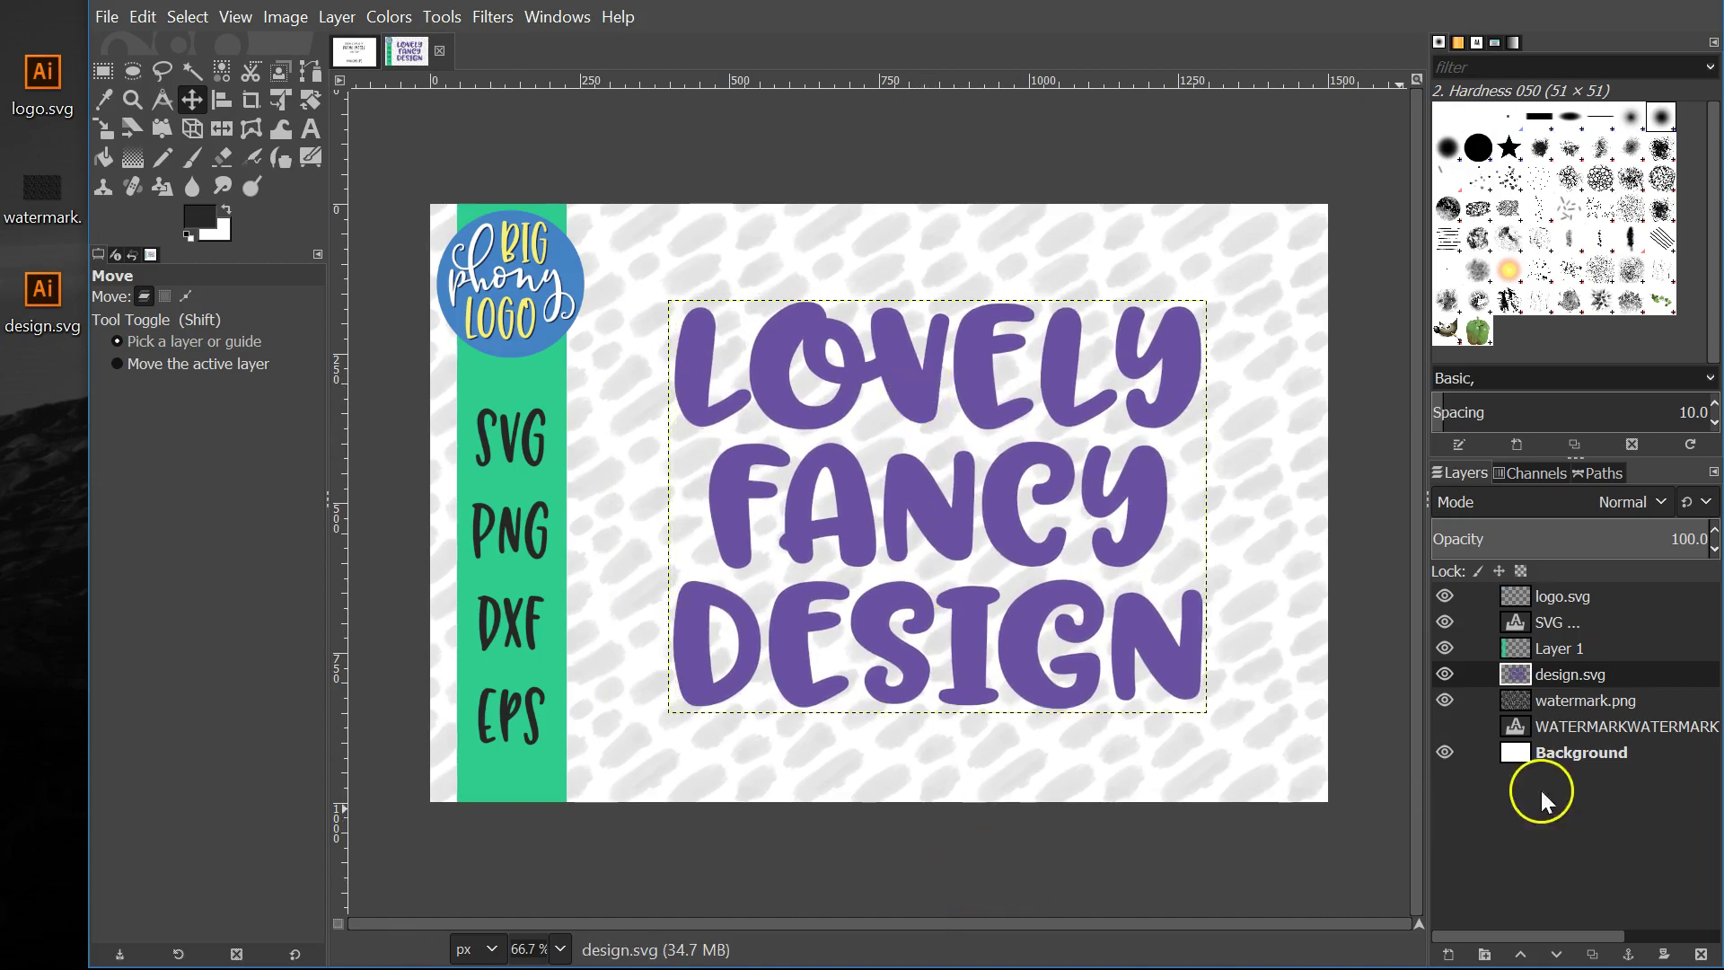
Move the watermark.png layer above the design.svg layer so the brush pattern overlays the design
click(1575, 757)
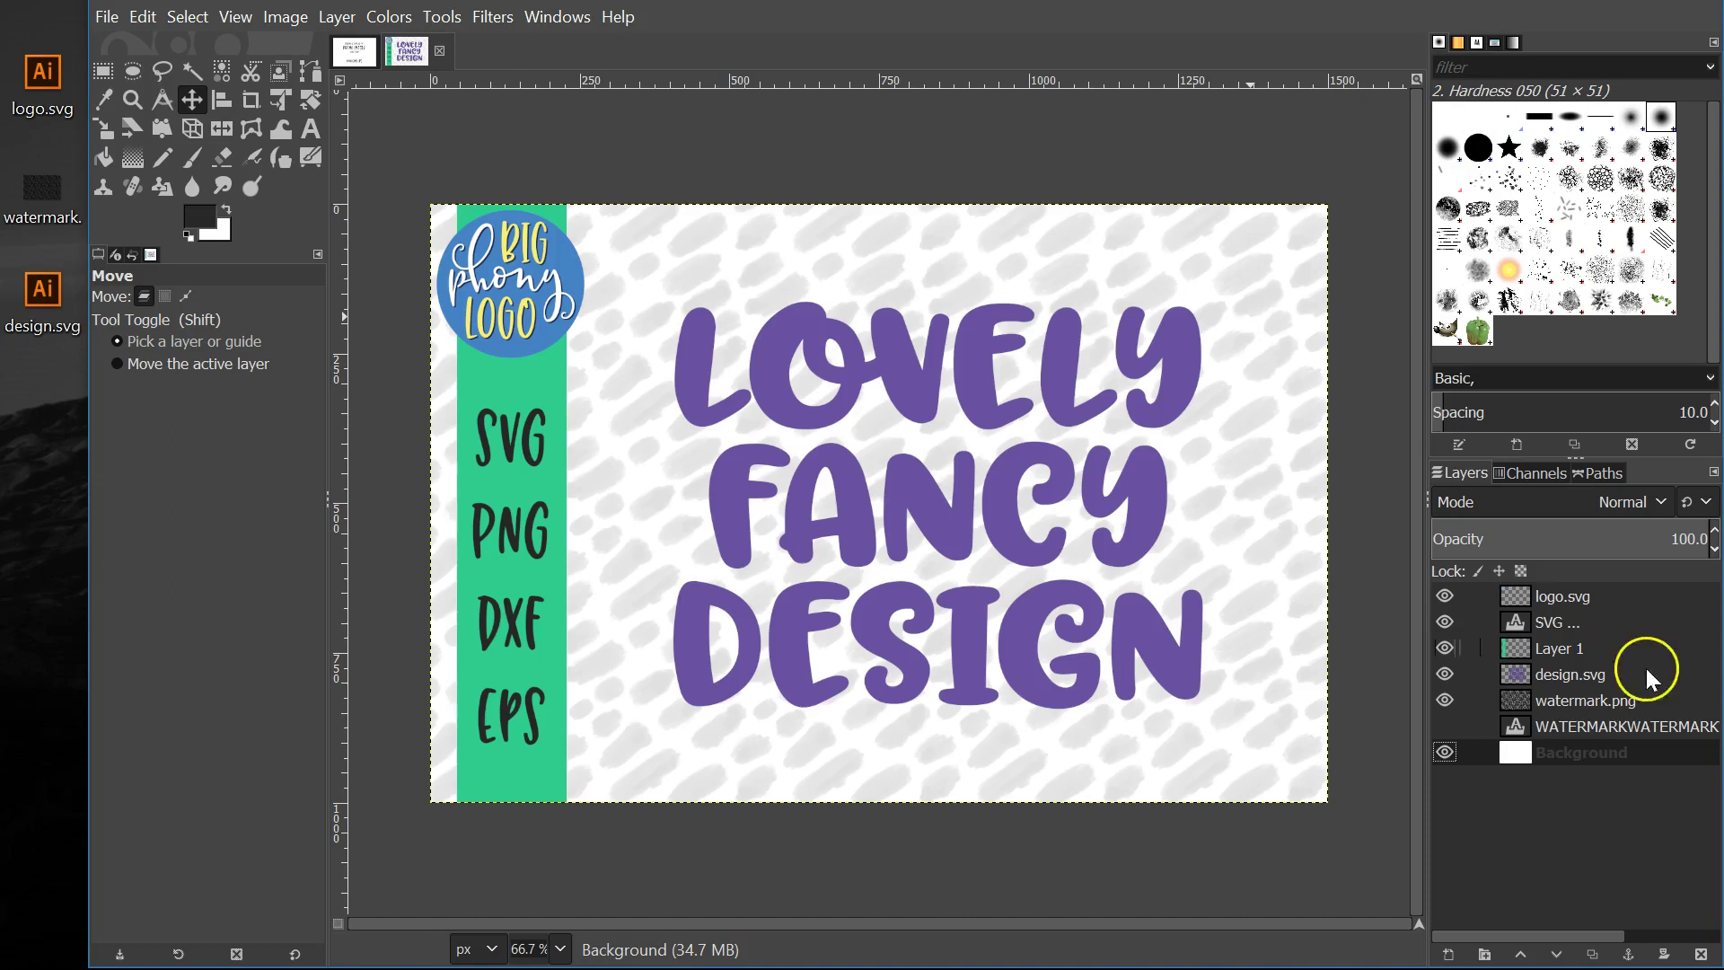
click(1585, 701)
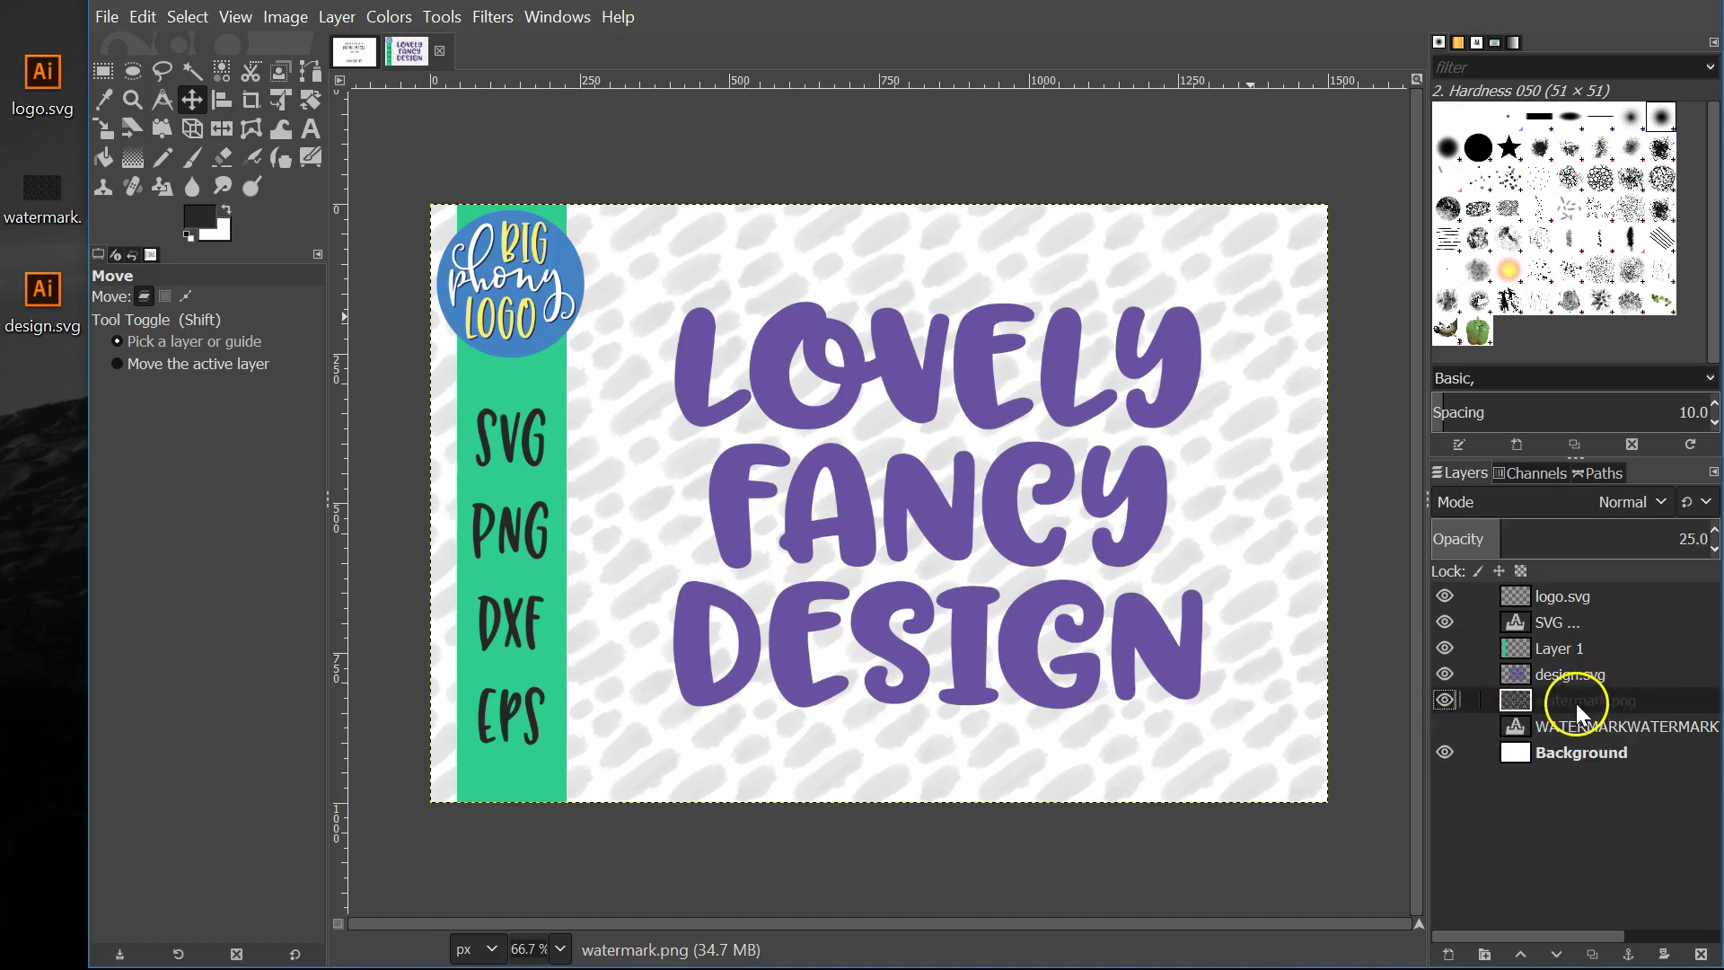
drag(1575, 701, 1509, 686)
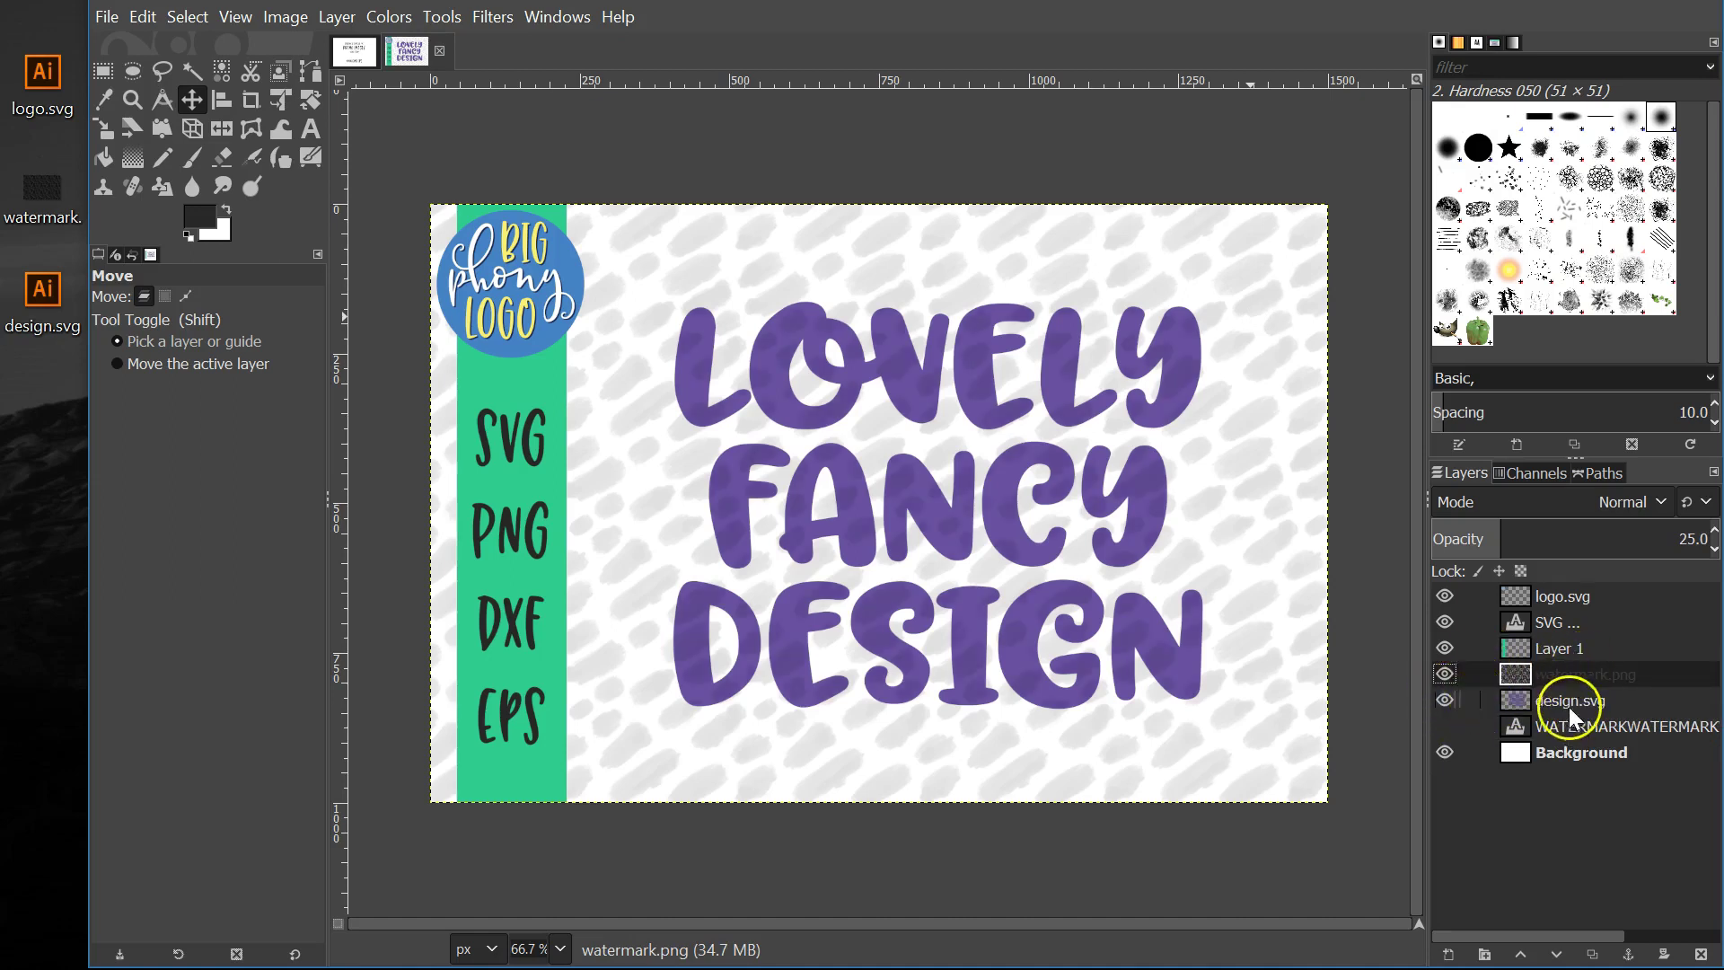
Show the WATERMARK text layer, hide watermark.png and move the text layer above both watermark.png and design.svg
click(1445, 727)
click(1444, 673)
drag(1581, 725, 1581, 662)
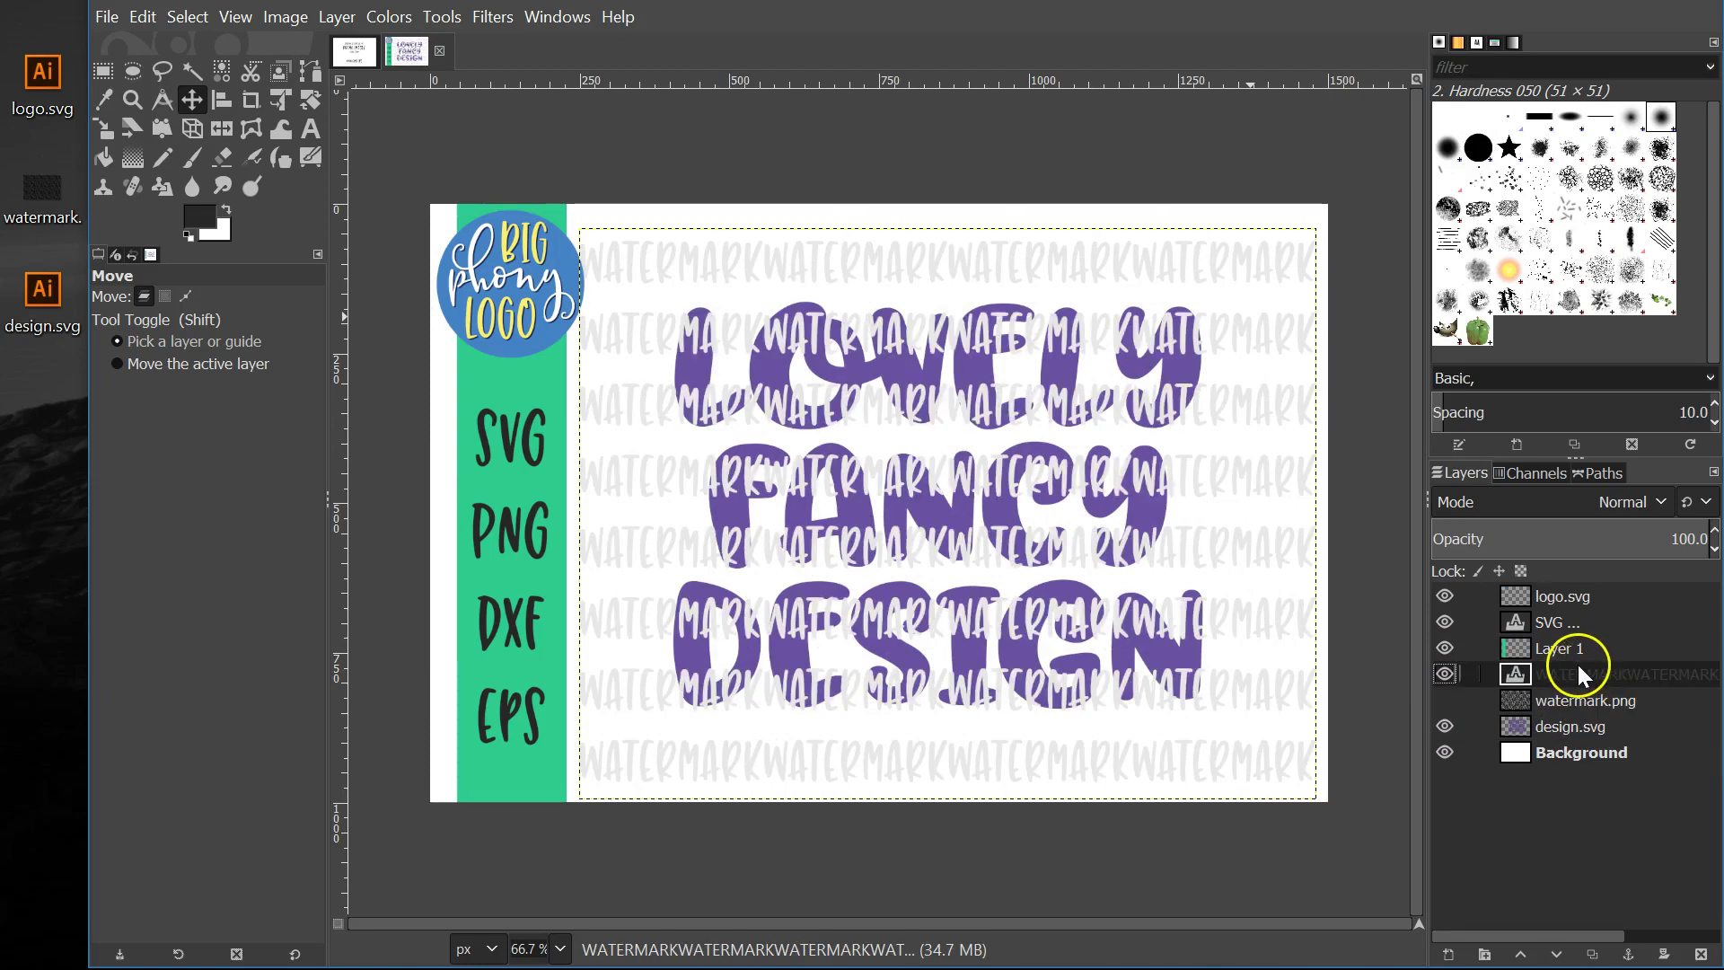
Reduce the opacity of the WATERMARK text layer to 20
click(1714, 549)
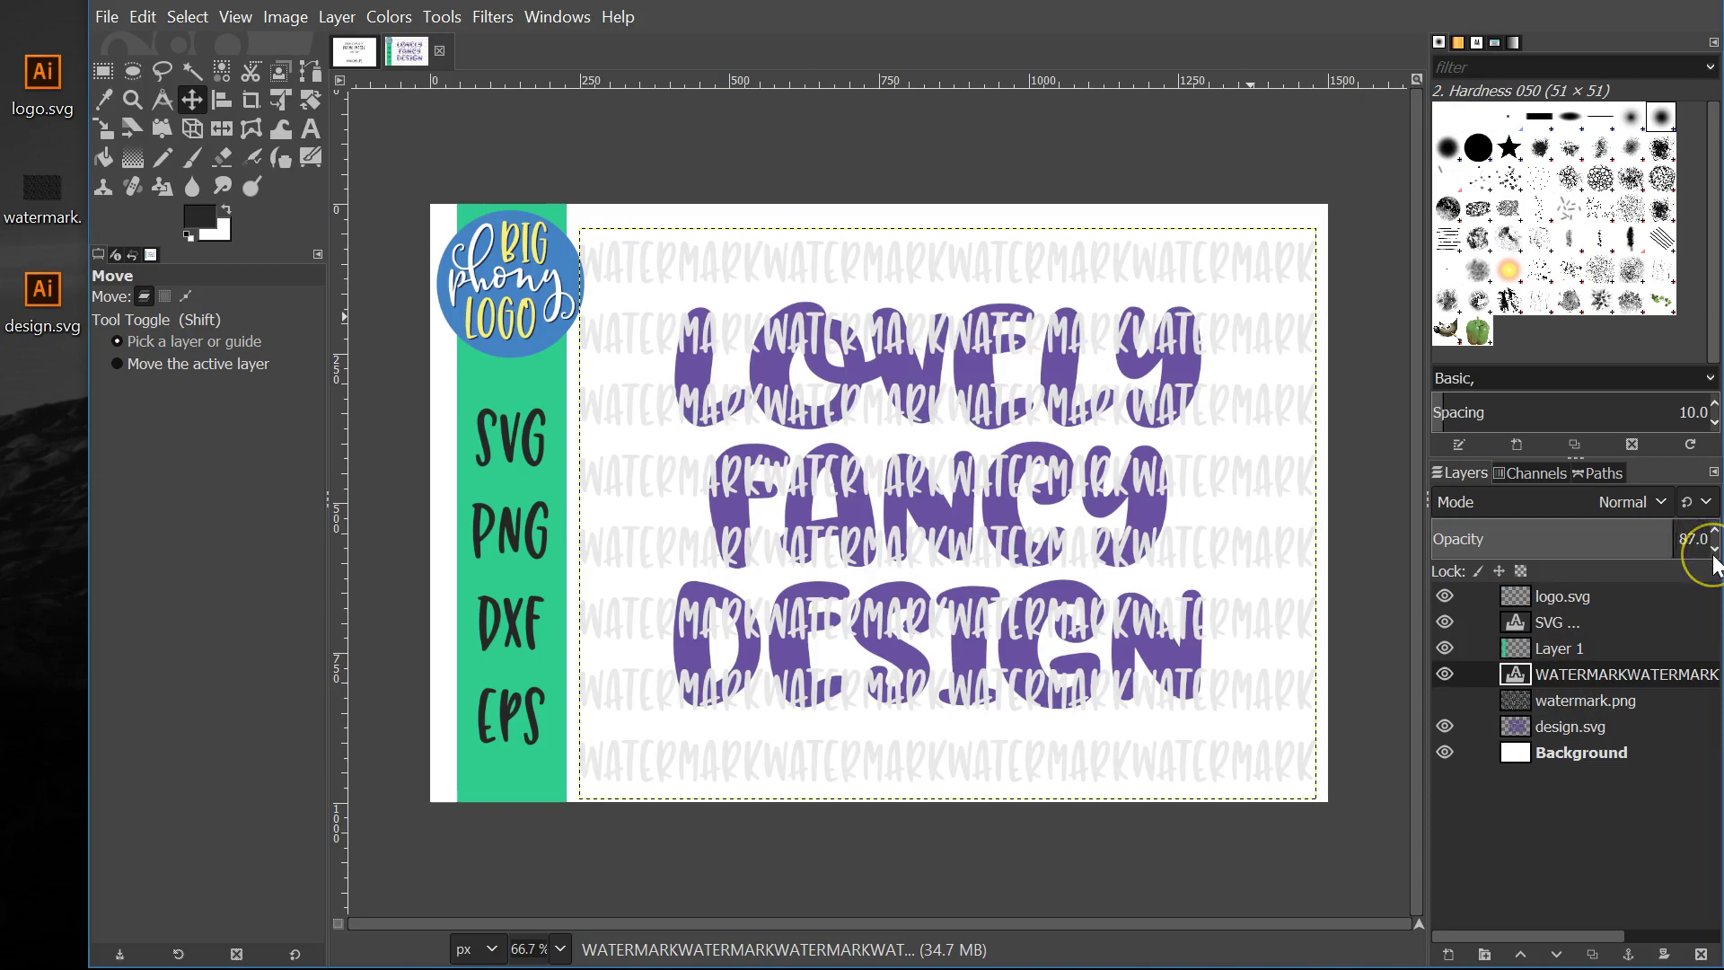
click(1715, 550)
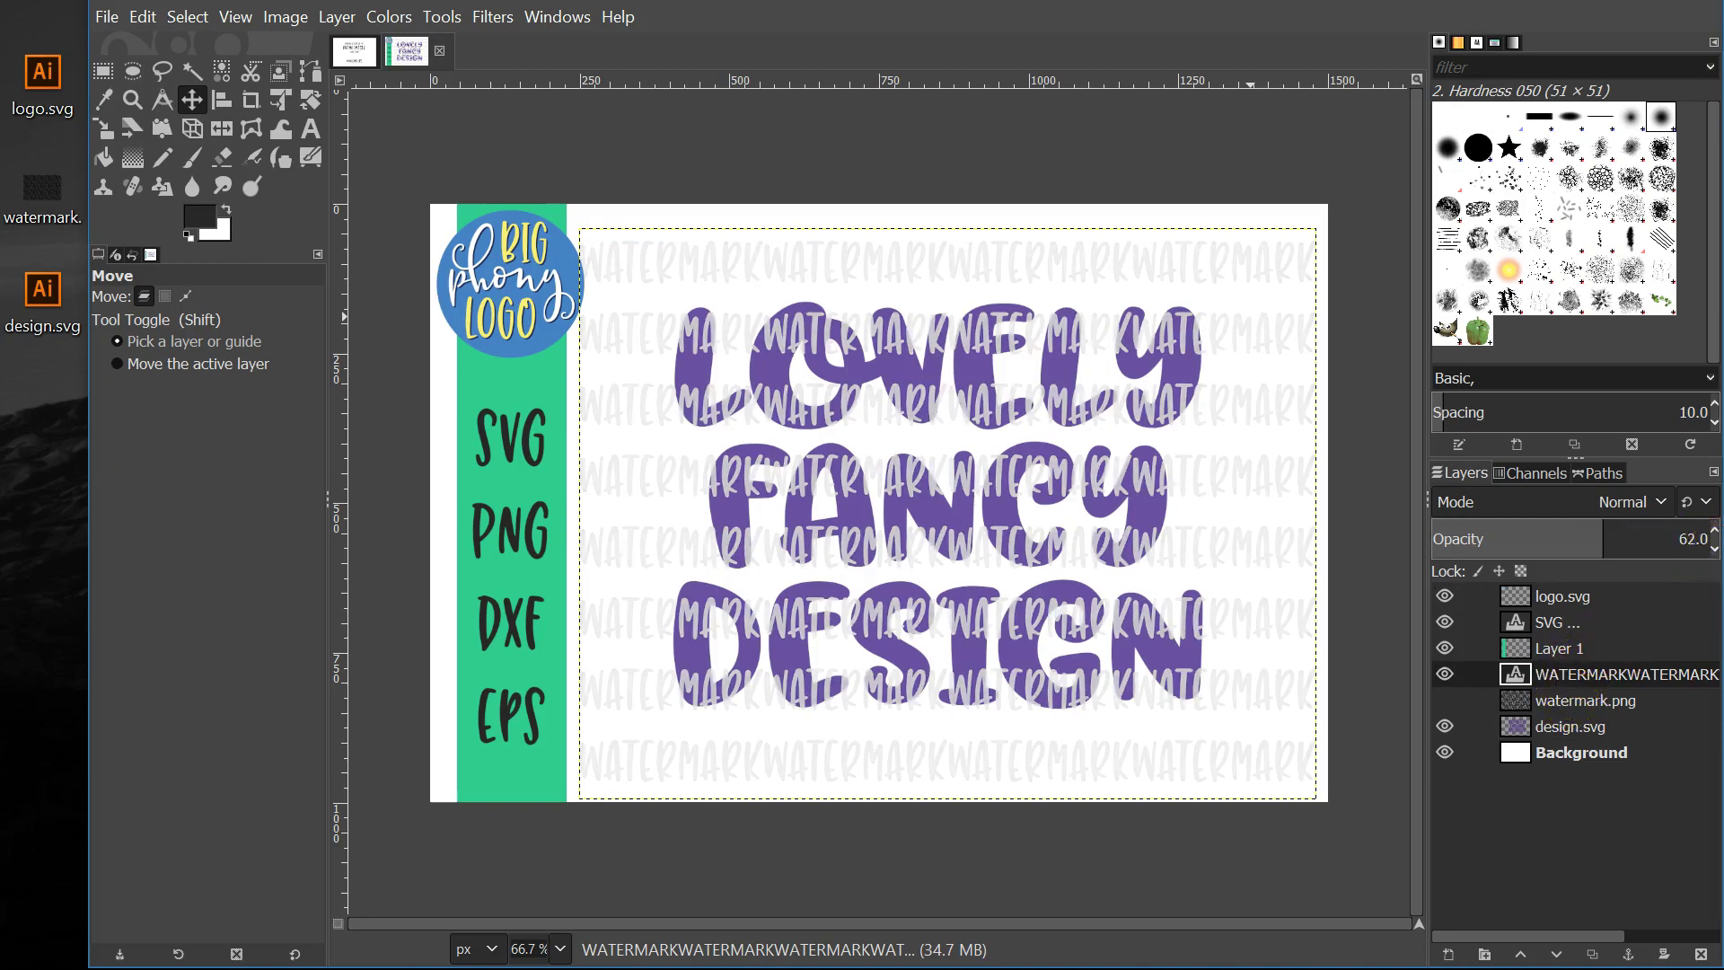
click(1716, 551)
click(1716, 551)
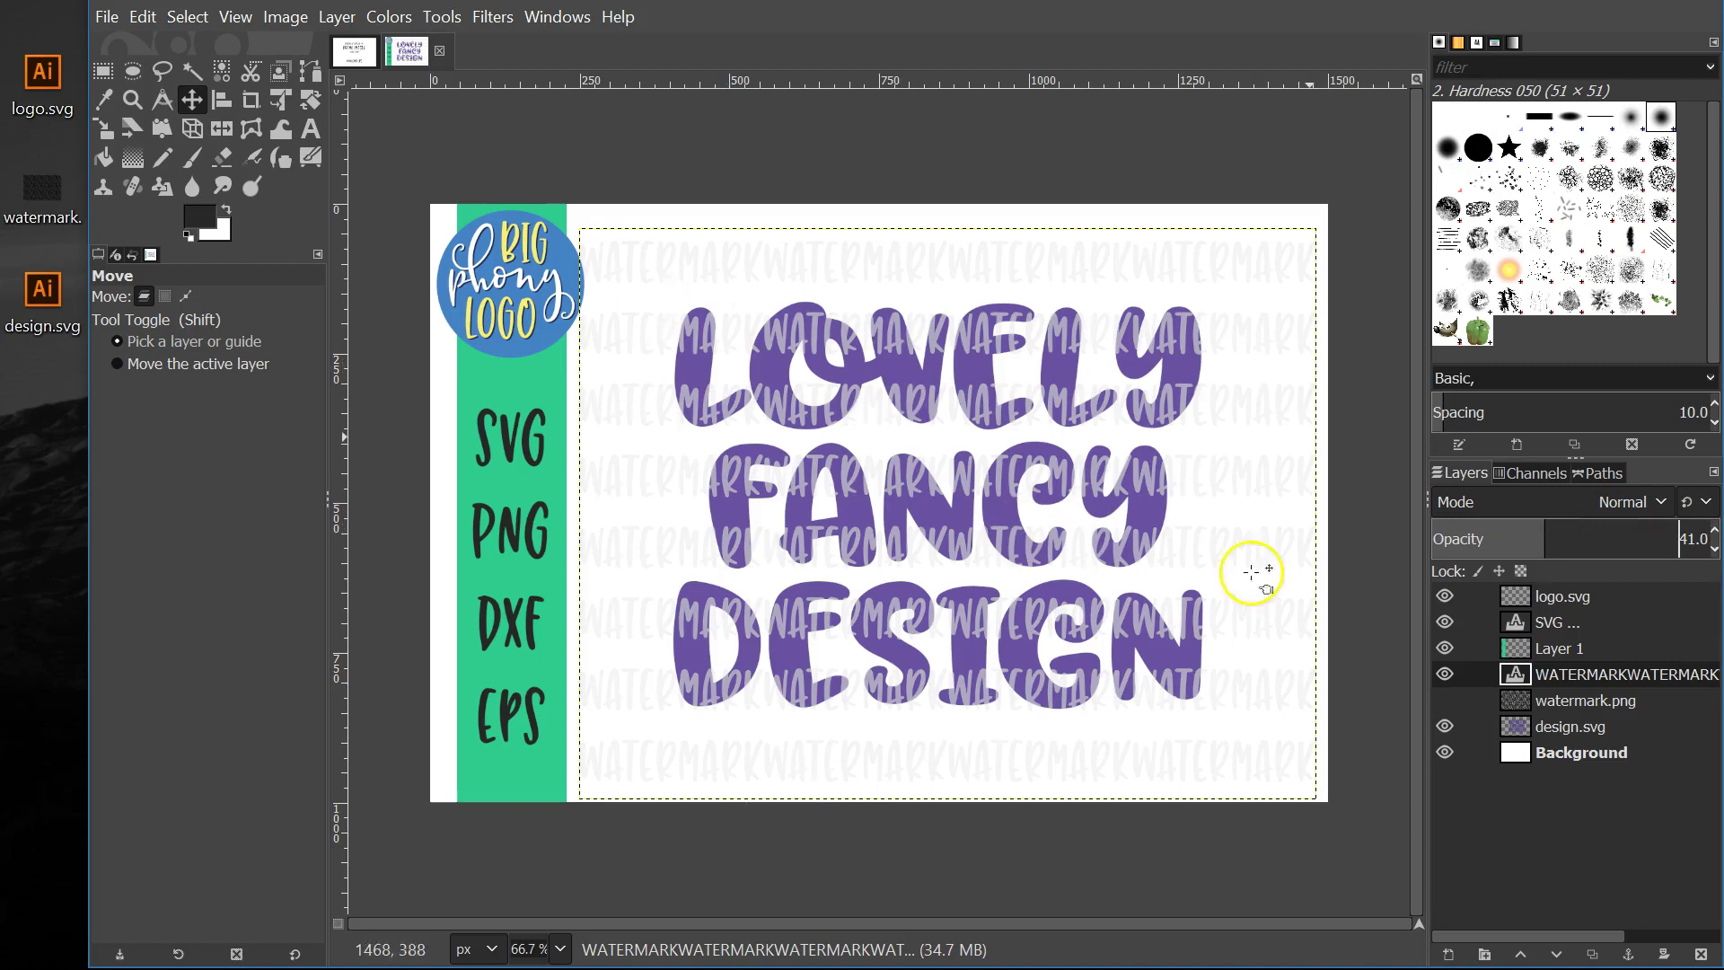
click(1169, 673)
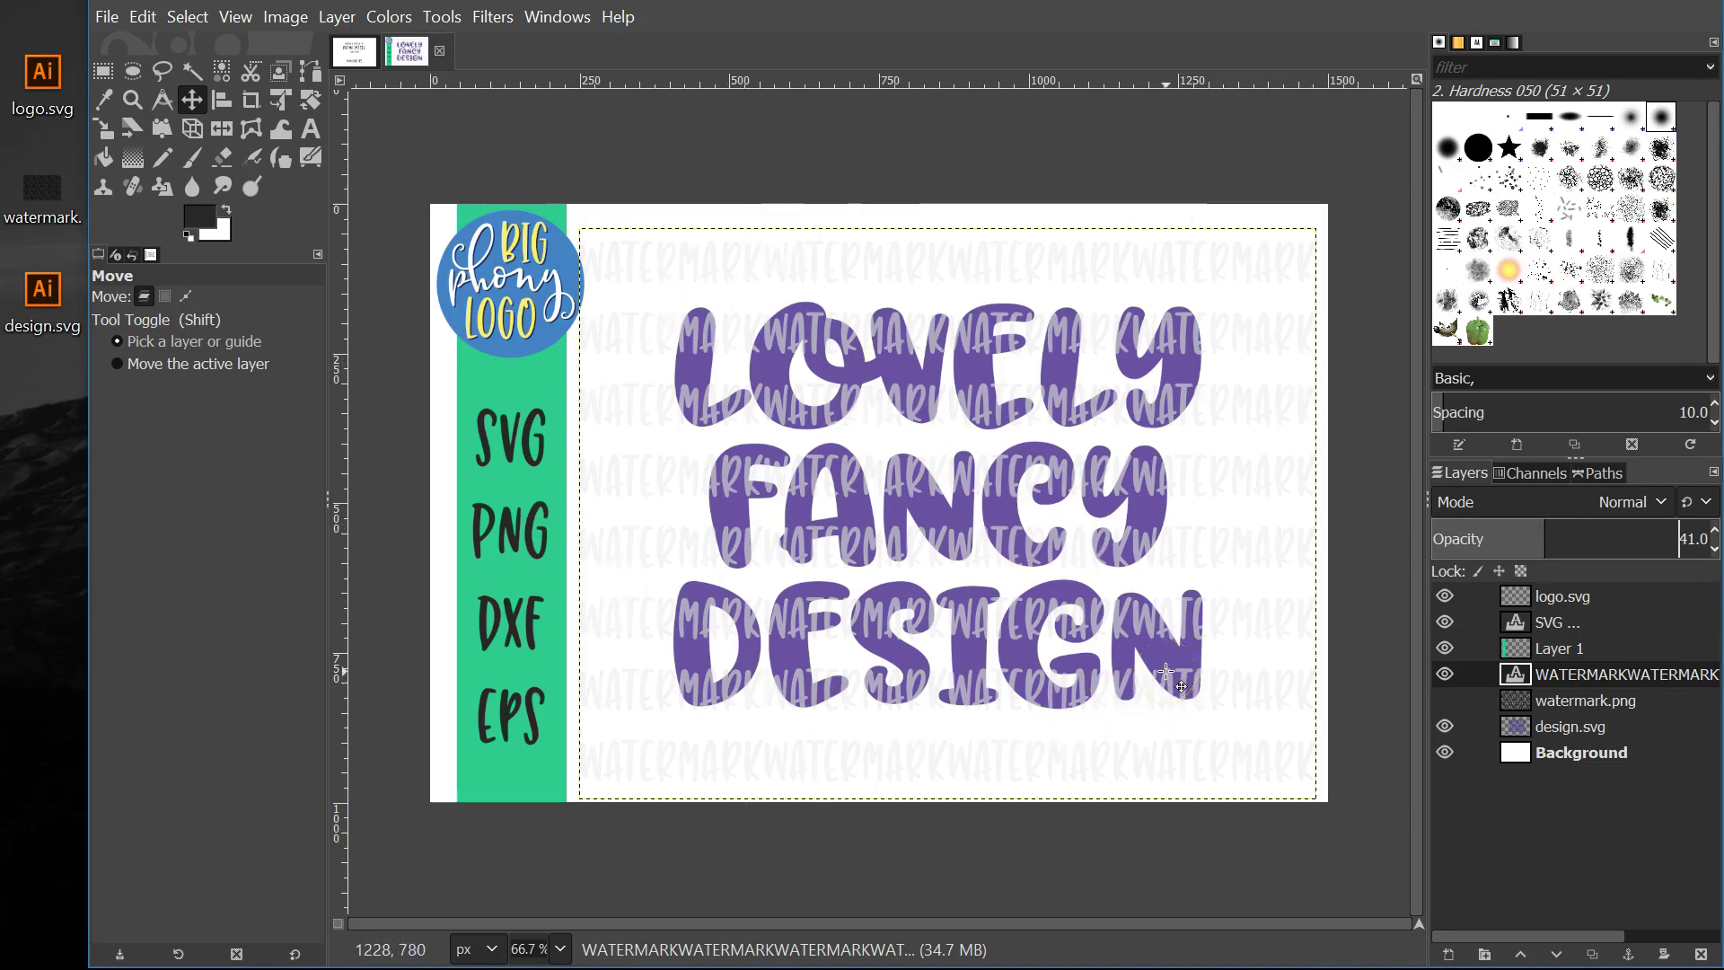
scroll(1706, 540, down, 20)
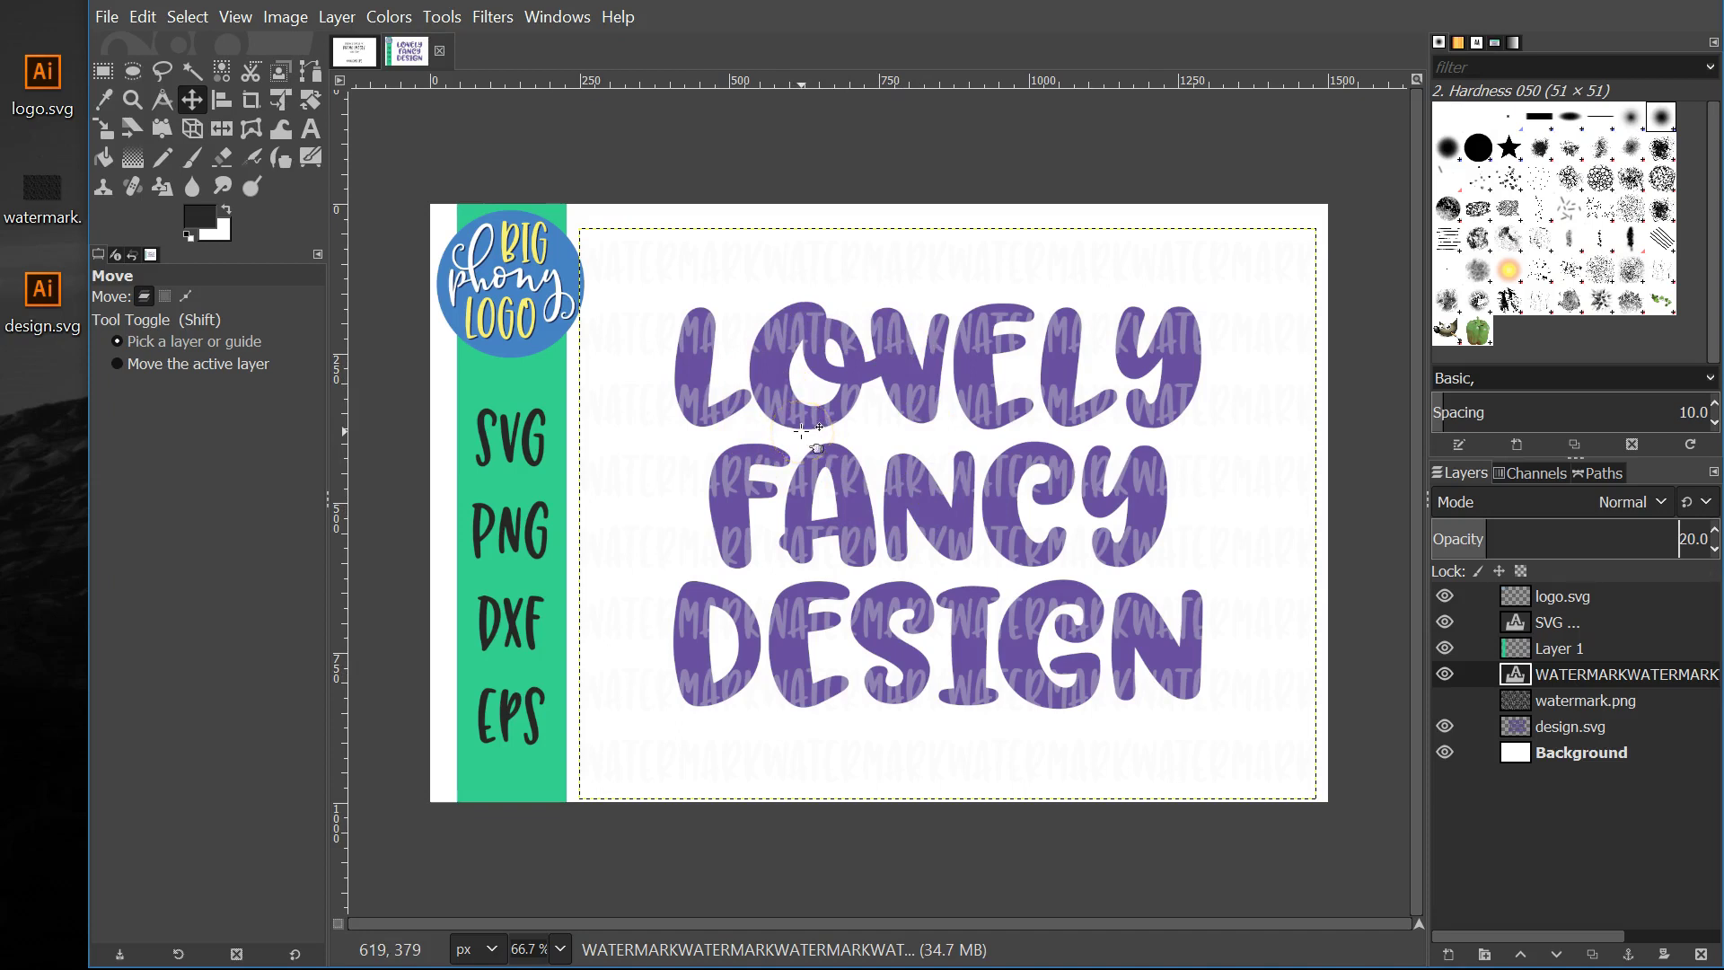
Move the WATERMARK text layer beneath design.svg and set its opacity to 100
click(1573, 681)
drag(1574, 681, 1567, 729)
click(1693, 541)
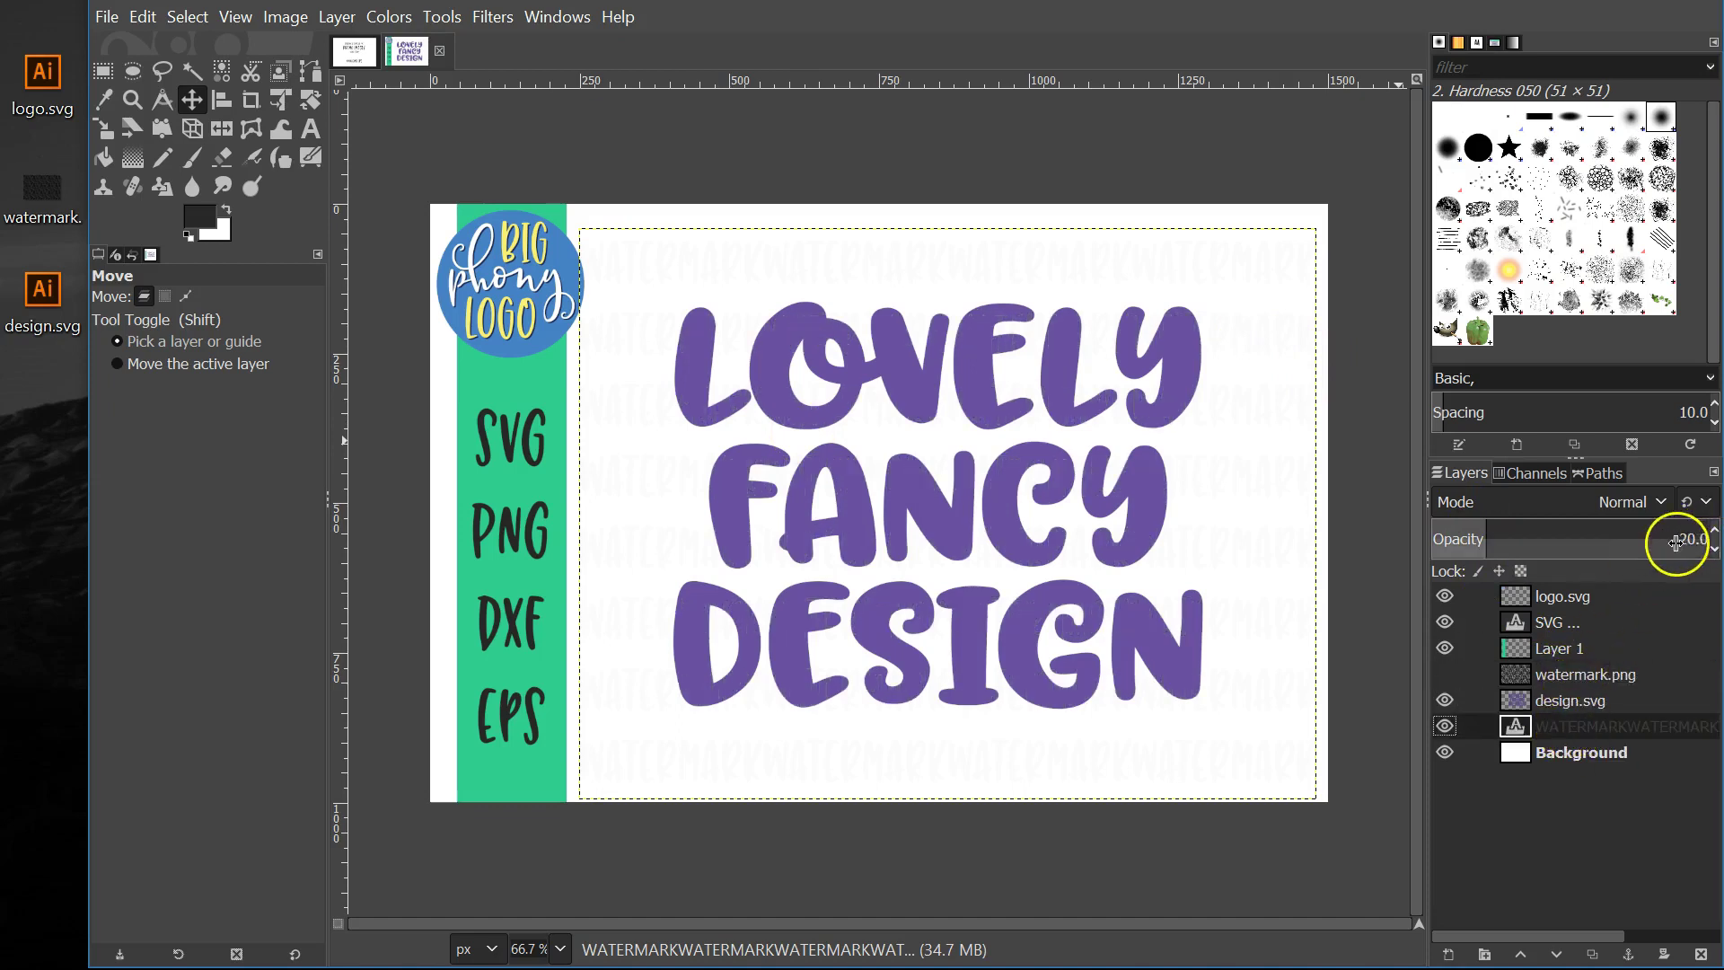
text(1)
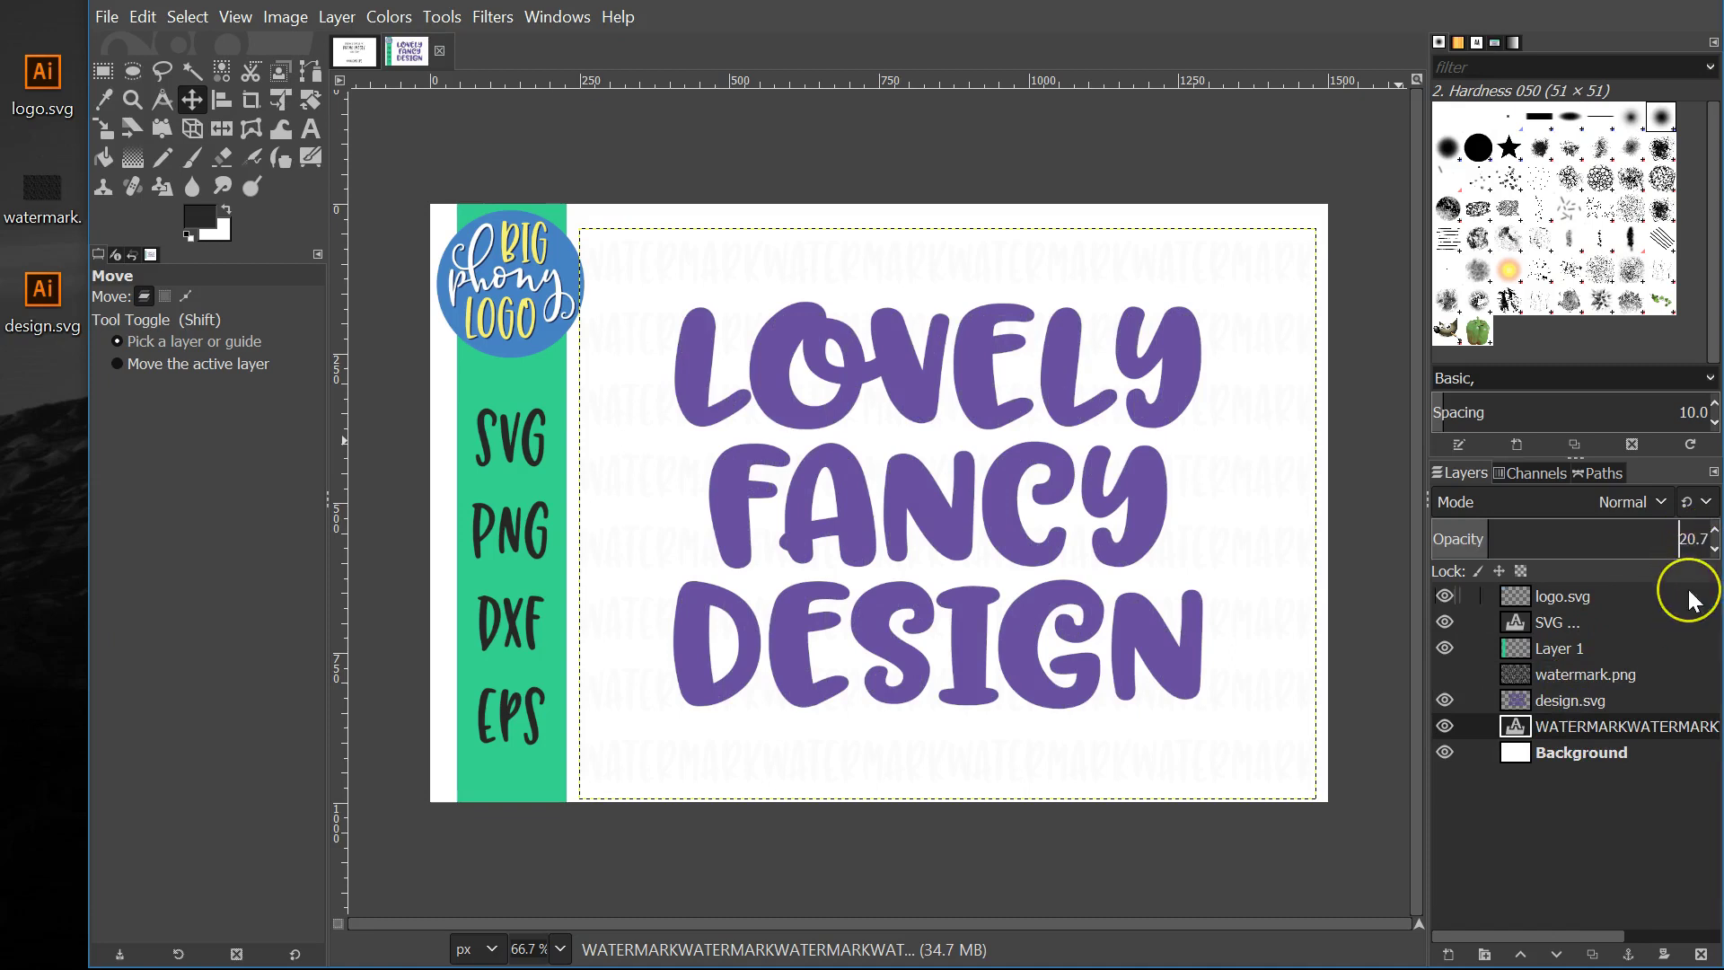
key(Return)
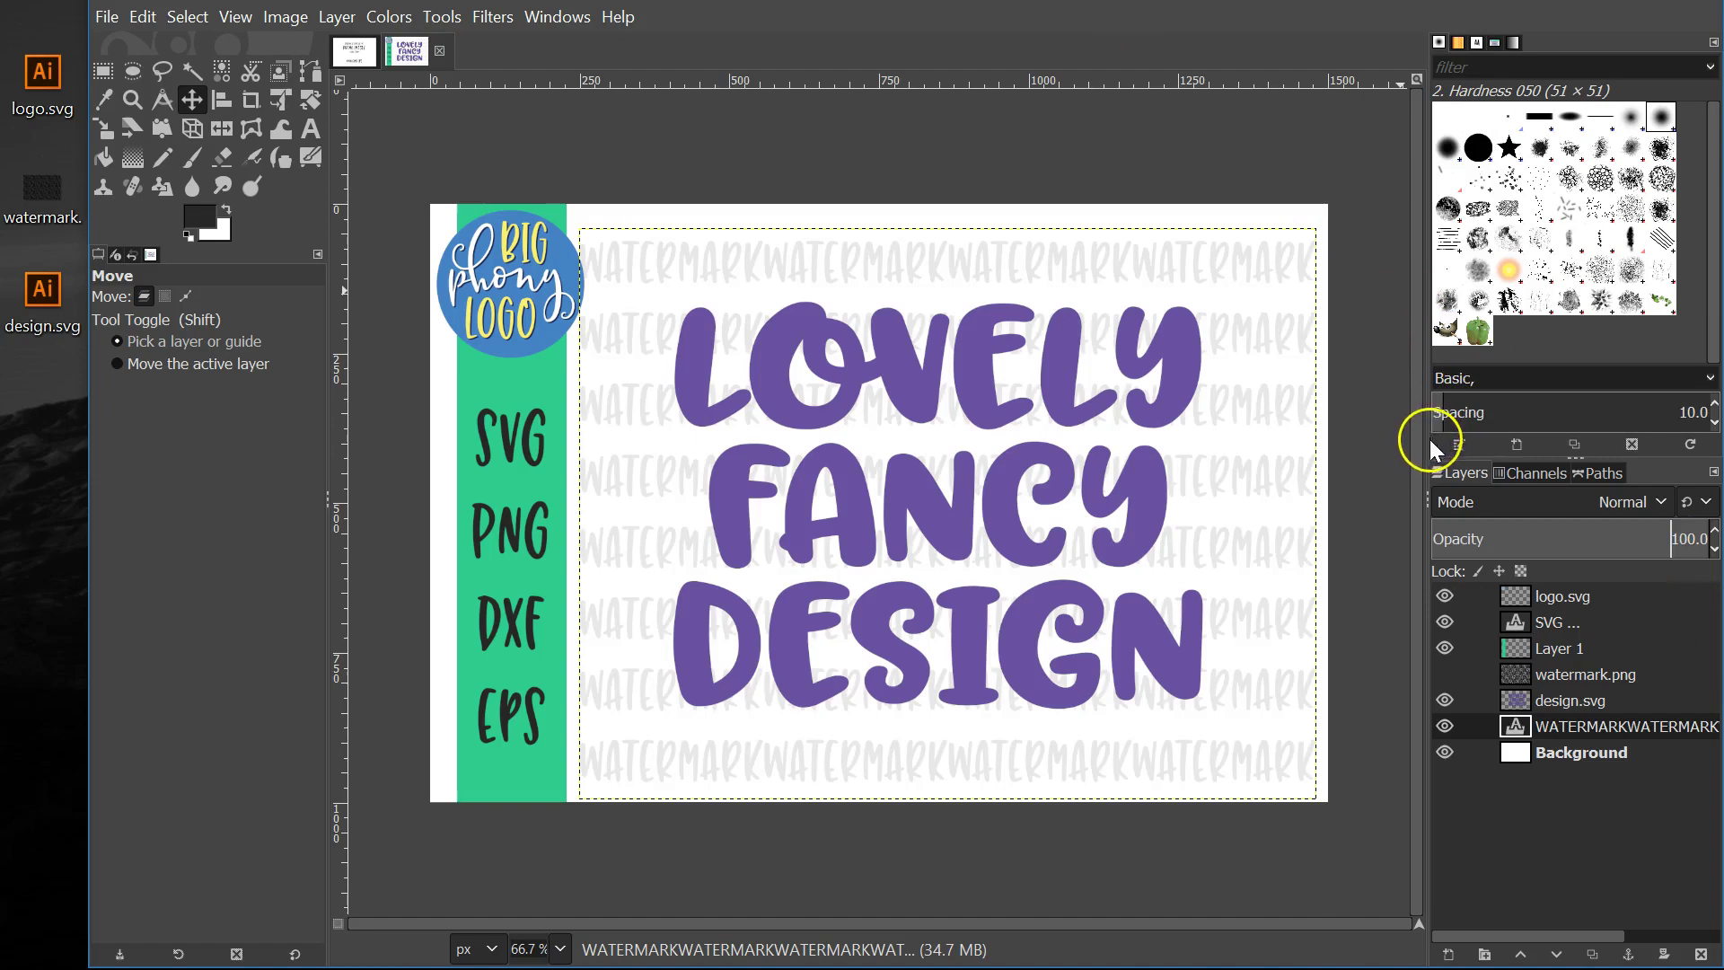
Show the watermark.png layer and move it between design.svg and the WATERMARK text layer
click(1445, 674)
drag(1577, 675, 1576, 711)
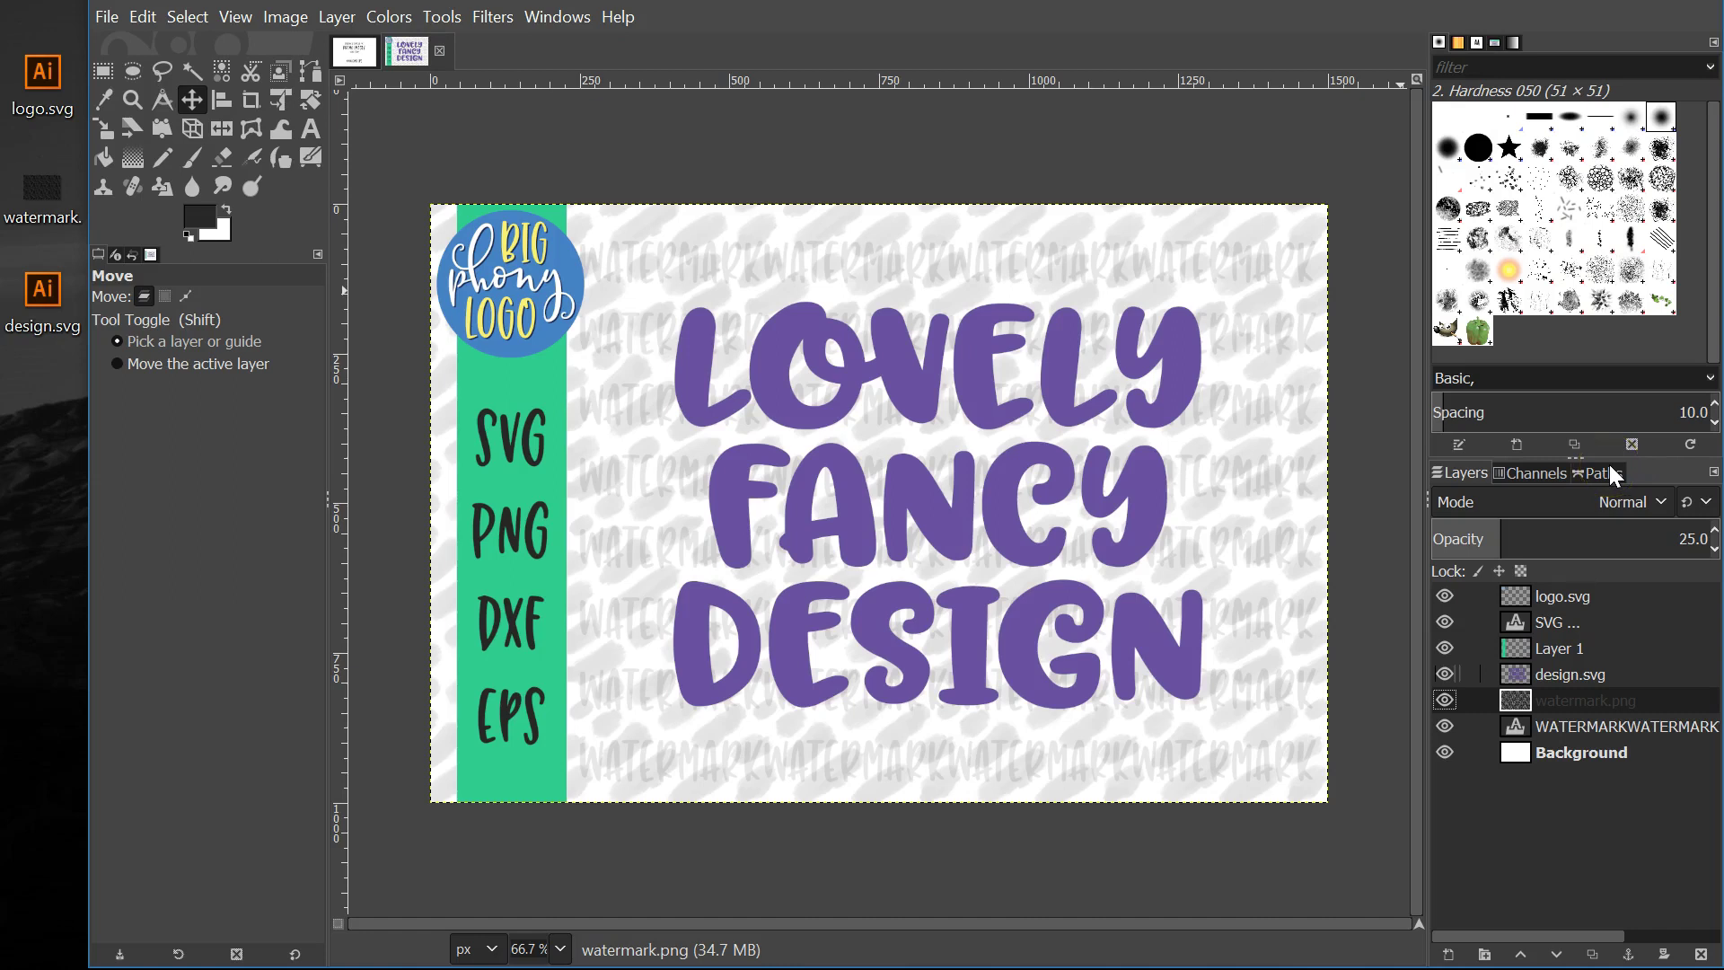
click(1580, 440)
Hide the green strip layer and the file format text layer
mouse_move(465, 916)
mouse_down()
mouse_move(520, 862)
mouse_move(551, 884)
mouse_move(550, 862)
mouse_up()
click(1442, 643)
click(1442, 619)
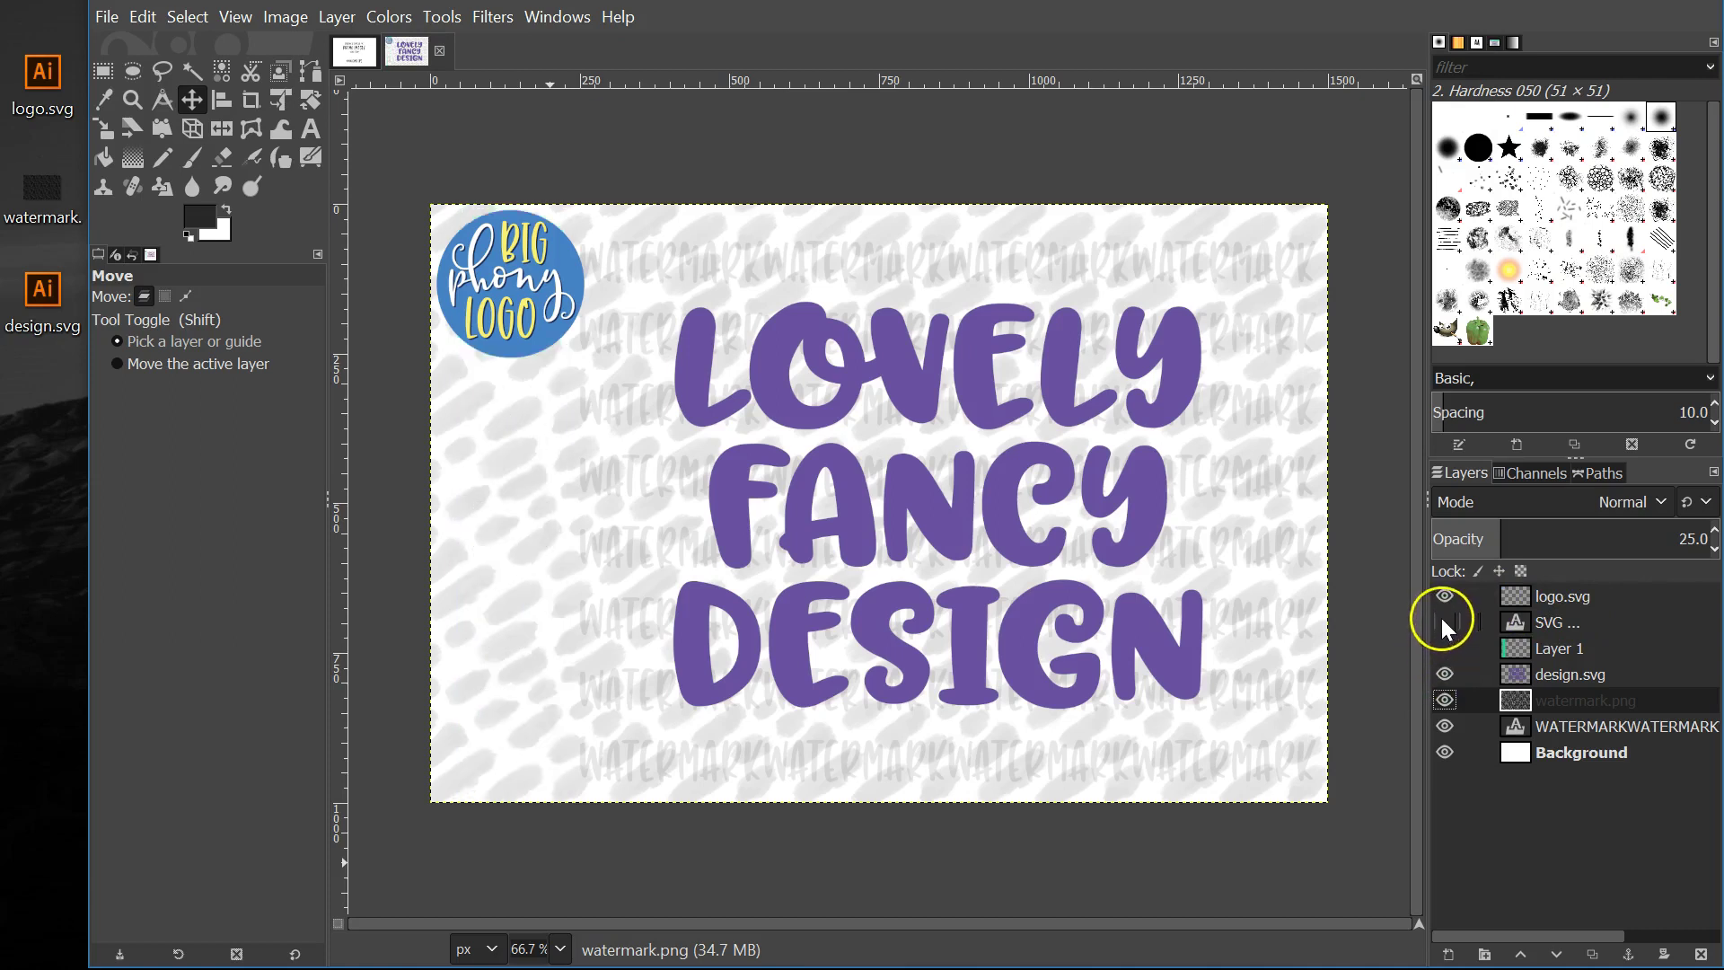
Select a horizontal band about 1614 × 178 px across the canvas behind the logo and set the foreground color to green 2ecd8e
click(1565, 656)
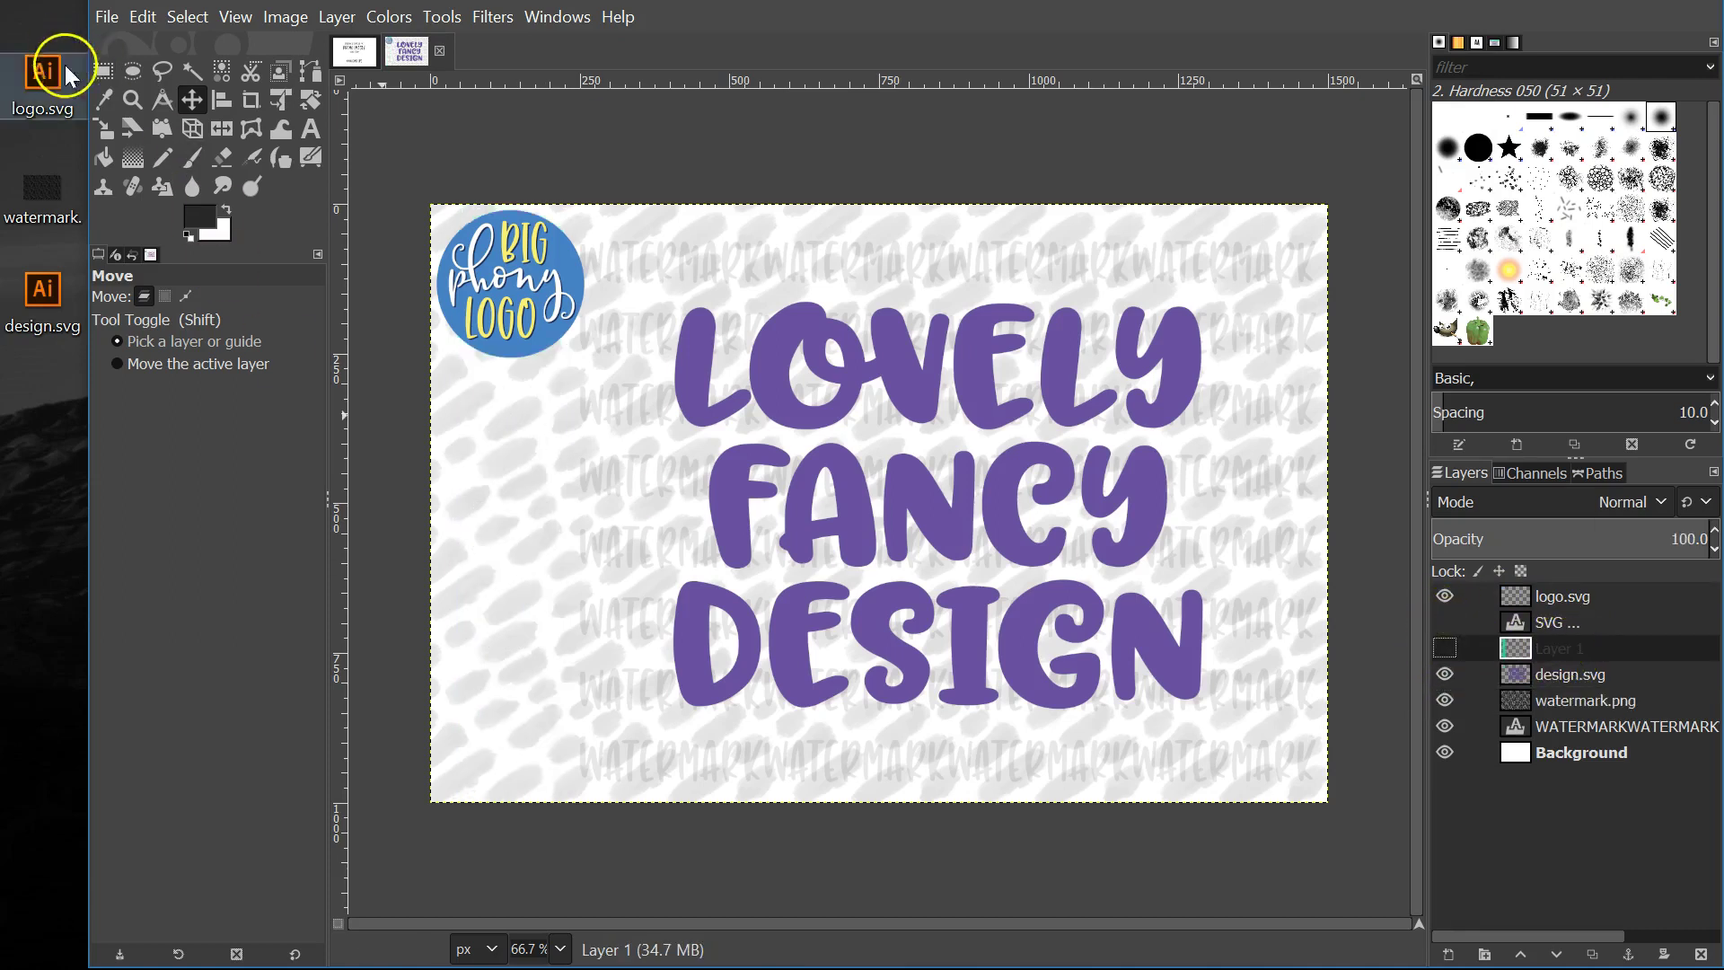
click(103, 71)
drag(416, 238, 1381, 343)
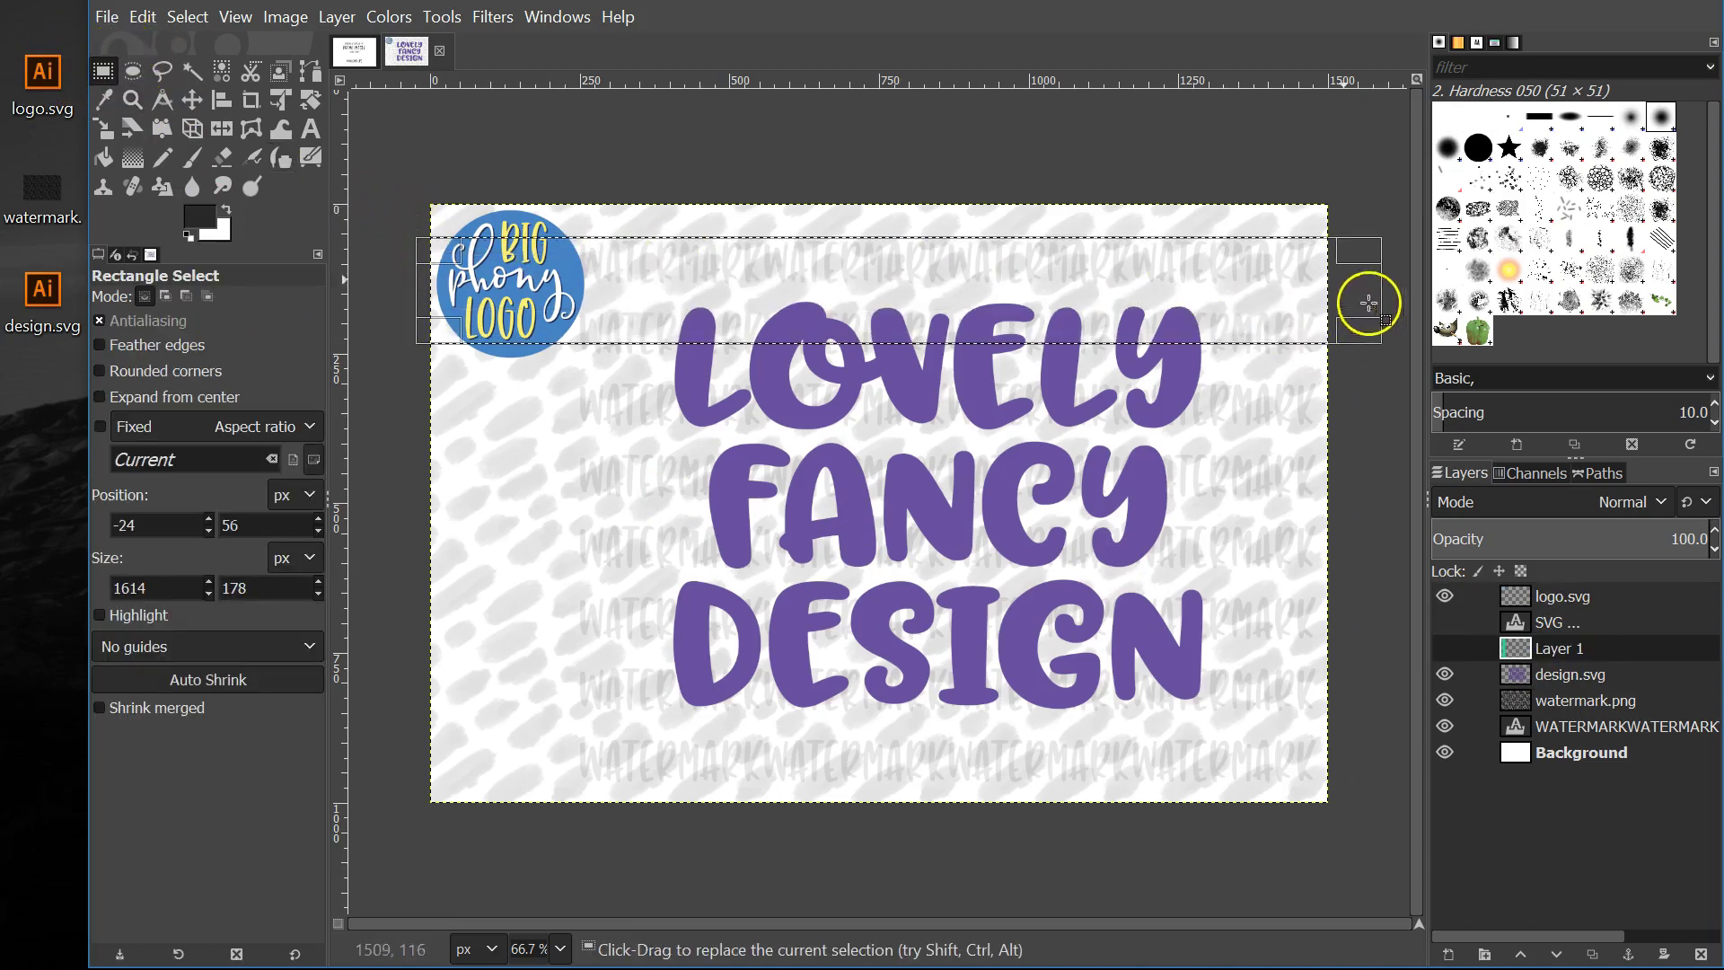
click(197, 217)
click(830, 439)
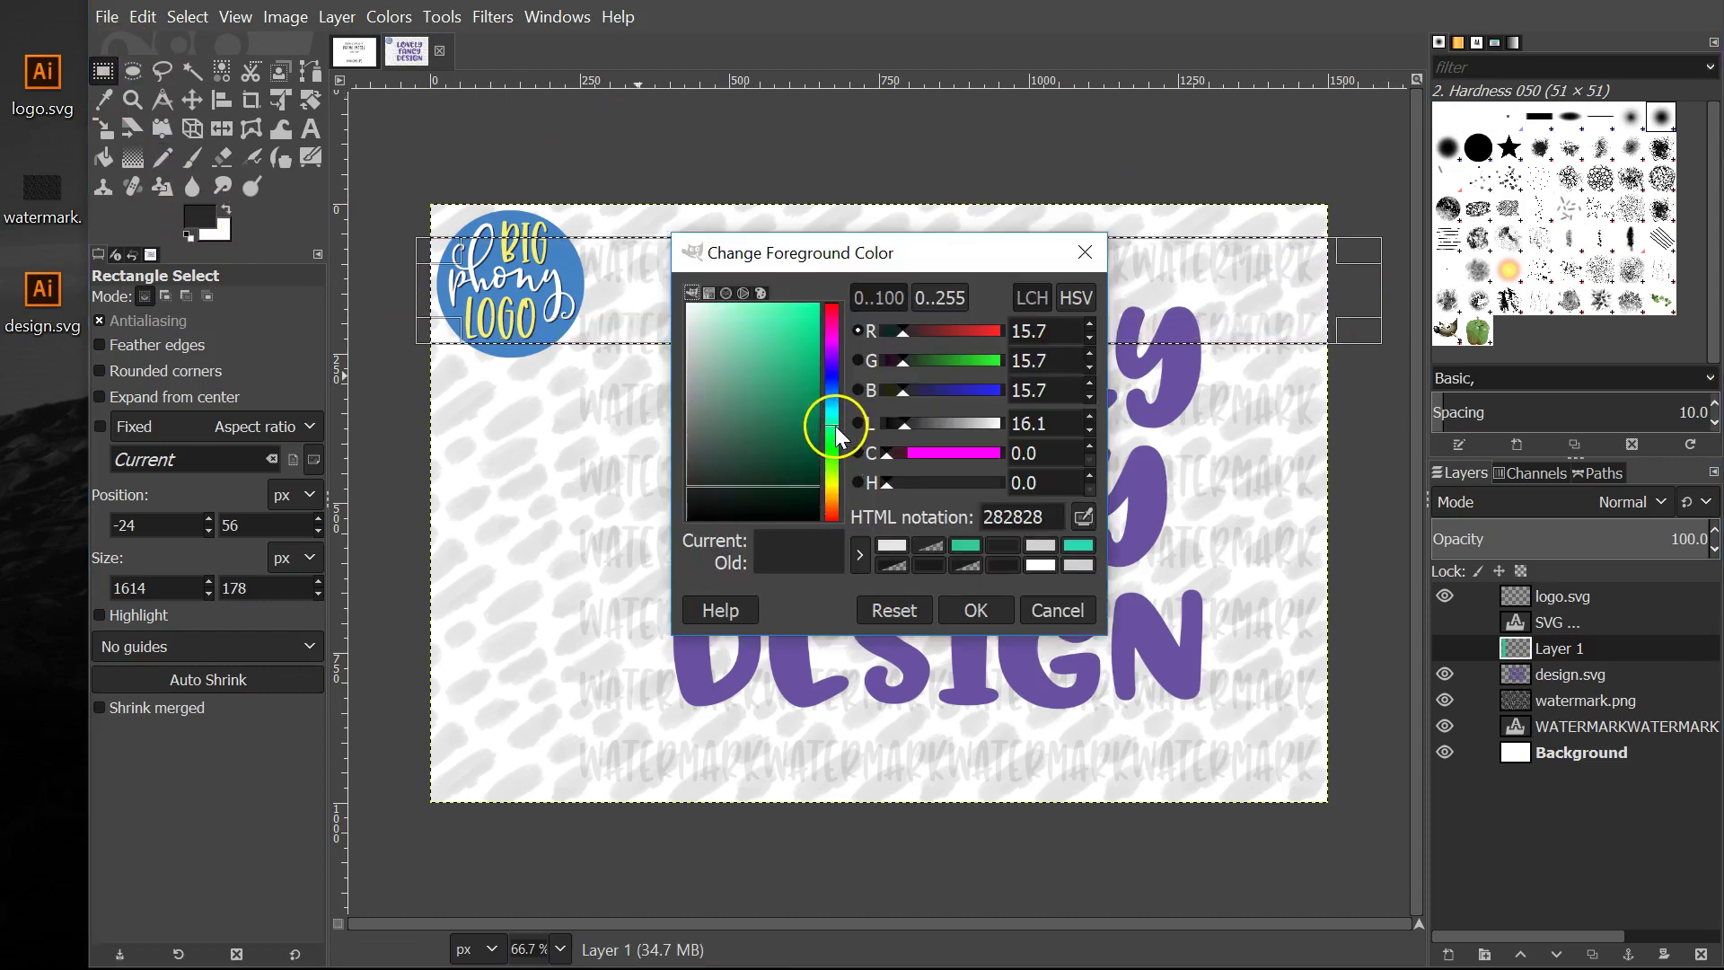
click(963, 545)
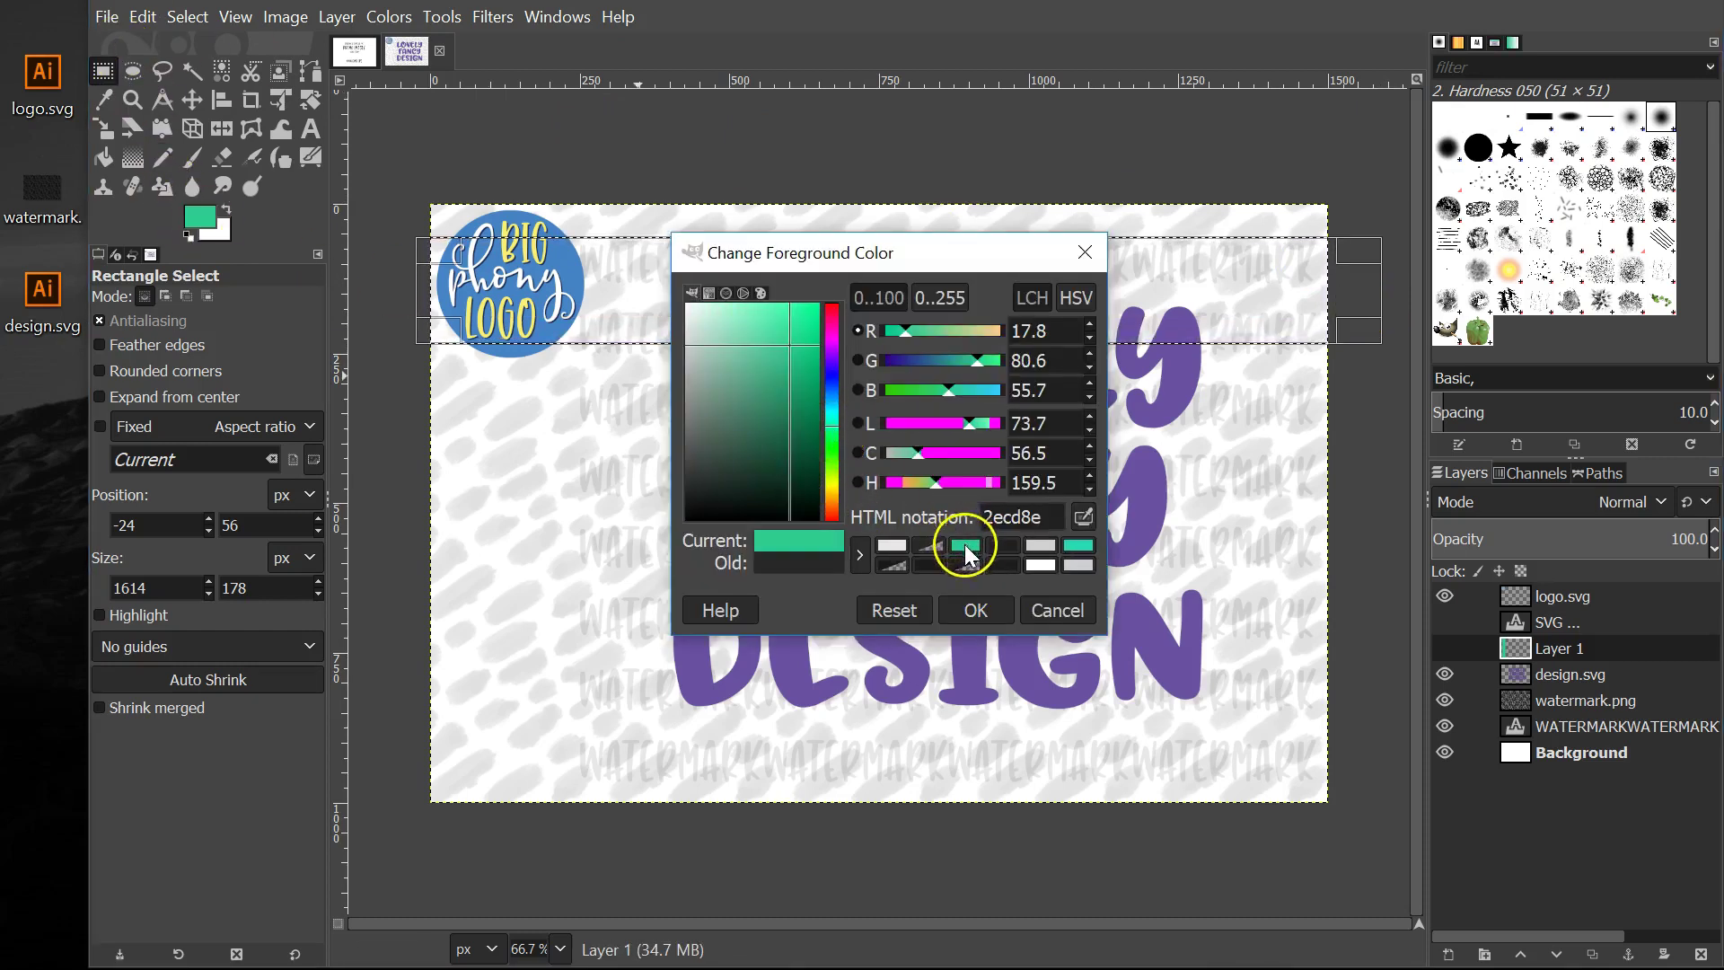
click(959, 609)
Try to fill the selected band with the foreground color on the hidden Layer 1
click(143, 16)
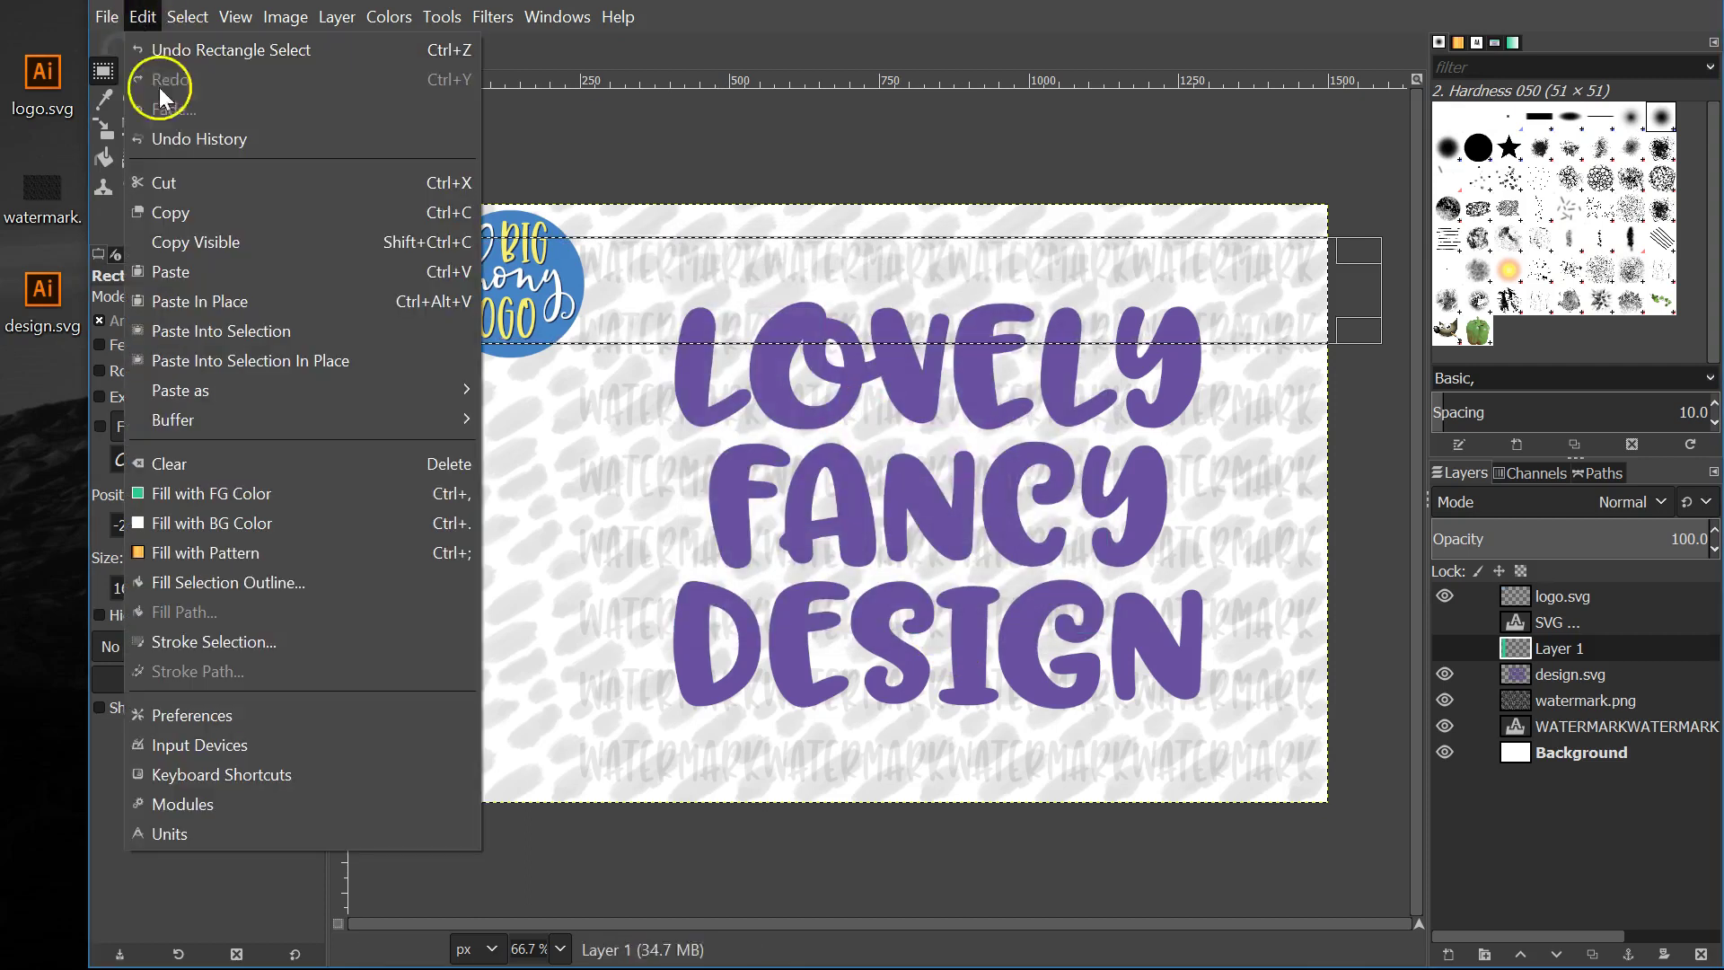
click(204, 491)
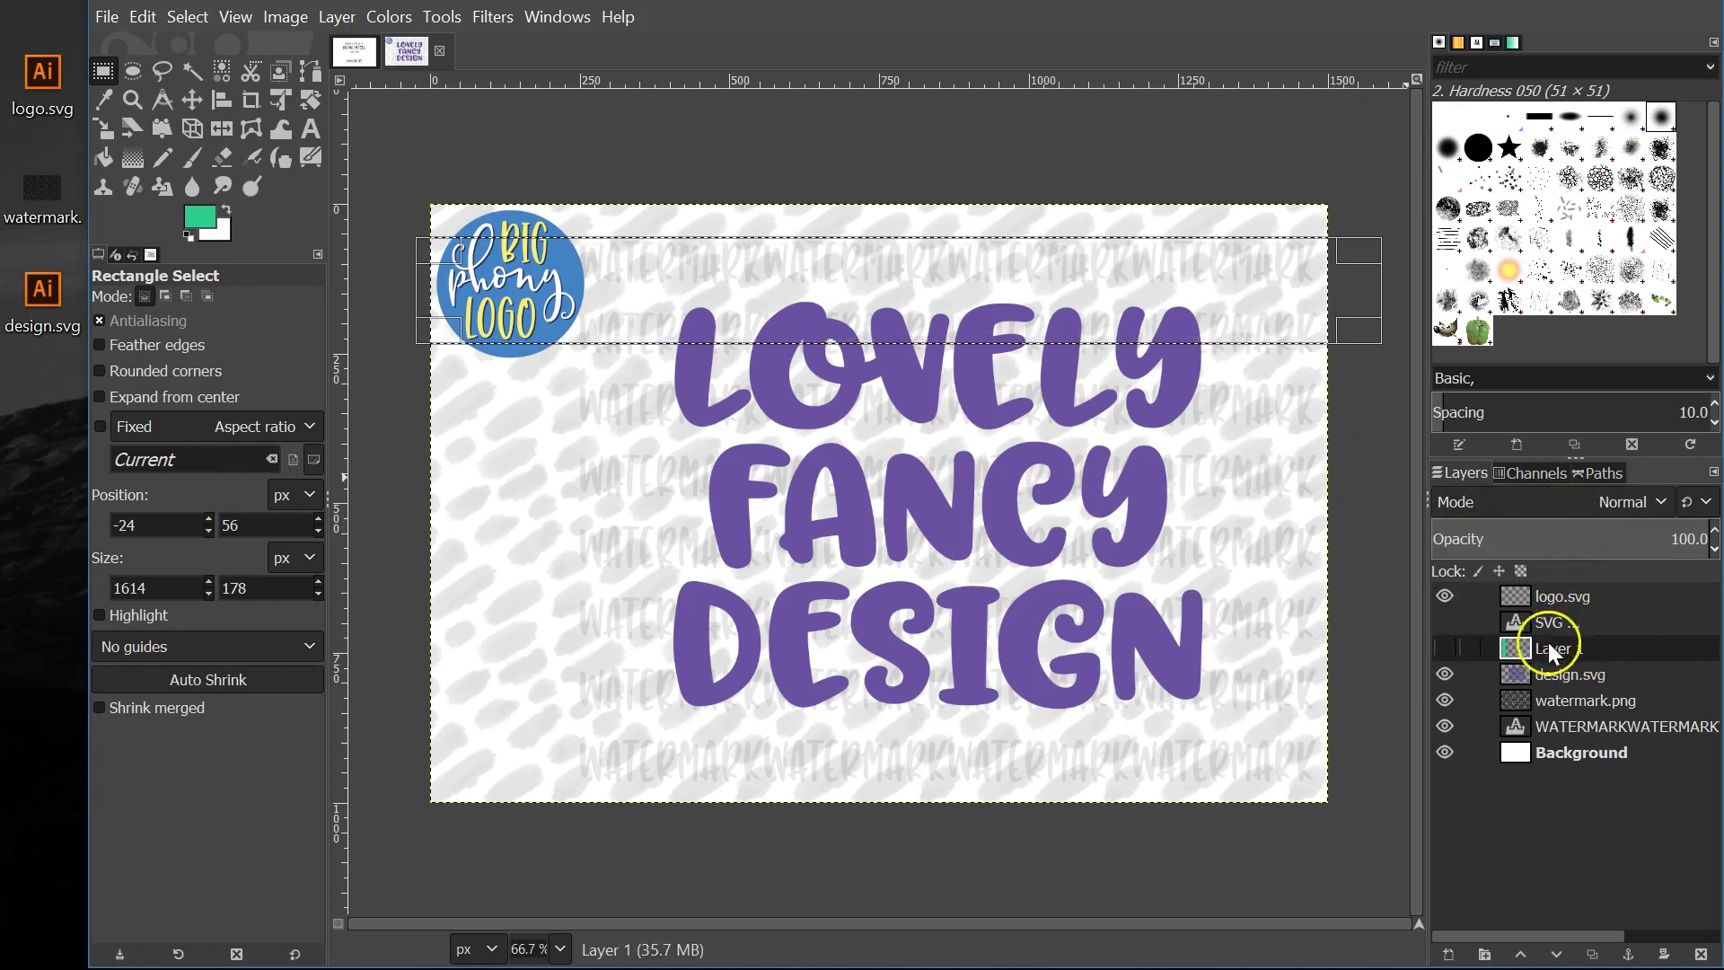
Add a new 1500 × 1000 px layer above Layer 1 and fill the selected band on it with the foreground green
click(1449, 954)
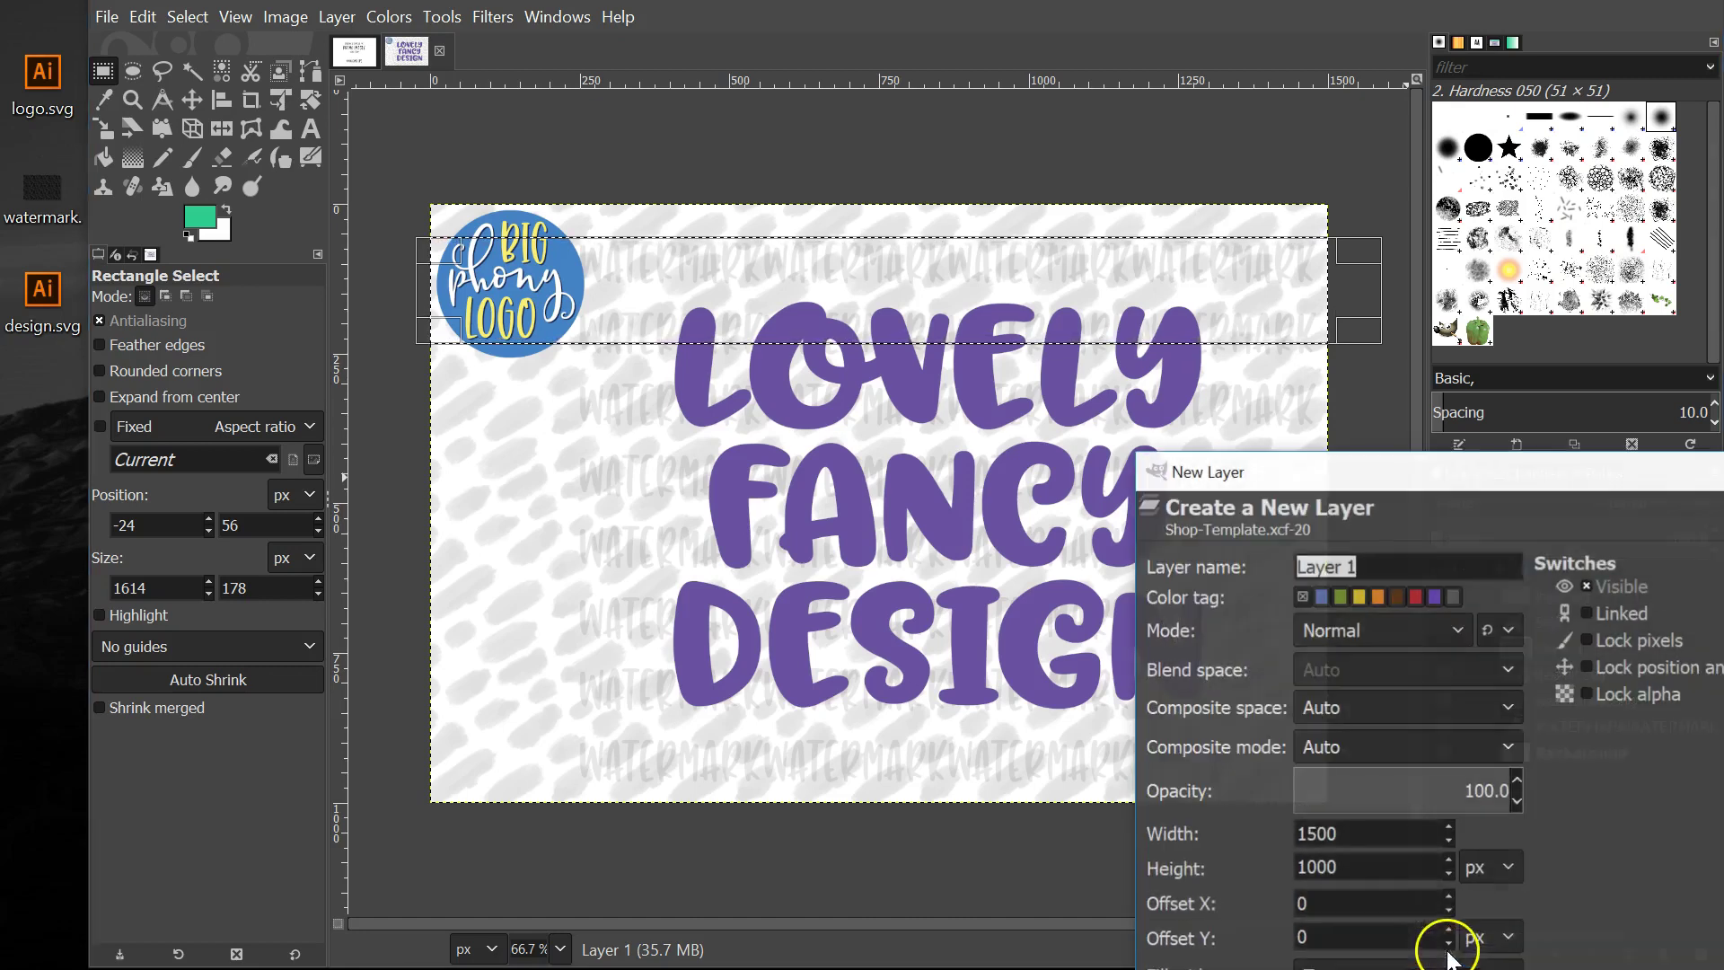
key(Return)
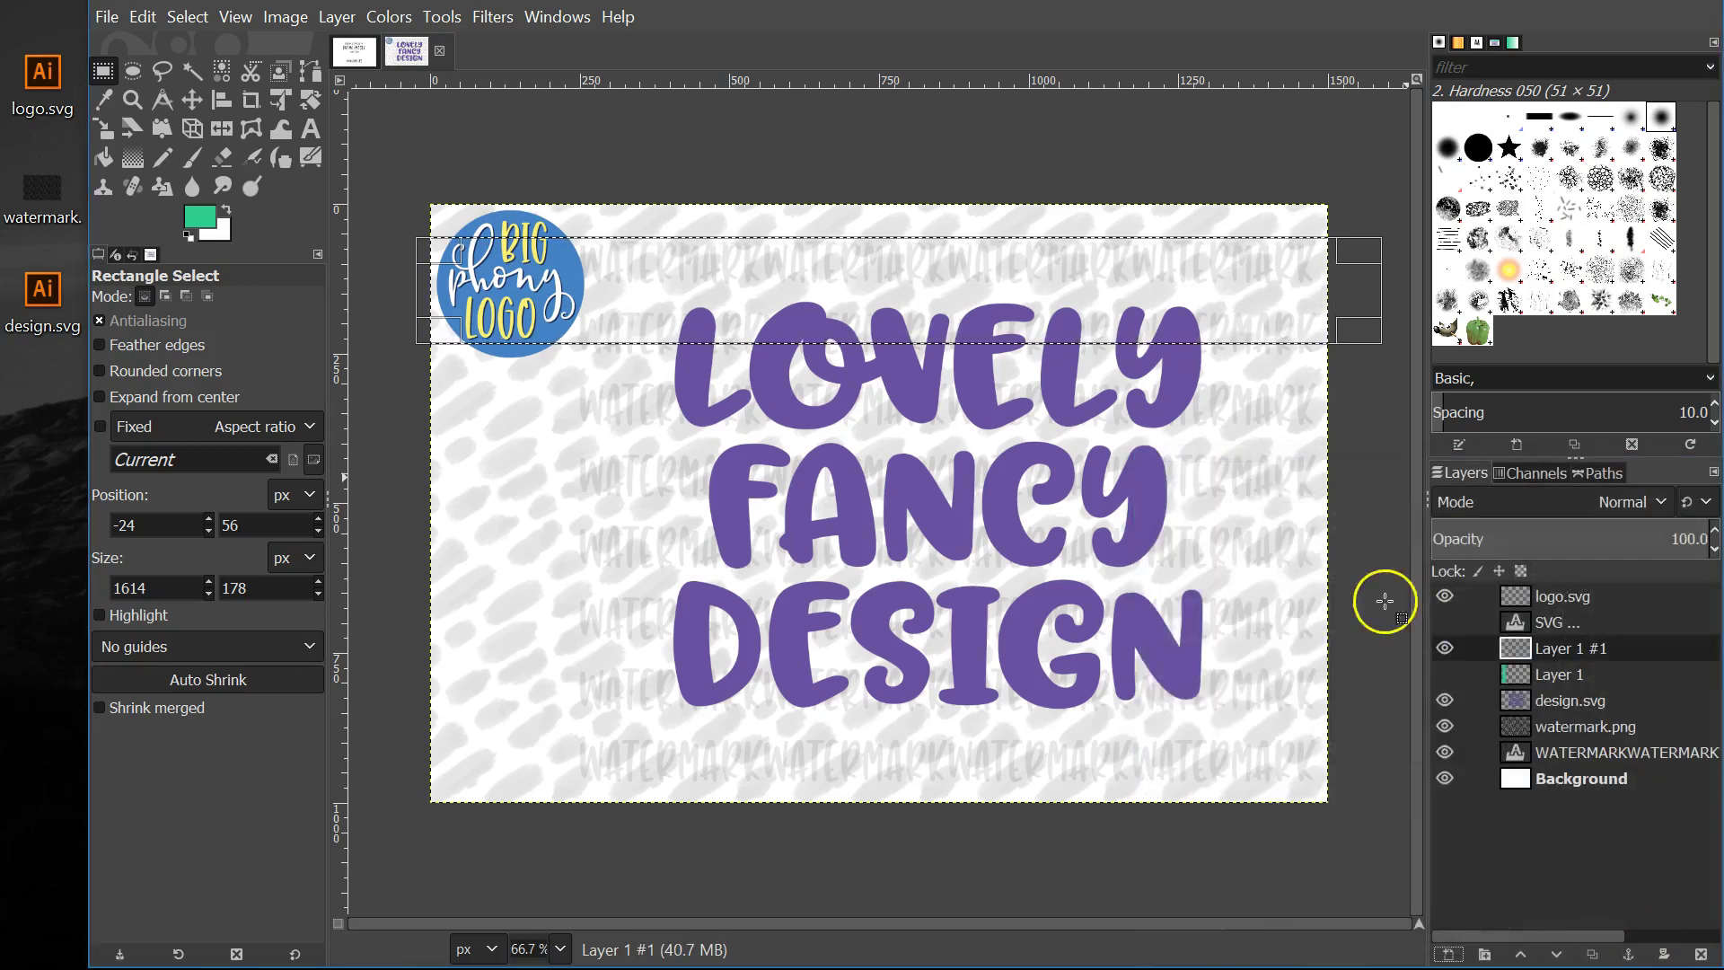
key(ctrl+c)
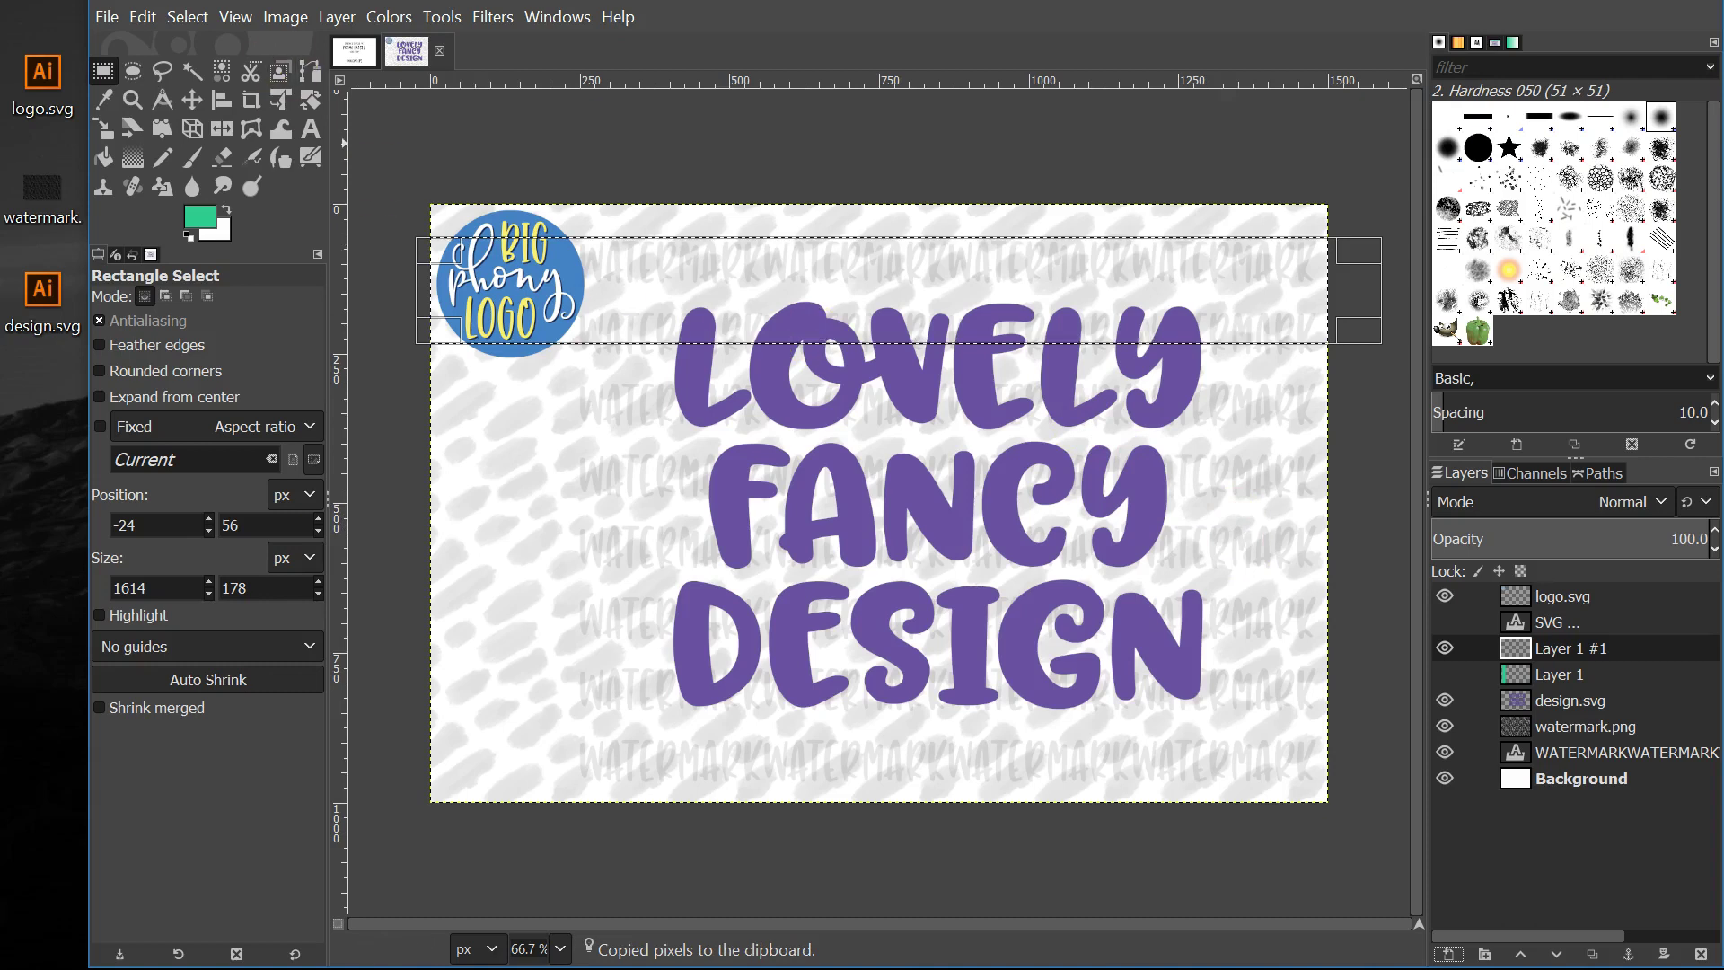
click(144, 16)
click(196, 496)
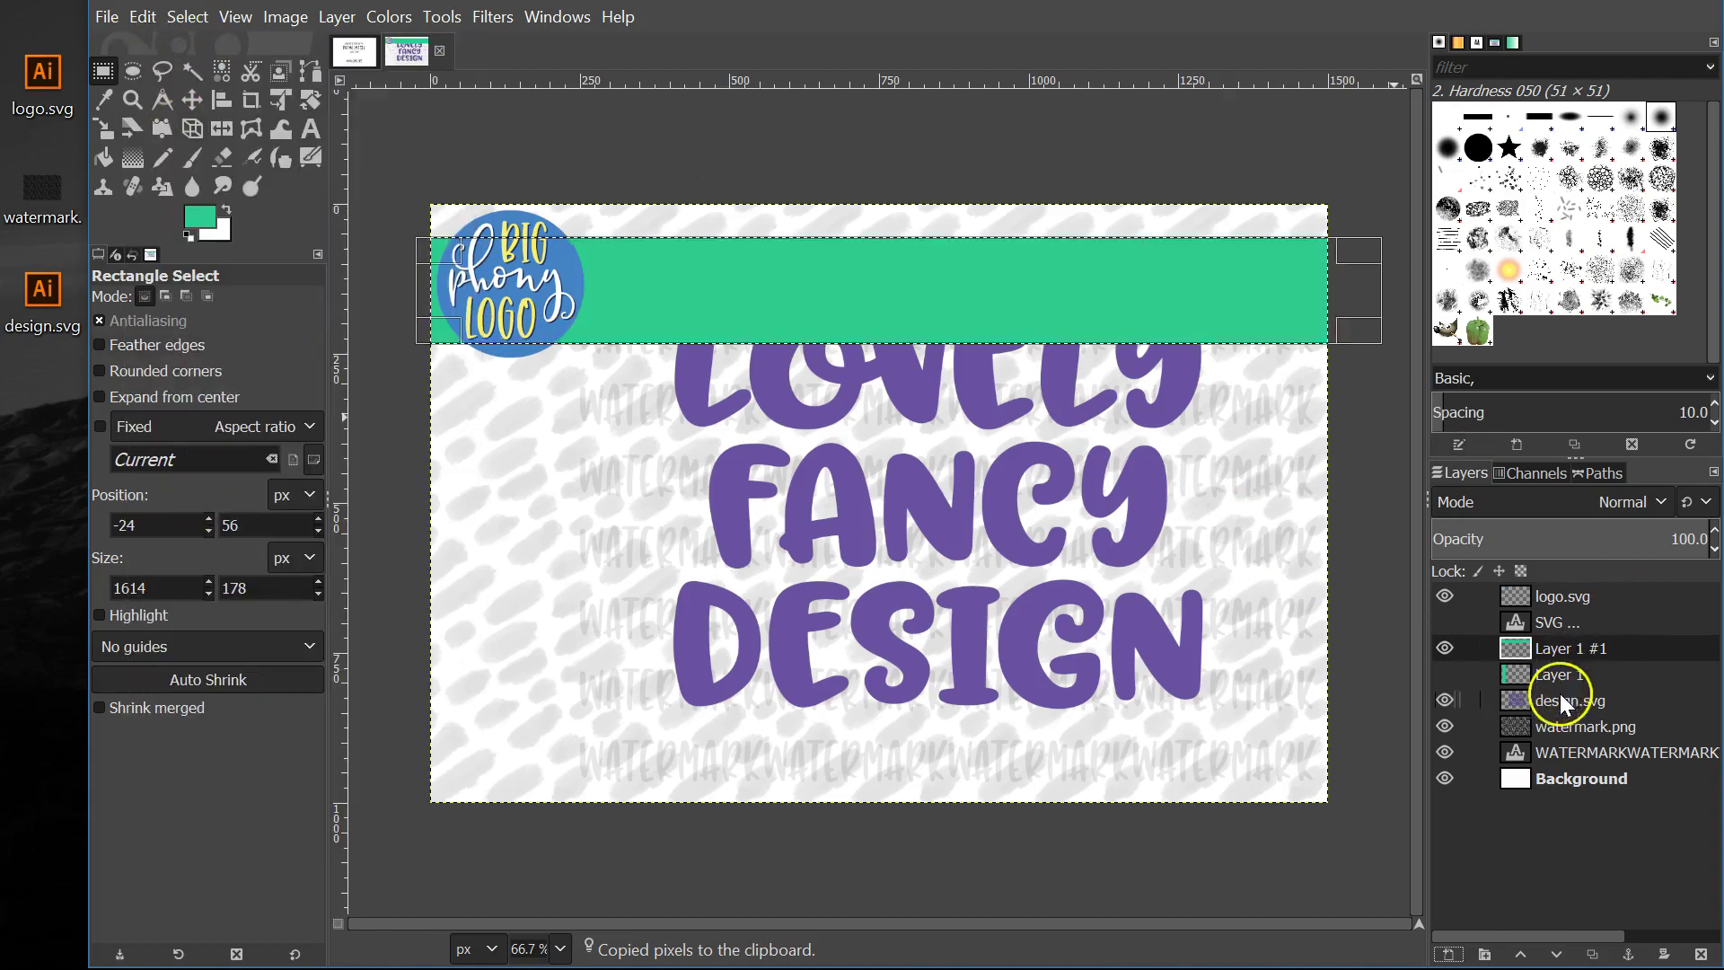
Move the design.svg layer down and to the left so the lettering sits fully beneath the green band
click(1527, 700)
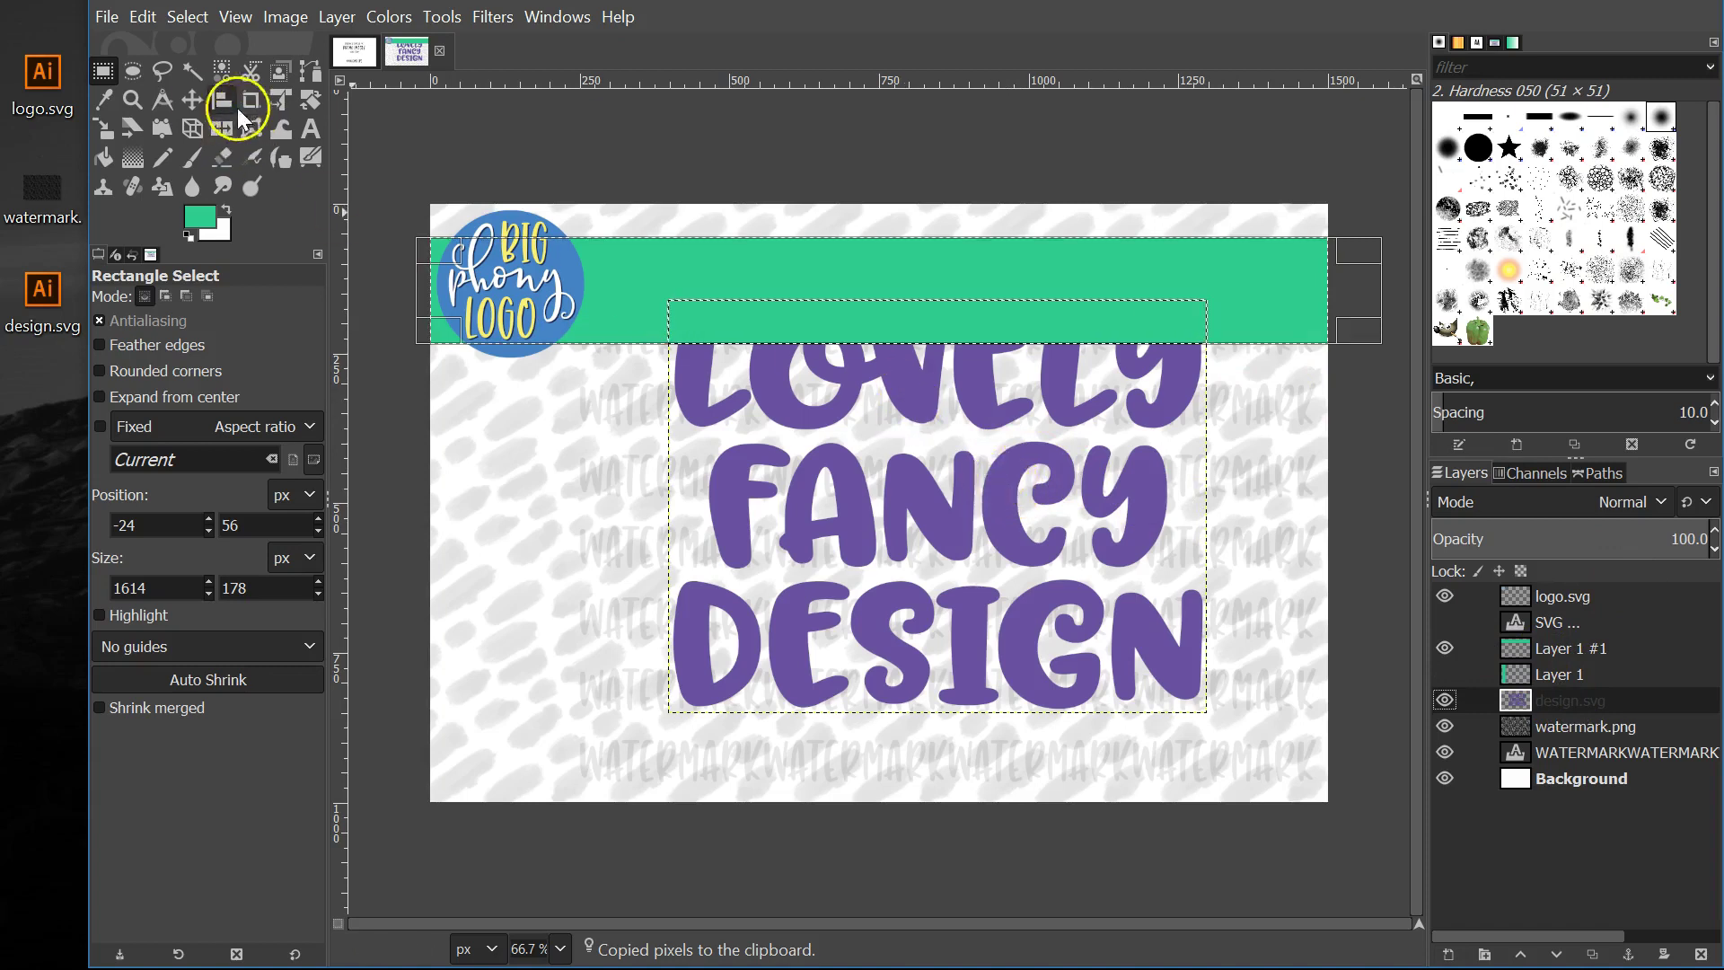
click(191, 105)
drag(919, 500, 870, 576)
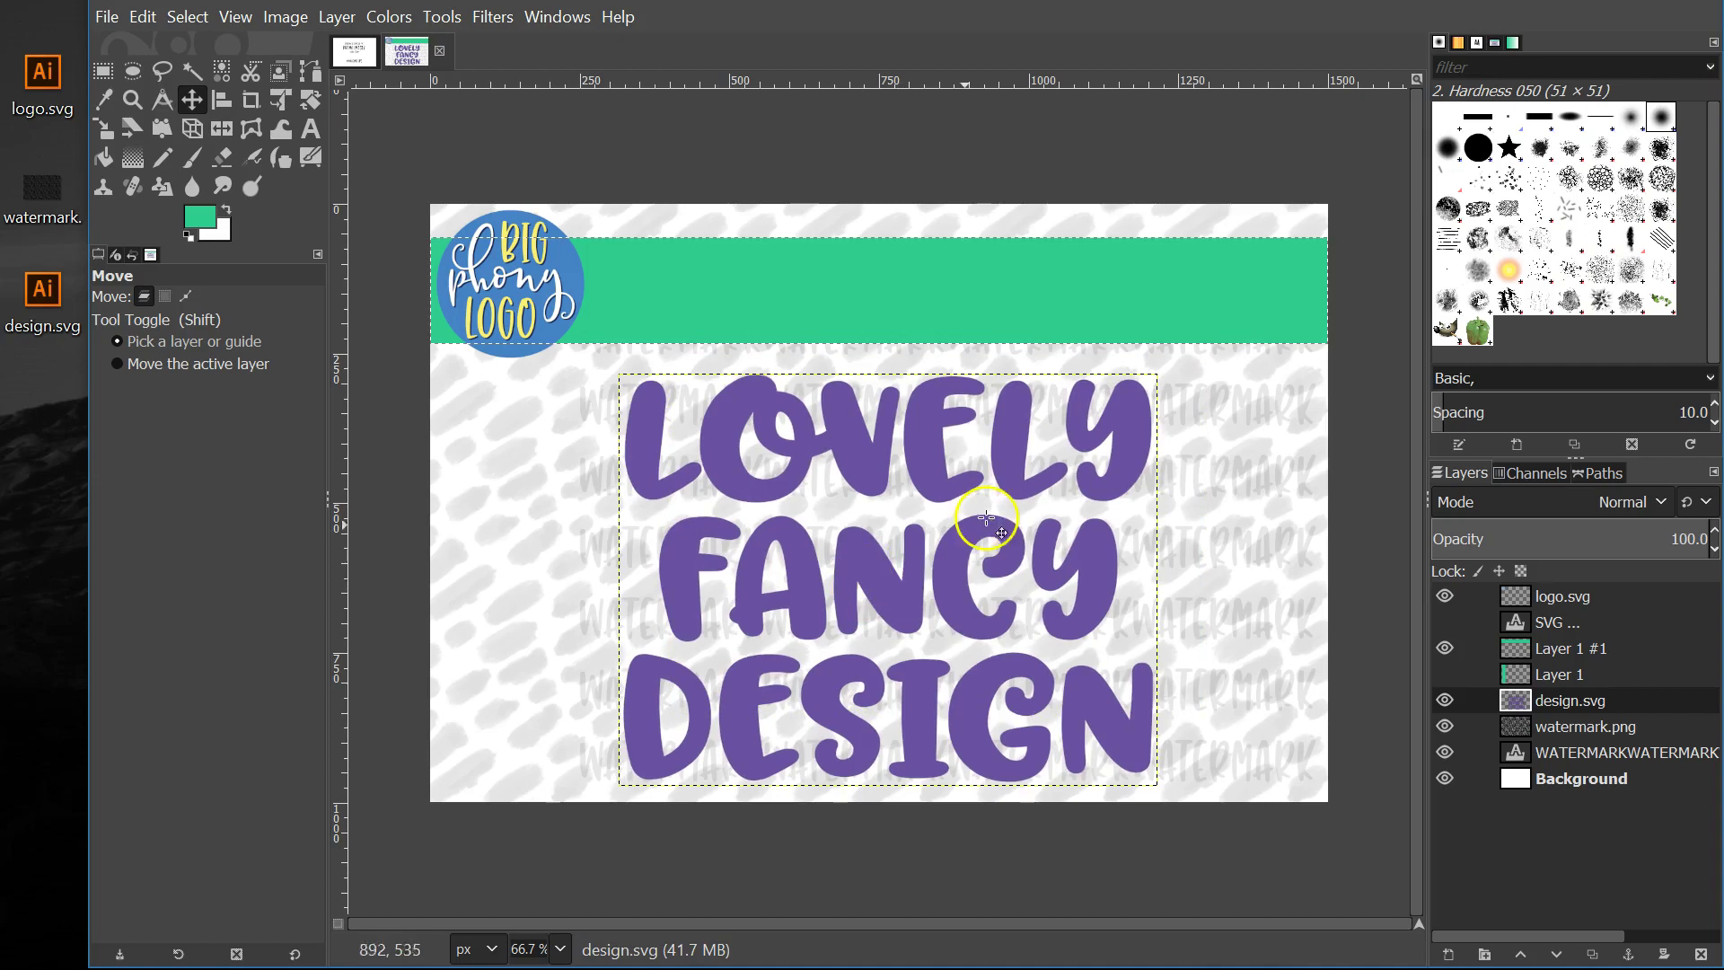
Set the foreground color to dark gray 2b2b2b and add the text "SVG - EPS - PNG - DXF" in Succulent on the green band
click(1567, 625)
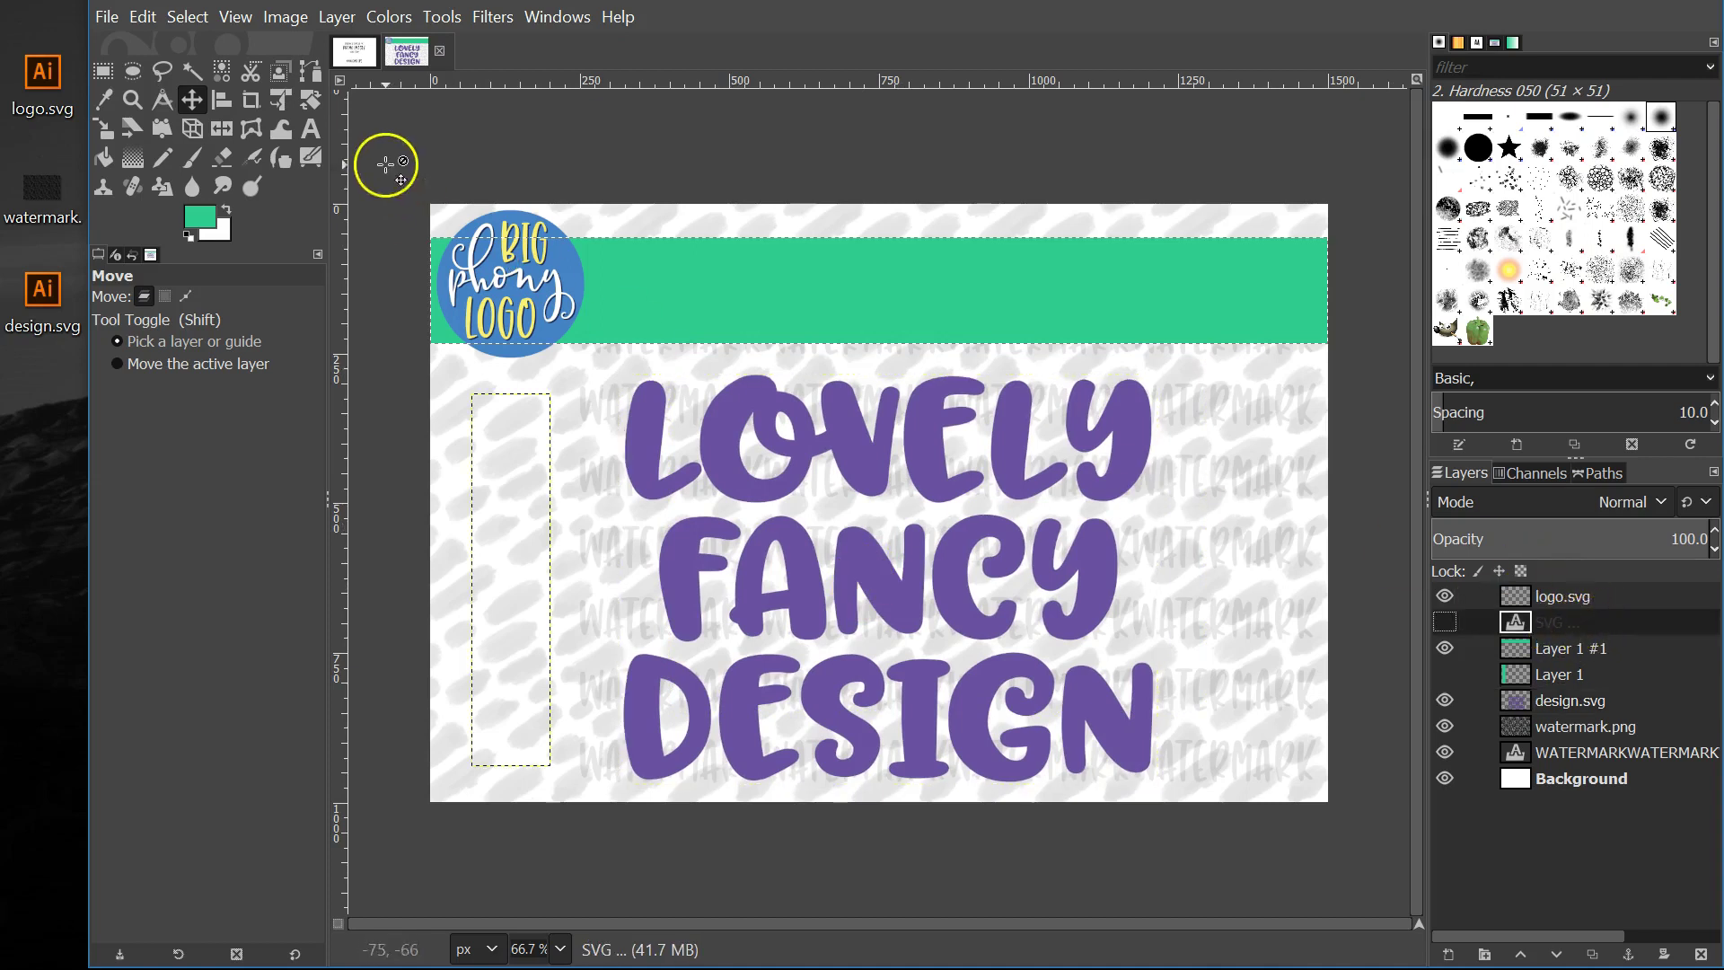
click(198, 215)
drag(769, 460, 672, 483)
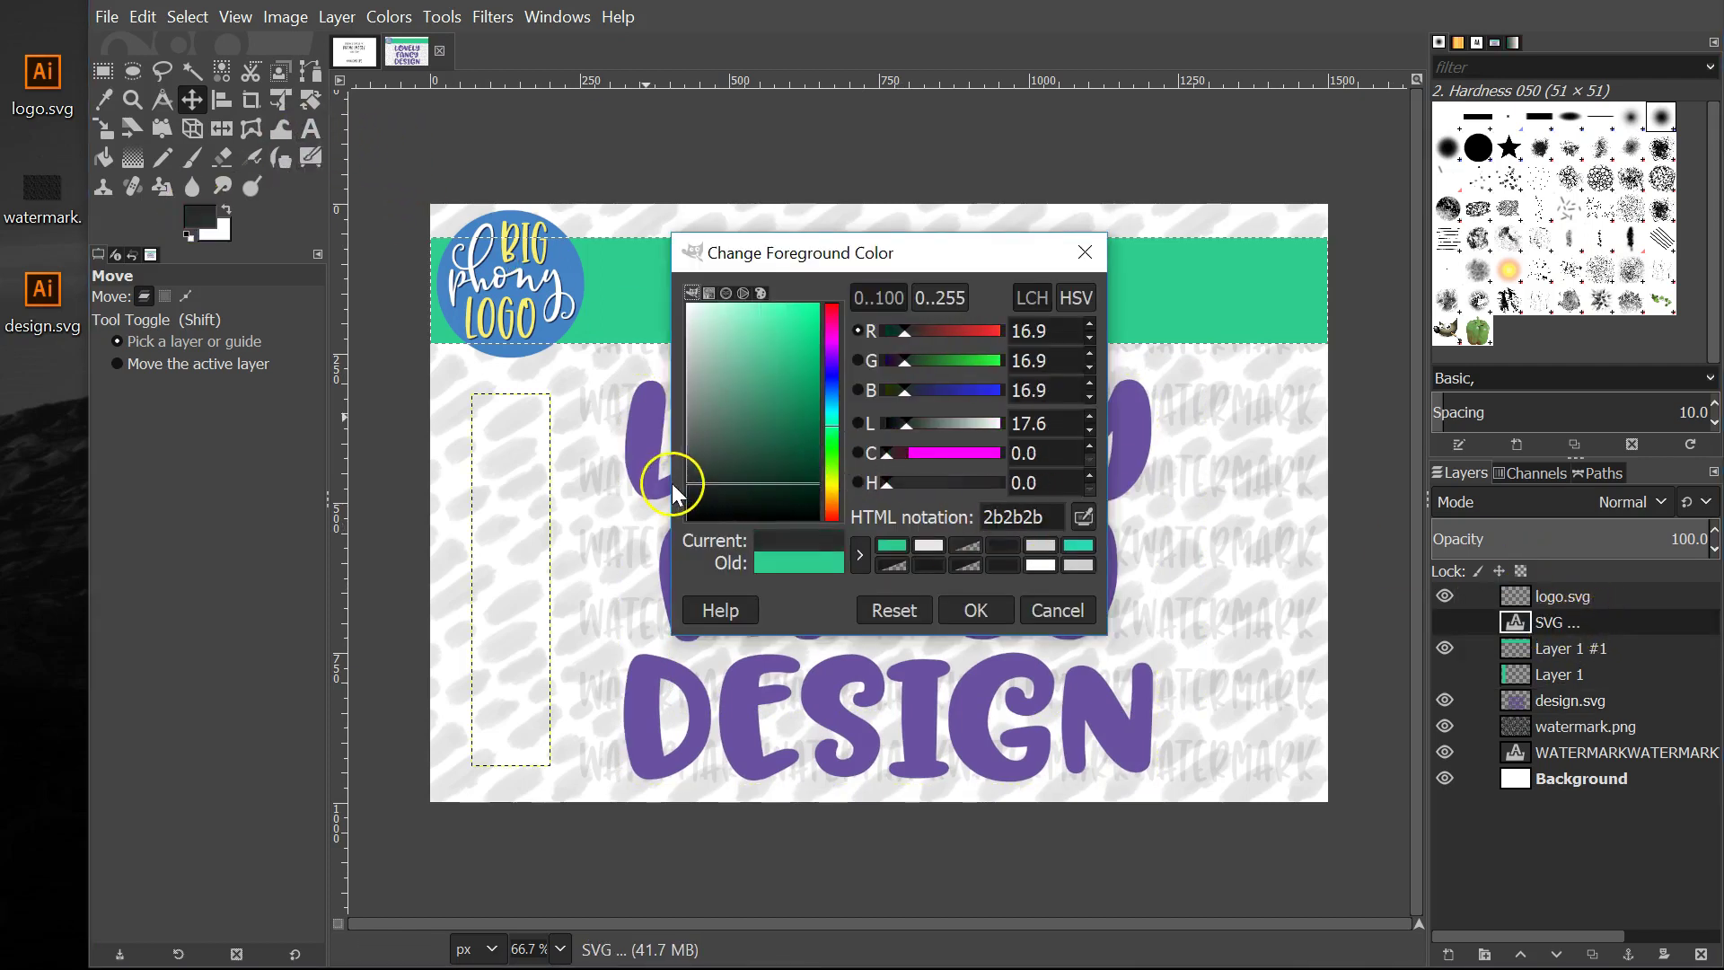
click(976, 610)
click(310, 128)
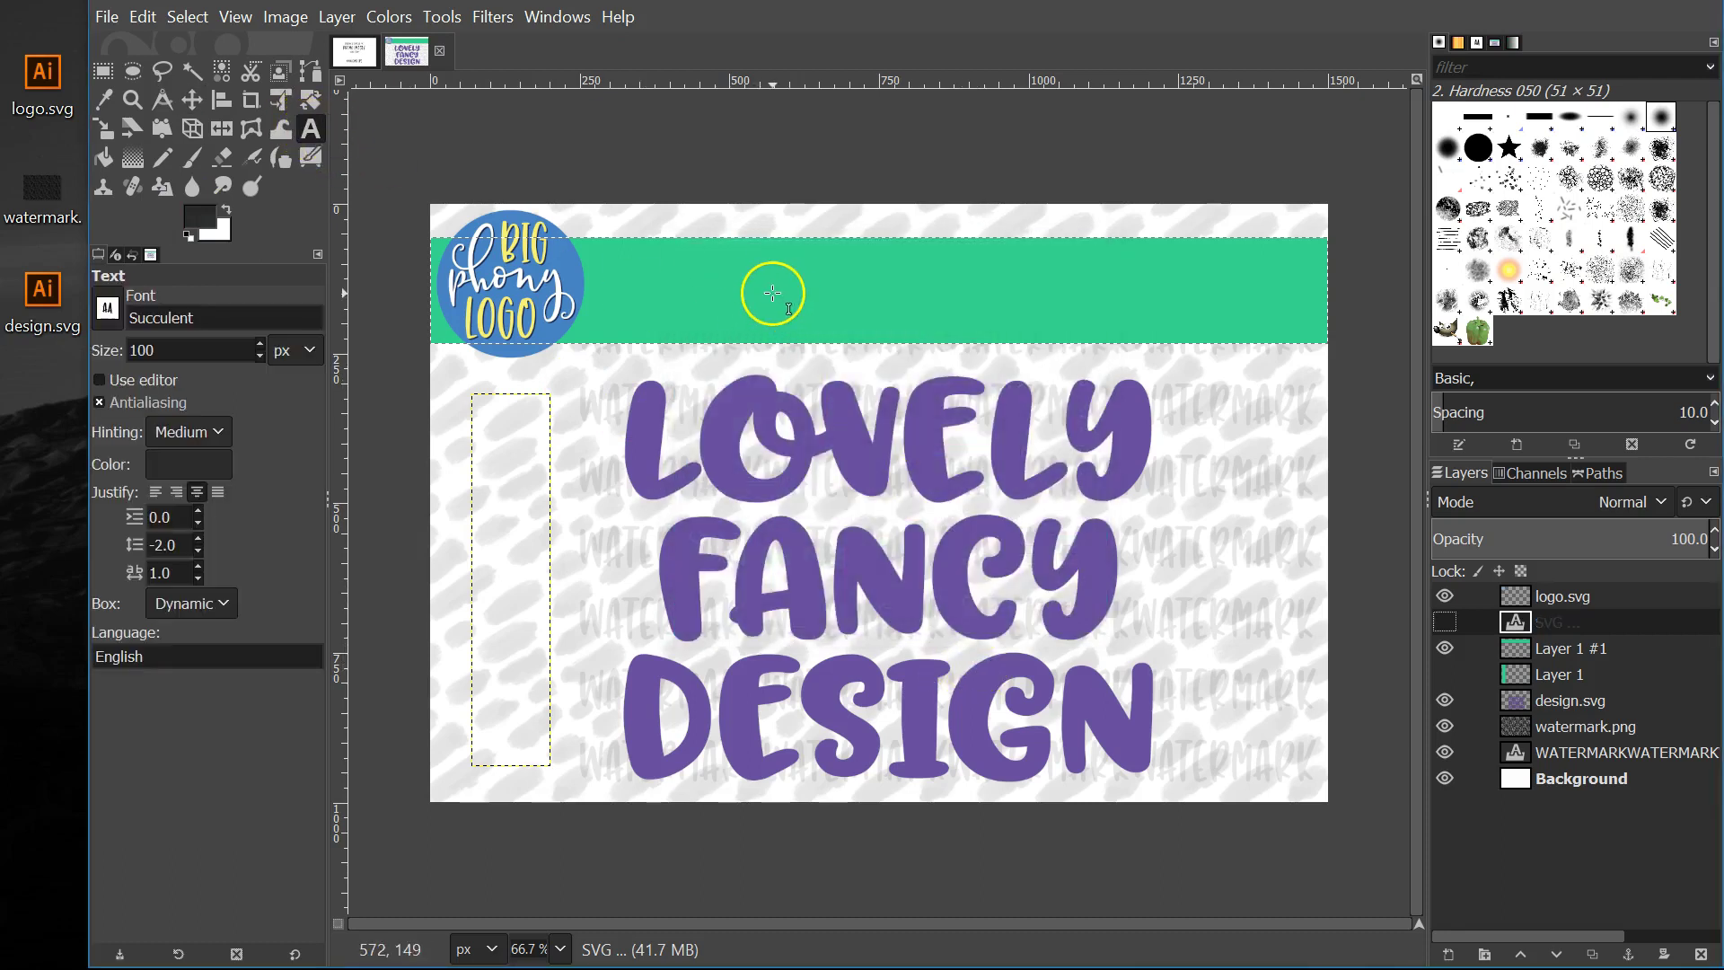
click(775, 292)
text(S)
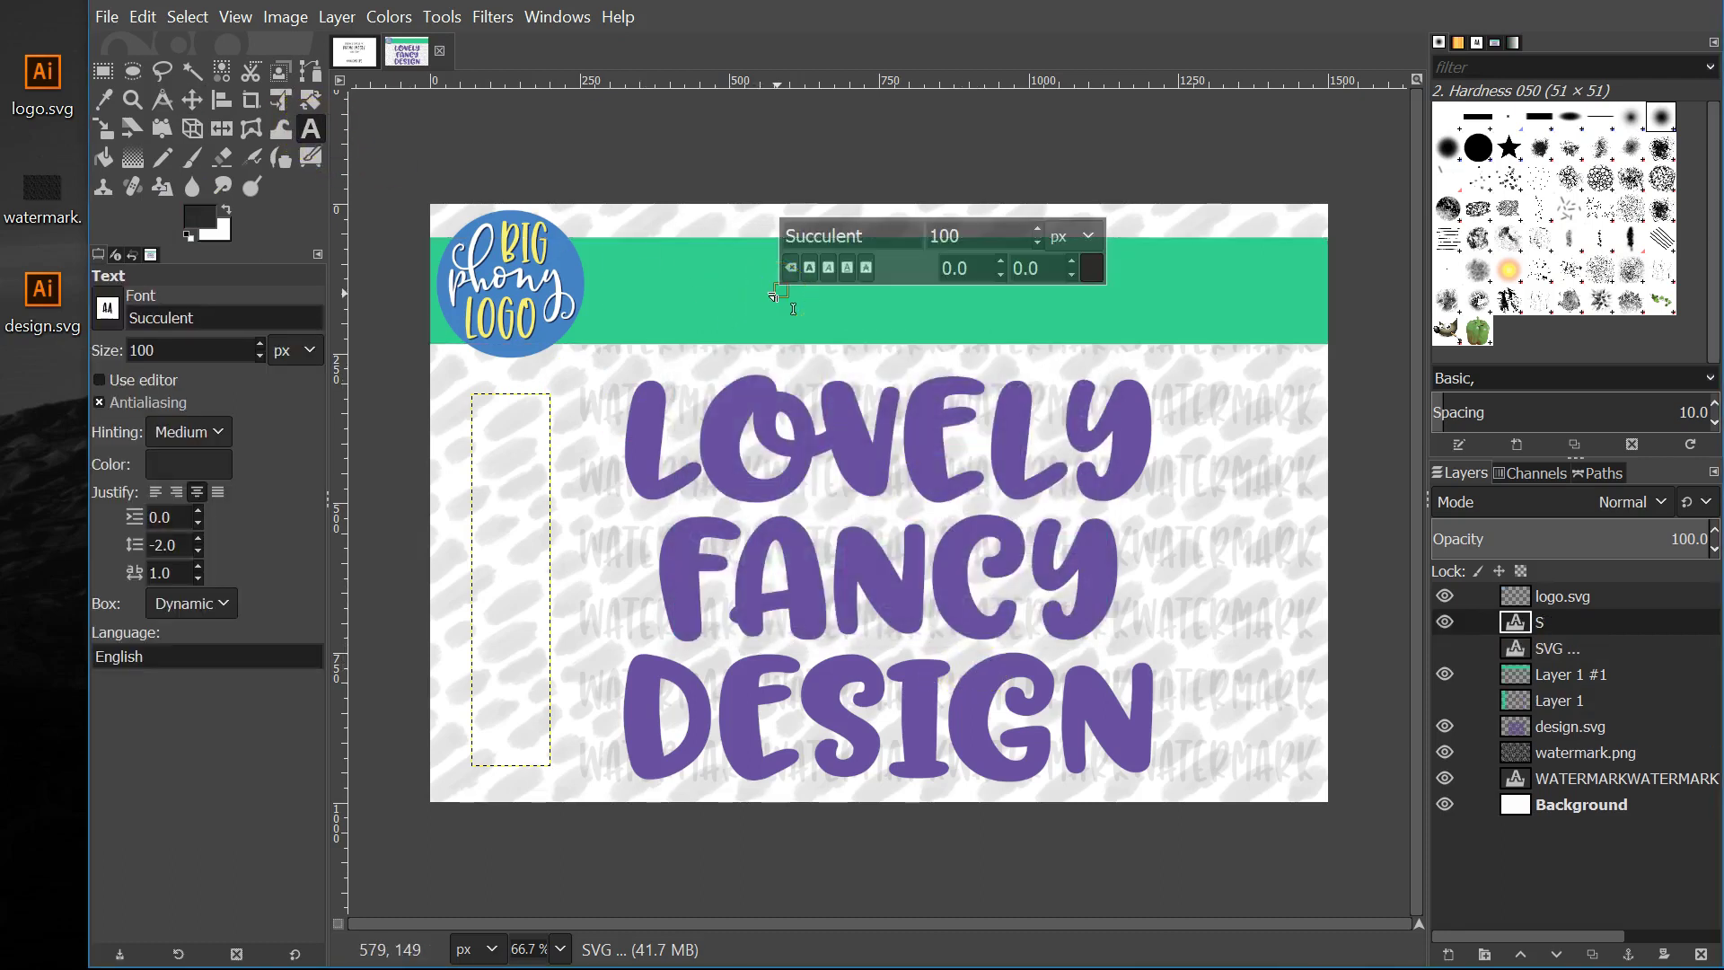
text(VG - EPS)
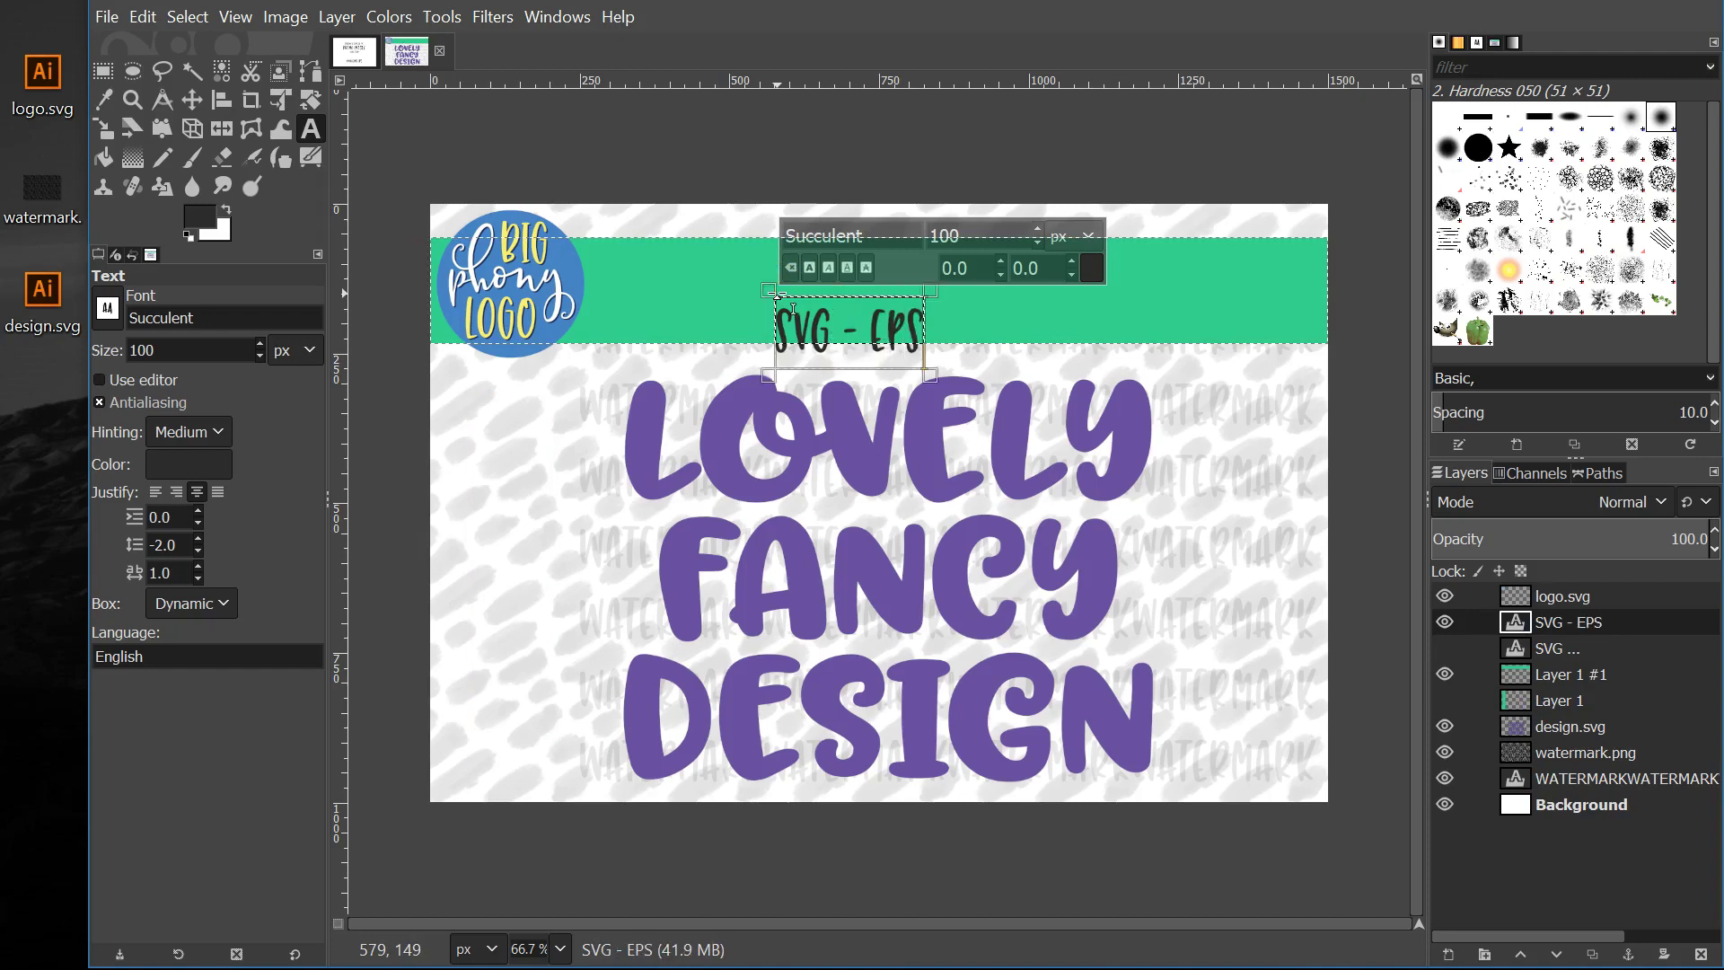
text( - PNG - DXF)
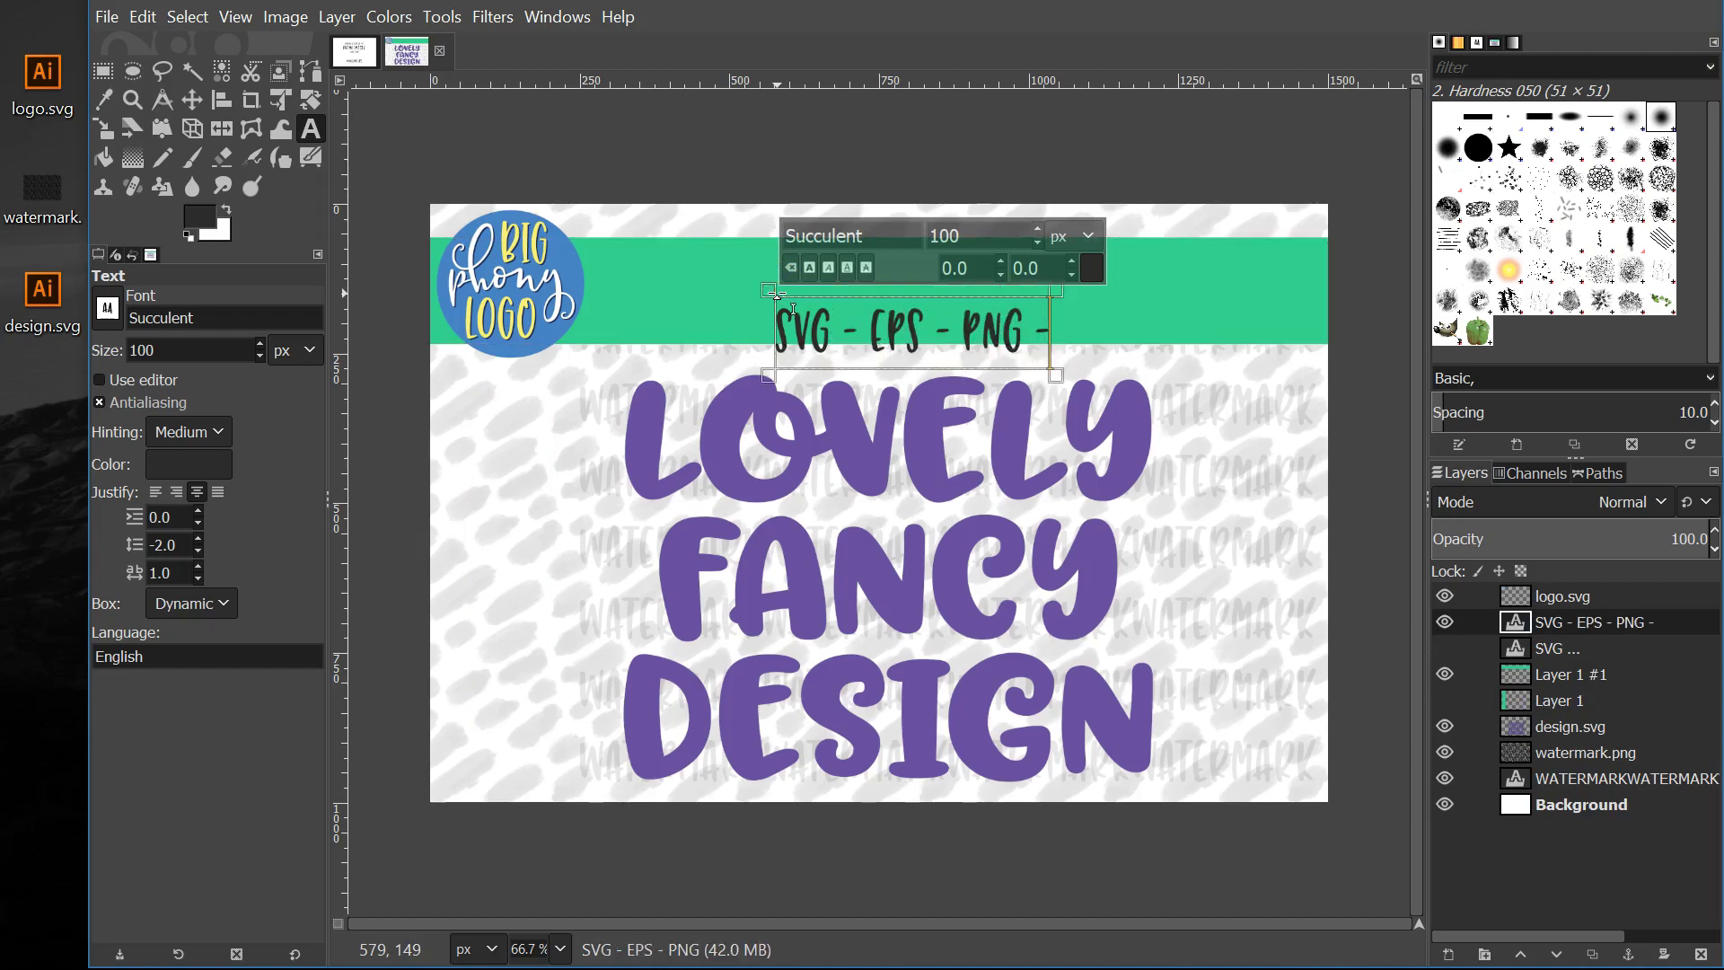
Set the font size of the whole SVG - EPS - PNG - DXF text to 130 px
click(794, 334)
triple_click(898, 328)
drag(1026, 232, 962, 232)
text(120)
key(Return)
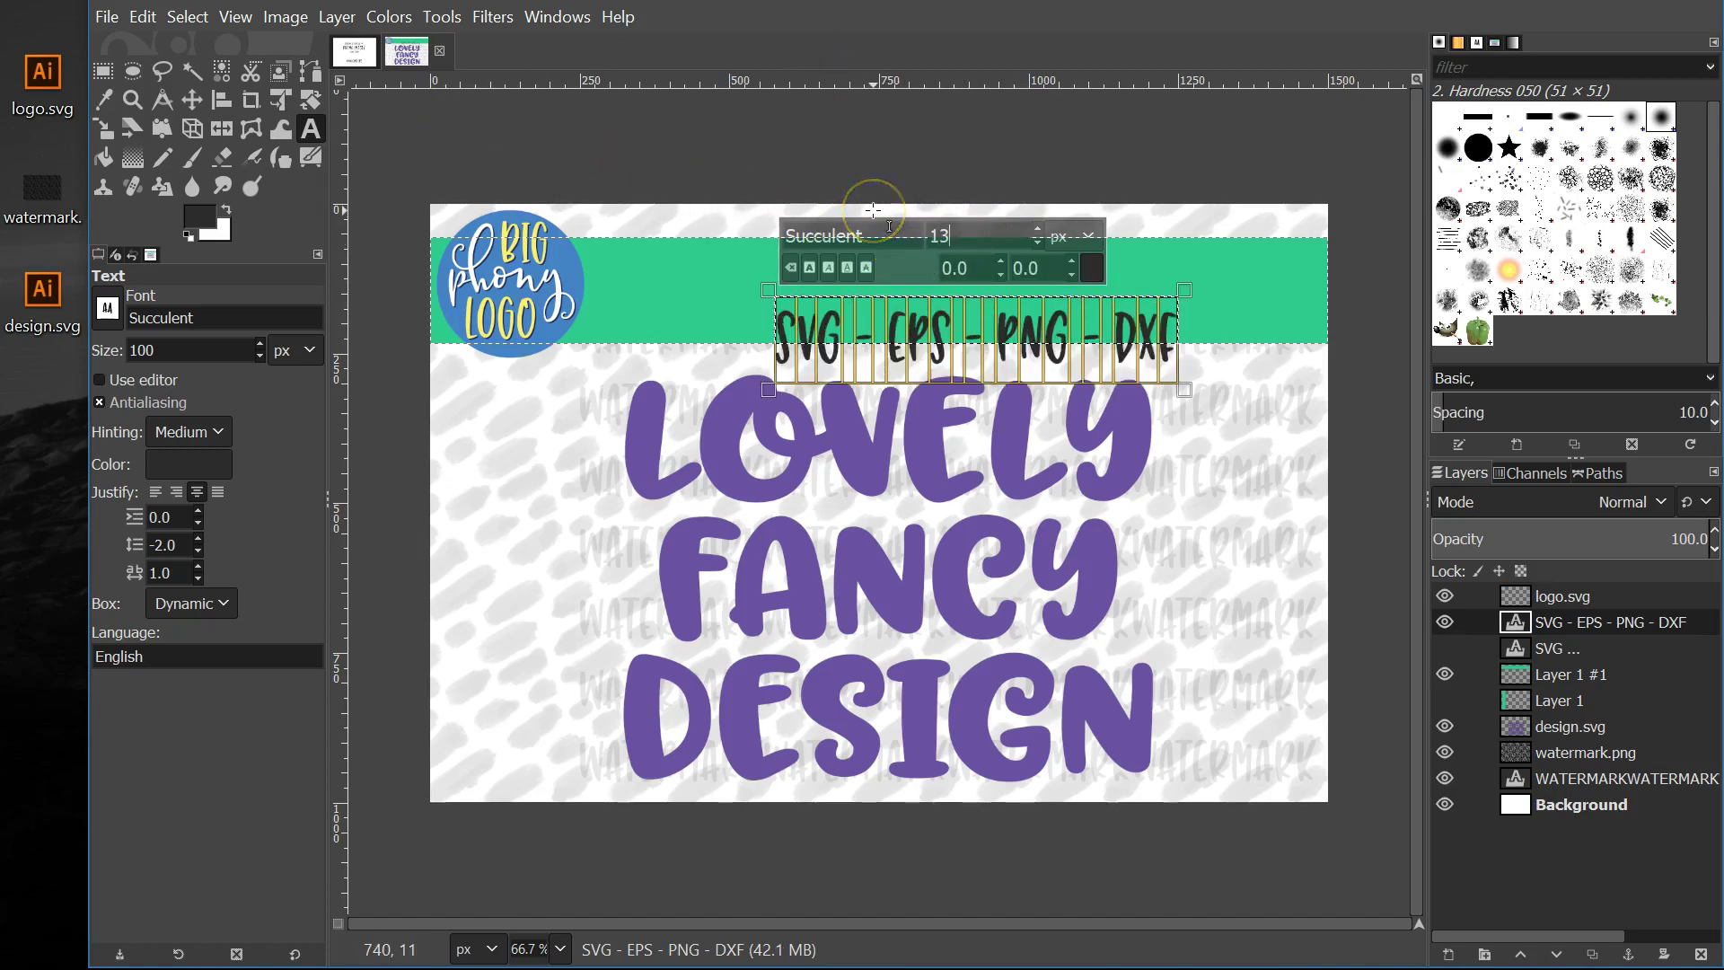
text(130)
key(Return)
Place the file format text inside the green band near the canvas's right edge, and clear the band selection
click(191, 99)
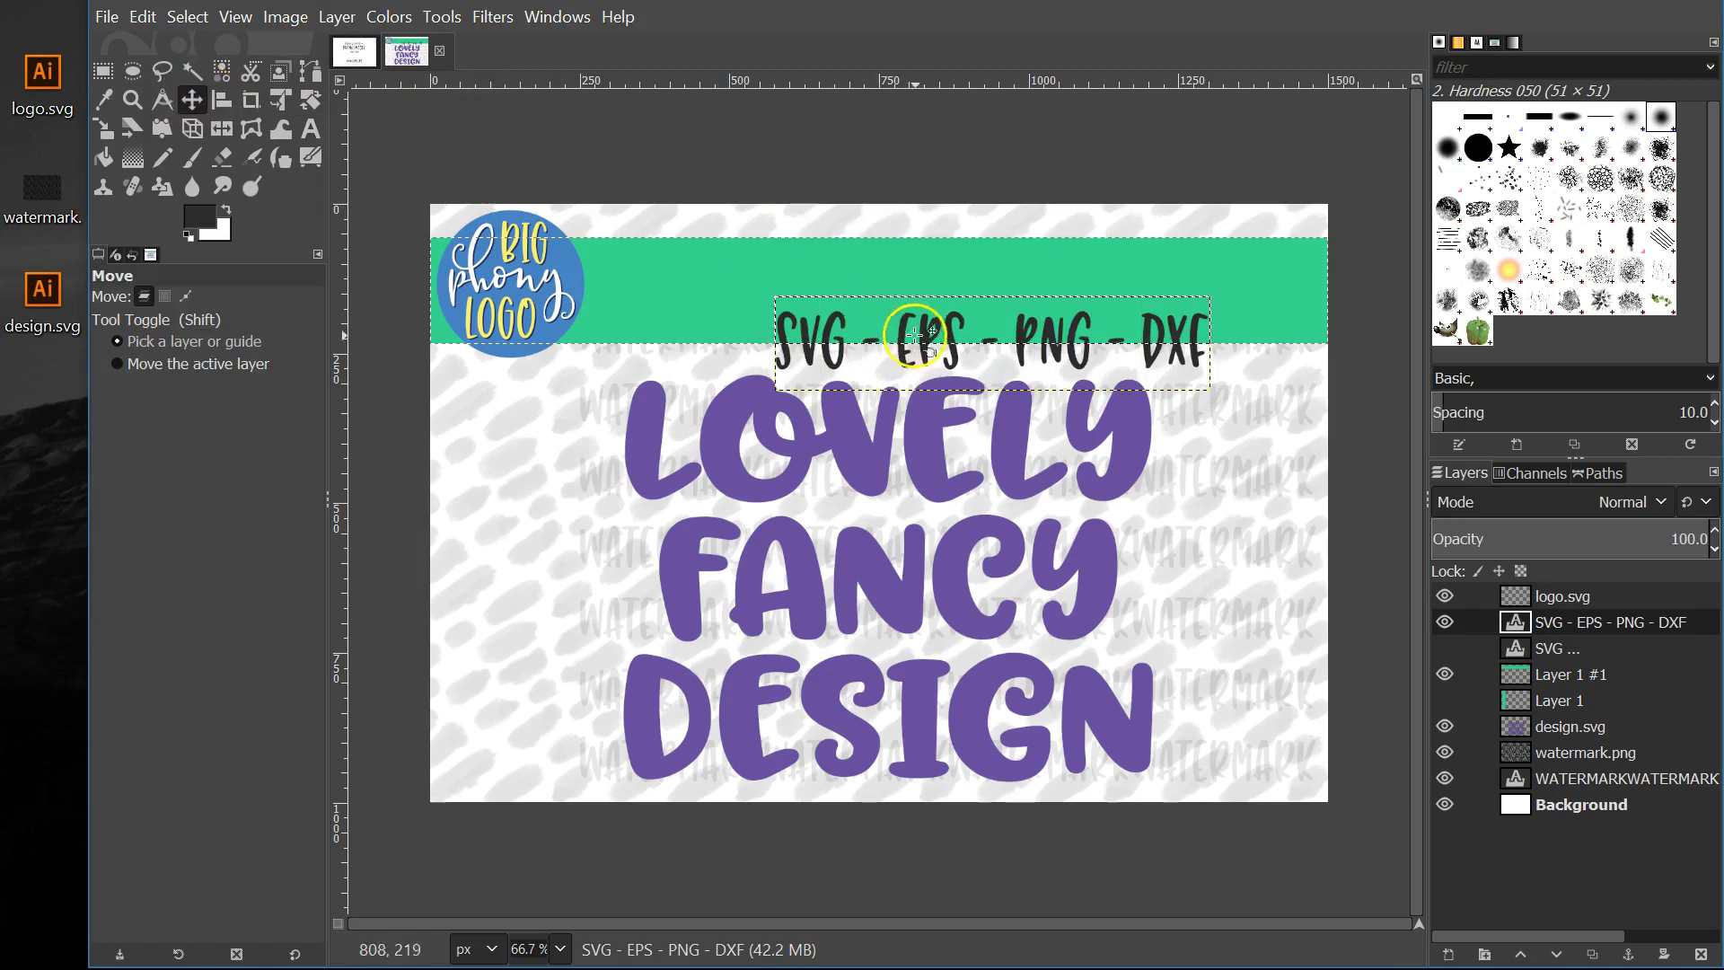
drag(905, 327, 1005, 274)
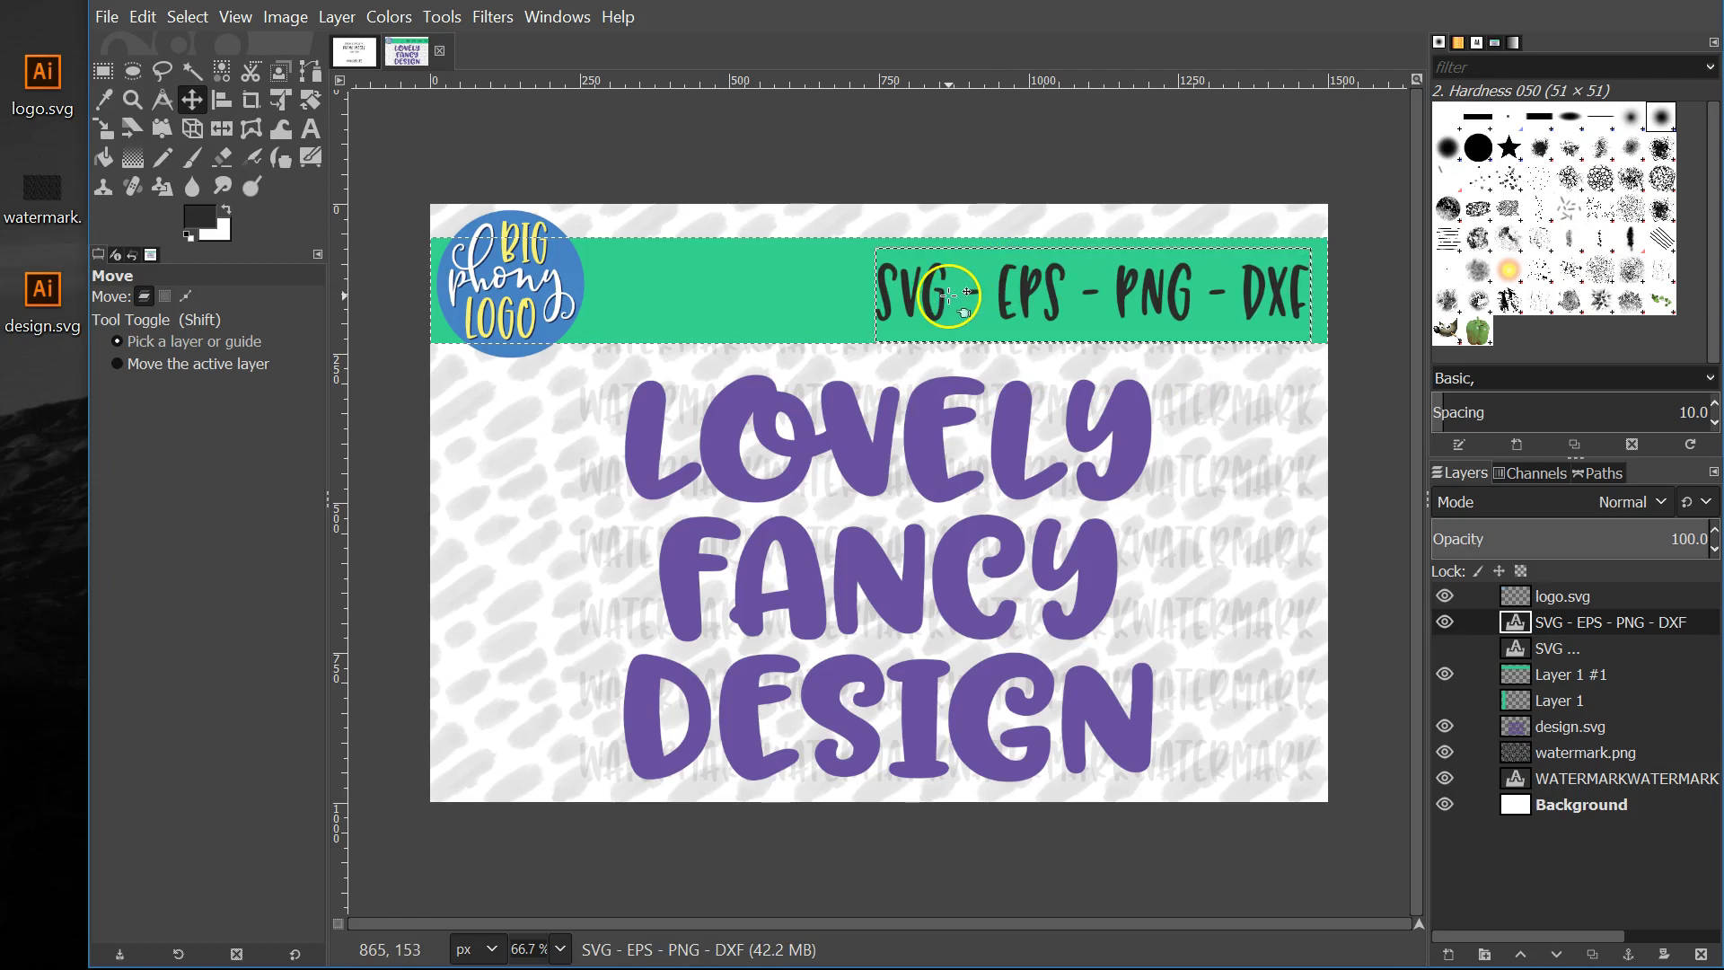
click(1473, 802)
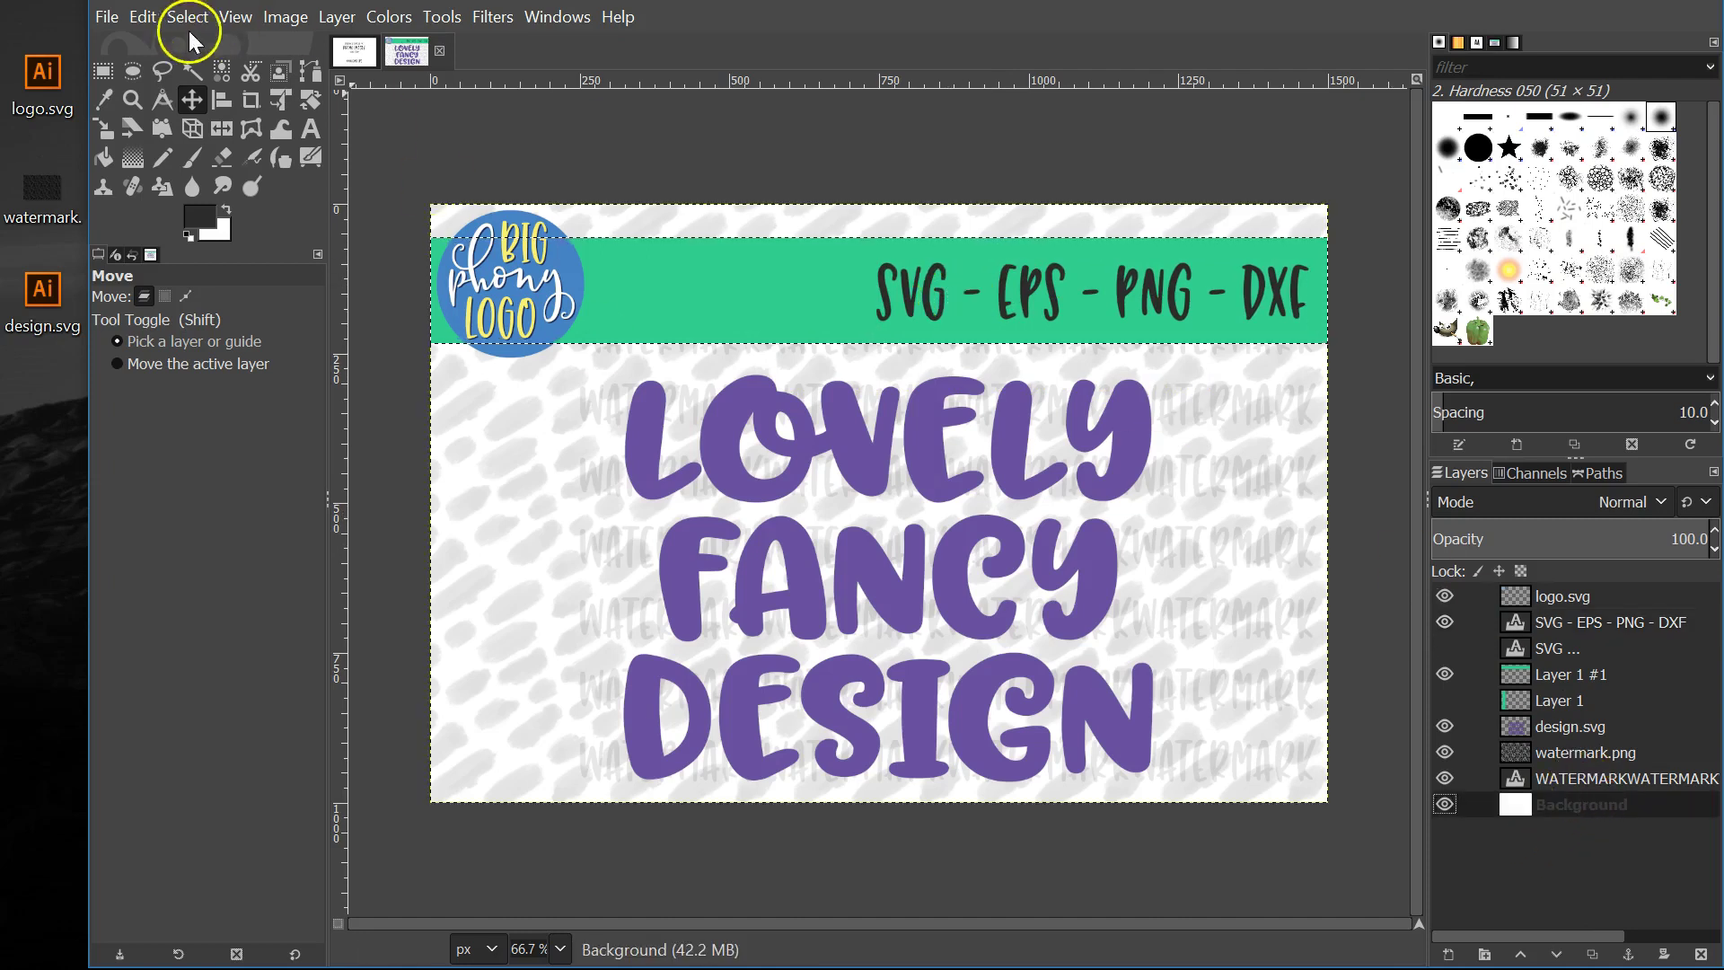
key(ctrl+shift+a)
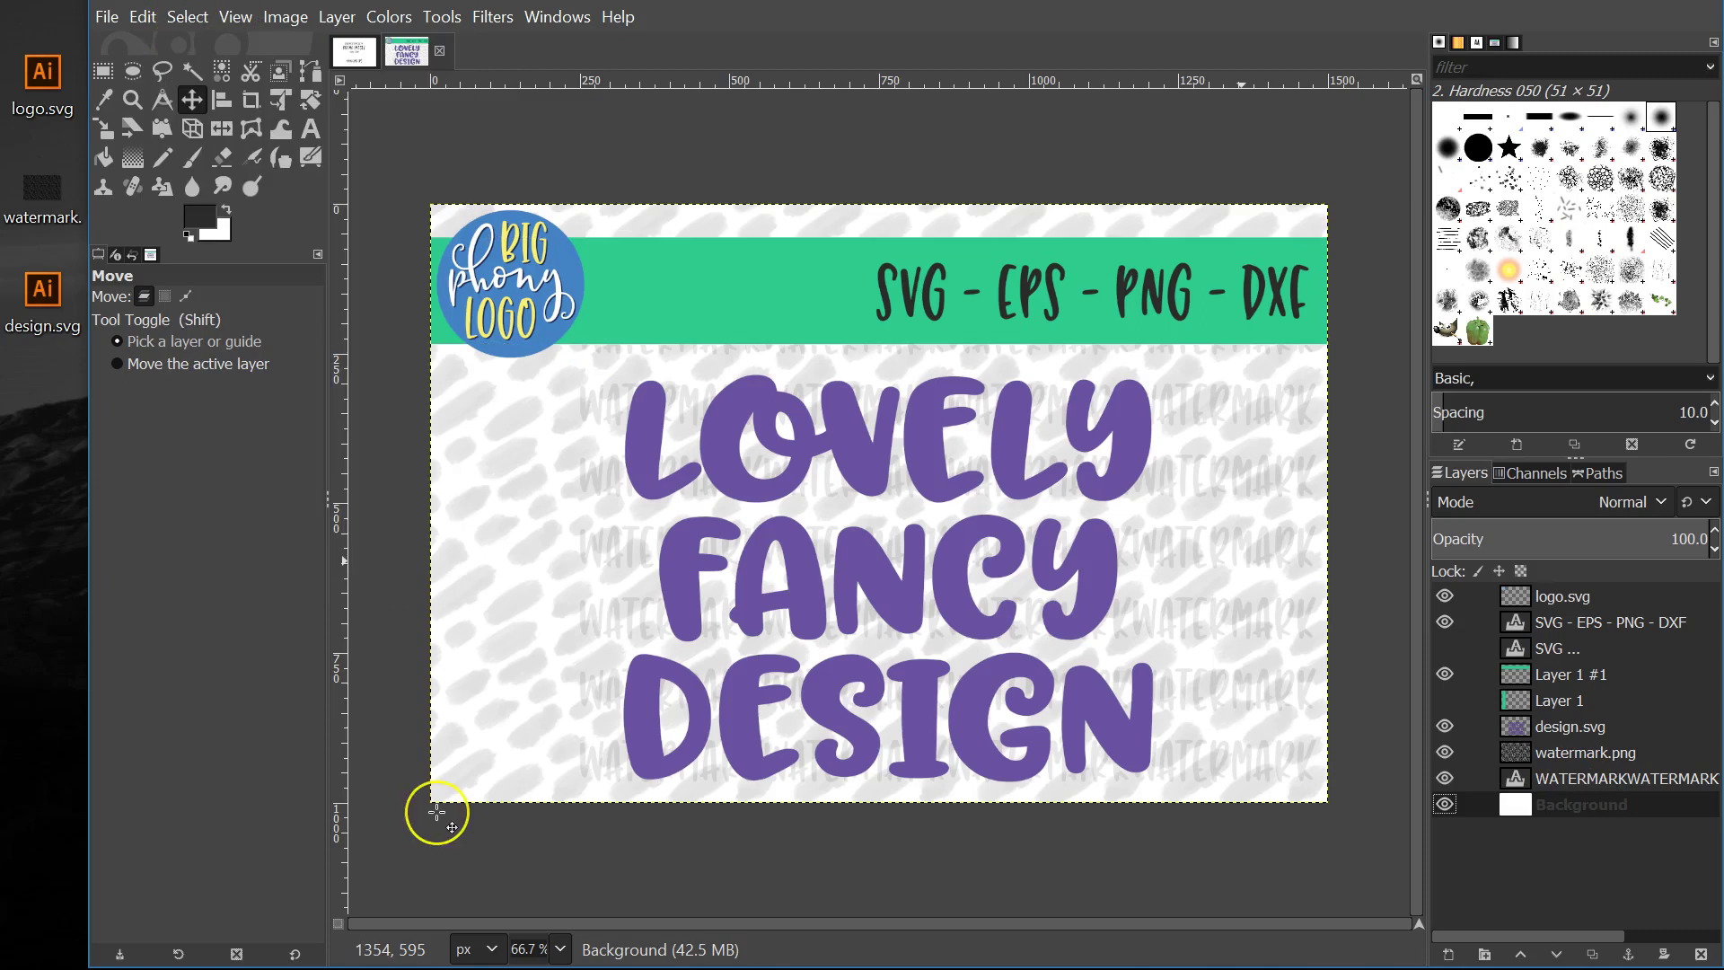